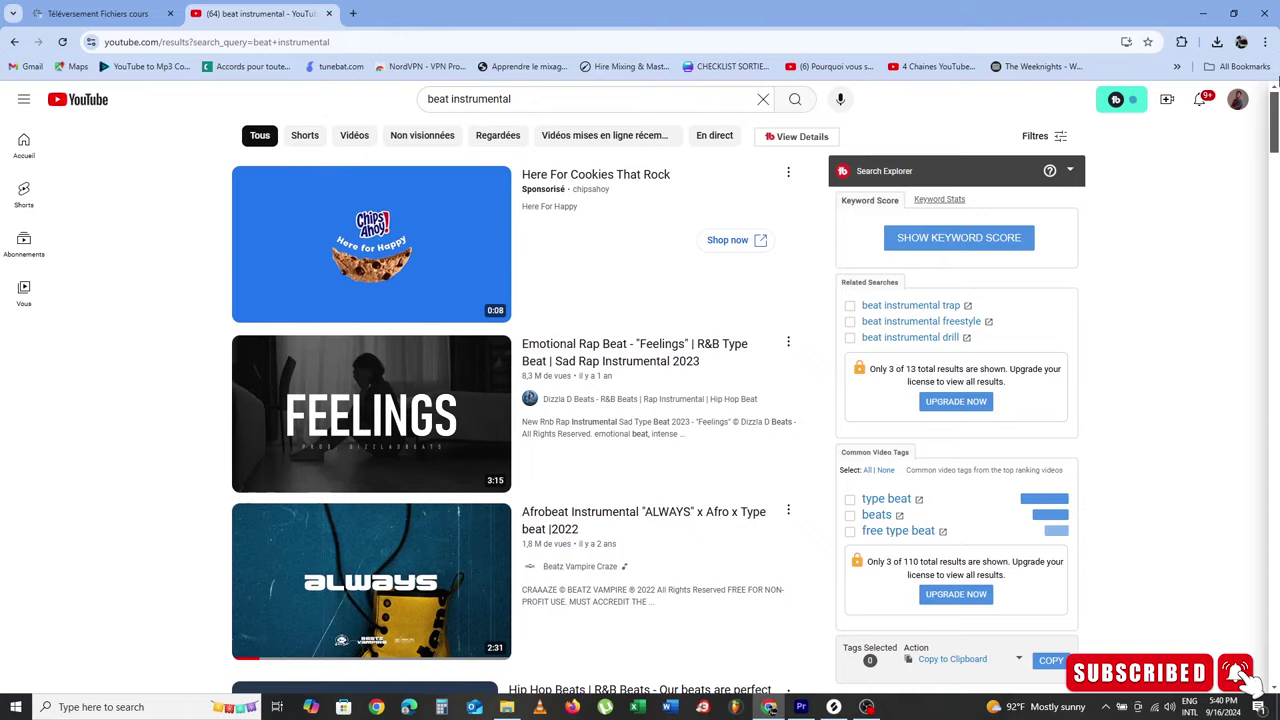
Step: Browse the BSJ Prod website's course listings
{"action": "scroll", "coordinate": [640, 400], "scroll_direction": "down", "scroll_amount": 6}
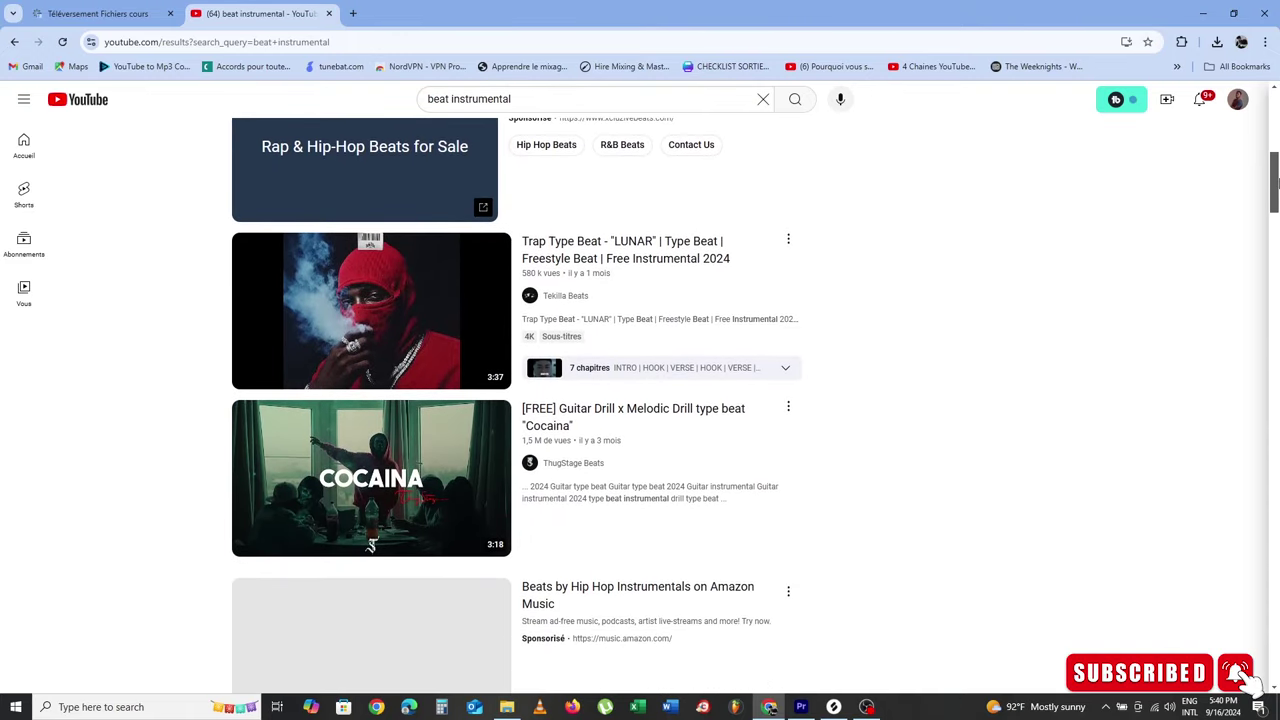
{"action": "scroll", "coordinate": [1275, 185], "scroll_direction": "up", "scroll_amount": 6}
{"action": "left_click", "coordinate": [868, 707]}
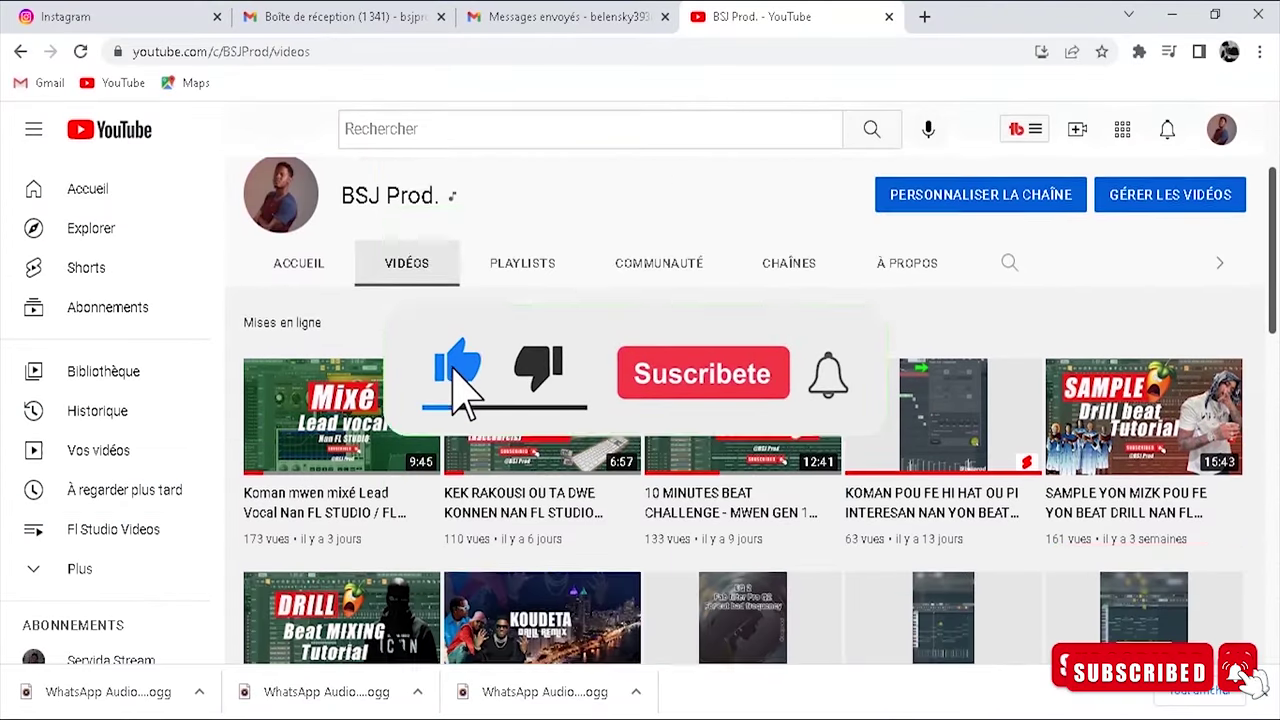
{"action": "scroll", "coordinate": [740, 420], "scroll_direction": "down", "scroll_amount": 4}
{"action": "scroll", "coordinate": [740, 420], "scroll_direction": "down", "scroll_amount": 5}
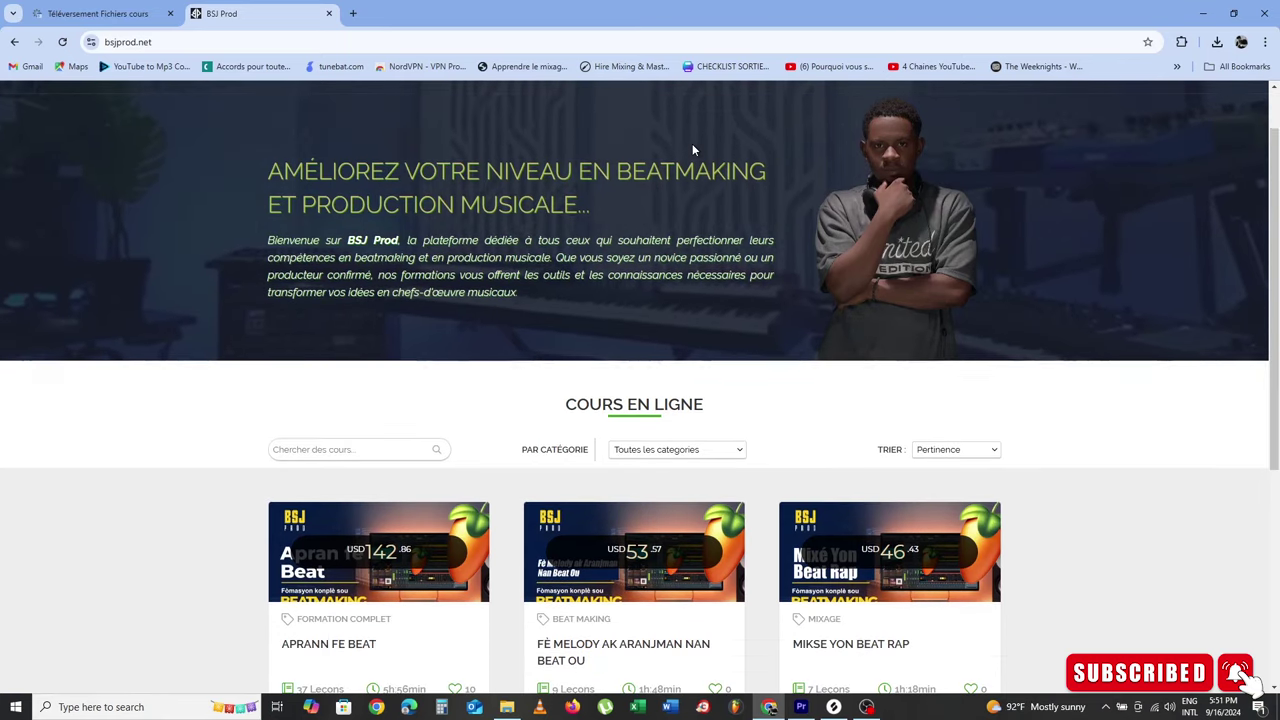
{"action": "scroll", "coordinate": [692, 143], "scroll_direction": "down", "scroll_amount": 2}
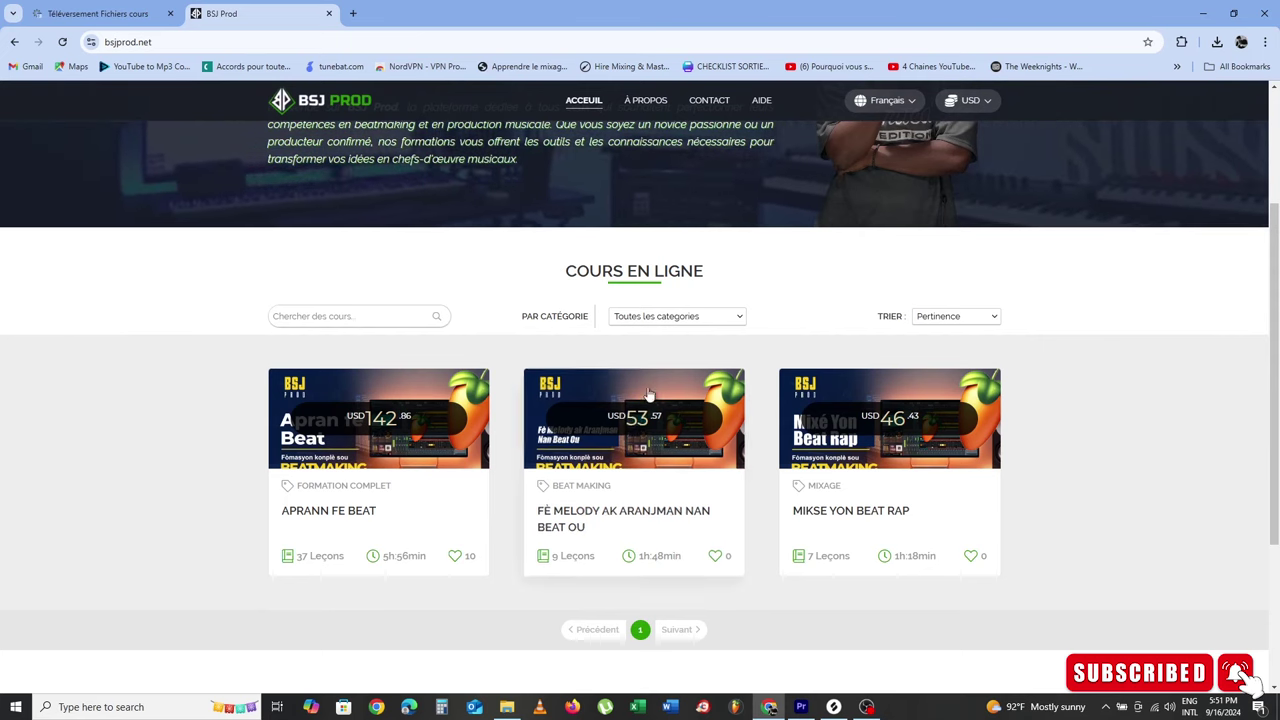
Step: Open the APRANN FE BEAT course page and scroll through its lesson list
{"action": "left_click", "coordinate": [383, 494]}
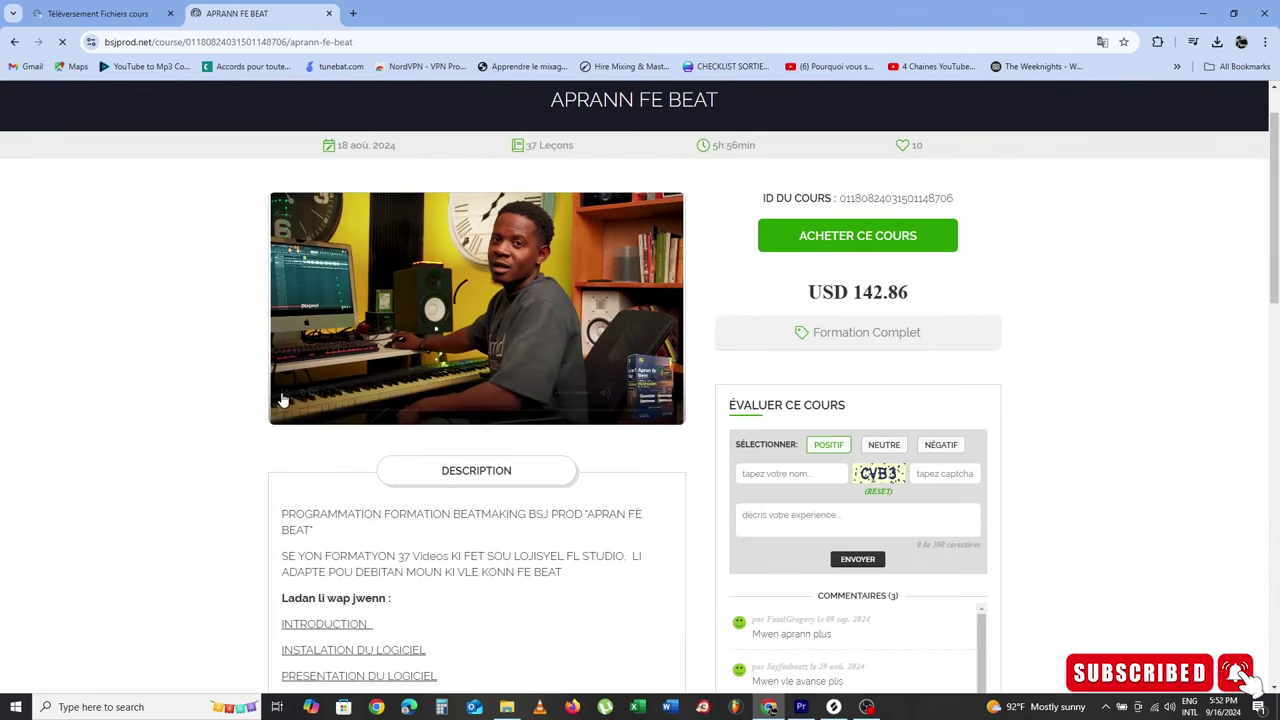
{"action": "scroll", "coordinate": [485, 526], "scroll_direction": "down", "scroll_amount": 4}
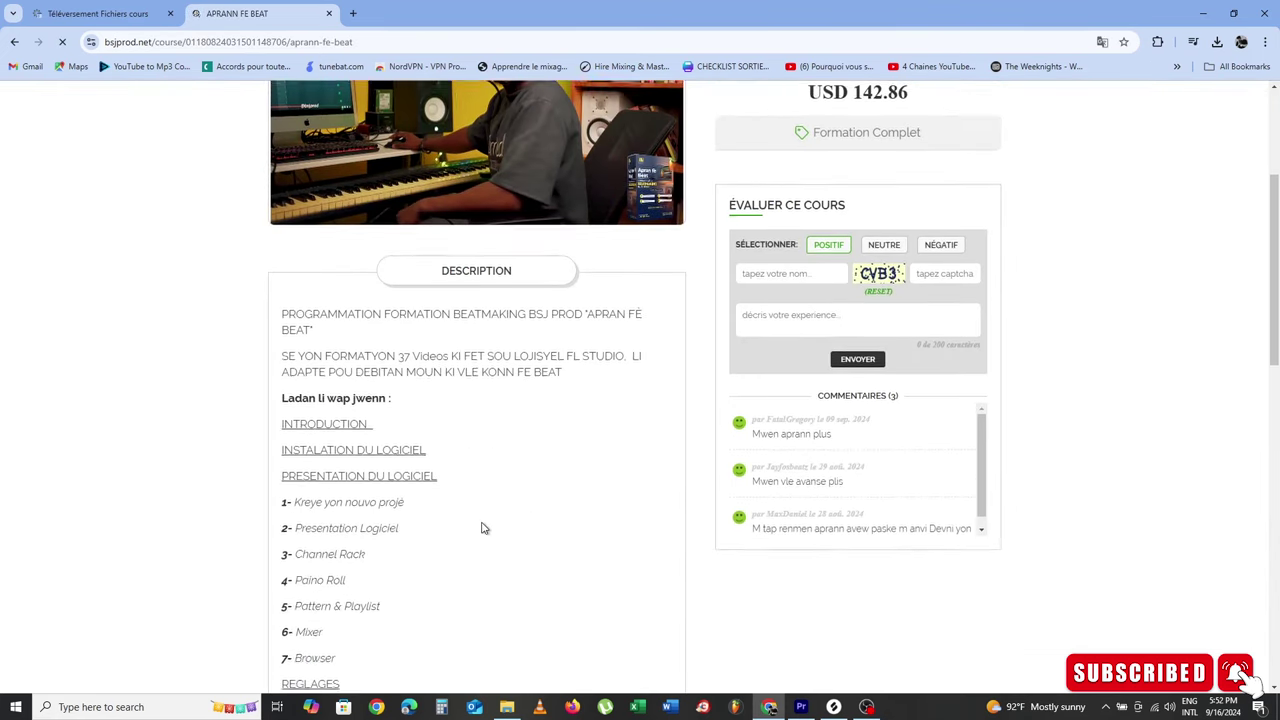
{"action": "scroll", "coordinate": [483, 527], "scroll_direction": "down", "scroll_amount": 5}
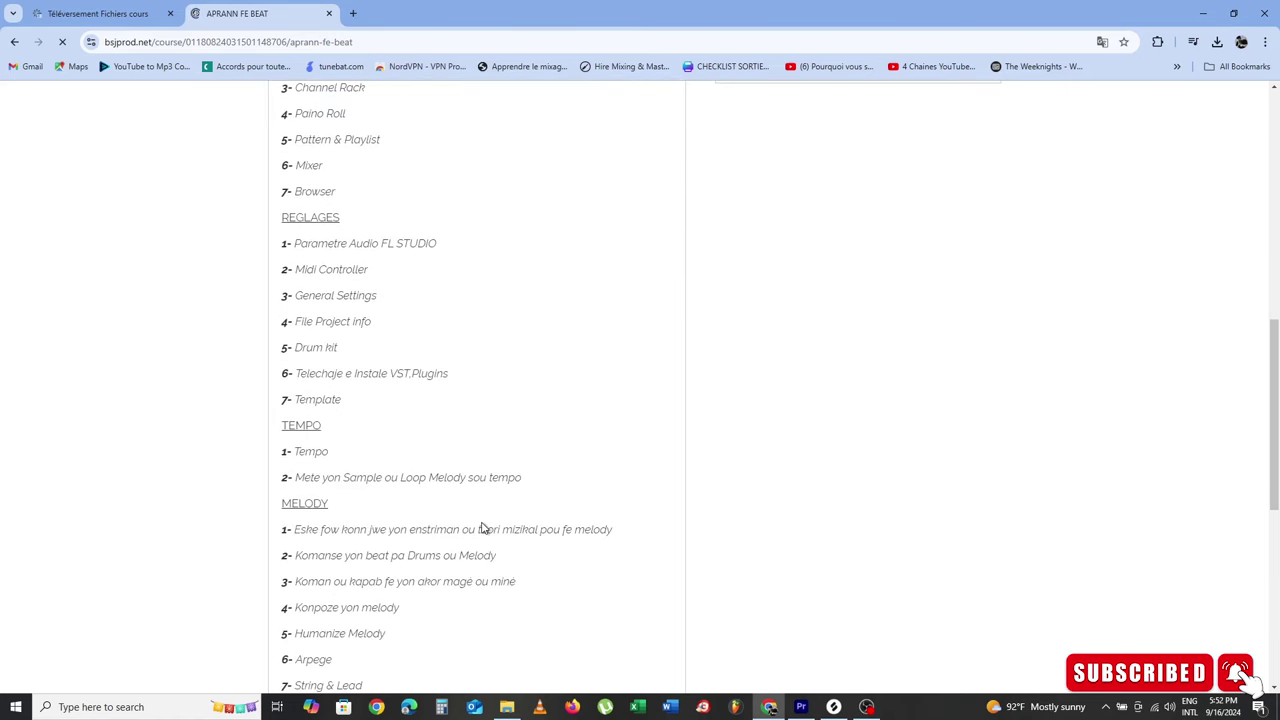
{"action": "scroll", "coordinate": [483, 527], "scroll_direction": "down", "scroll_amount": 3}
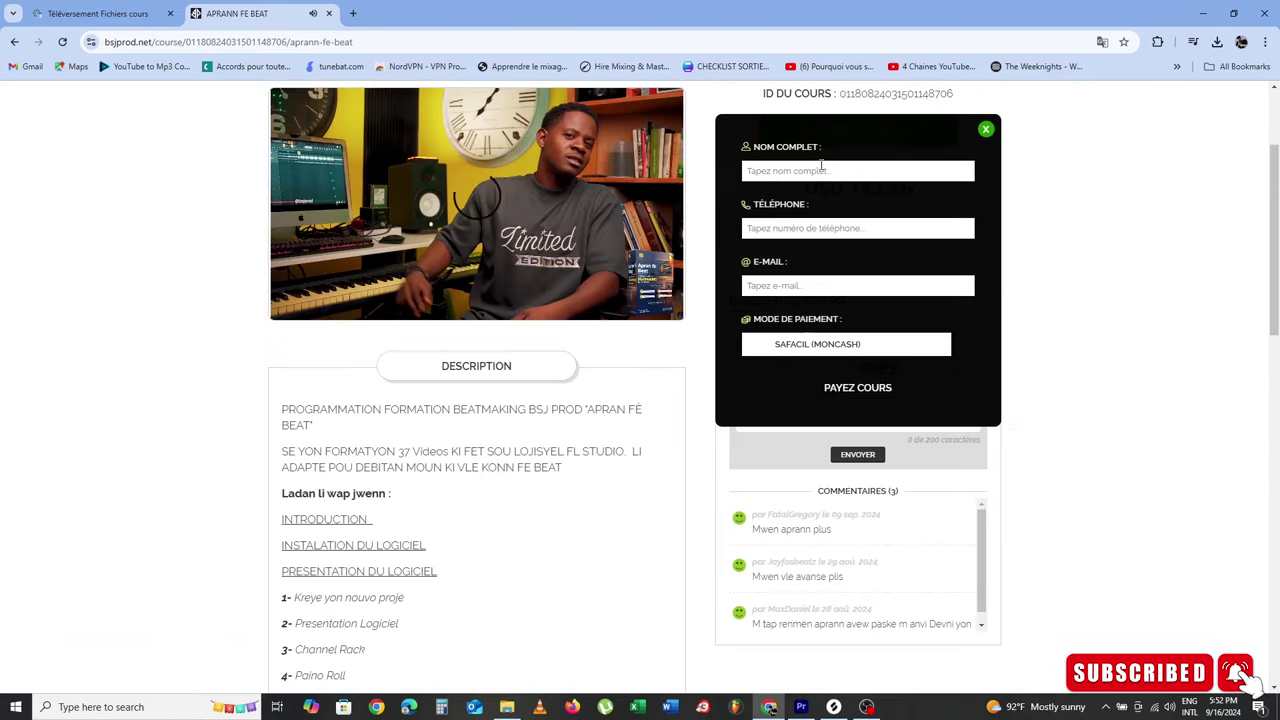
Step: Open the purchase form, autofill the buyer's saved details, and keep SAFACIL (MONCASH) as payment
{"action": "left_click", "coordinate": [826, 172]}
{"action": "left_click", "coordinate": [848, 203]}
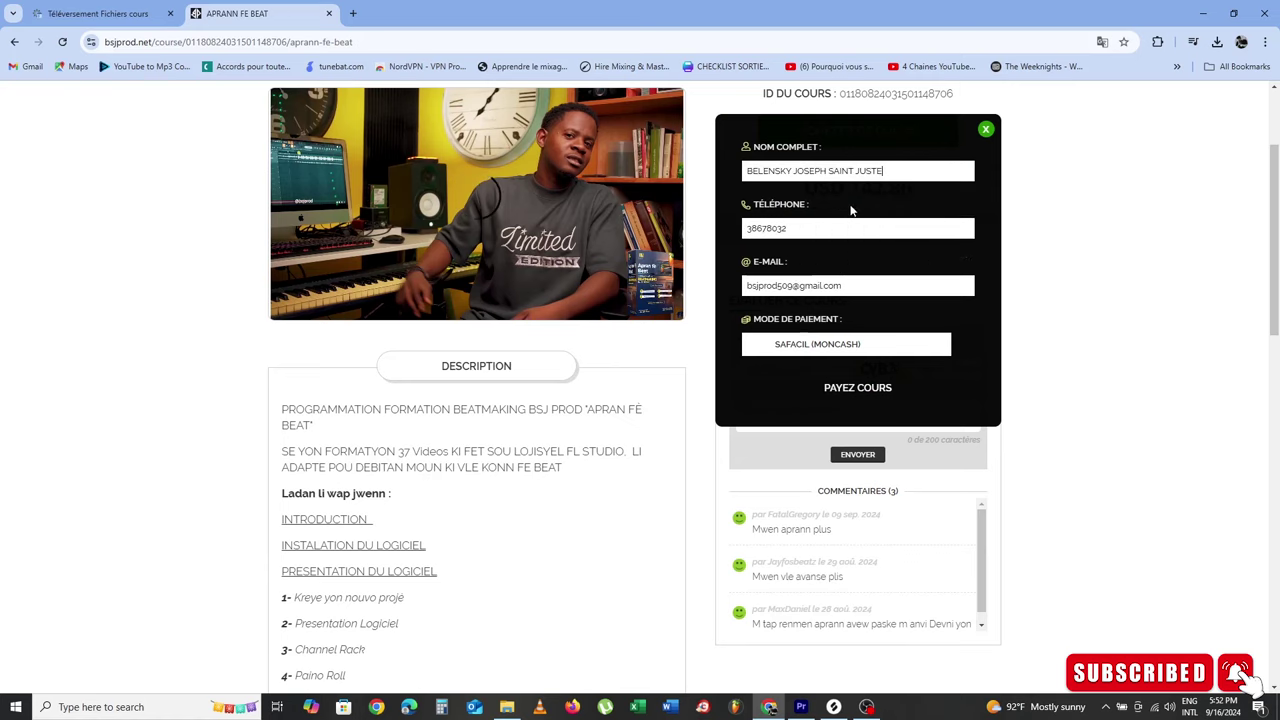
{"action": "left_click", "coordinate": [829, 345]}
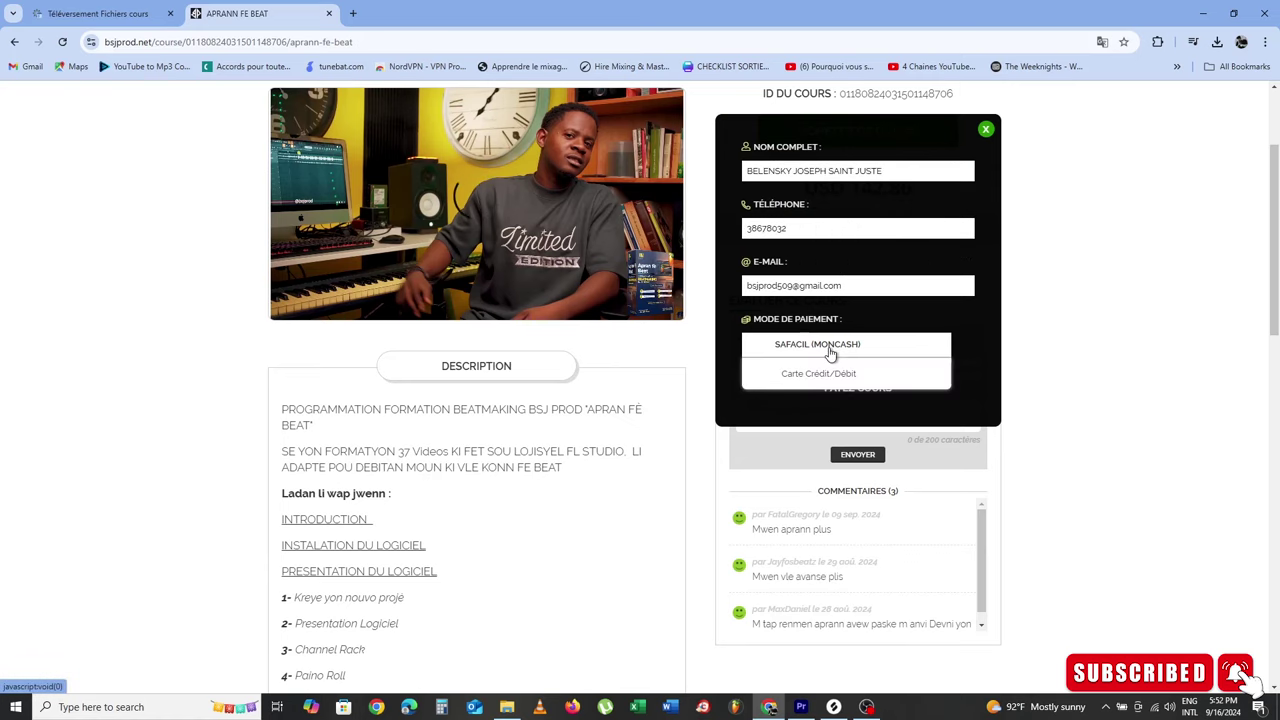
{"action": "left_click", "coordinate": [829, 343]}
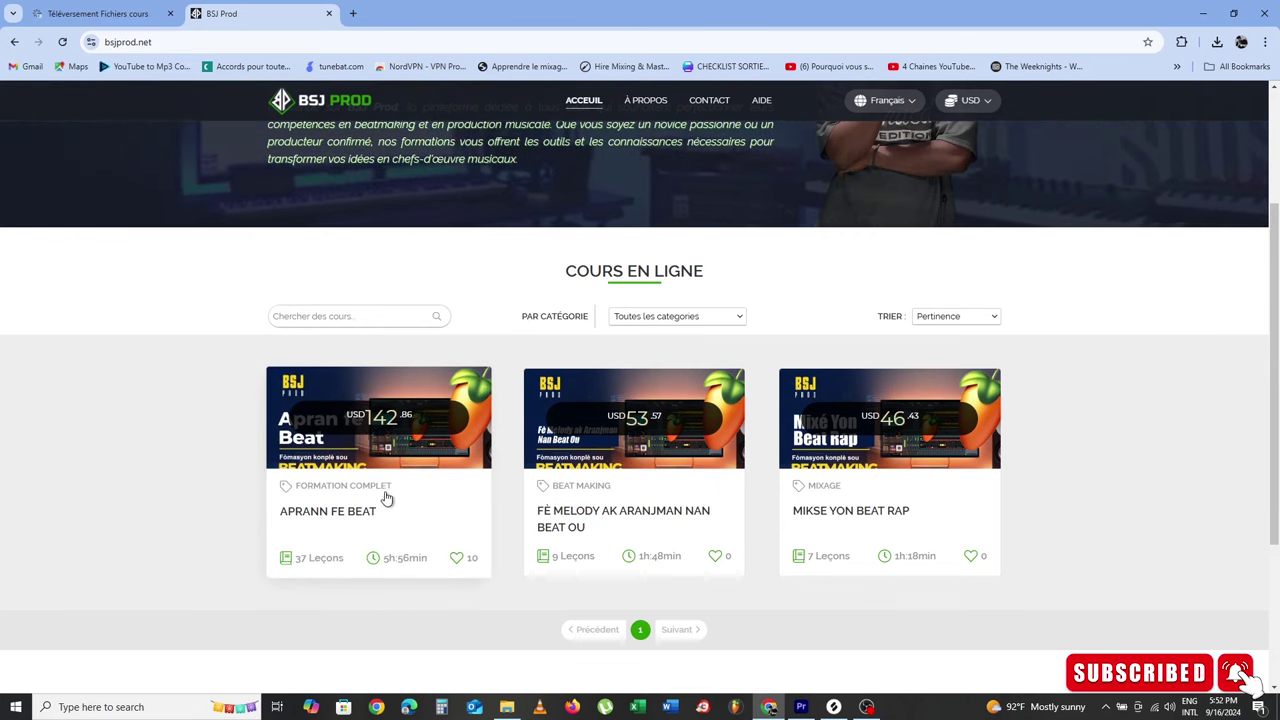
{"action": "left_click", "coordinate": [399, 470]}
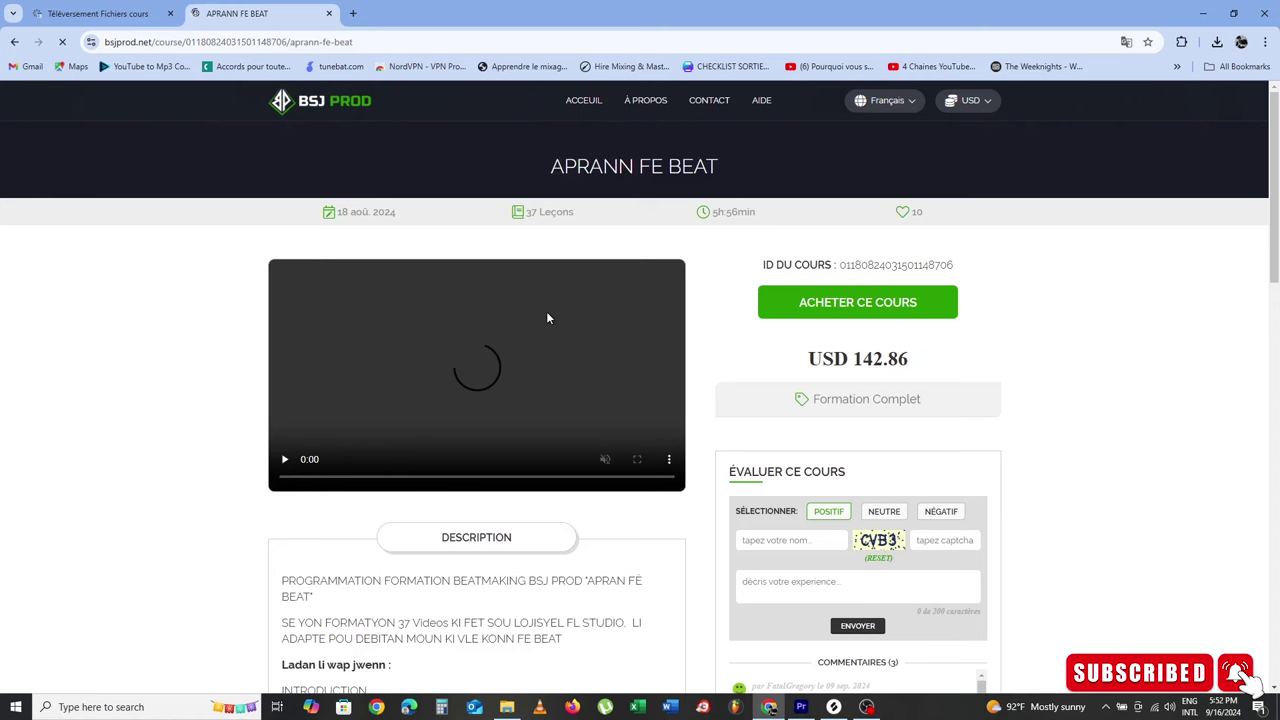
{"action": "scroll", "coordinate": [547, 313], "scroll_direction": "down", "scroll_amount": 1}
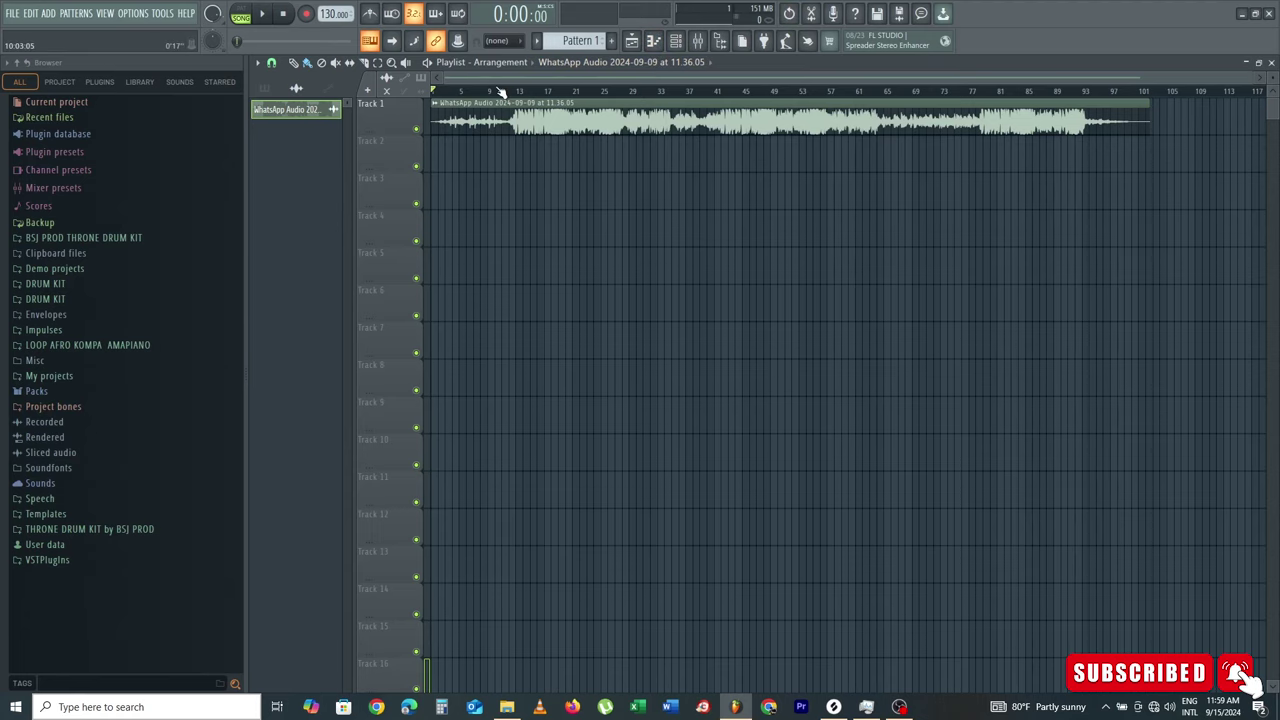
{"action": "scroll", "coordinate": [500, 91], "scroll_direction": "up", "scroll_amount": 4}
{"action": "left_click_drag", "start_coordinate": [516, 77], "coordinate": [525, 70]}
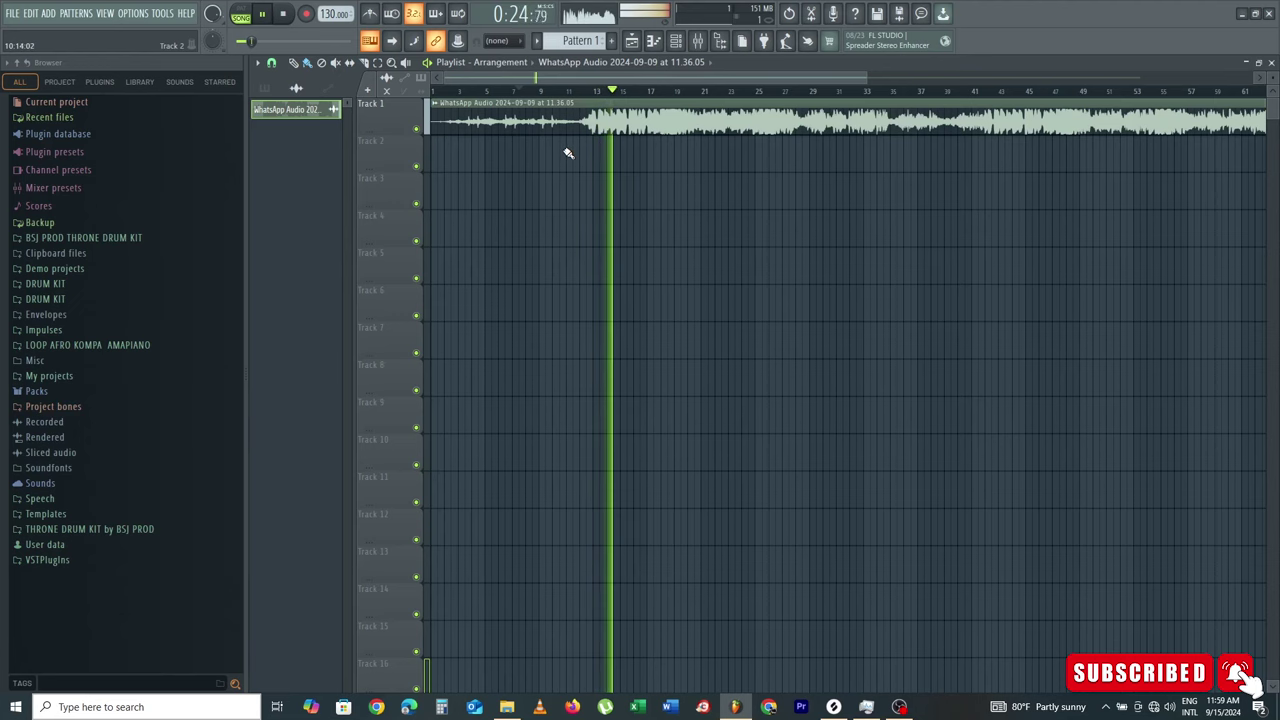
{"action": "left_click_drag", "start_coordinate": [535, 82], "coordinate": [598, 84]}
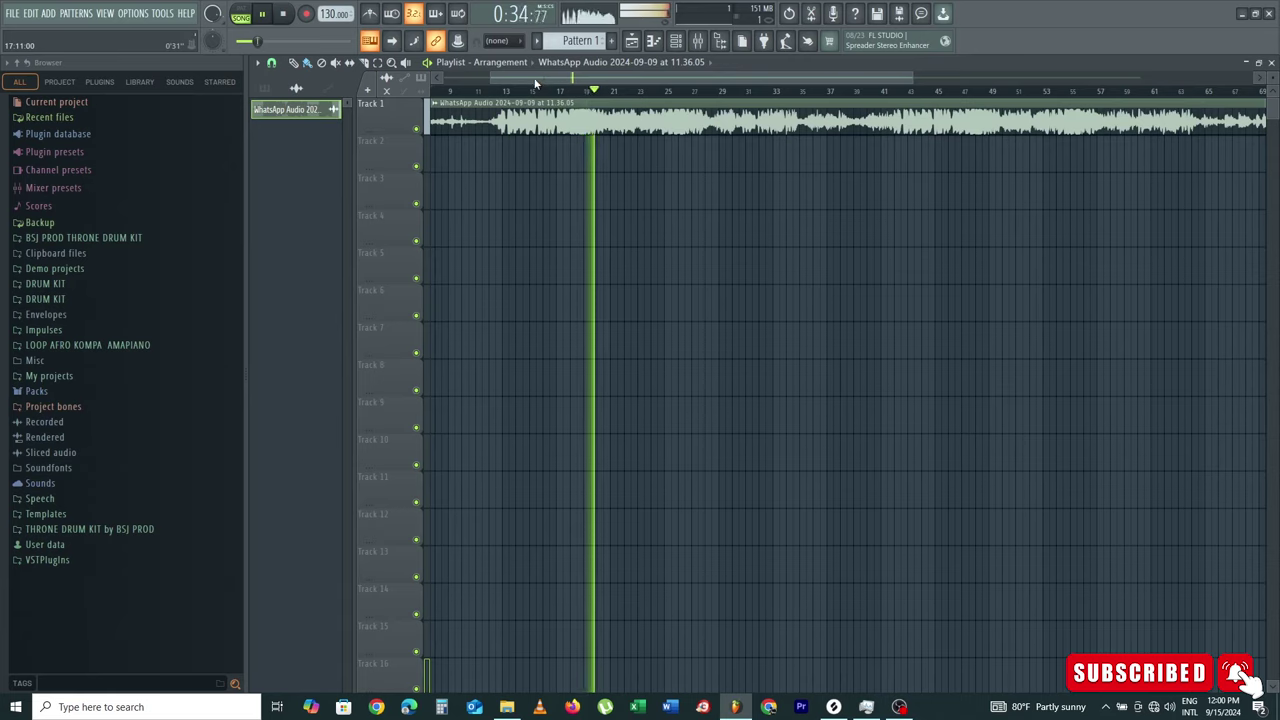
{"action": "left_click", "coordinate": [263, 14]}
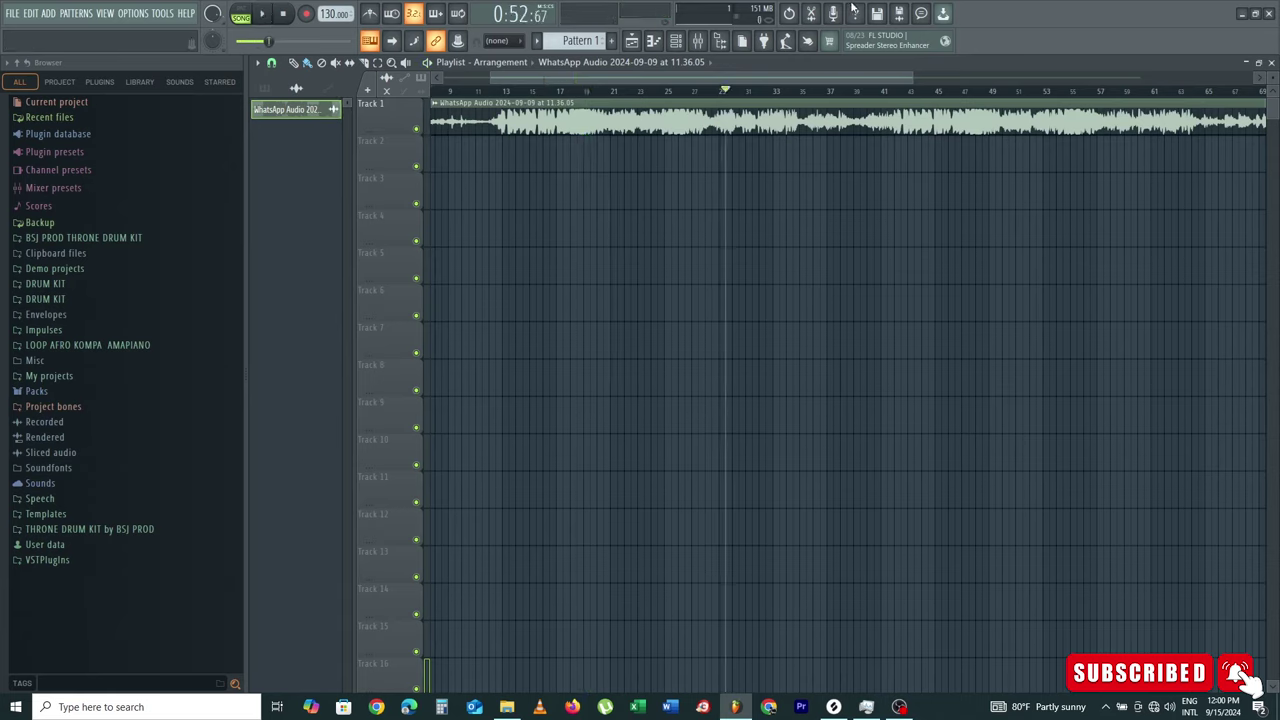
{"action": "left_click_drag", "start_coordinate": [845, 78], "coordinate": [580, 98]}
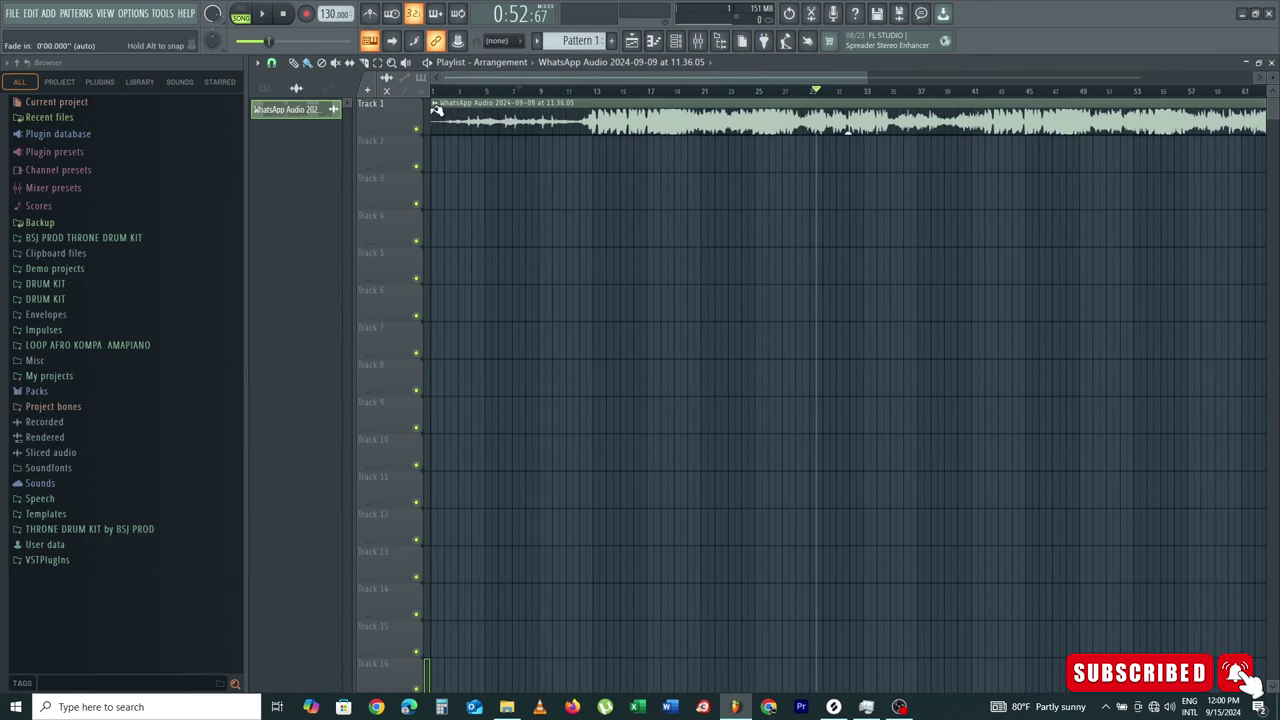
Step: Detect the vocal clip's tempo within 100–200 BPM and apply 142.024 BPM as the project tempo
{"action": "right_click", "coordinate": [437, 104]}
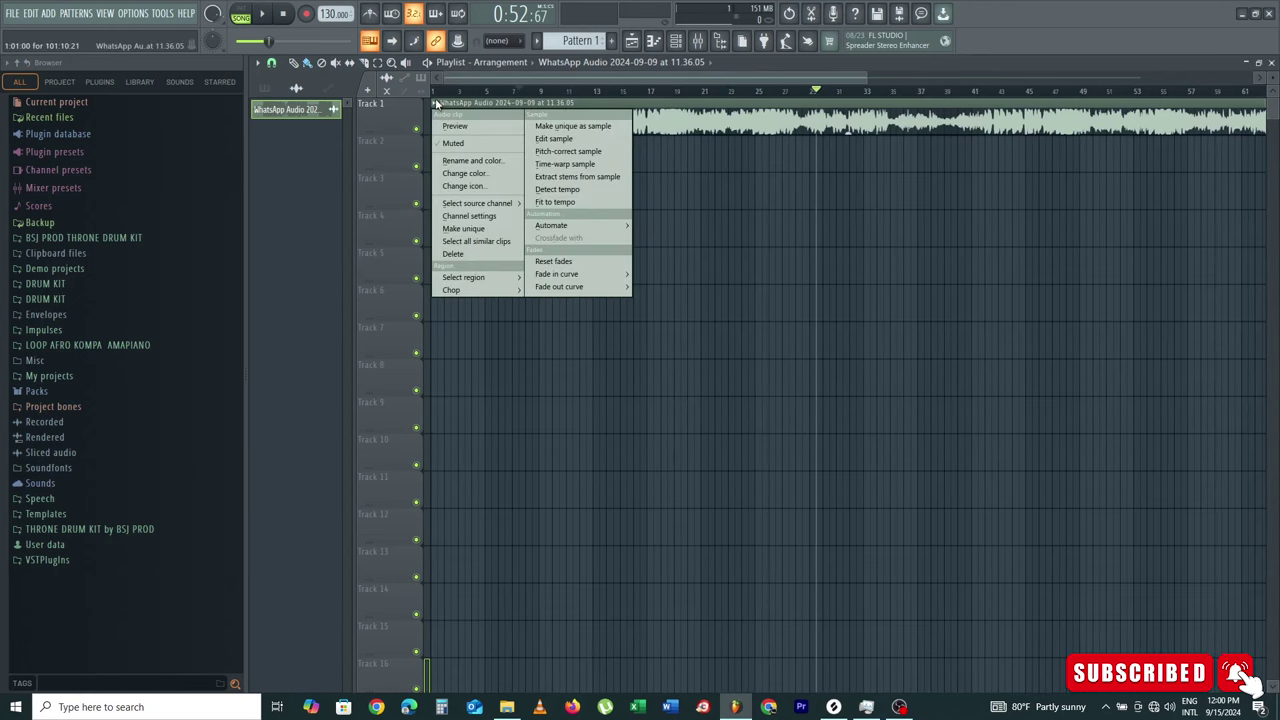
{"action": "left_click", "coordinate": [601, 189]}
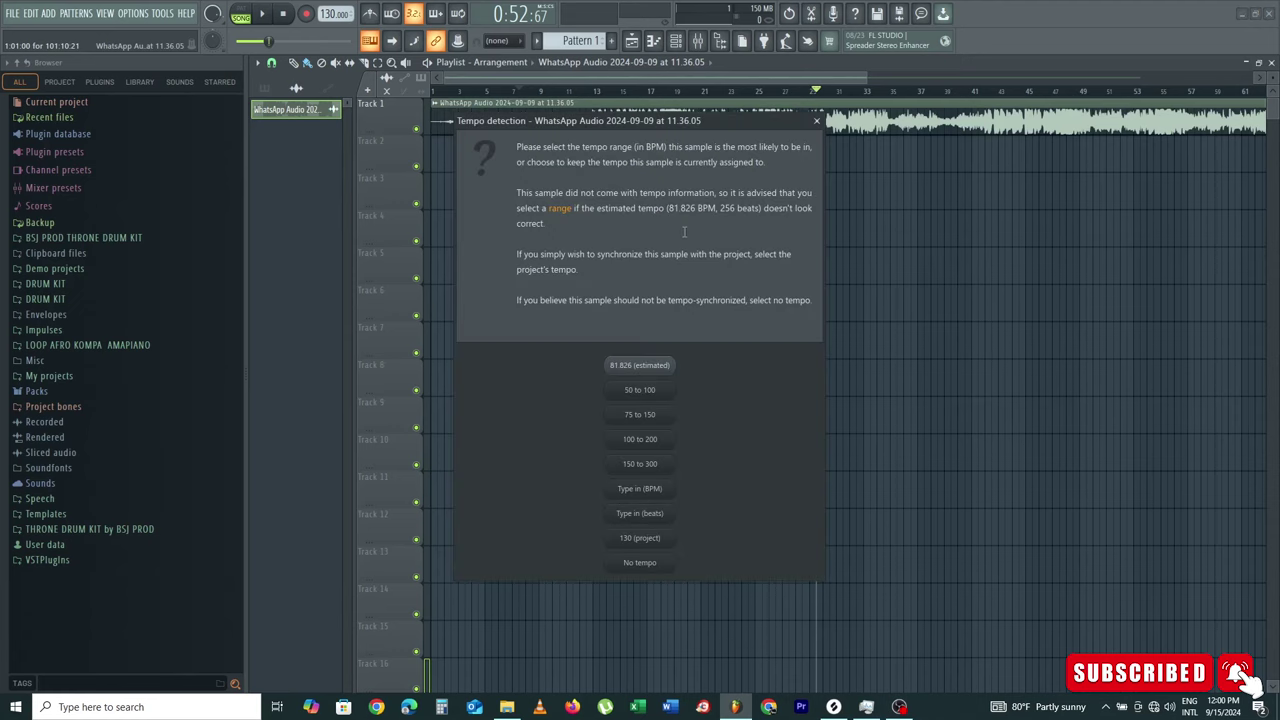
{"action": "left_click", "coordinate": [640, 440]}
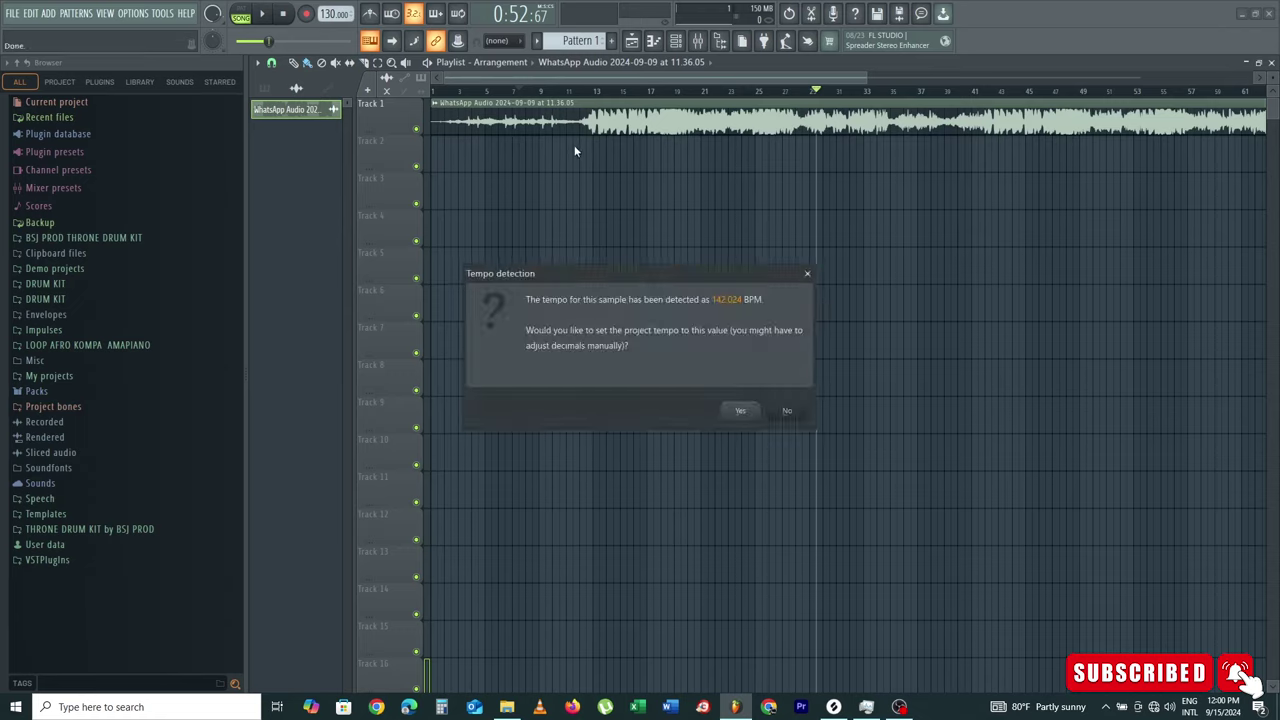
{"action": "left_click", "coordinate": [740, 411]}
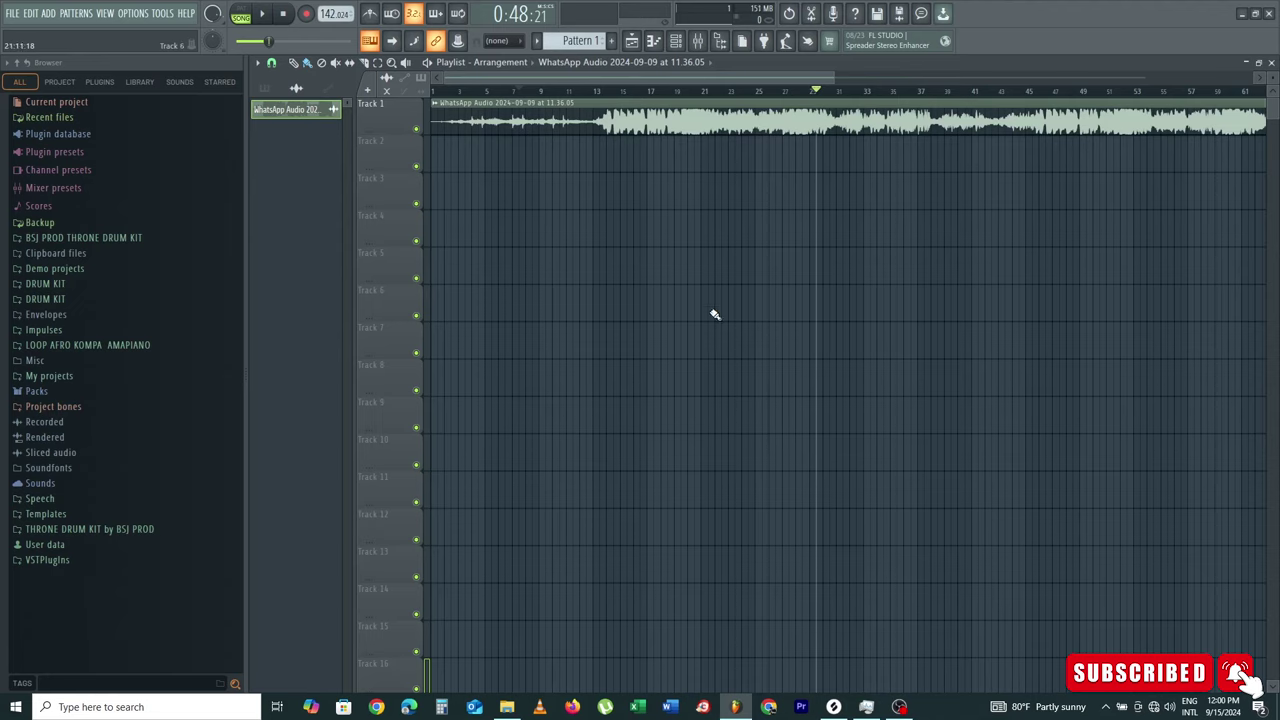
Step: Play the song from the beginning to audition the vocal clip
{"action": "left_click_drag", "start_coordinate": [543, 93], "coordinate": [430, 159]}
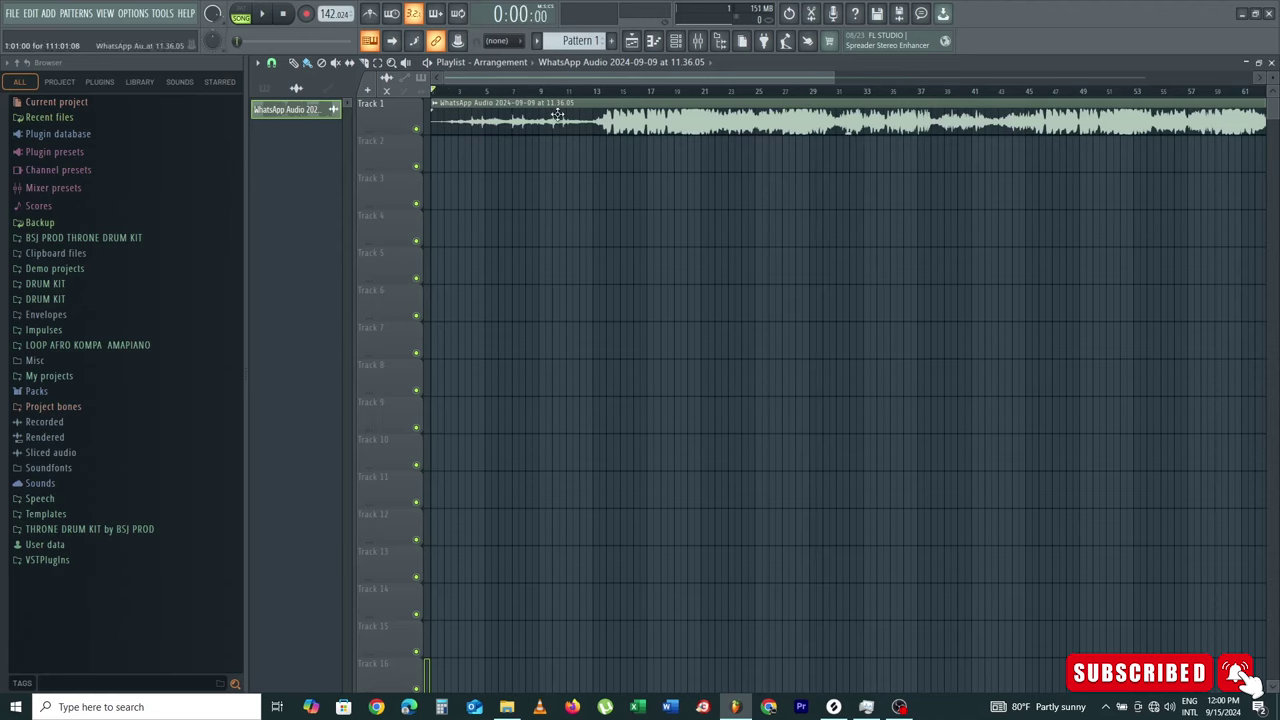
{"action": "scroll", "coordinate": [445, 95], "scroll_direction": "up", "scroll_amount": 4}
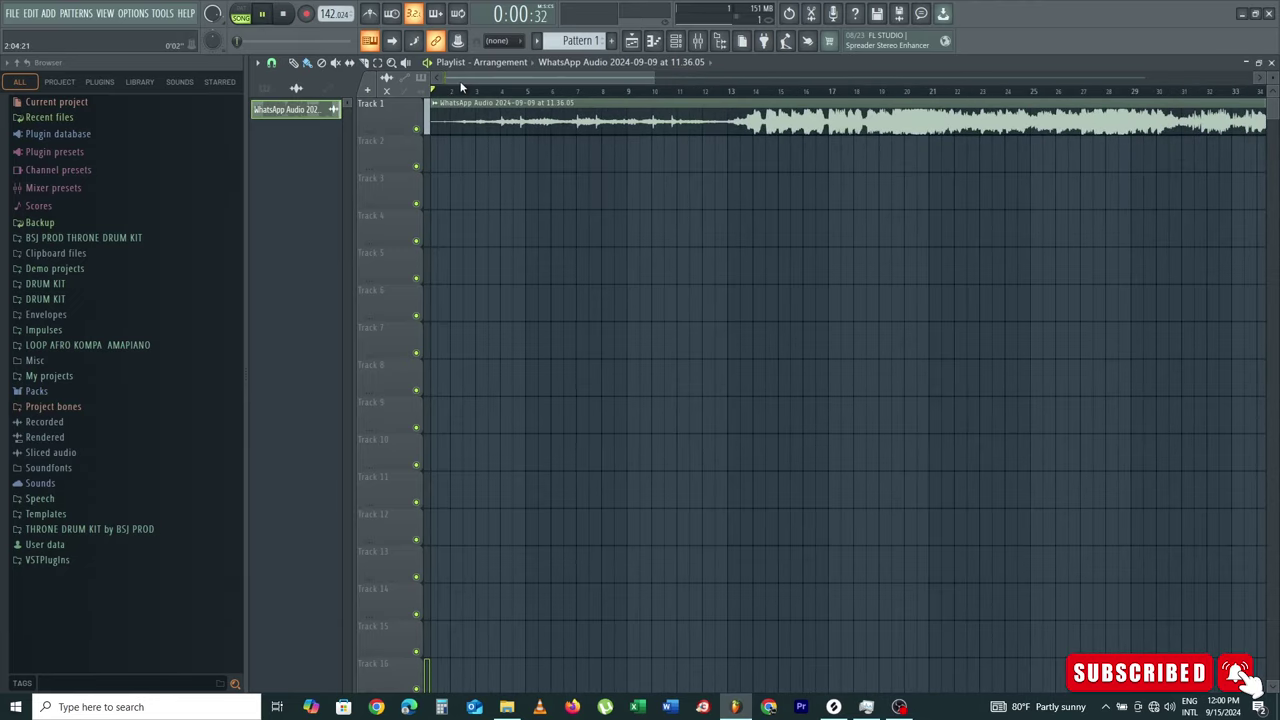
{"action": "key", "text": "space"}
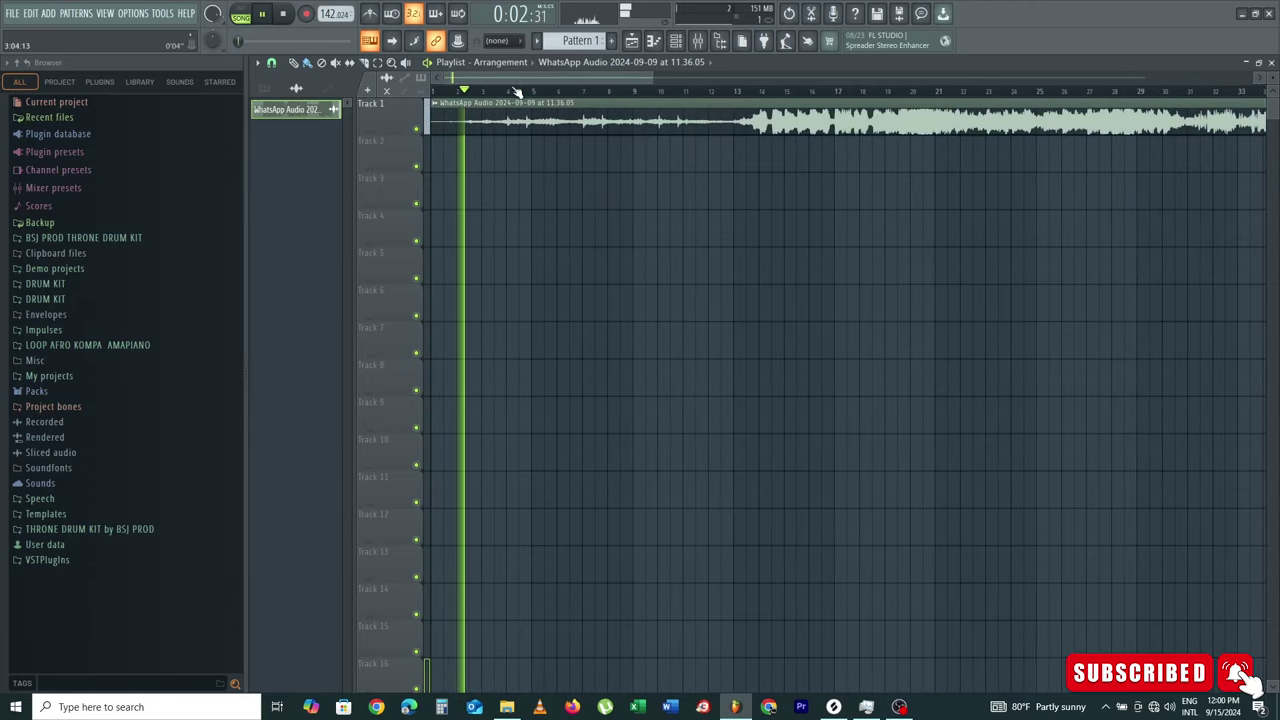
{"action": "key", "text": "space"}
Step: Trim the vocal clip's start with snap set to (none), and place Pattern 1 at bar 1 of Track 2
{"action": "left_click_drag", "start_coordinate": [430, 131], "coordinate": [447, 133]}
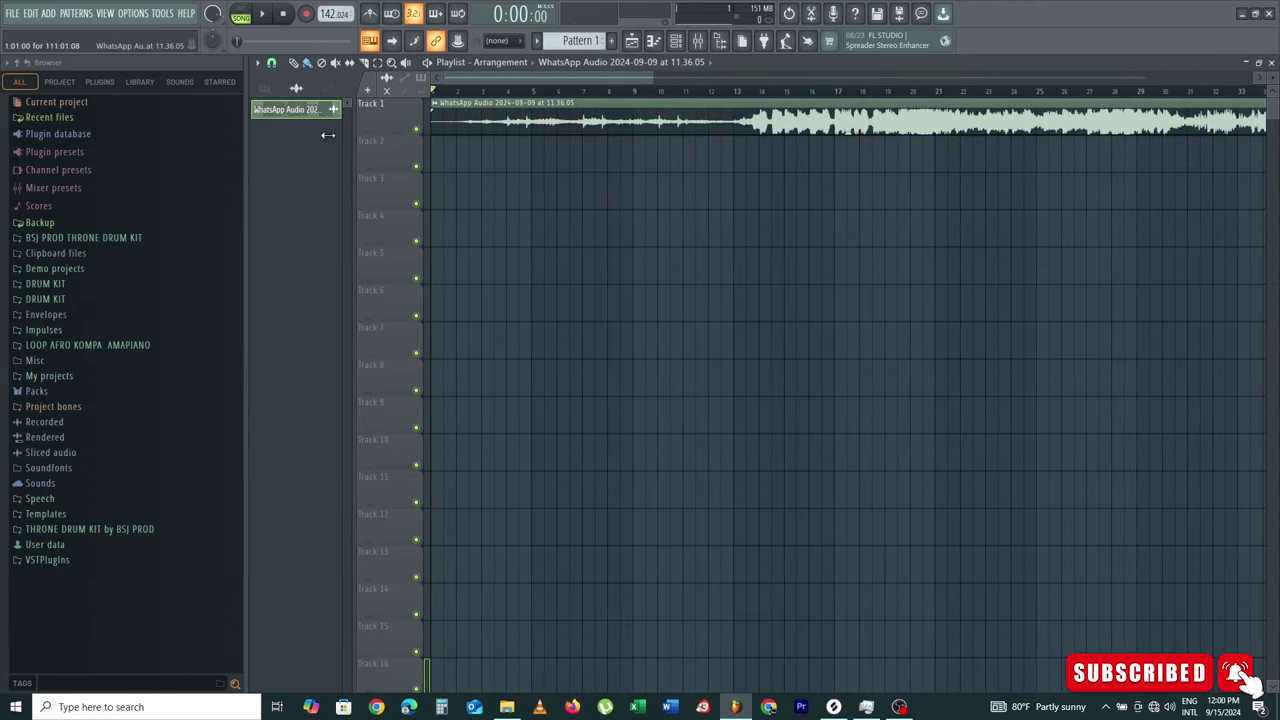
{"action": "left_click", "coordinate": [271, 63]}
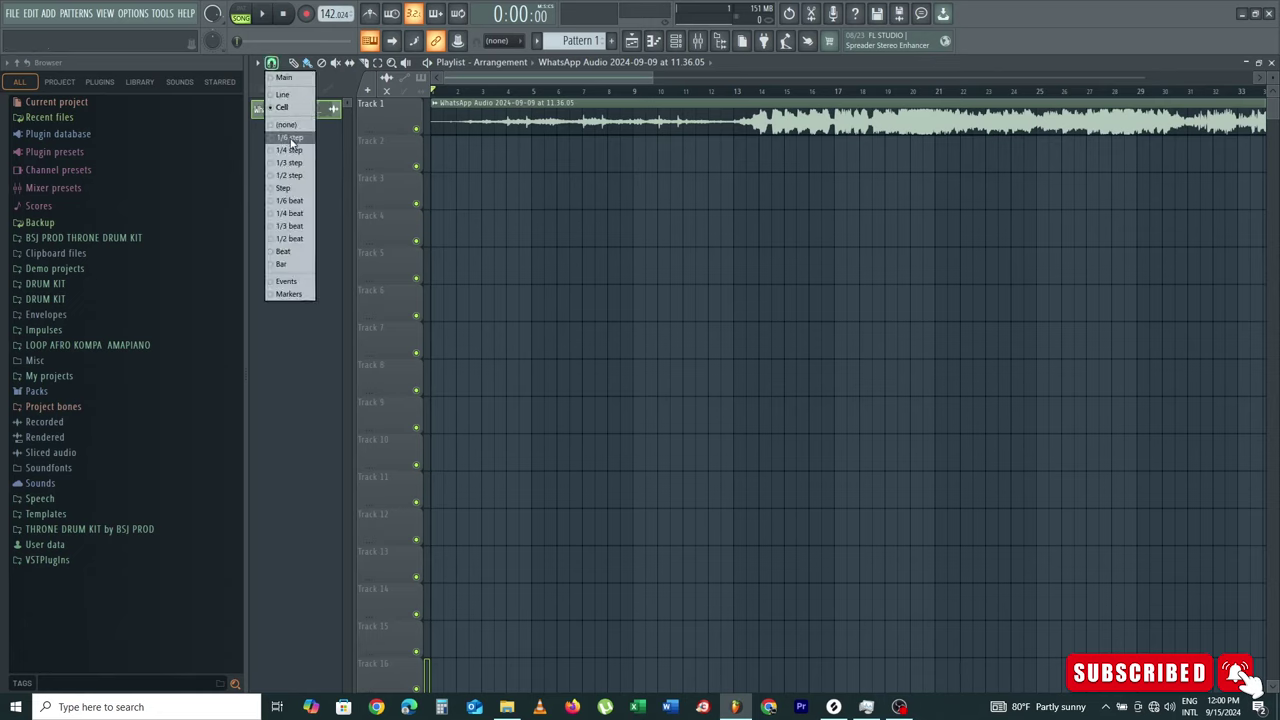
{"action": "left_click", "coordinate": [301, 123]}
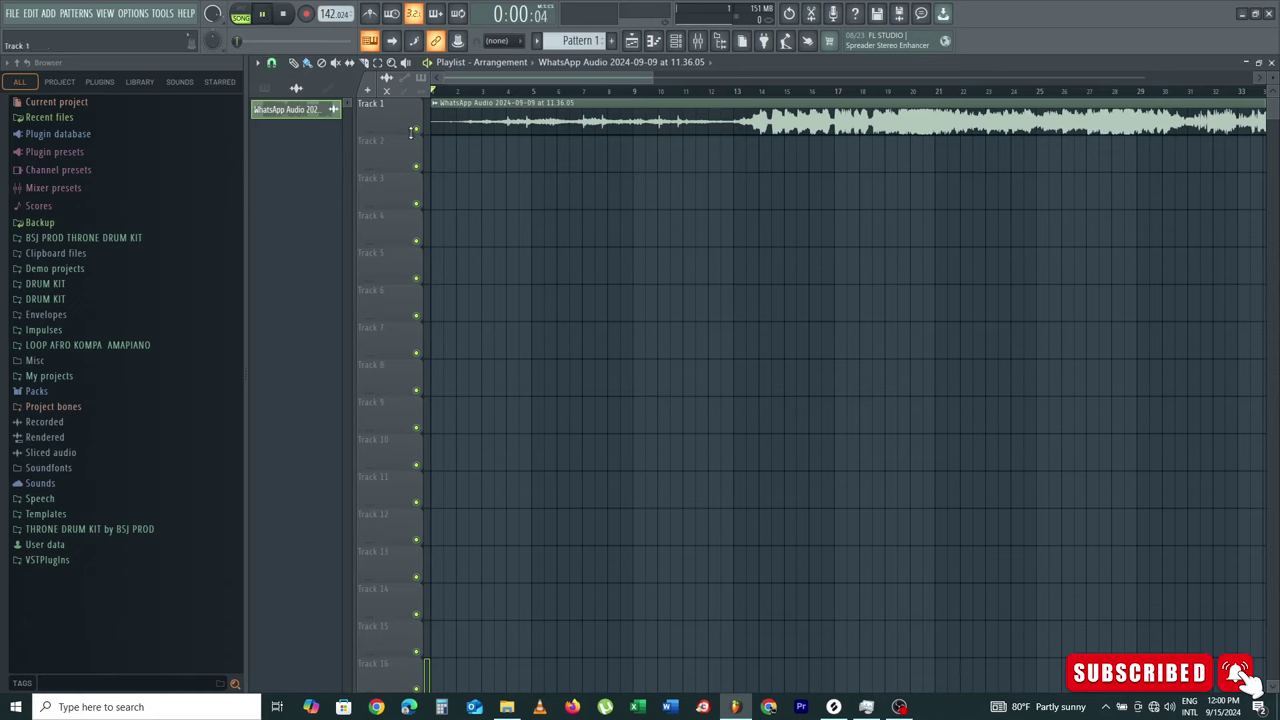
{"action": "left_click_drag", "start_coordinate": [433, 122], "coordinate": [449, 122]}
{"action": "key", "text": "space"}
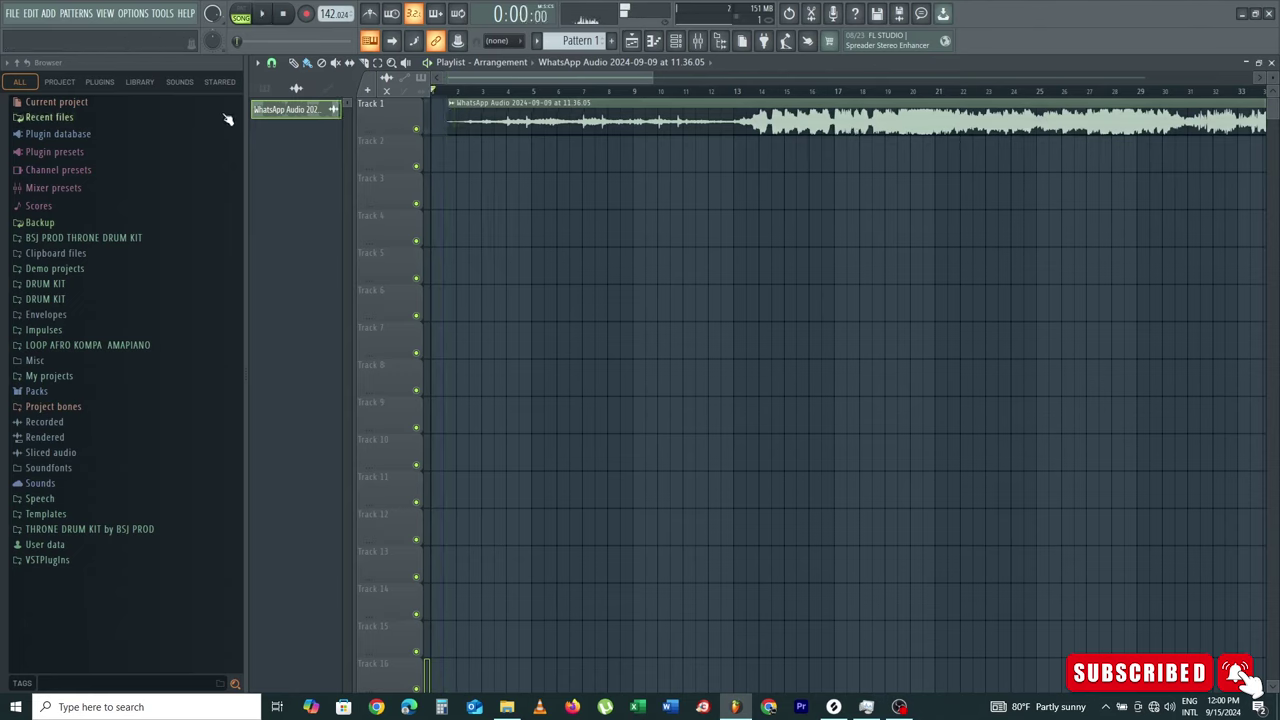
{"action": "left_click_drag", "start_coordinate": [293, 118], "coordinate": [439, 158]}
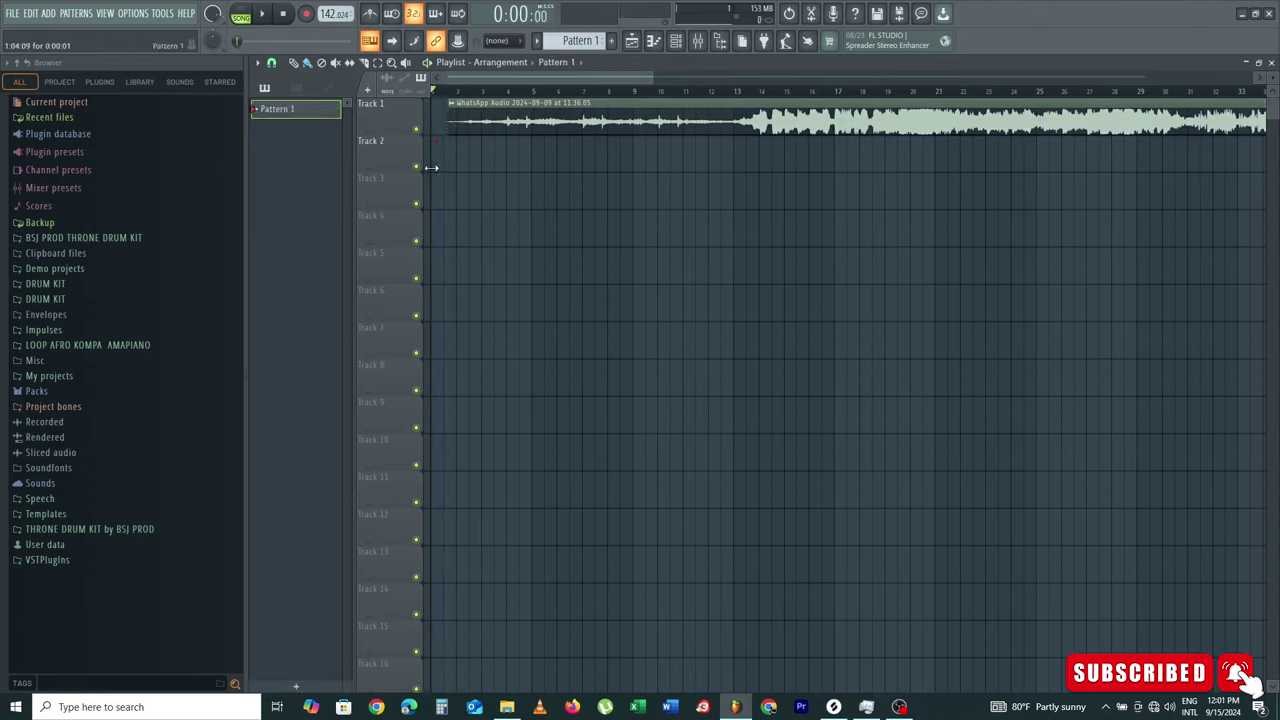
Step: Restore grid snapping, paint Pattern 1 copies at bars 5, 9 and 13 on Track 2, and play
{"action": "left_click", "coordinate": [272, 64]}
{"action": "left_click", "coordinate": [282, 107]}
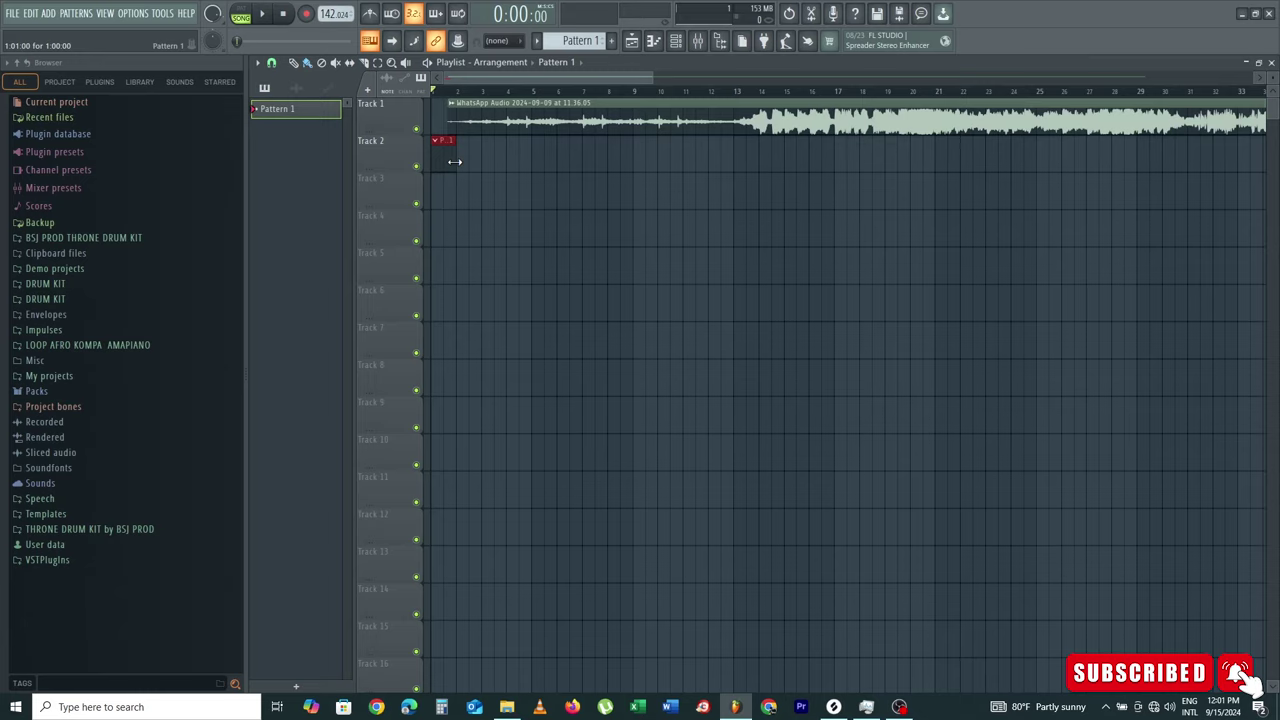
{"action": "left_click", "coordinate": [545, 167]}
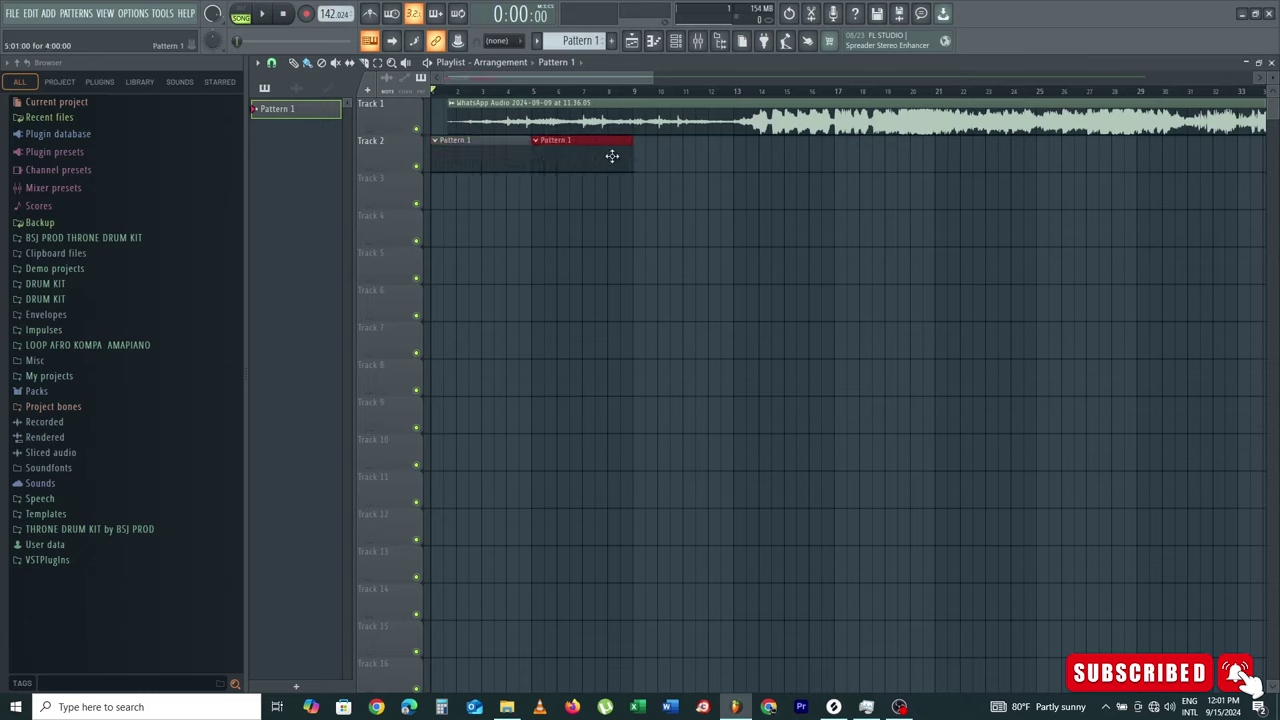
{"action": "left_click", "coordinate": [644, 154]}
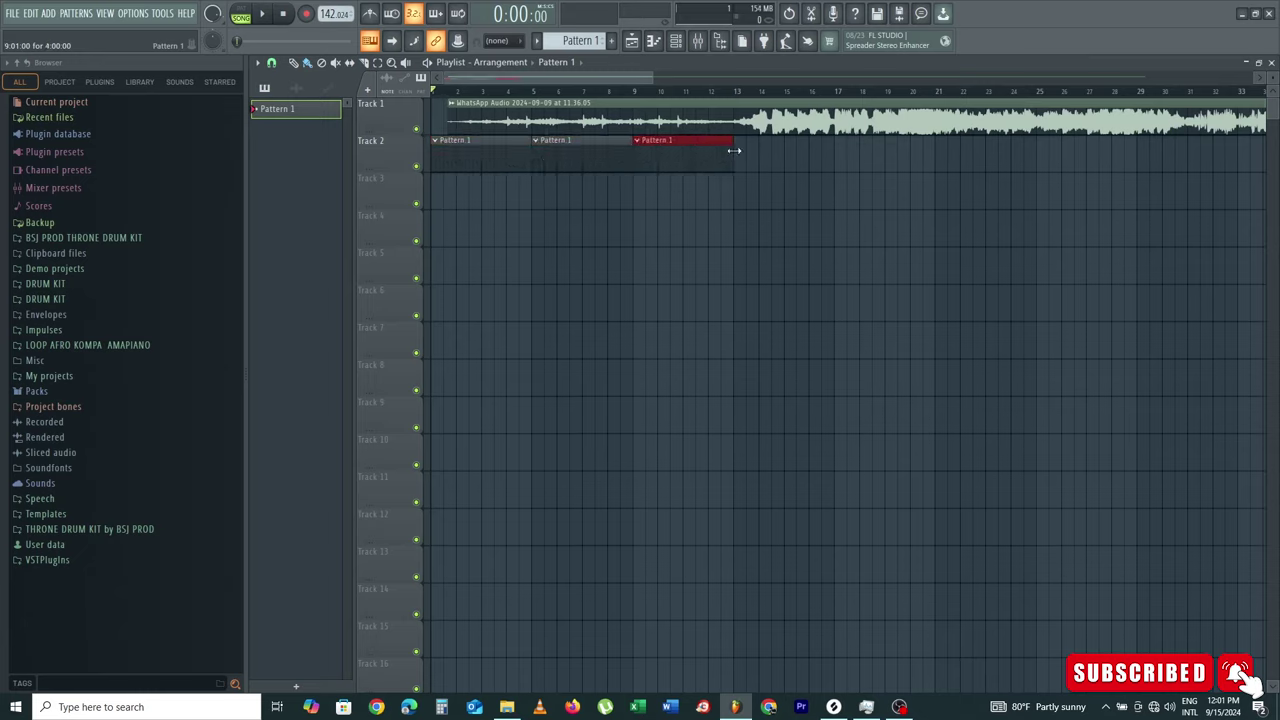
{"action": "left_click", "coordinate": [745, 152]}
{"action": "left_click", "coordinate": [535, 112]}
{"action": "key", "text": "space"}
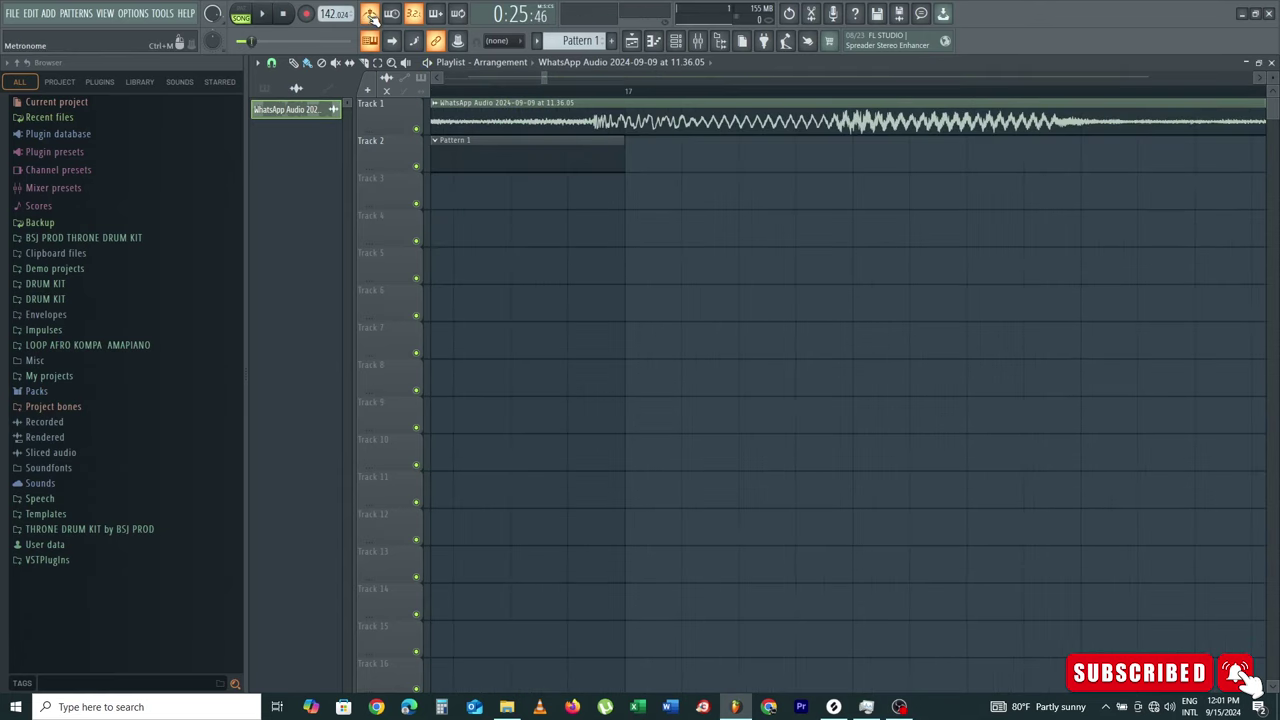
Step: Move the vocal clip to bar 17, replay from there, and set a loop from bar 17 to 33
{"action": "left_click_drag", "start_coordinate": [639, 112], "coordinate": [669, 95]}
{"action": "key", "text": "space"}
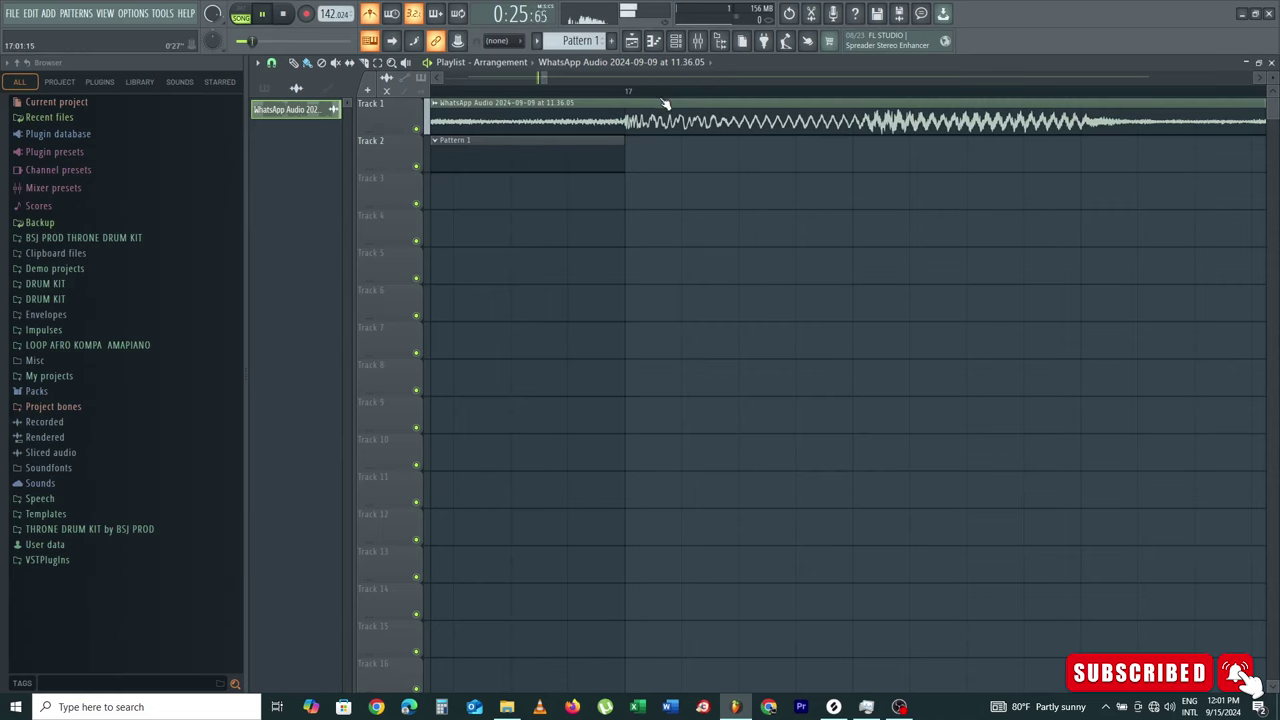
{"action": "scroll", "coordinate": [630, 96], "scroll_direction": "up", "scroll_amount": 2}
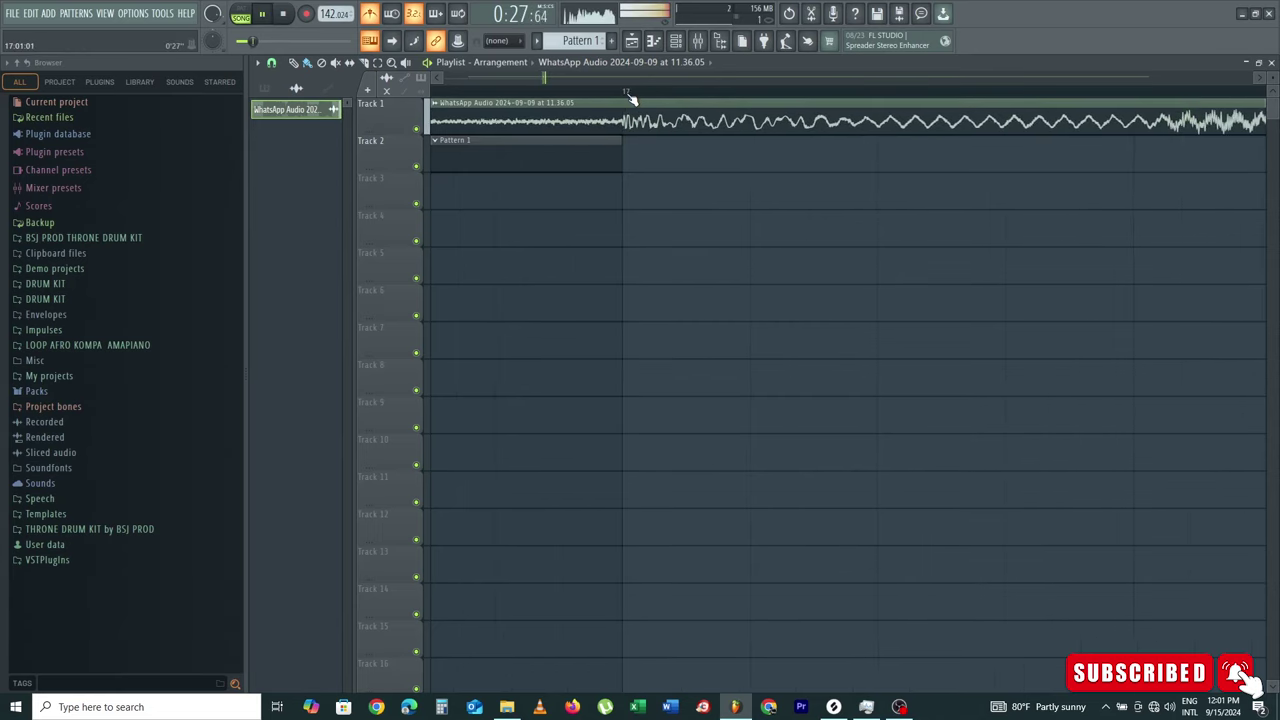
{"action": "left_click", "coordinate": [646, 92]}
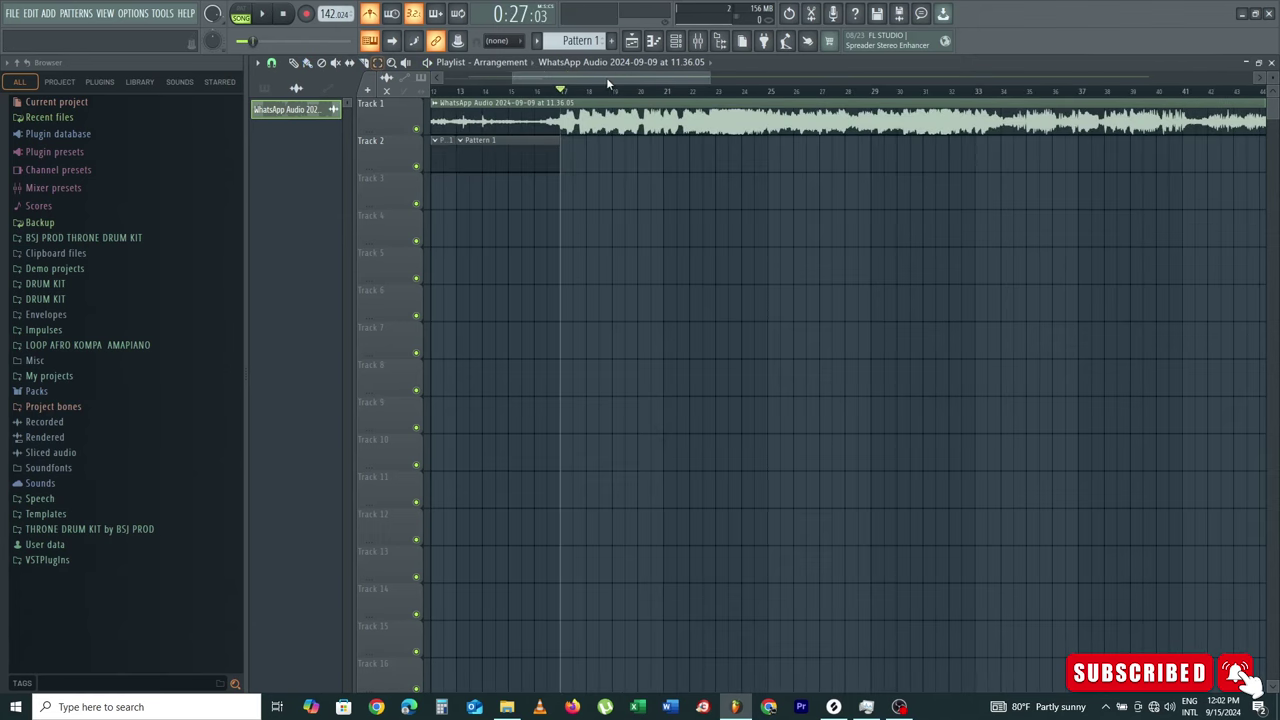
{"action": "left_click_drag", "start_coordinate": [562, 93], "coordinate": [662, 100]}
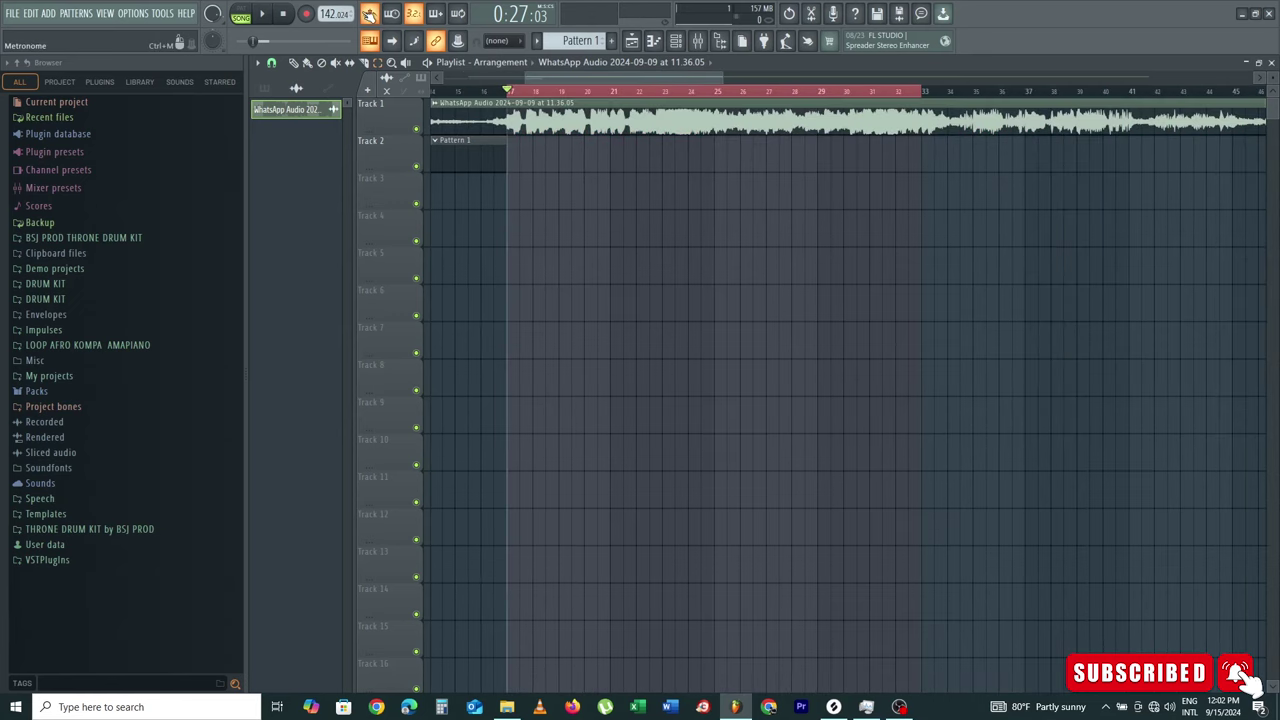
{"action": "left_click", "coordinate": [697, 41]}
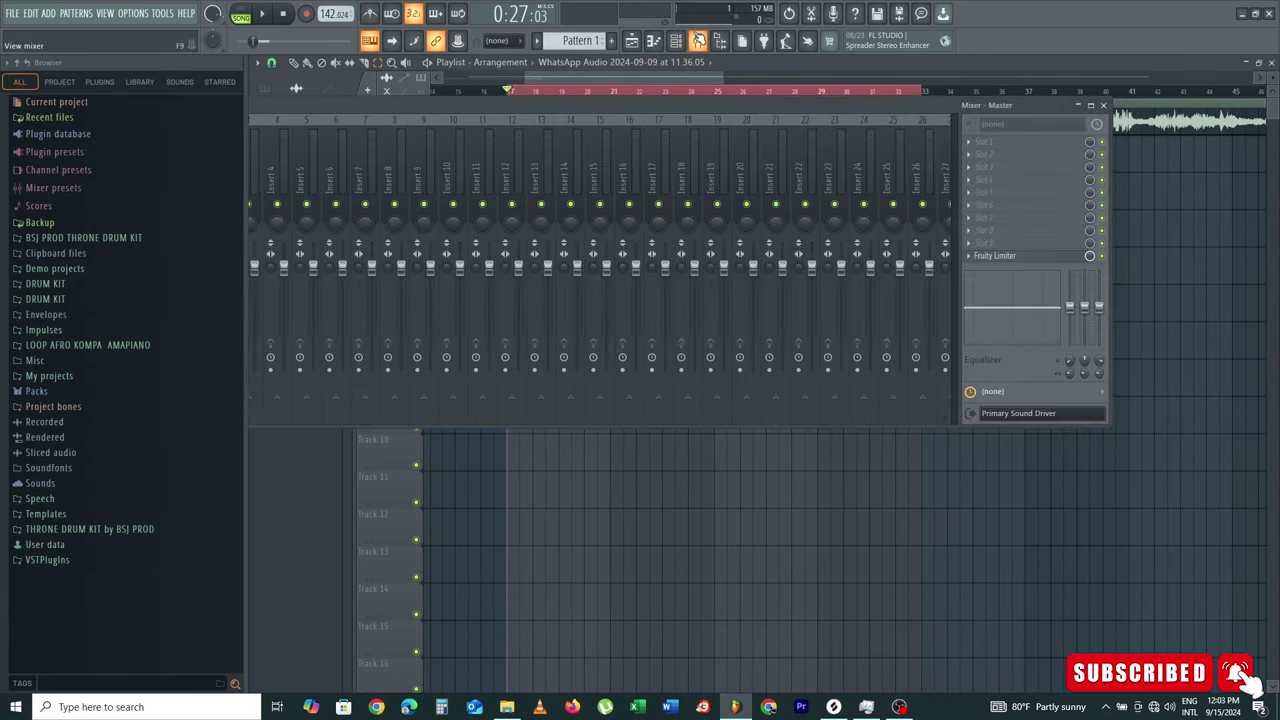
{"action": "left_click_drag", "start_coordinate": [430, 114], "coordinate": [872, 87]}
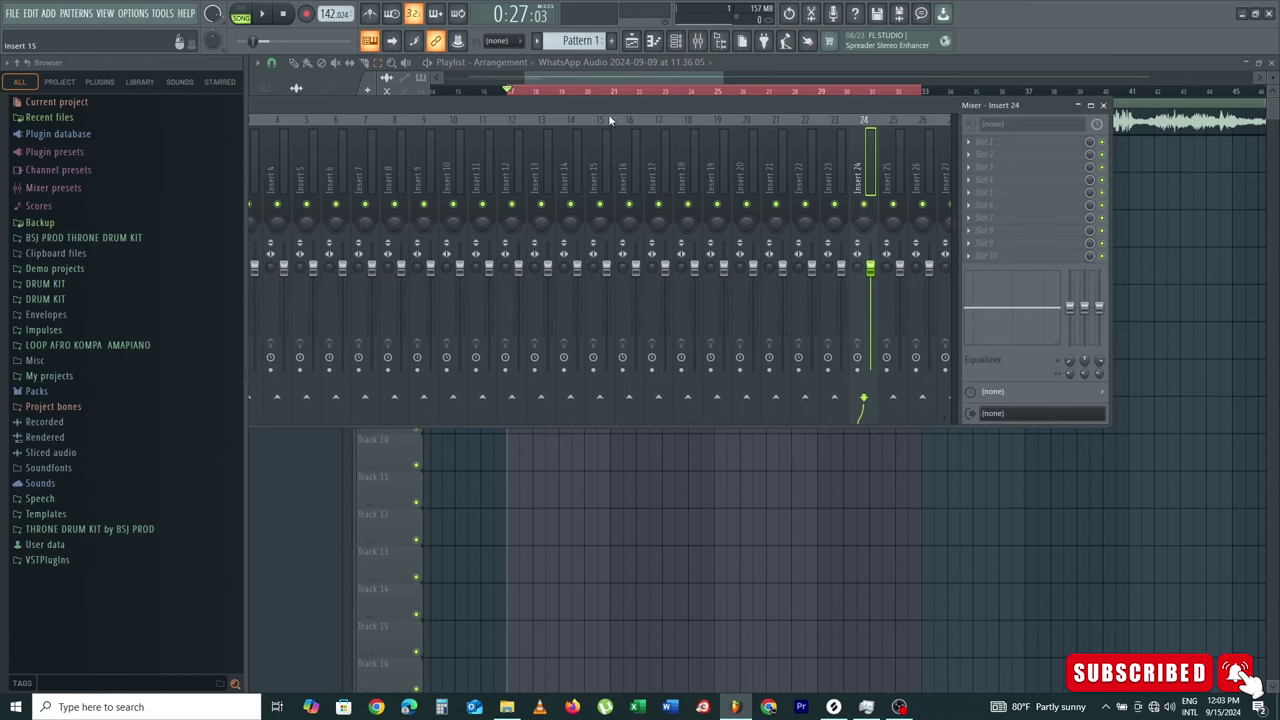
{"action": "left_click_drag", "start_coordinate": [421, 106], "coordinate": [765, 104]}
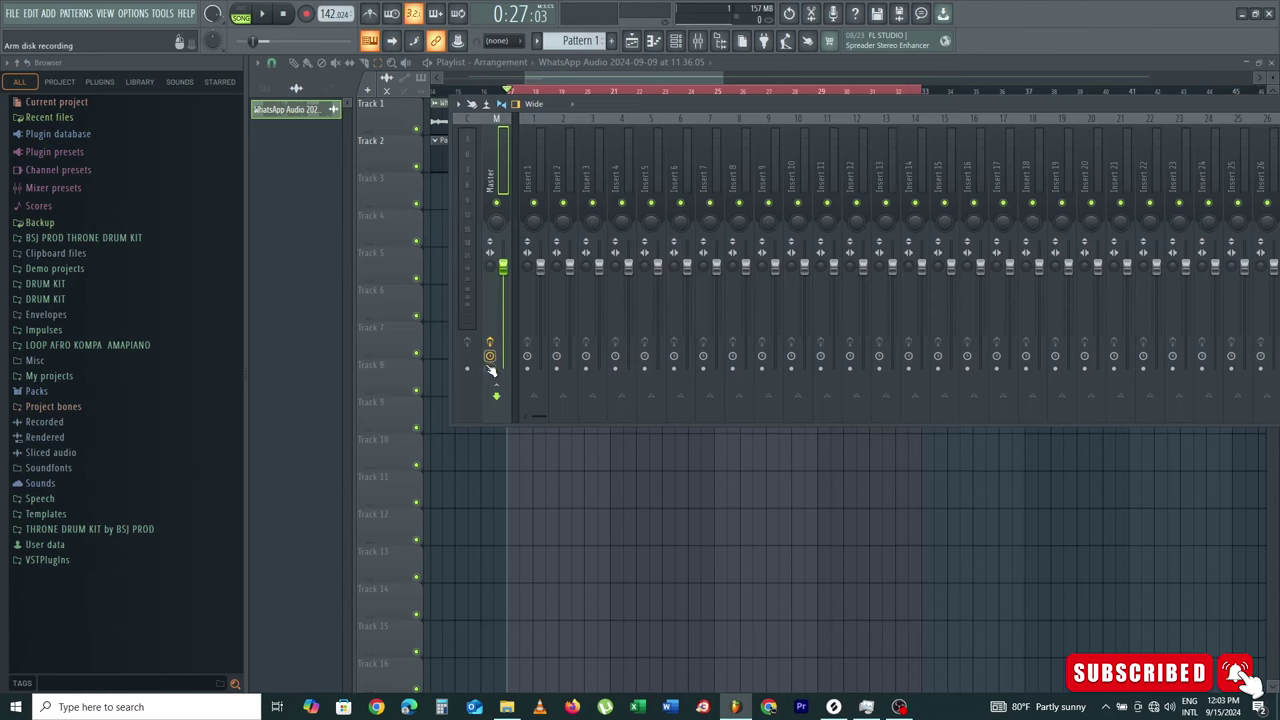
Step: Leave the mixer and start recording with 'Everything' chosen in the Recording dialog
{"action": "left_click", "coordinate": [633, 40]}
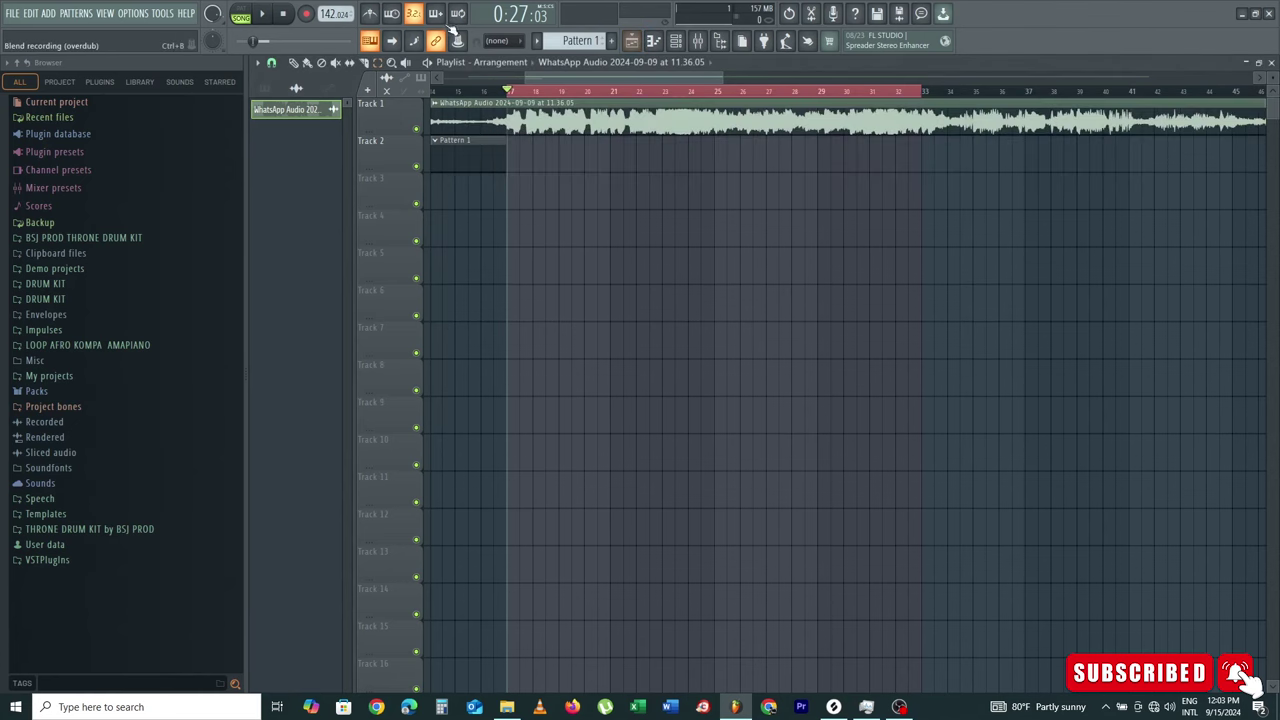
{"action": "left_click", "coordinate": [307, 13]}
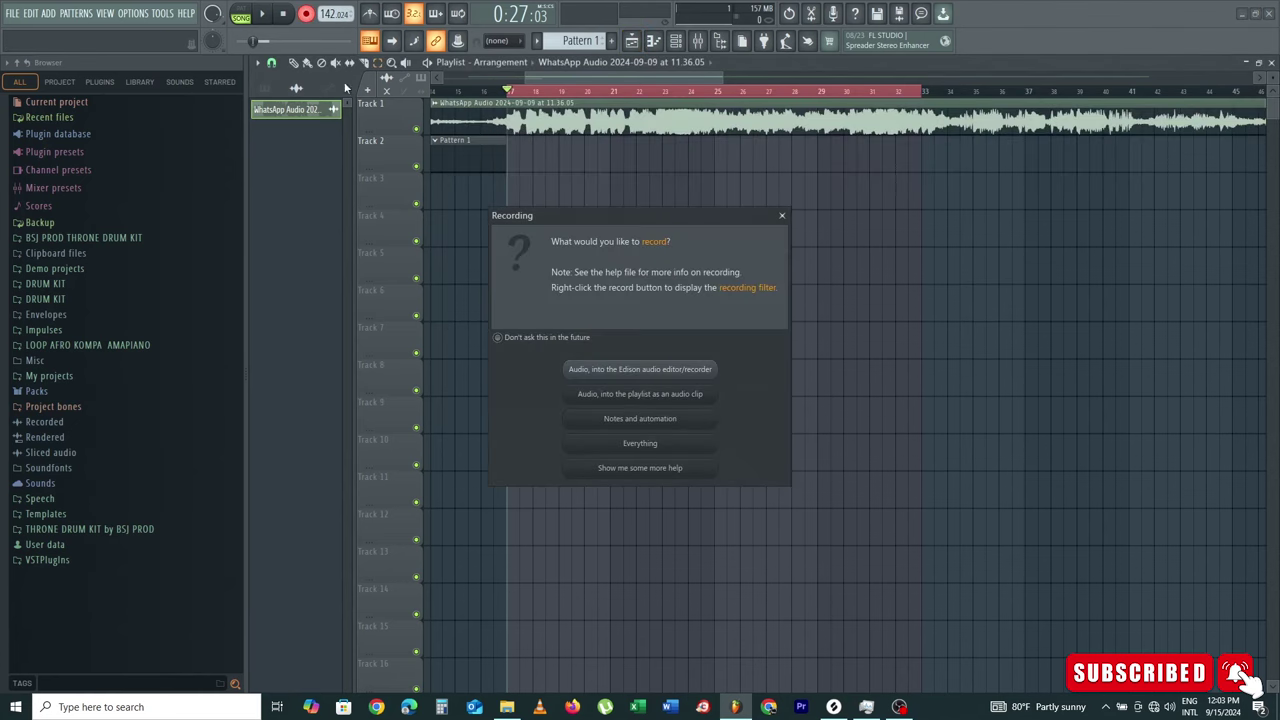
{"action": "left_click", "coordinate": [630, 443]}
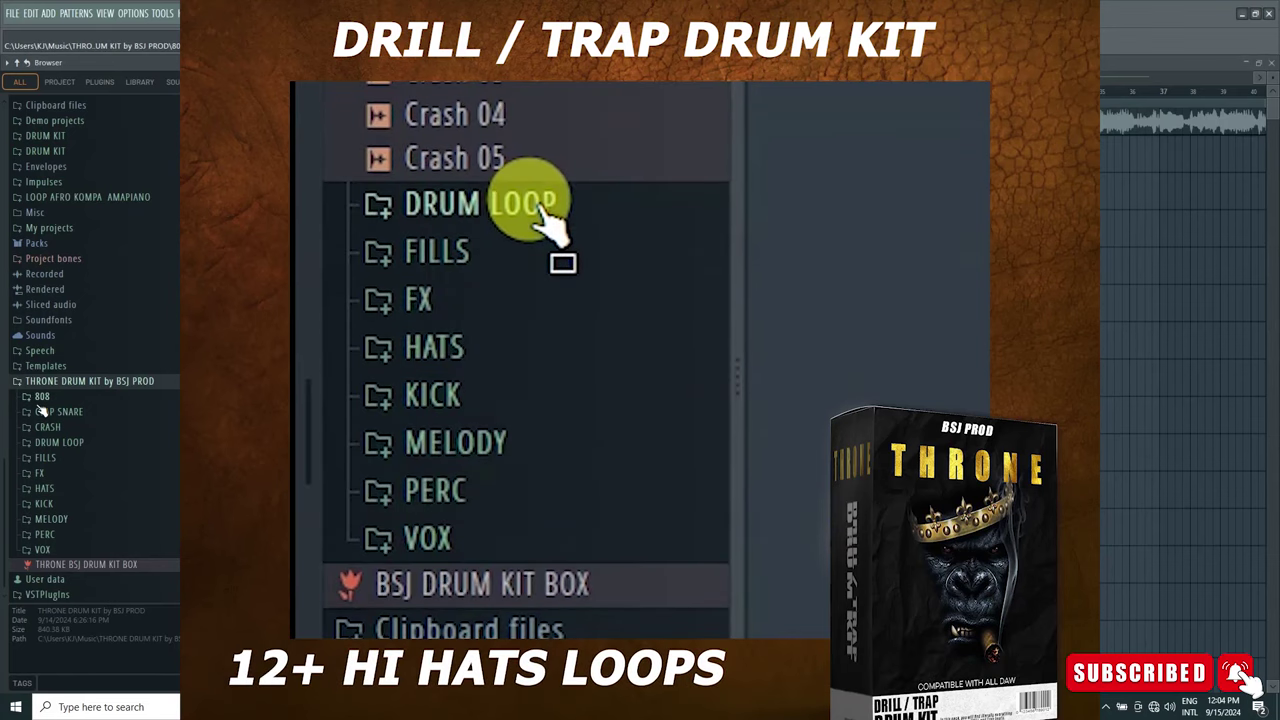
Step: Expand the THRONE drum kit's CLAP SNARE, MELODY and DRUM LOOP folders in the Browser
{"action": "scroll", "coordinate": [70, 428], "scroll_direction": "down", "scroll_amount": 5}
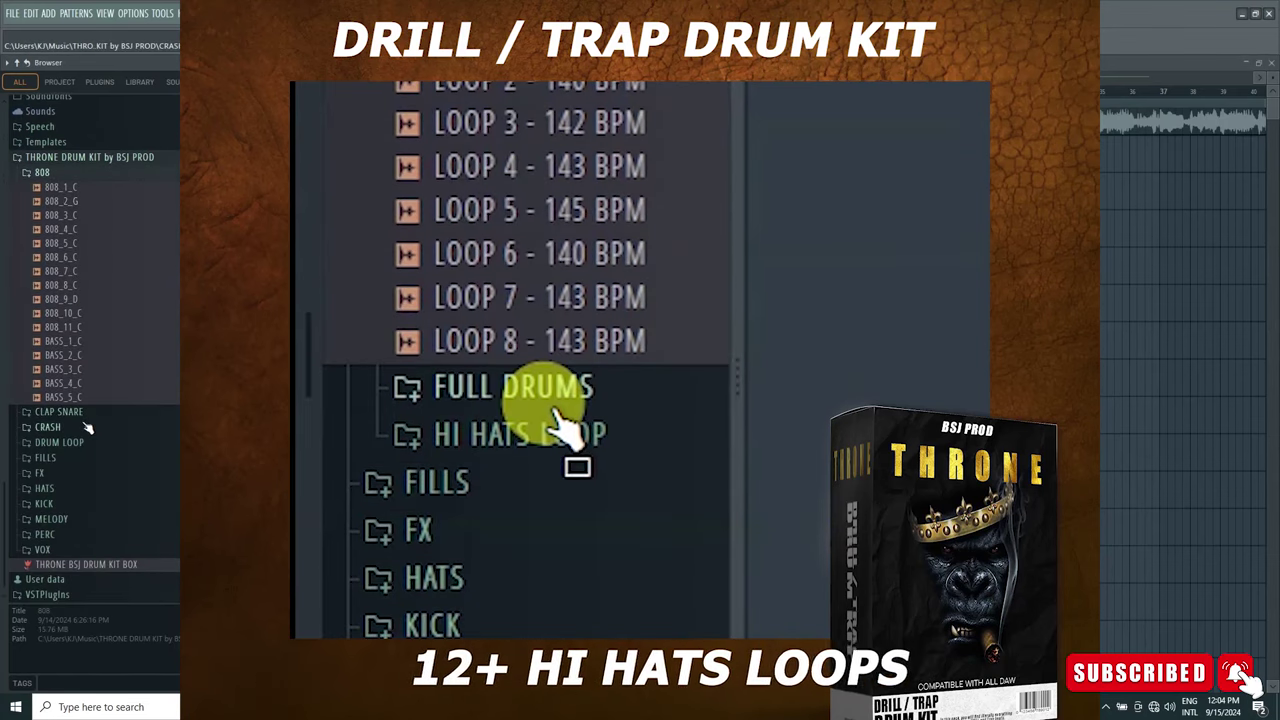
{"action": "left_click", "coordinate": [86, 414]}
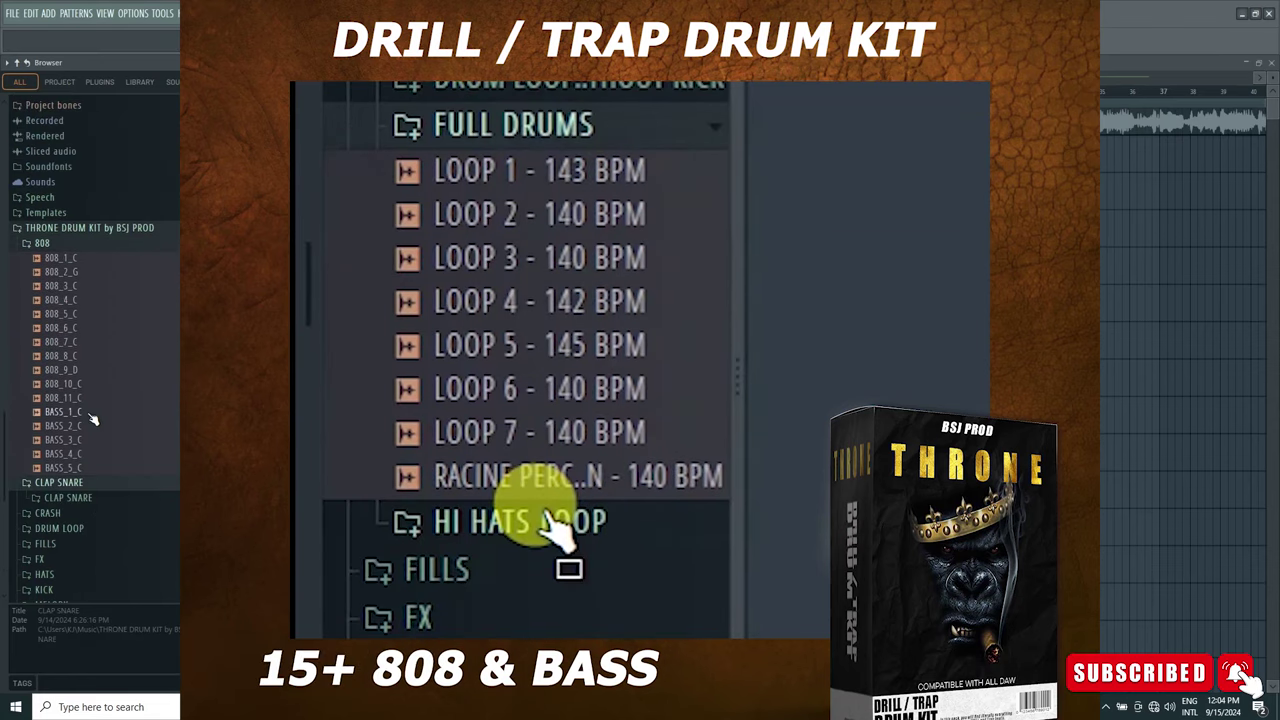
{"action": "scroll", "coordinate": [92, 425], "scroll_direction": "down", "scroll_amount": 1}
{"action": "scroll", "coordinate": [100, 465], "scroll_direction": "down", "scroll_amount": 2}
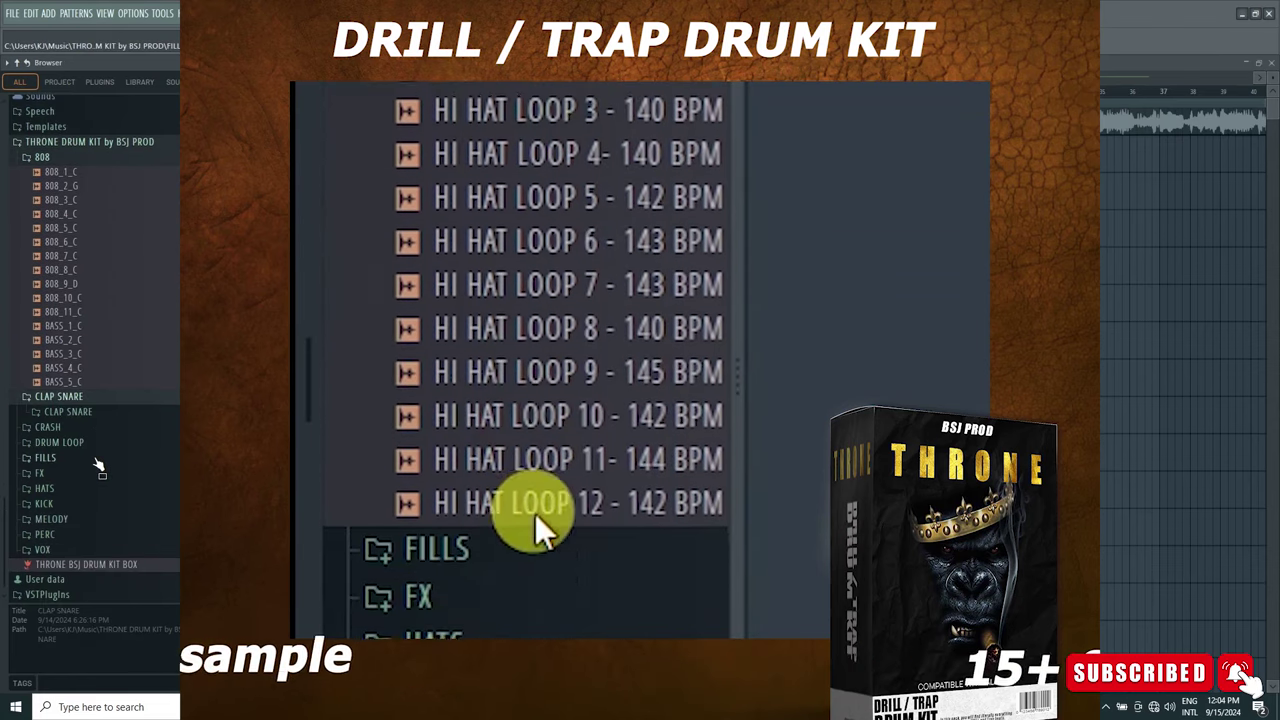
{"action": "left_click", "coordinate": [48, 519]}
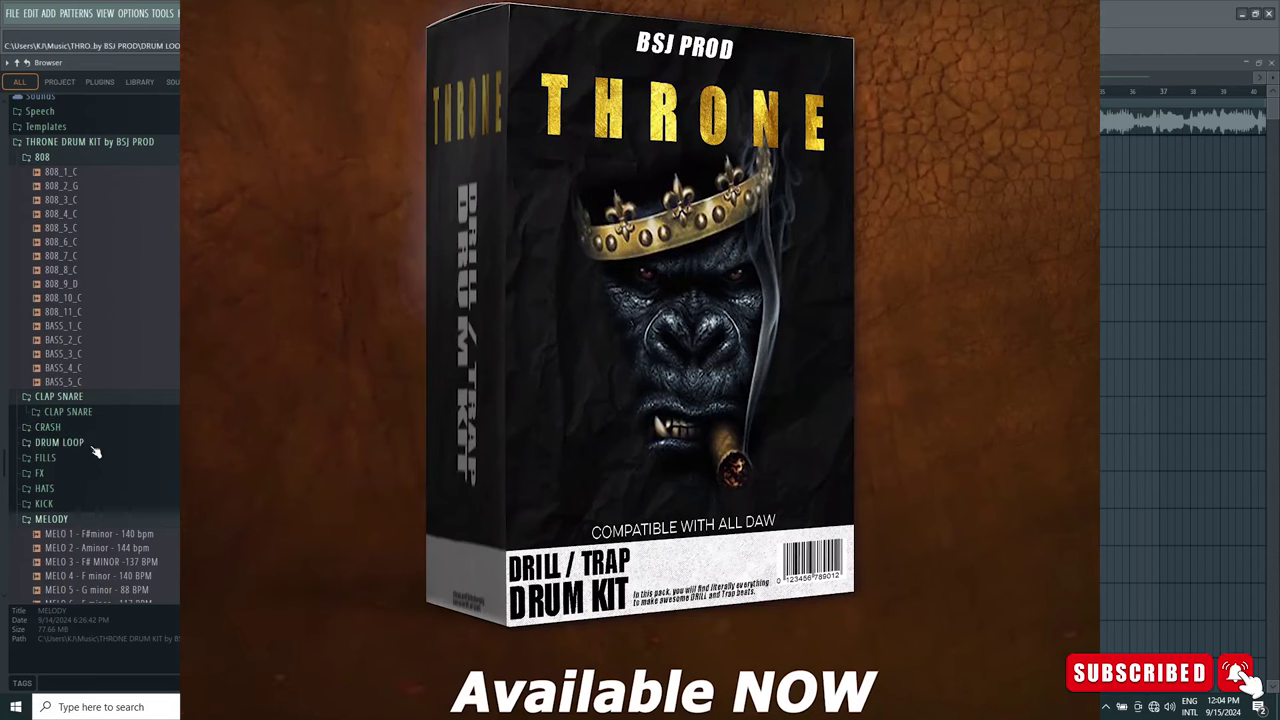
{"action": "left_click", "coordinate": [62, 442]}
{"action": "scroll", "coordinate": [97, 414], "scroll_direction": "down", "scroll_amount": 2}
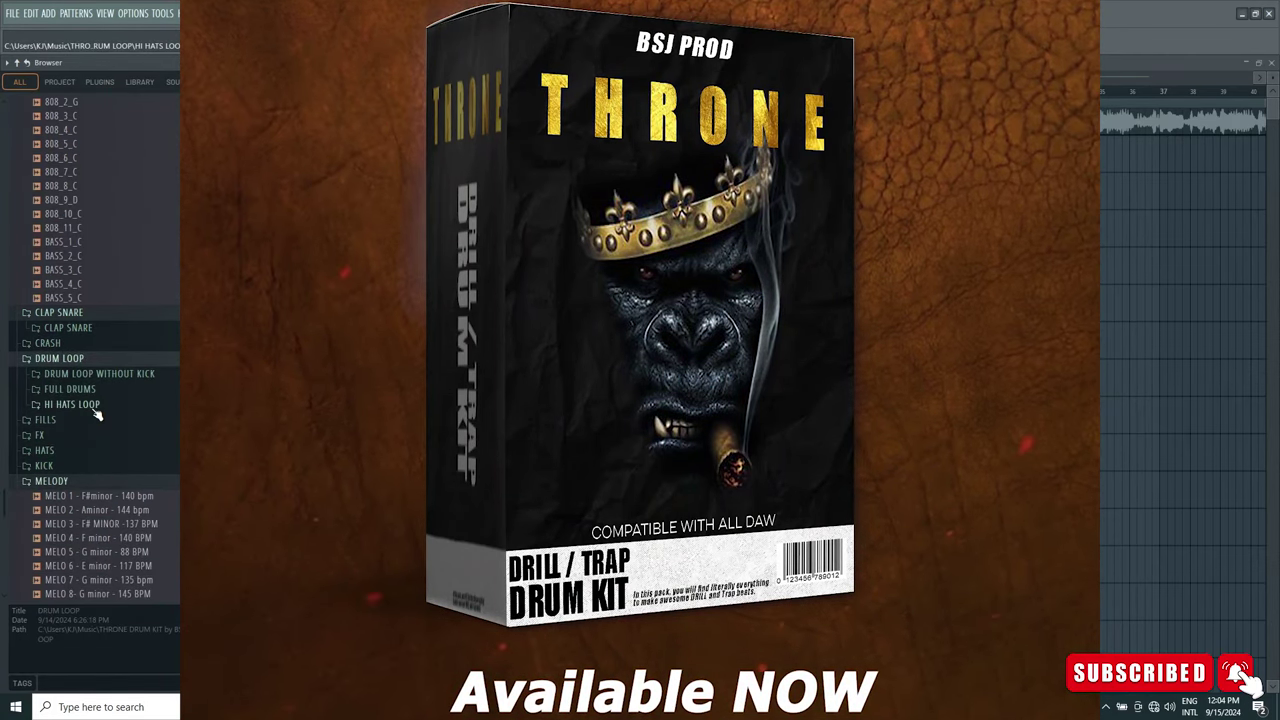
{"action": "scroll", "coordinate": [97, 414], "scroll_direction": "up", "scroll_amount": 7}
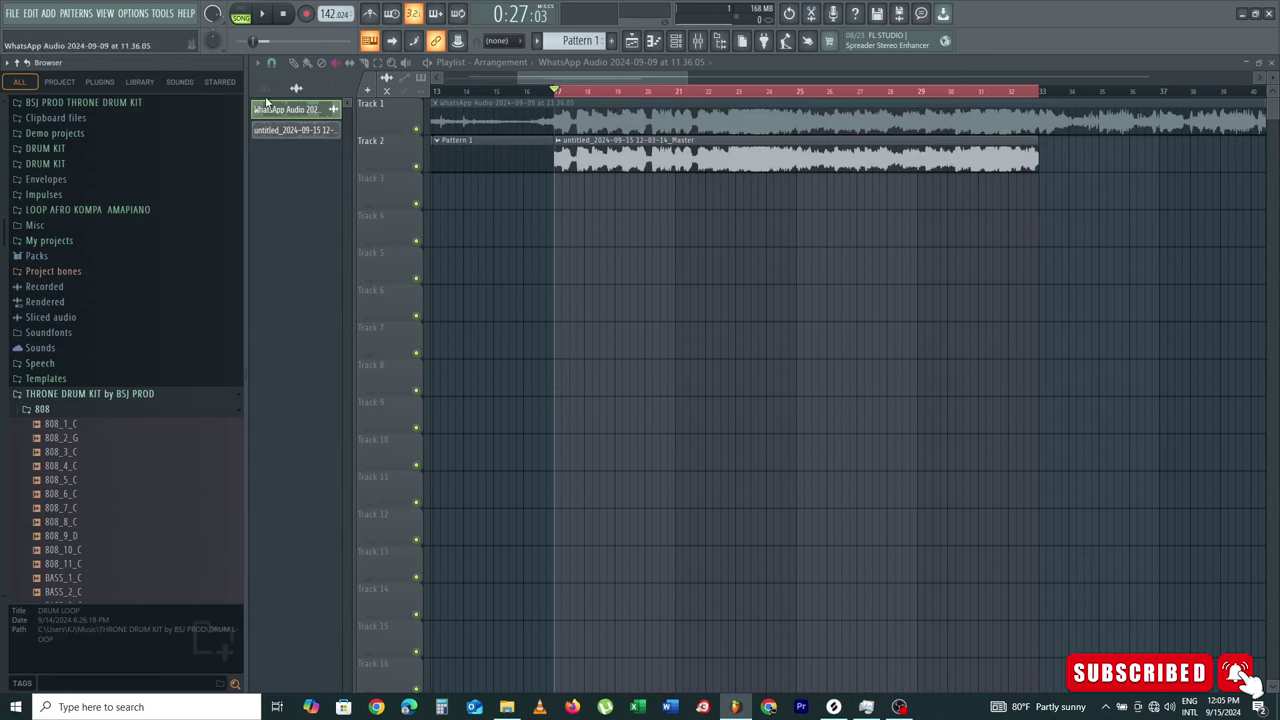
Step: Preview KICK 11 and add it as a new channel in the drums pattern
{"action": "left_click", "coordinate": [276, 93]}
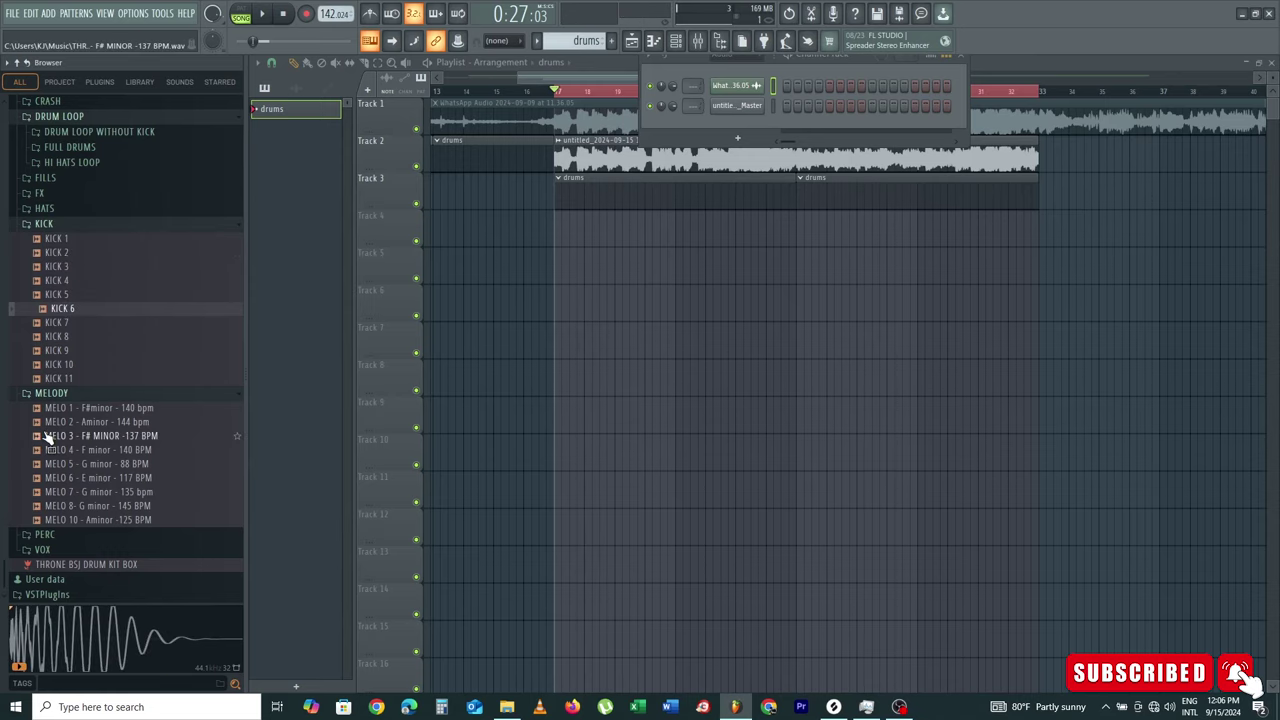
{"action": "left_click", "coordinate": [75, 382]}
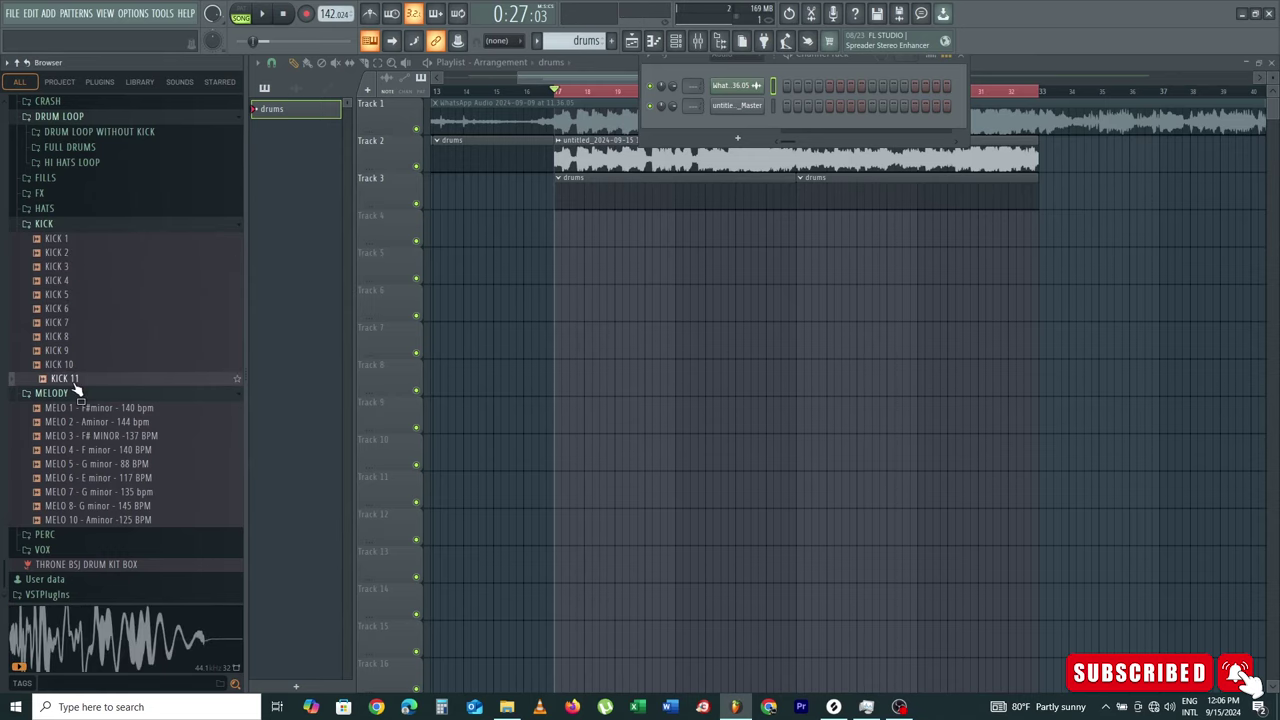
{"action": "left_click_drag", "start_coordinate": [554, 177], "coordinate": [745, 125]}
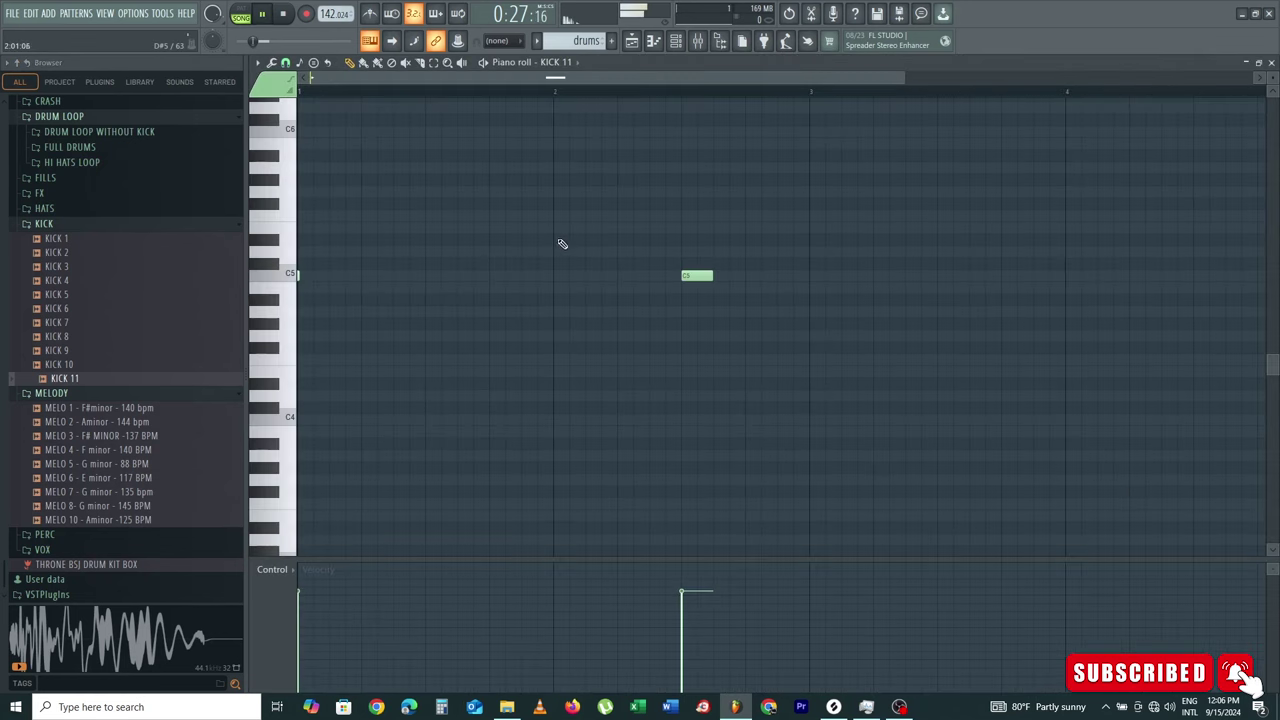
Step: Replace KICK 11's default note with a kick rhythm around C5 in the piano roll
{"action": "key", "text": "space"}
{"action": "right_click", "coordinate": [701, 277]}
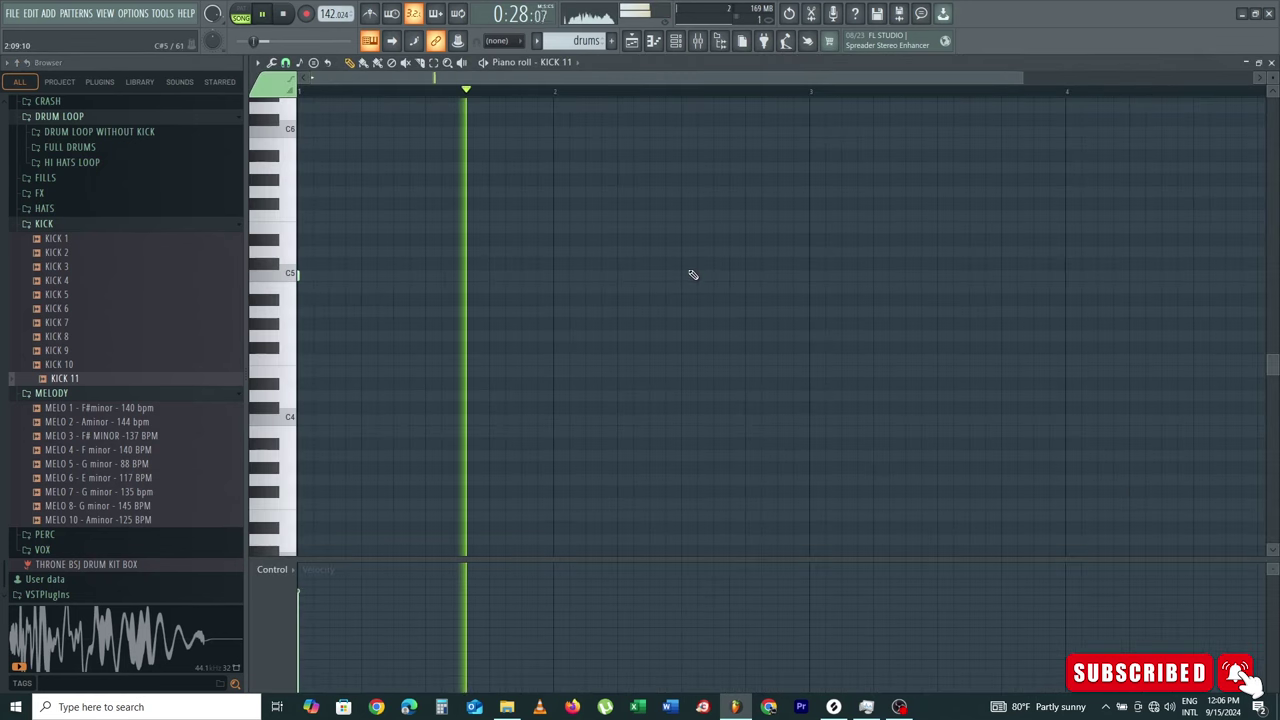
{"action": "left_click", "coordinate": [681, 276]}
{"action": "left_click", "coordinate": [601, 276]}
{"action": "left_click", "coordinate": [617, 287]}
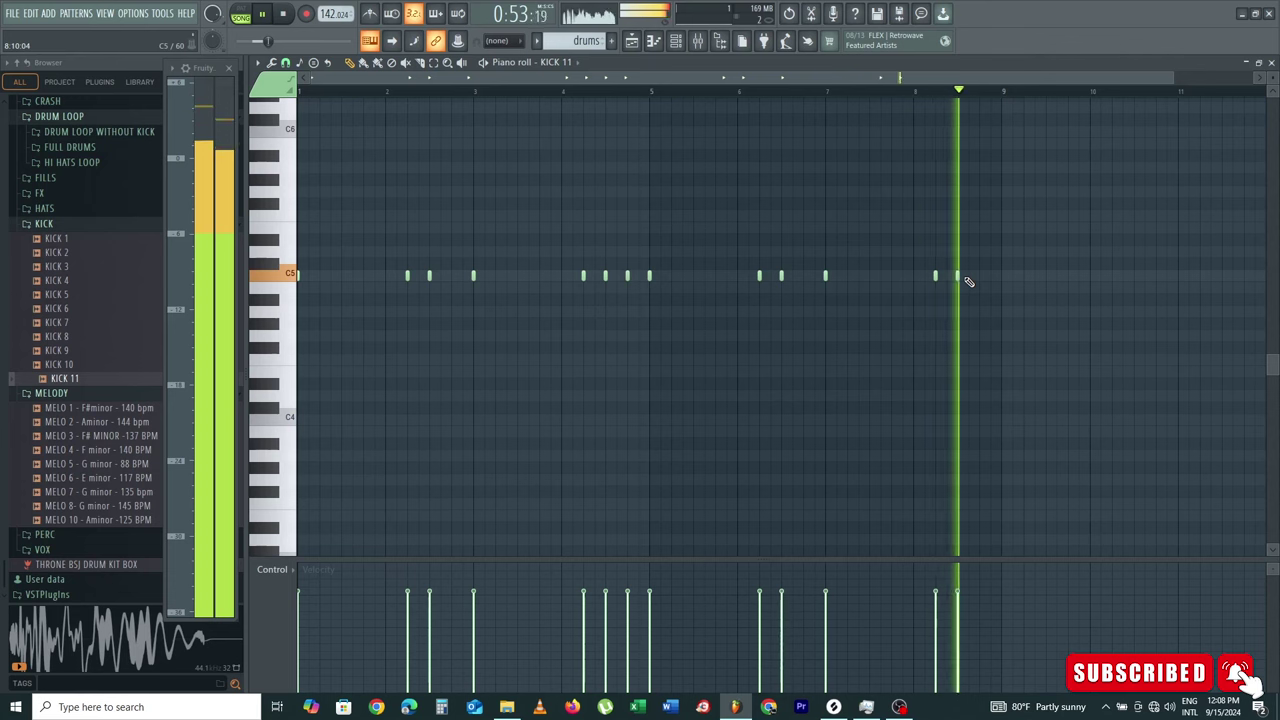
{"action": "left_click", "coordinate": [979, 276]}
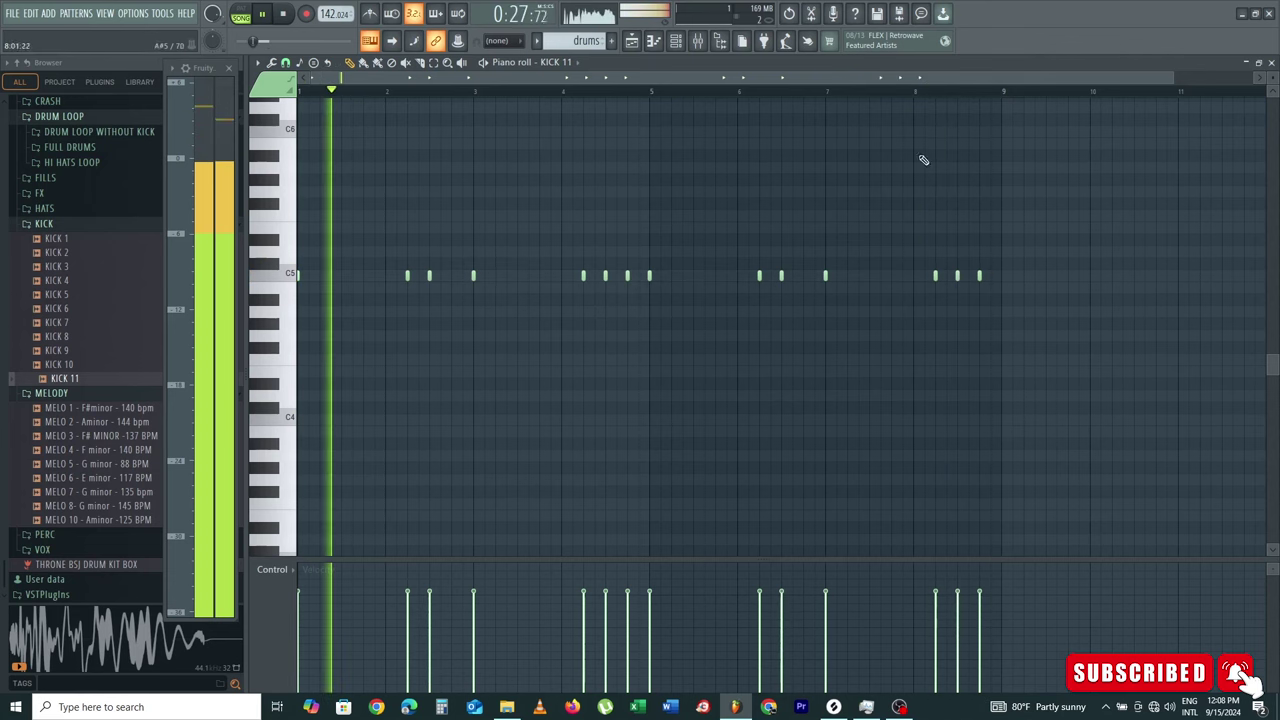
{"action": "left_click", "coordinate": [636, 40]}
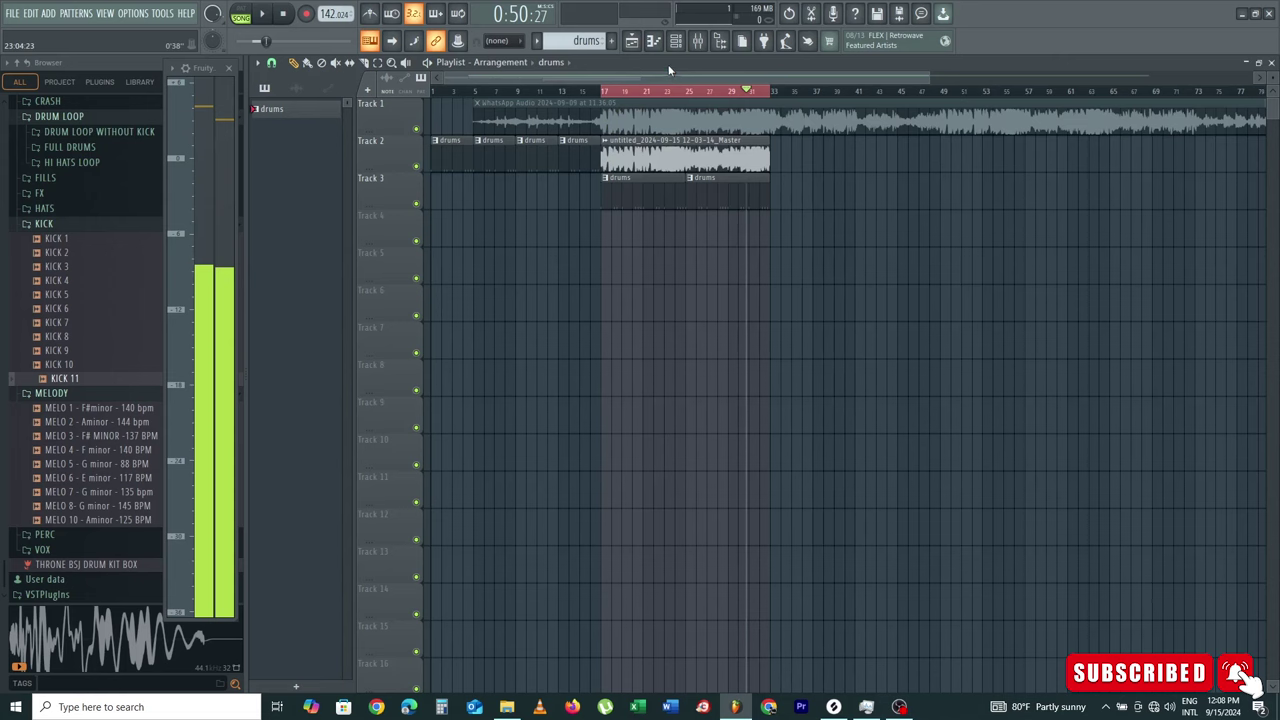
Step: Hide the channel rack and rename the drums pattern to 'kick'
{"action": "left_click", "coordinate": [675, 40]}
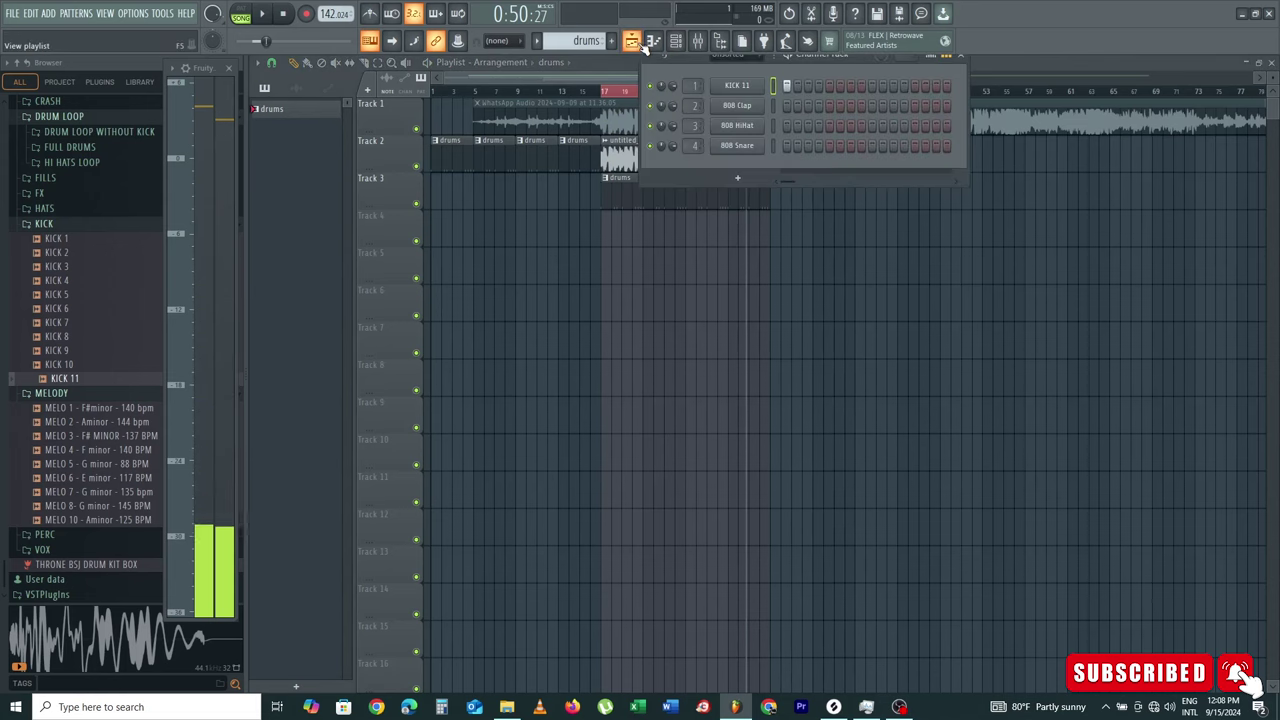
{"action": "left_click", "coordinate": [641, 44]}
{"action": "middle_click", "coordinate": [313, 116]}
{"action": "type", "text": "kick"}
{"action": "key", "text": "Return"}
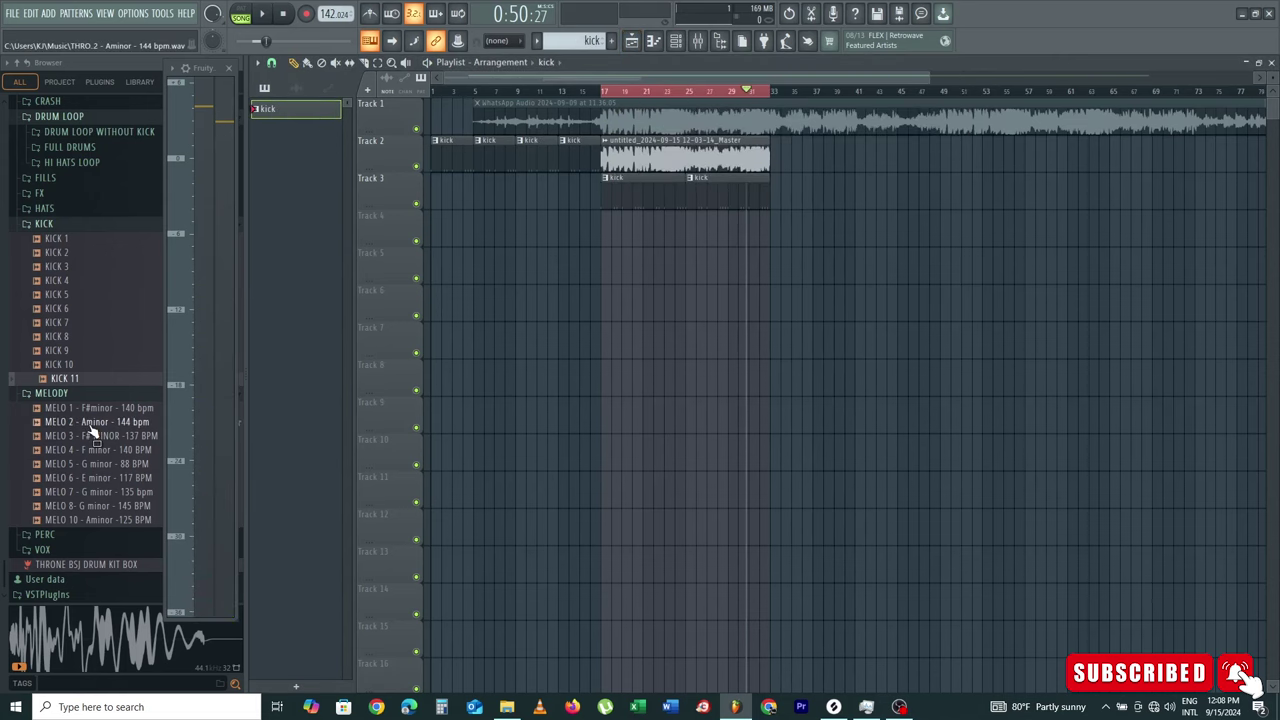
{"action": "scroll", "coordinate": [90, 425], "scroll_direction": "up", "scroll_amount": 10}
Step: Audition the CLAP 4, CLAP 1 and SNARE 12 samples, expanding the CRASH folder
{"action": "left_click", "coordinate": [85, 210]}
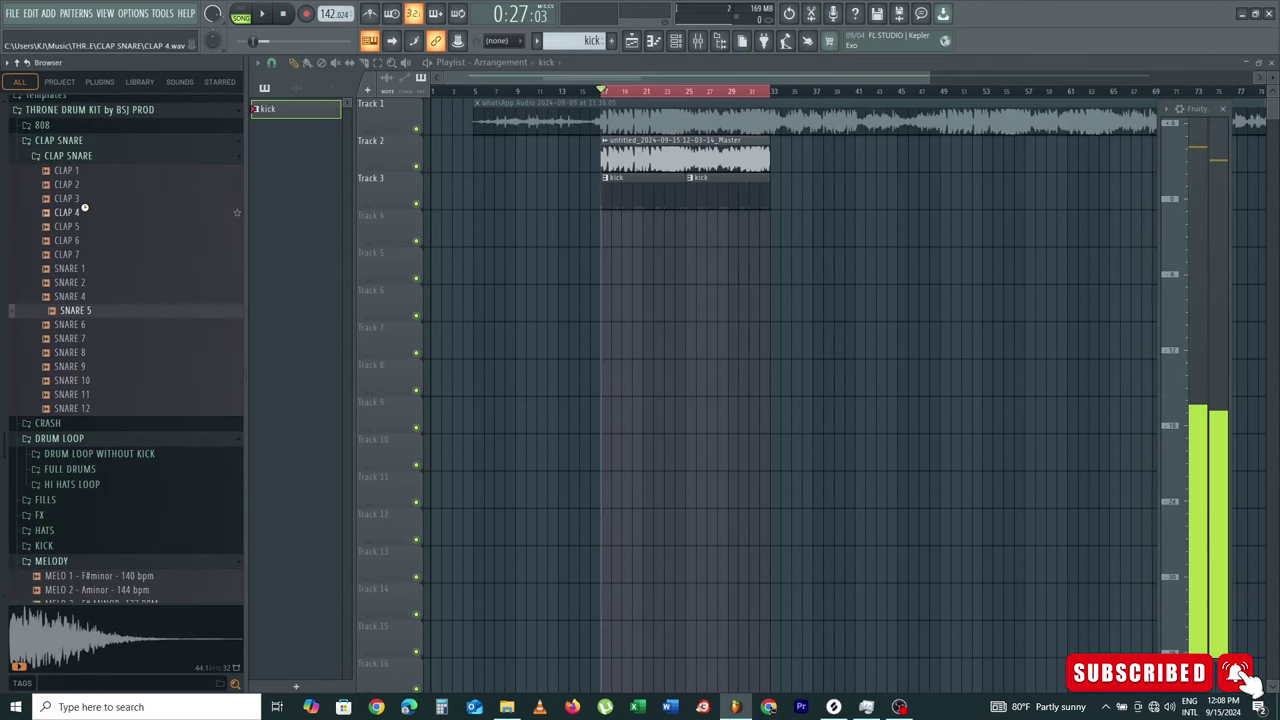
{"action": "left_click", "coordinate": [83, 173]}
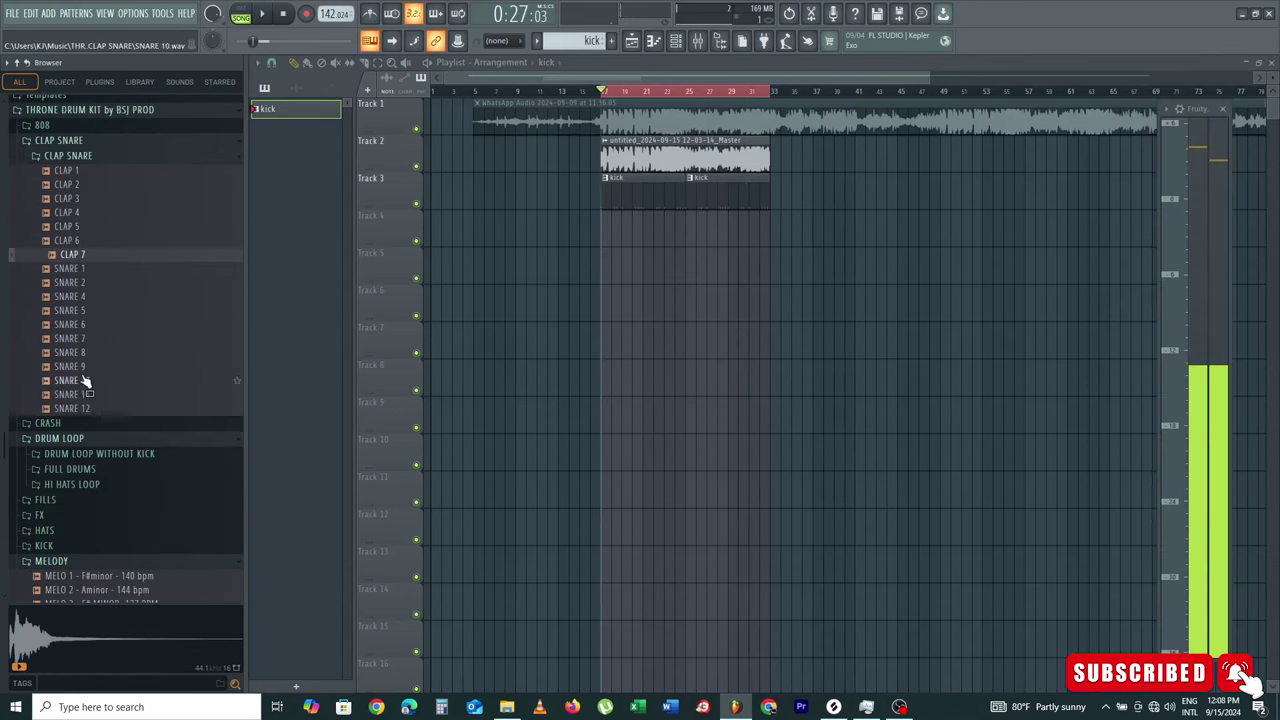
{"action": "left_click", "coordinate": [91, 423]}
{"action": "left_click", "coordinate": [90, 411]}
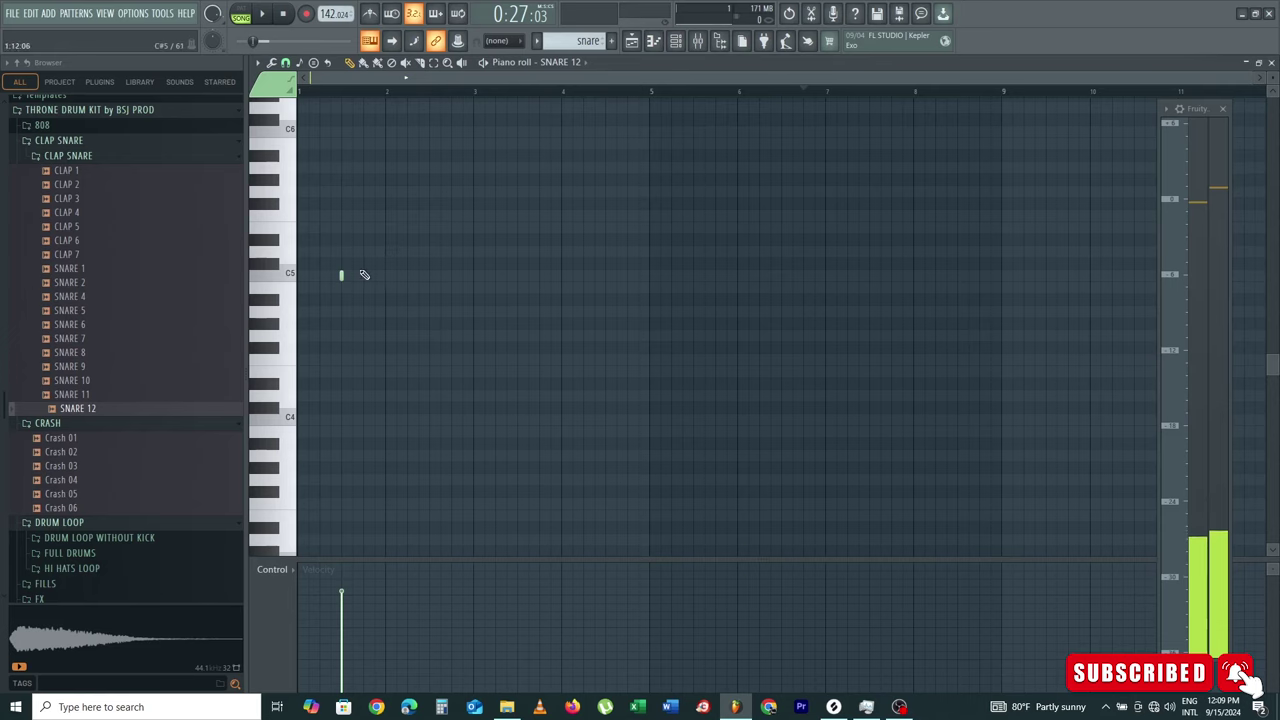
Step: Program five SNARE 12 hits along C5 in the snare pattern's piano roll
{"action": "left_click", "coordinate": [452, 276]}
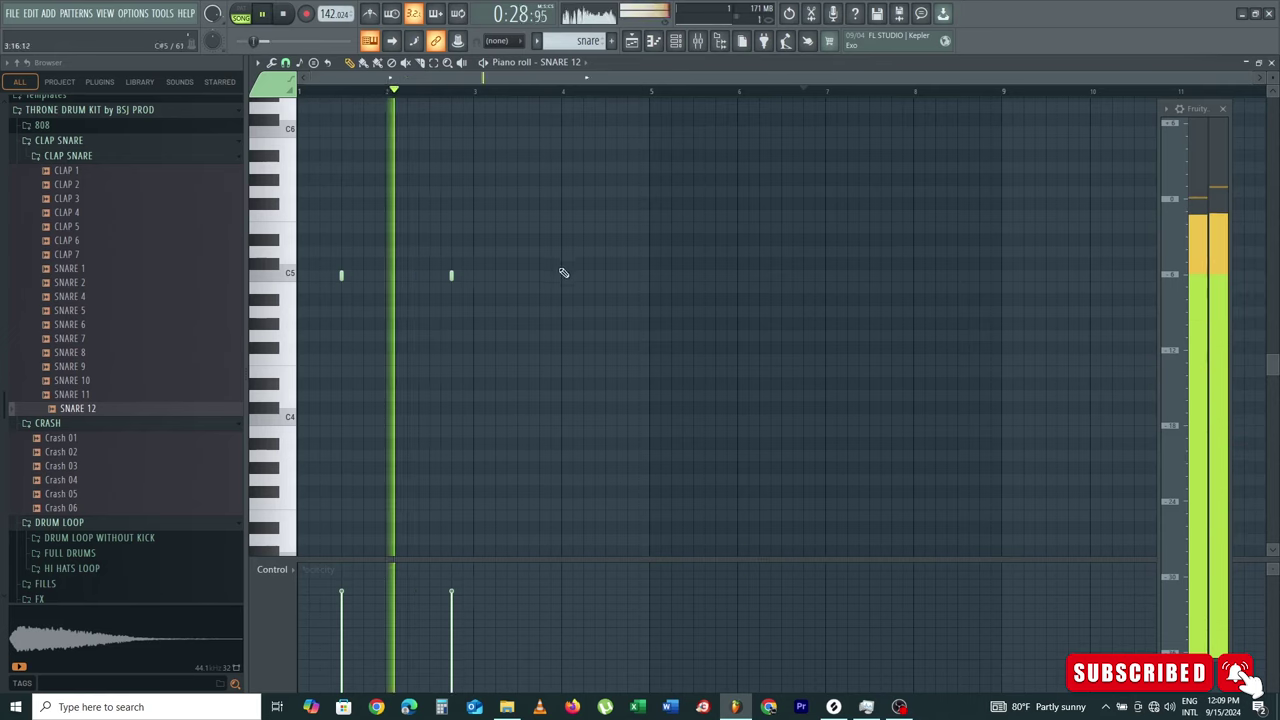
{"action": "left_click", "coordinate": [517, 276]}
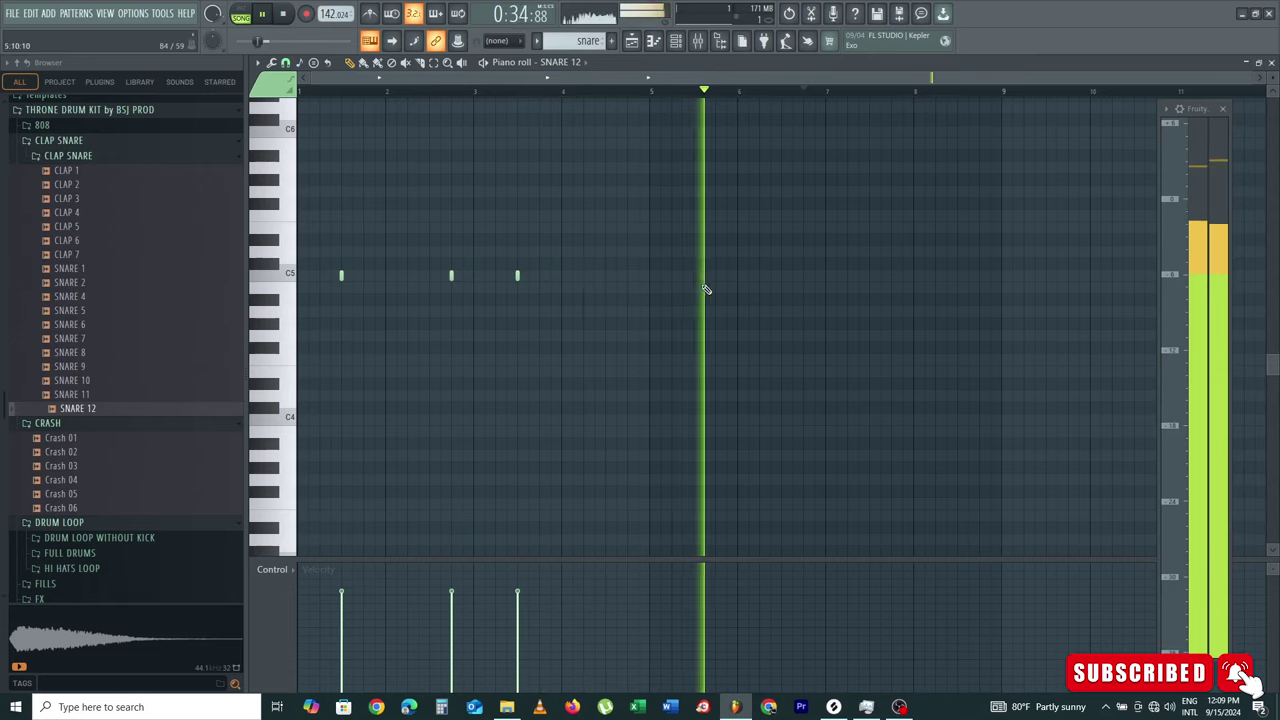
{"action": "left_click", "coordinate": [693, 276]}
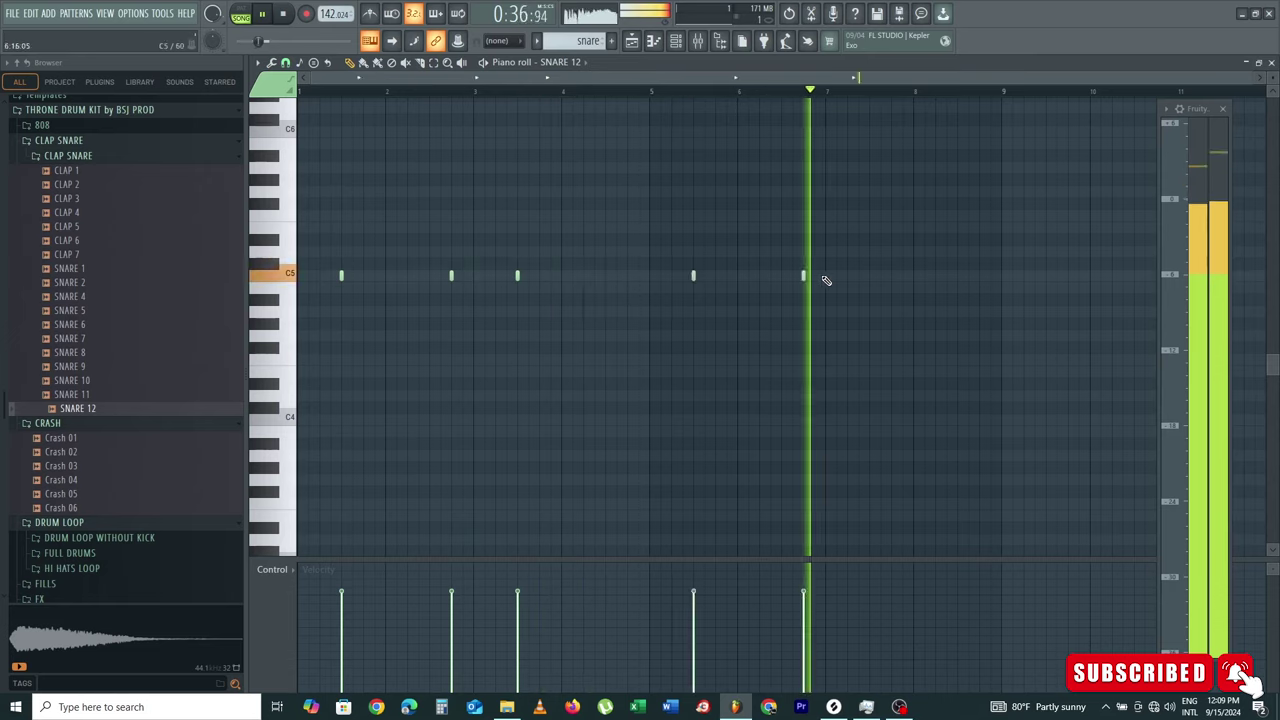
{"action": "left_click", "coordinate": [803, 276]}
{"action": "left_click", "coordinate": [869, 276]}
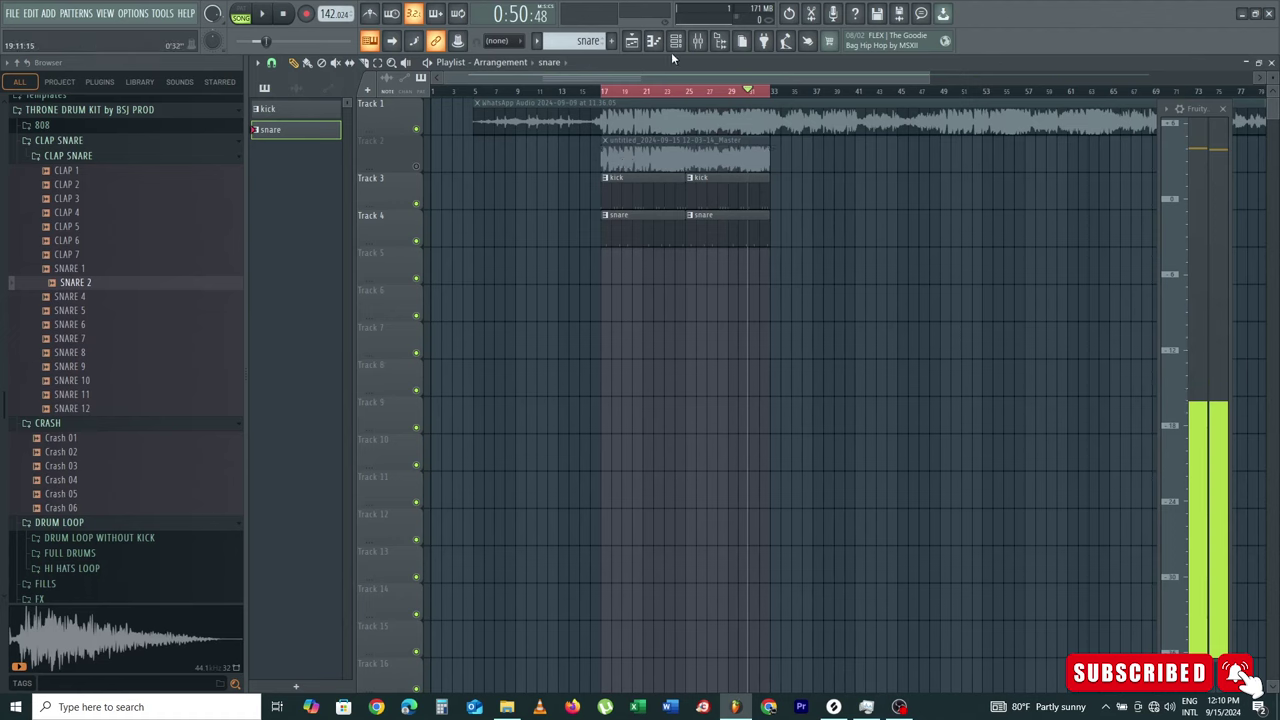
Step: Add a SNARE 2 channel to the snare pattern with SNARE 12's steps pasted onto it
{"action": "left_click", "coordinate": [675, 41]}
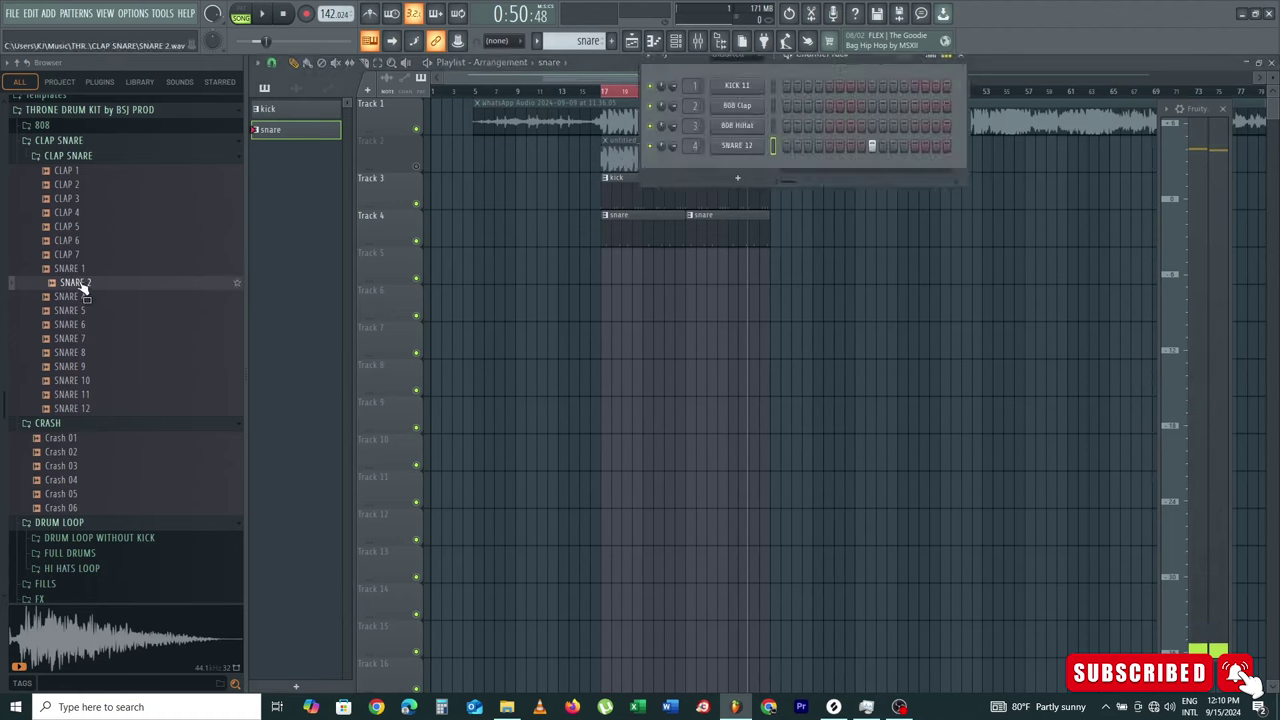
{"action": "left_click_drag", "start_coordinate": [82, 286], "coordinate": [750, 162]}
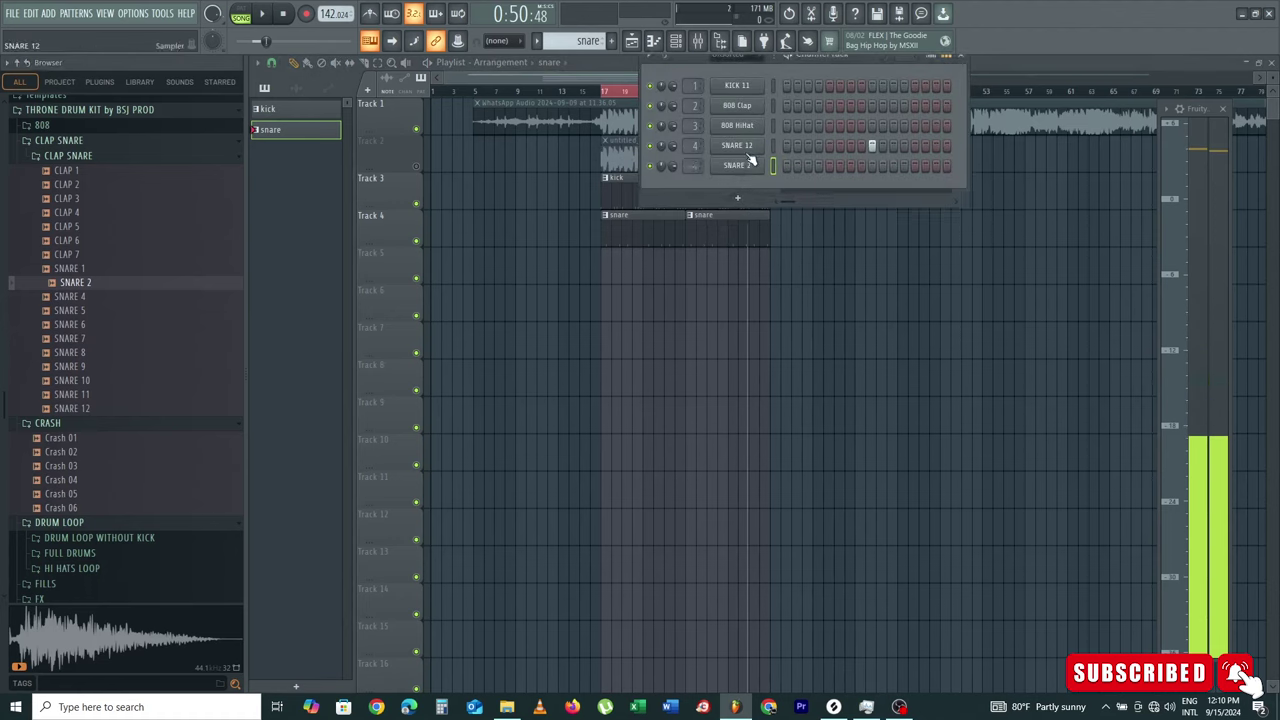
{"action": "right_click", "coordinate": [750, 162]}
{"action": "right_click", "coordinate": [778, 167]}
{"action": "right_click", "coordinate": [767, 166]}
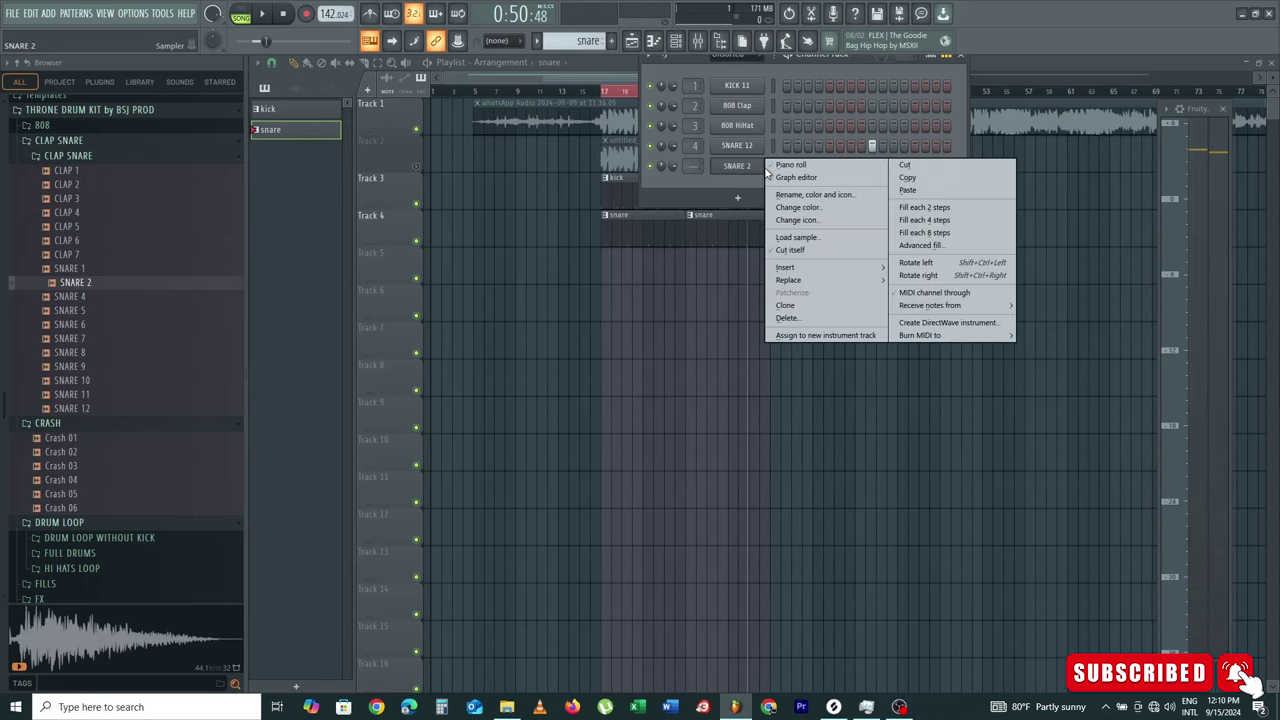
{"action": "left_click", "coordinate": [966, 190]}
{"action": "key", "text": "space"}
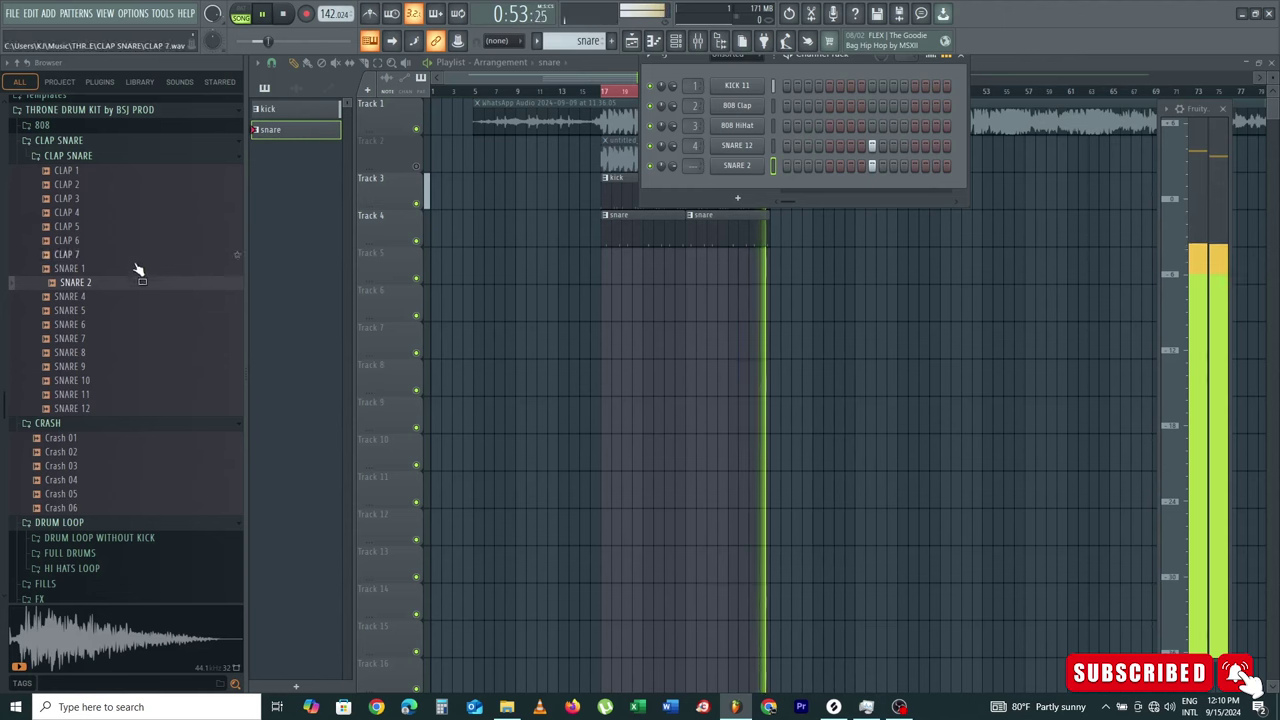
{"action": "key", "text": "space"}
Step: Swap SNARE 4 into the new channel, reset its volume, raise SNARE 12 to full, and close the rack
{"action": "left_click", "coordinate": [87, 300]}
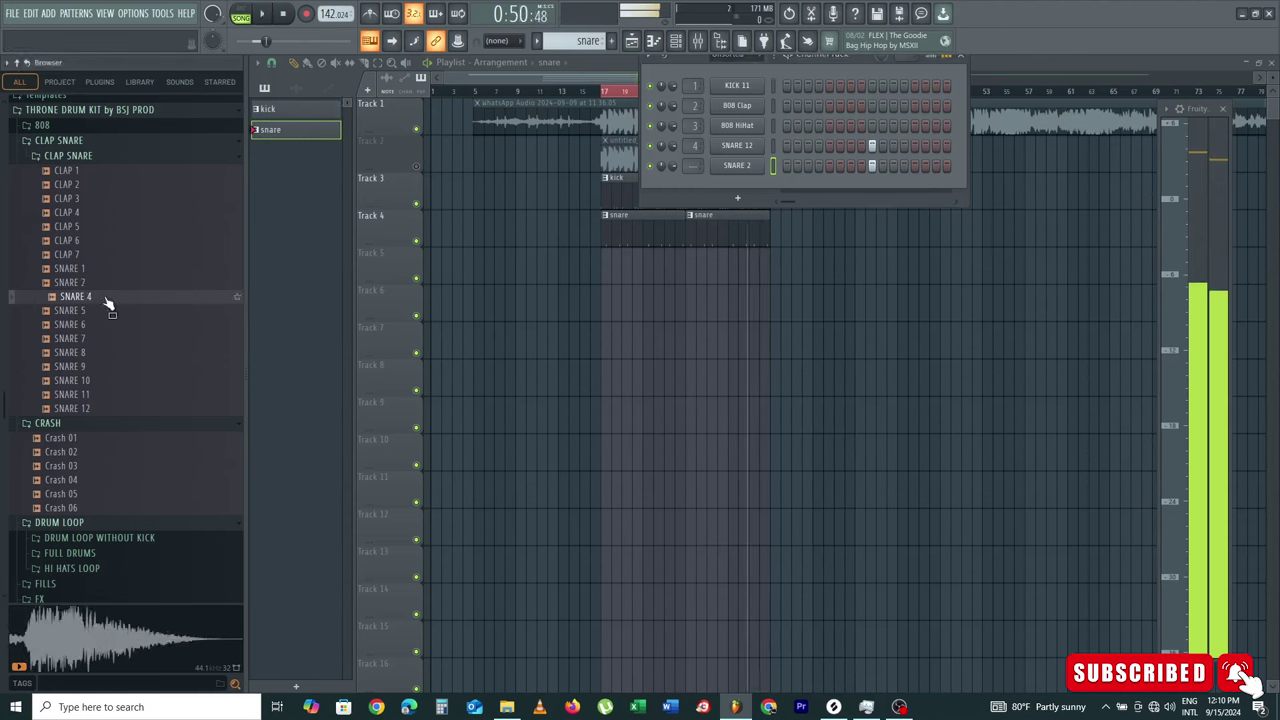
{"action": "left_click_drag", "start_coordinate": [108, 304], "coordinate": [733, 168]}
{"action": "key", "text": "space"}
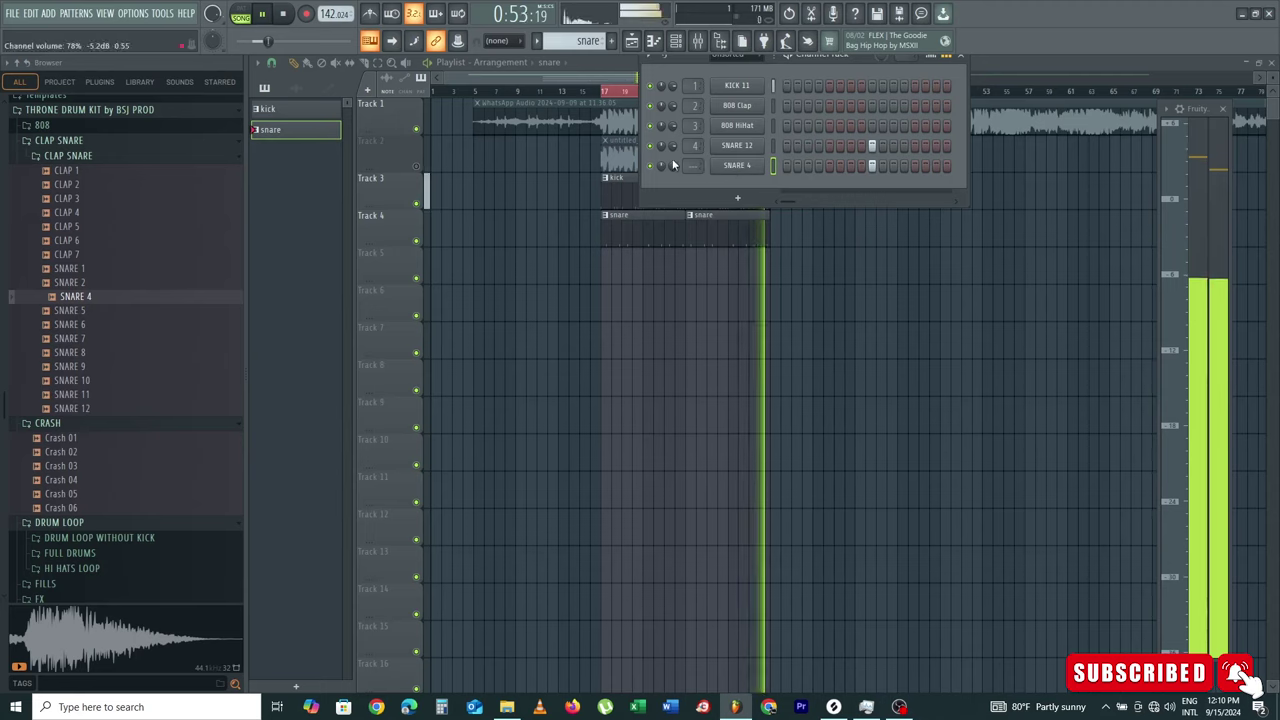
{"action": "left_click_drag", "start_coordinate": [673, 164], "coordinate": [673, 179]}
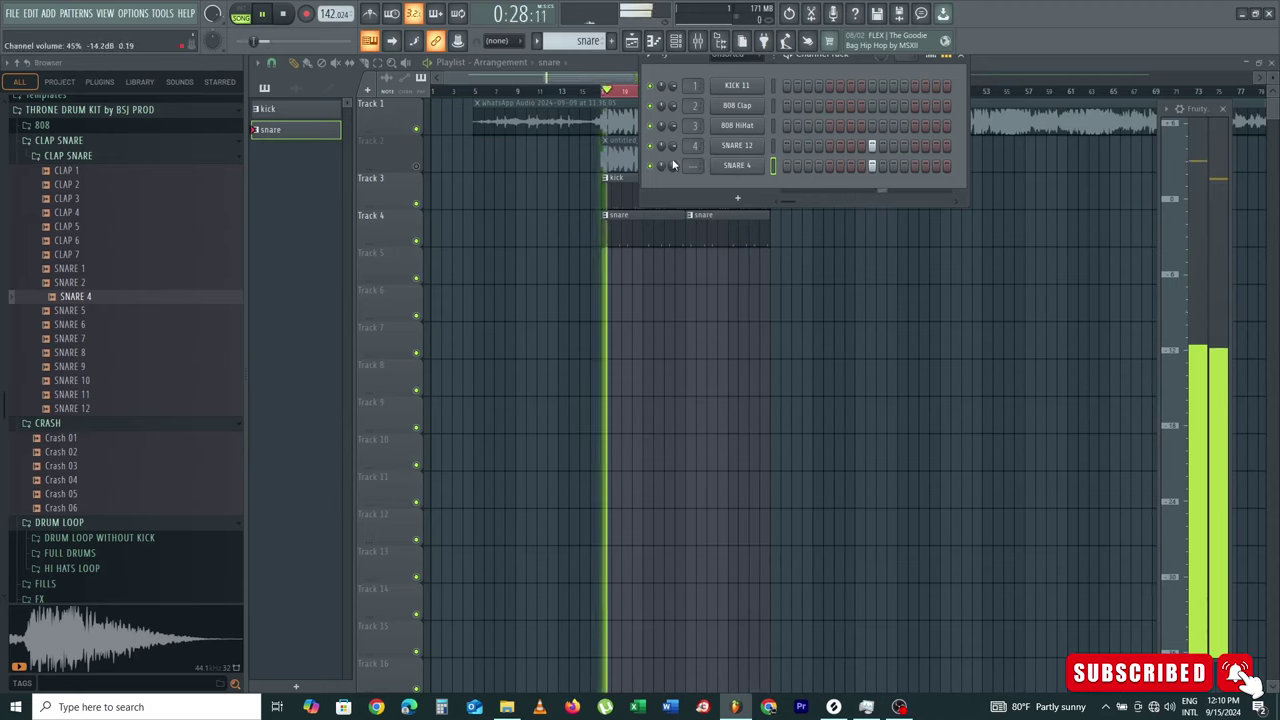
{"action": "right_click", "coordinate": [673, 164]}
{"action": "left_click", "coordinate": [701, 168]}
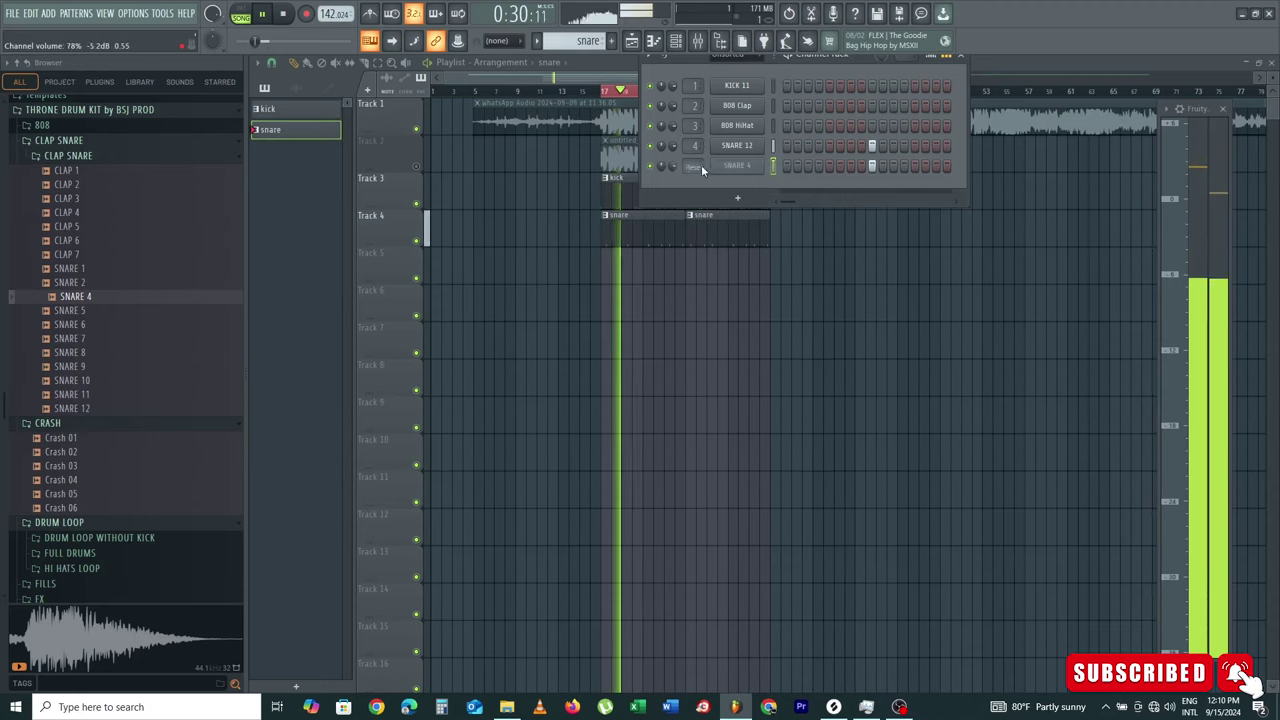
{"action": "left_click_drag", "start_coordinate": [674, 145], "coordinate": [674, 132]}
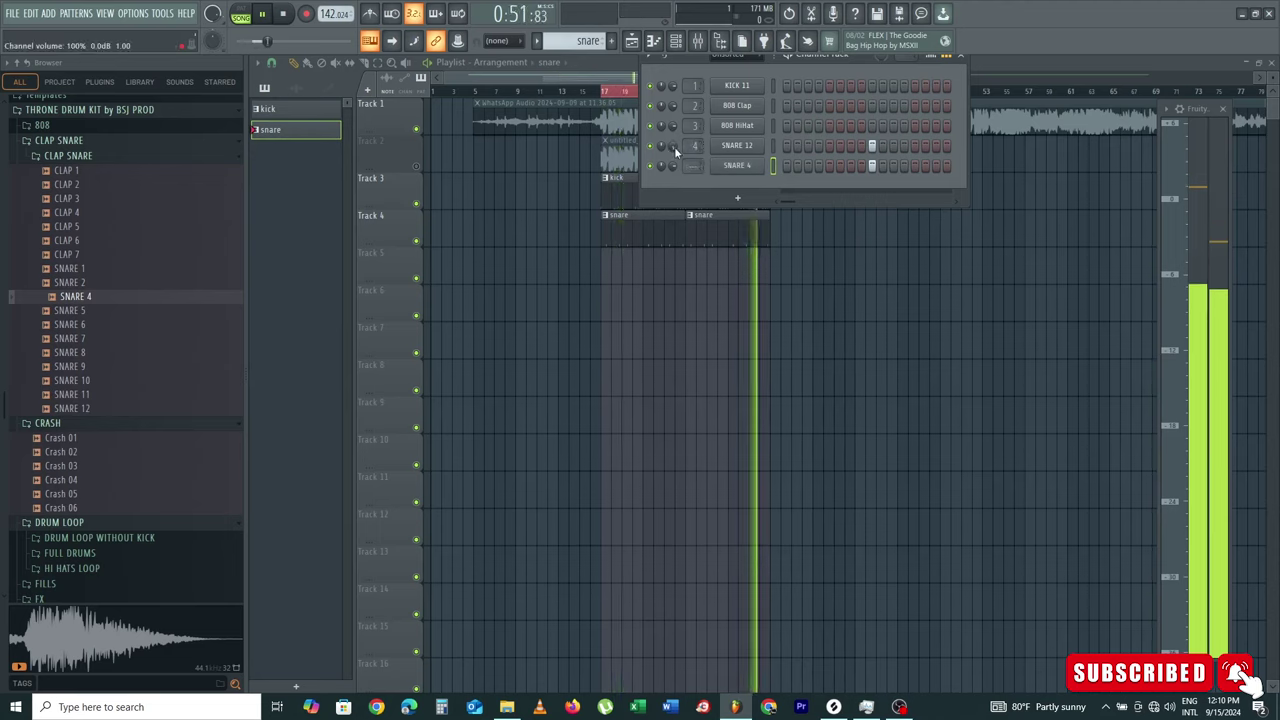
{"action": "key", "text": "space"}
{"action": "key", "text": "F6"}
{"action": "scroll", "coordinate": [138, 360], "scroll_direction": "down", "scroll_amount": 6}
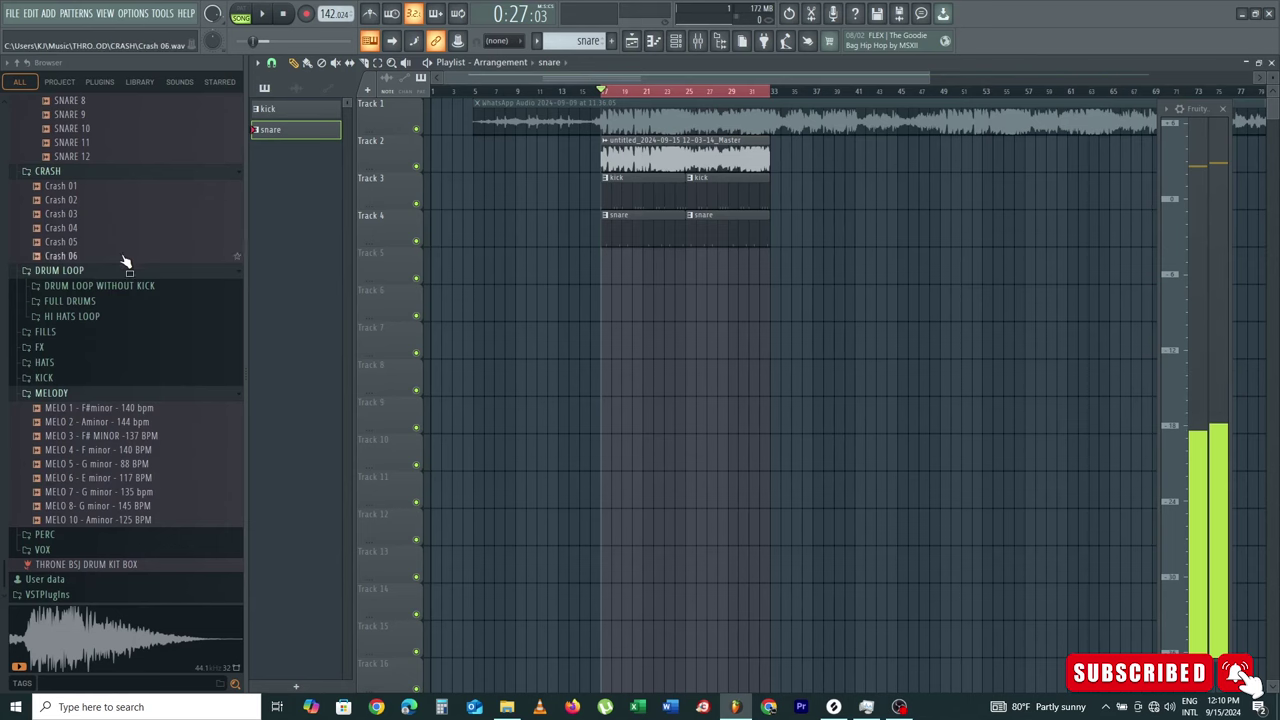
Step: Load PERC 13 from the PERC folder into a note pattern and audition its C5 bursts
{"action": "left_click", "coordinate": [72, 535]}
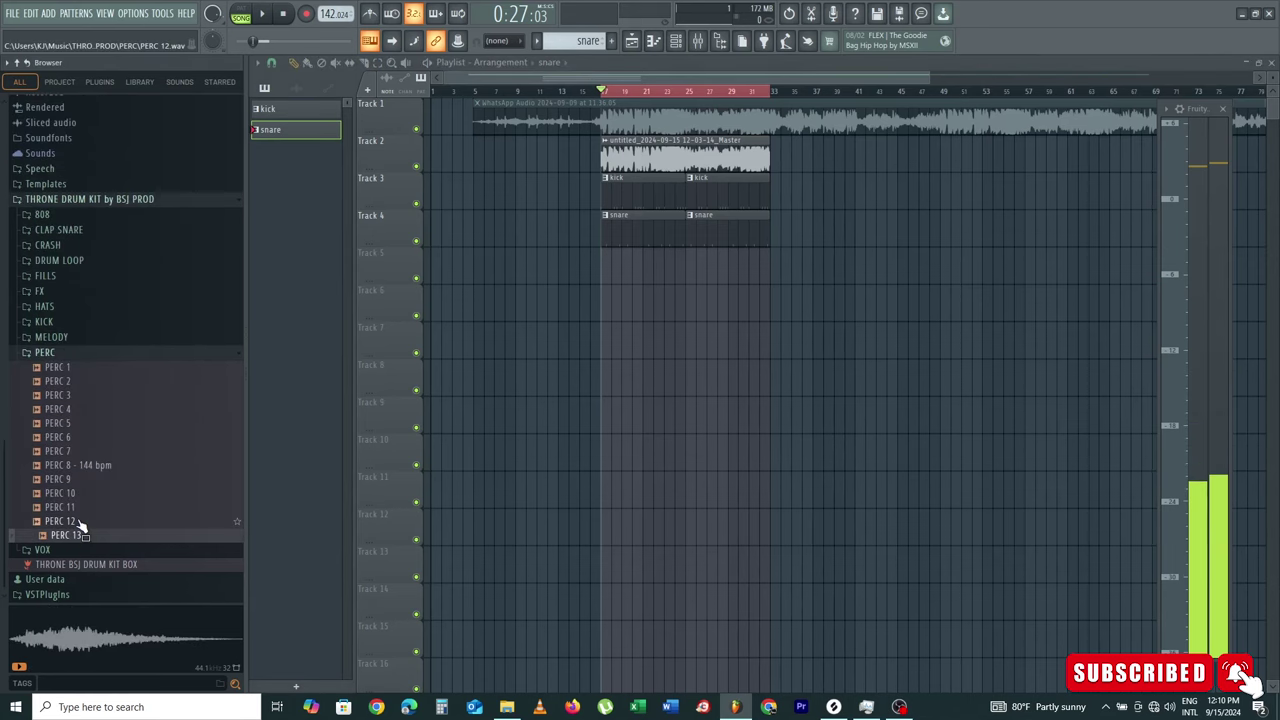
{"action": "double_click", "coordinate": [82, 530]}
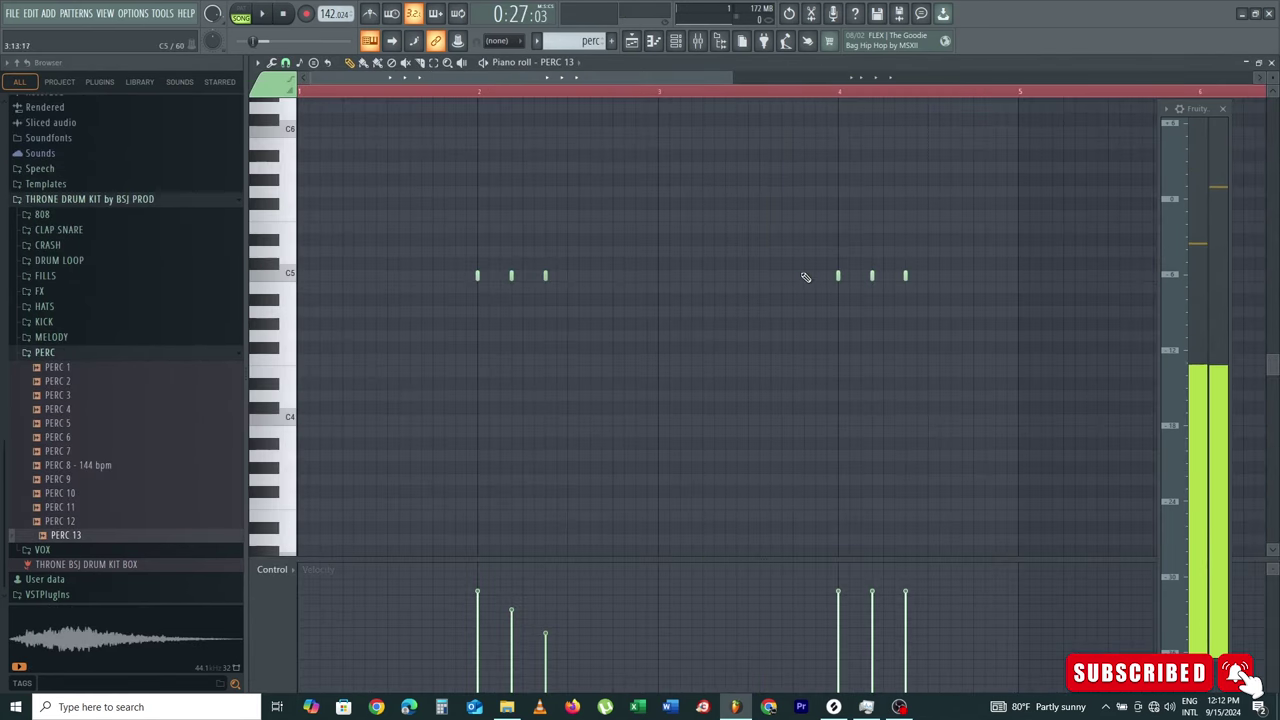
{"action": "key", "text": "space"}
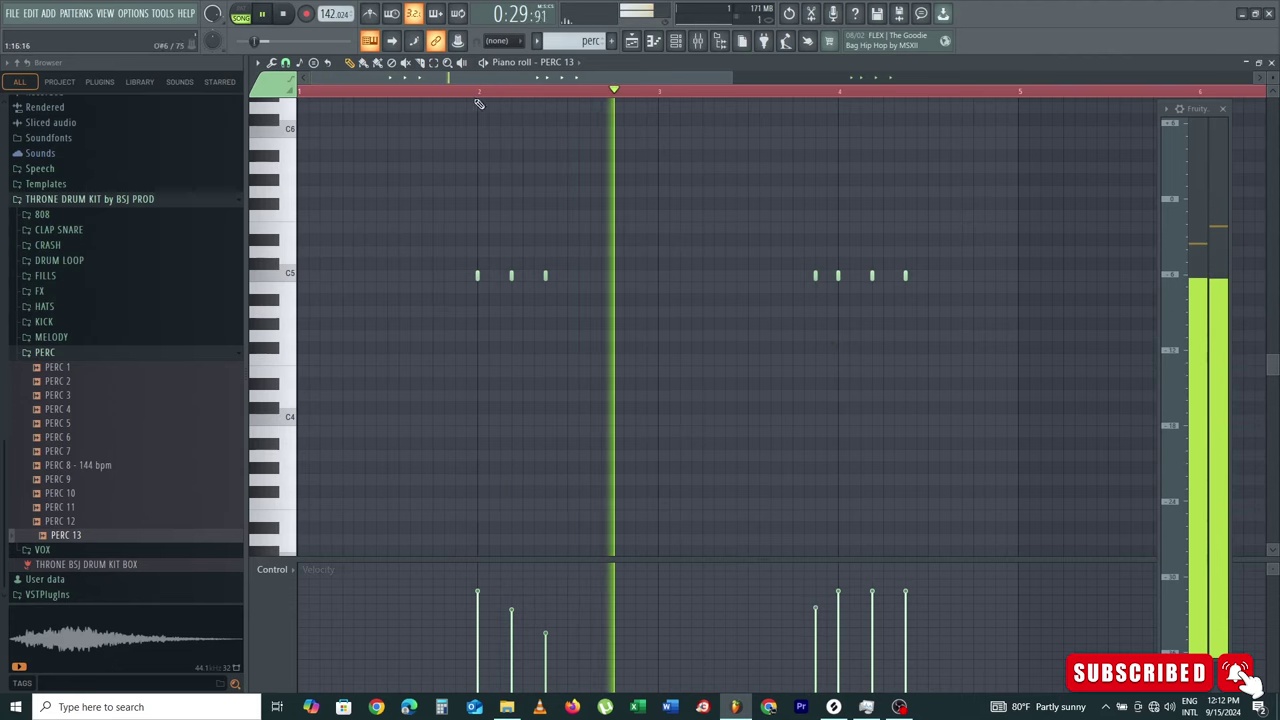
{"action": "scroll", "coordinate": [453, 96], "scroll_direction": "down", "scroll_amount": 4}
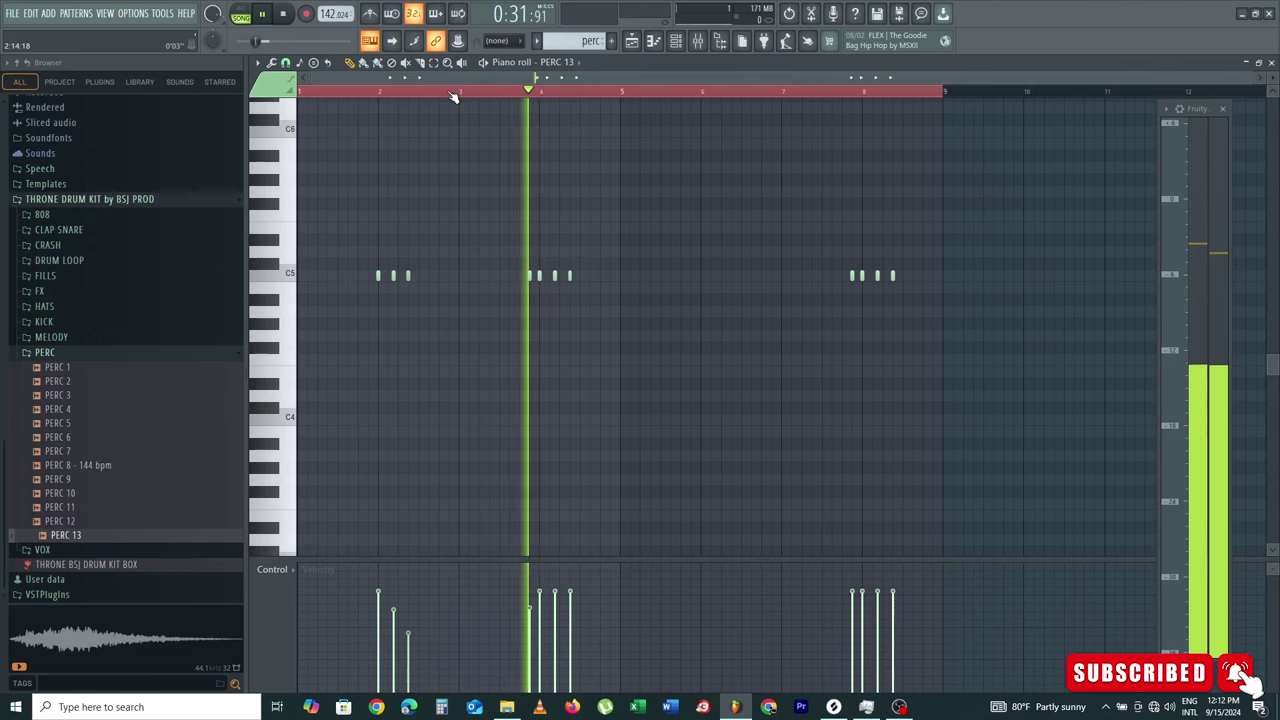
{"action": "key", "text": "space"}
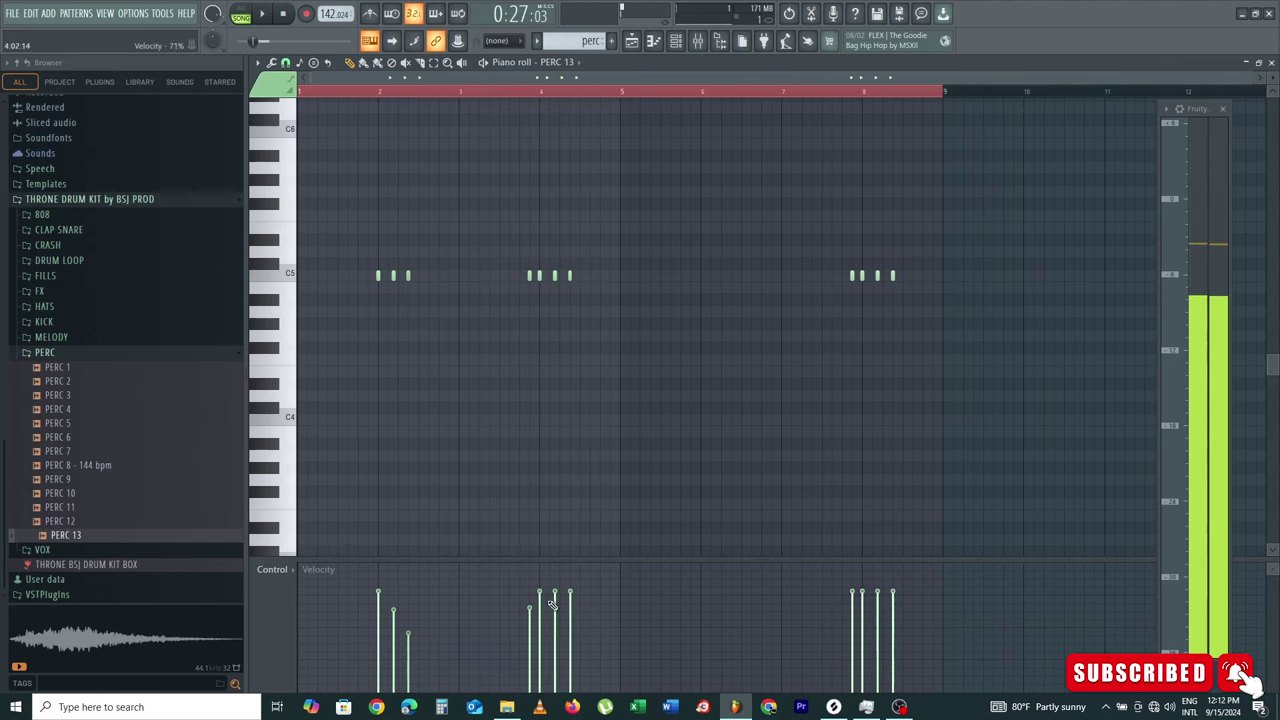
{"action": "key", "text": "F5"}
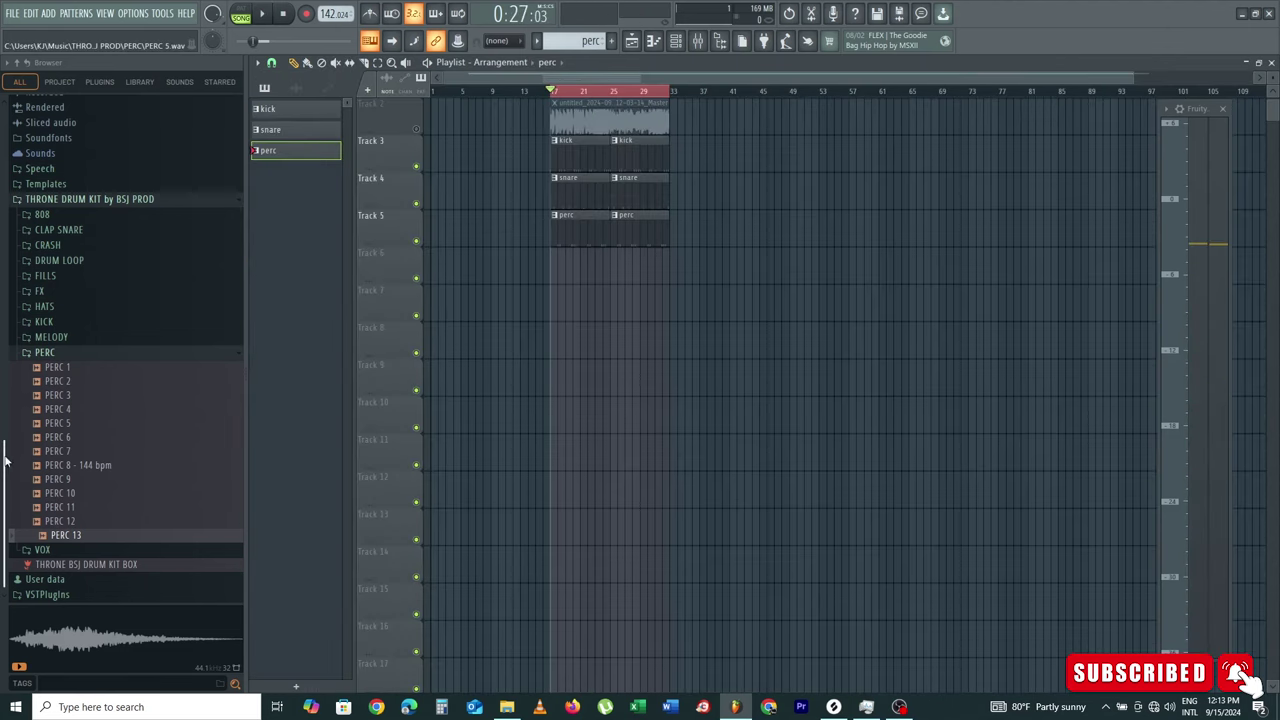
Step: Open DRUM LOOP > HI HATS LOOP and preview hi-hat loops, including HI HAT LOOP 9 - 145 BPM
{"action": "left_click", "coordinate": [87, 355]}
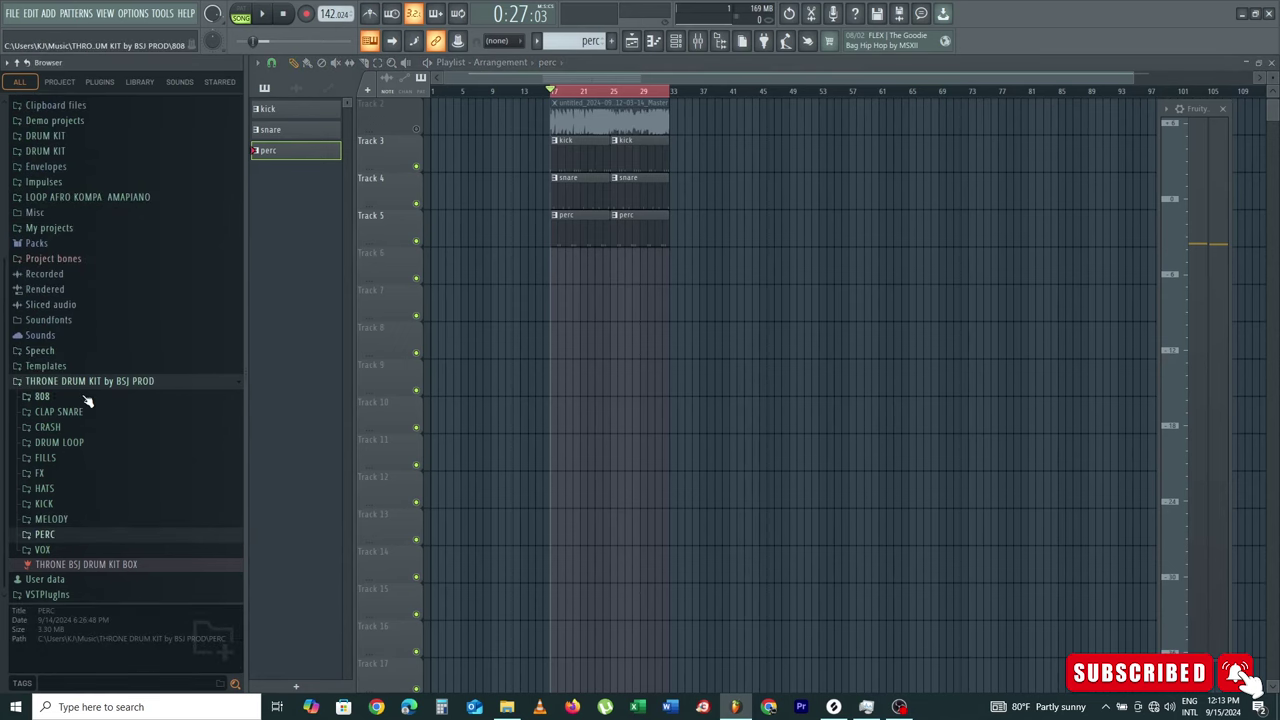
{"action": "scroll", "coordinate": [78, 430], "scroll_direction": "up", "scroll_amount": 1}
{"action": "scroll", "coordinate": [93, 511], "scroll_direction": "down", "scroll_amount": 1}
{"action": "left_click", "coordinate": [76, 446]}
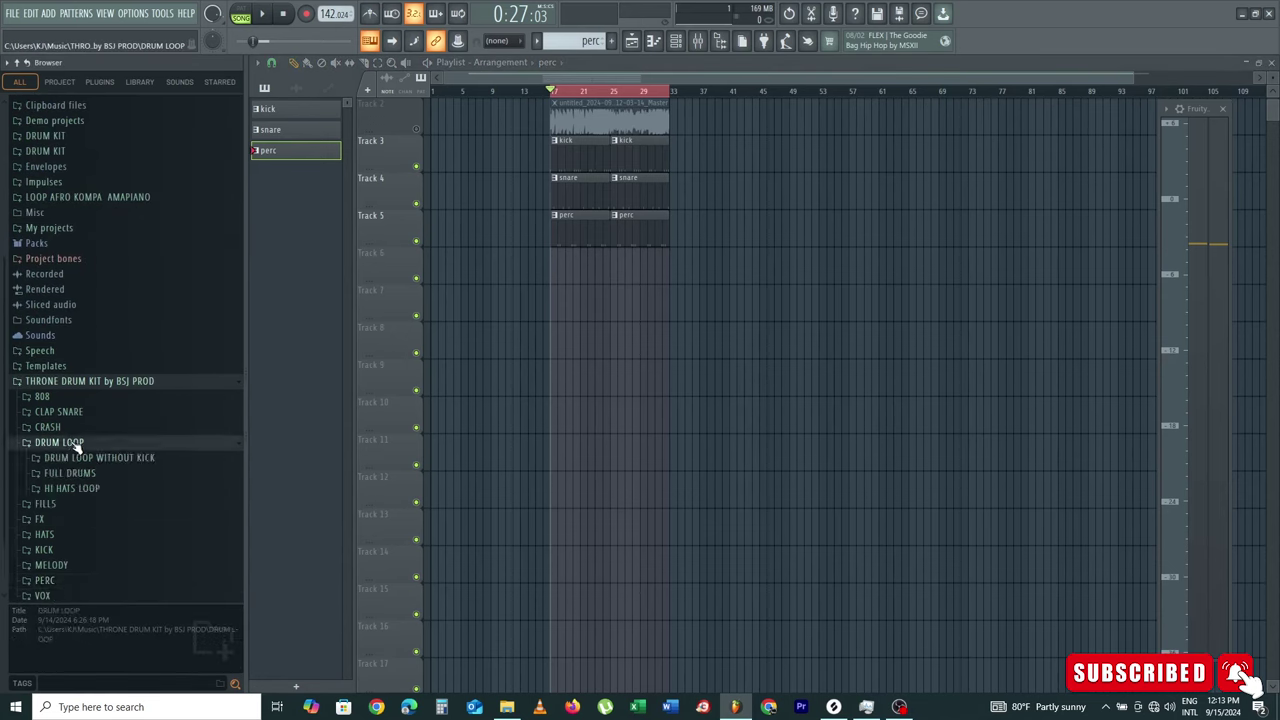
{"action": "scroll", "coordinate": [77, 446], "scroll_direction": "down", "scroll_amount": 1}
{"action": "left_click", "coordinate": [80, 443]}
{"action": "scroll", "coordinate": [86, 443], "scroll_direction": "down", "scroll_amount": 4}
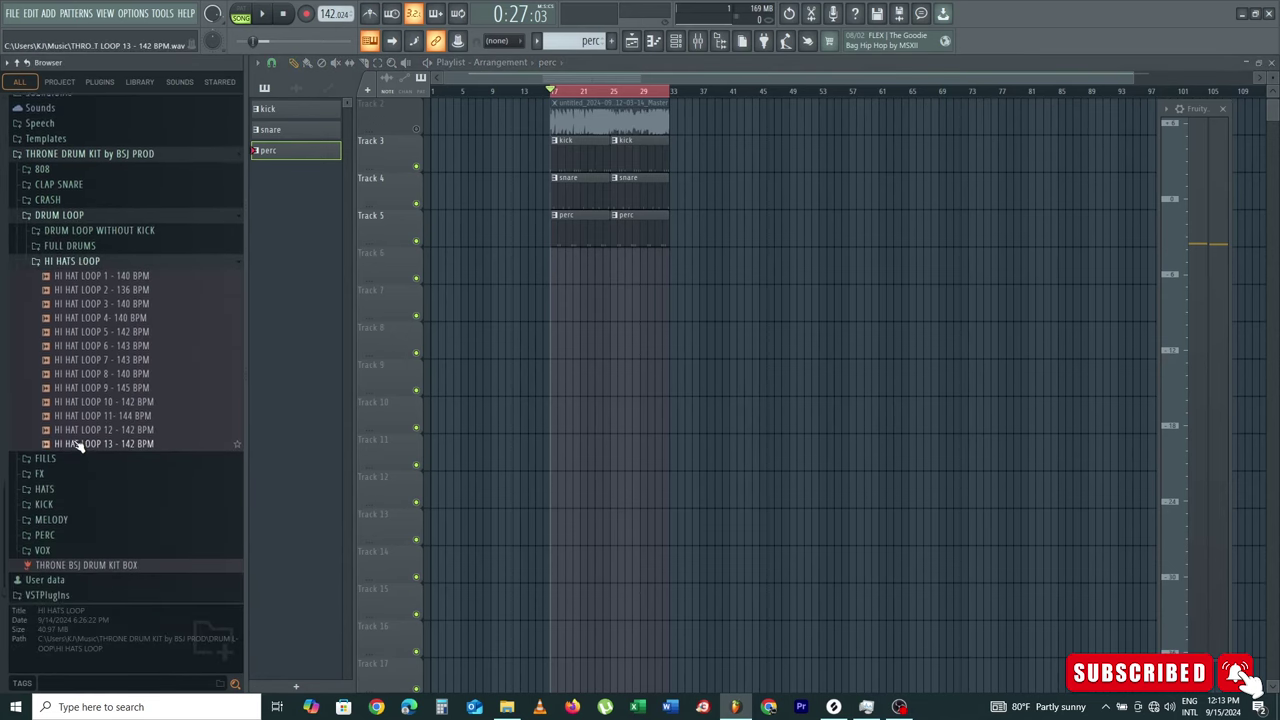
{"action": "left_click", "coordinate": [152, 331]}
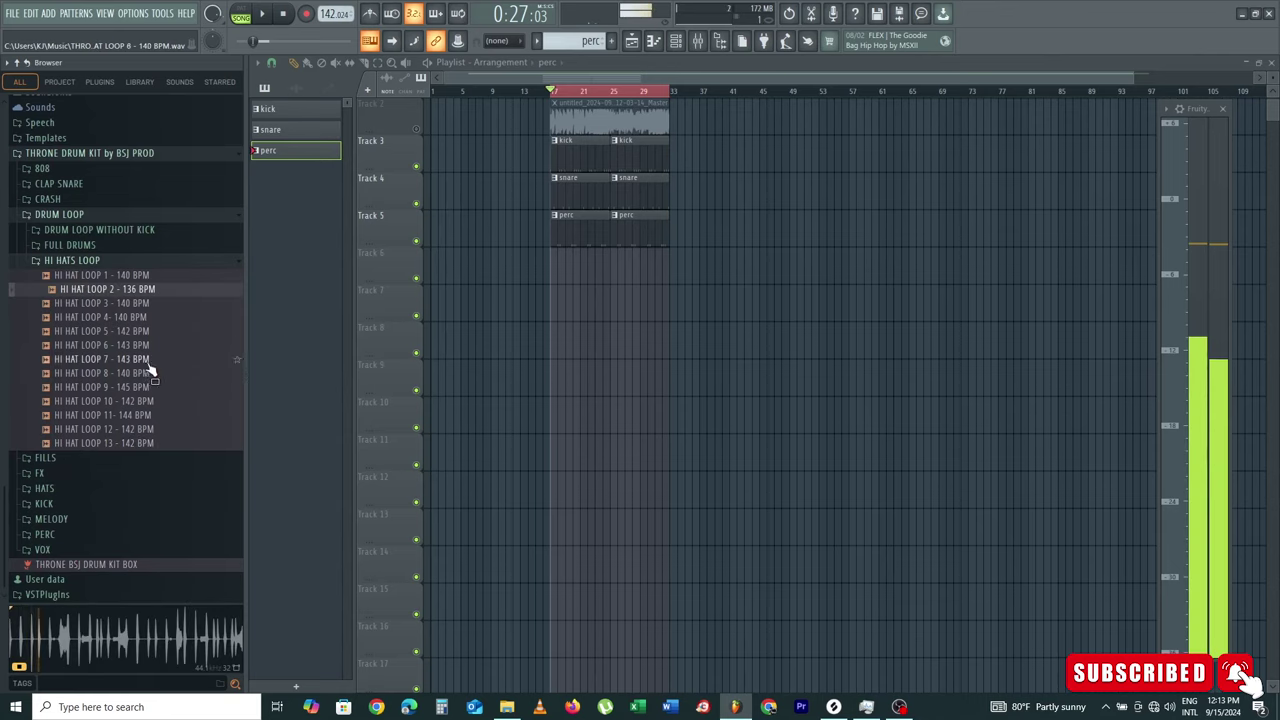
{"action": "left_click", "coordinate": [148, 345]}
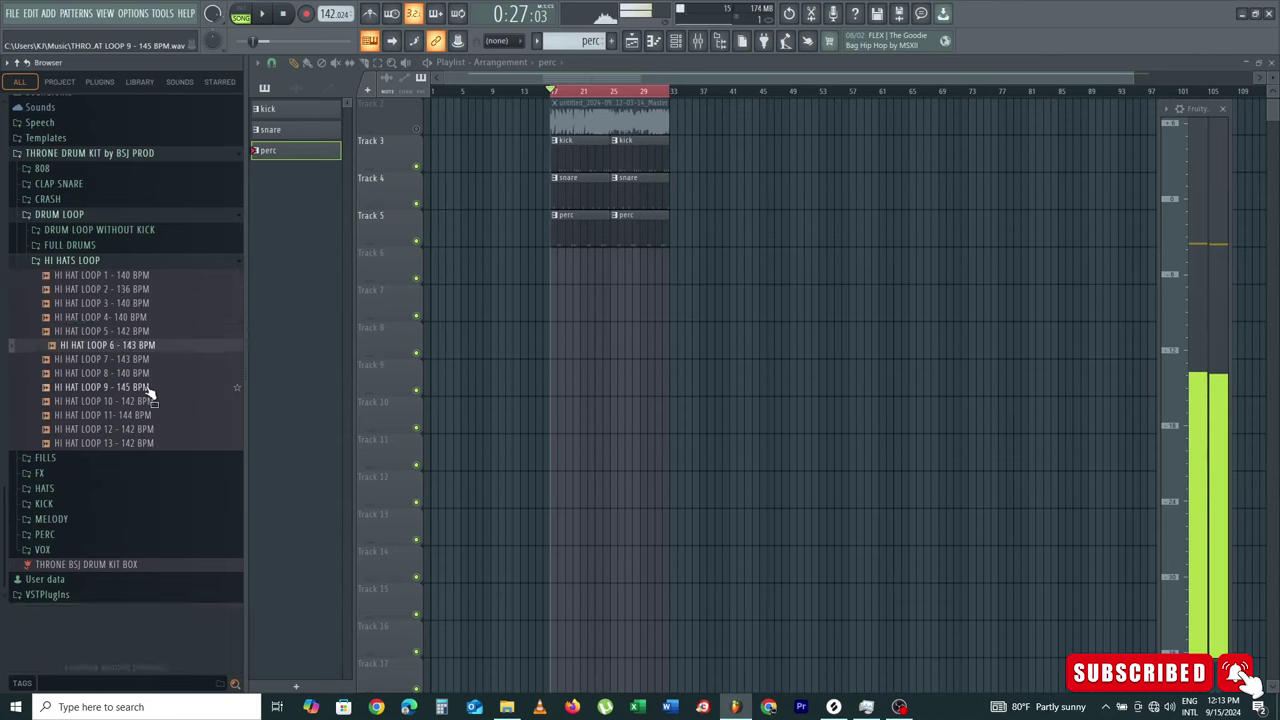
{"action": "left_click", "coordinate": [147, 389]}
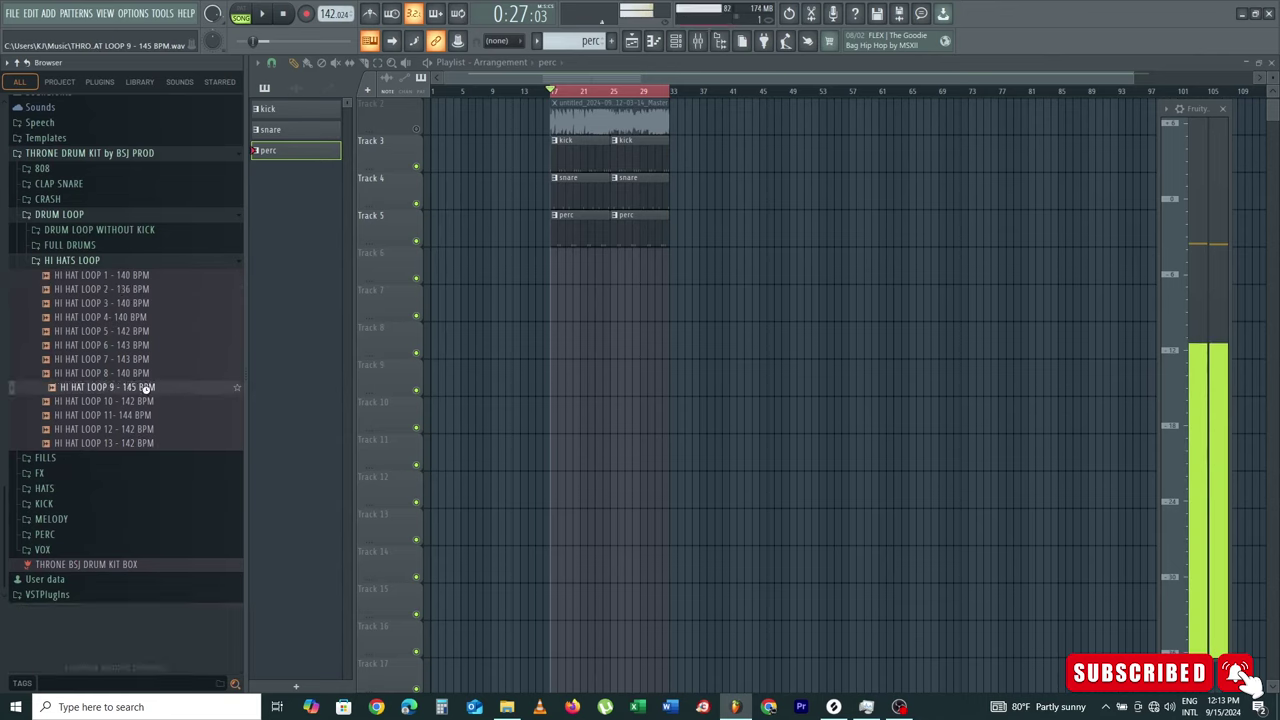
Step: Solo Track 2 to hear it alone, then preview HI HAT LOOP 13 - 142 BPM
{"action": "right_click", "coordinate": [417, 130]}
{"action": "key", "text": "space"}
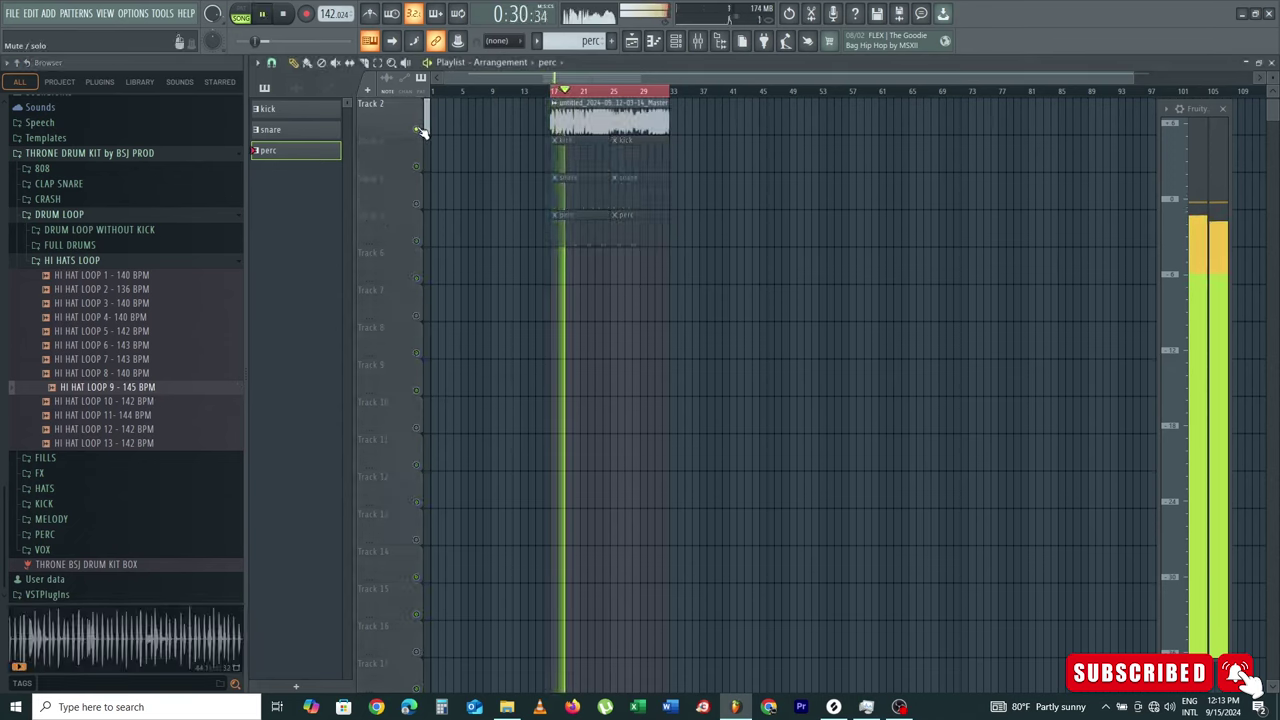
{"action": "key", "text": "space"}
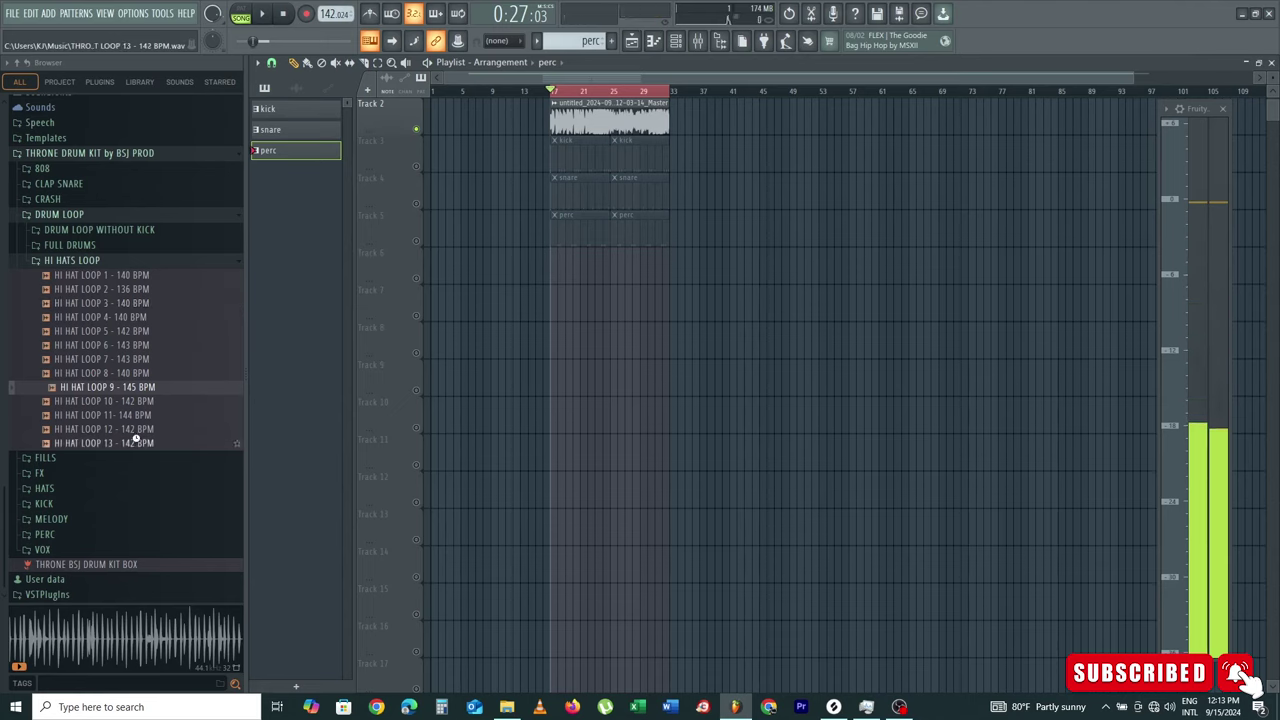
{"action": "left_click", "coordinate": [137, 442]}
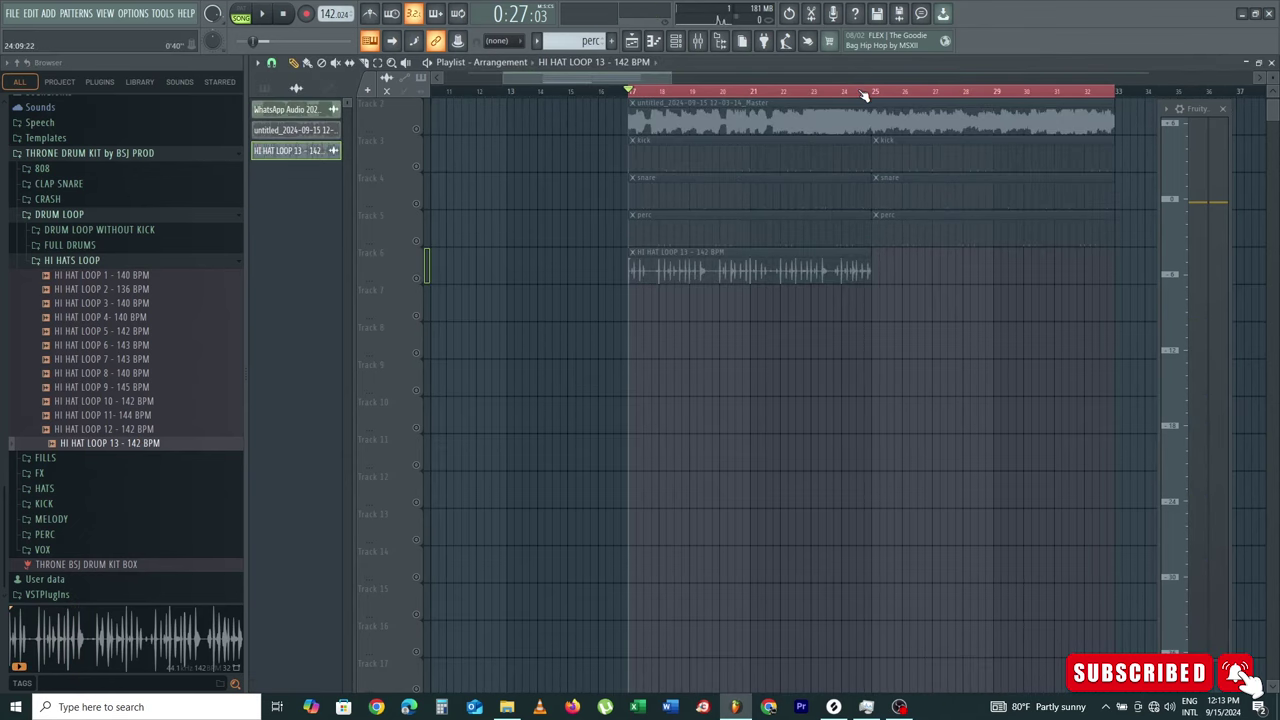
{"action": "scroll", "coordinate": [864, 93], "scroll_direction": "up", "scroll_amount": 3}
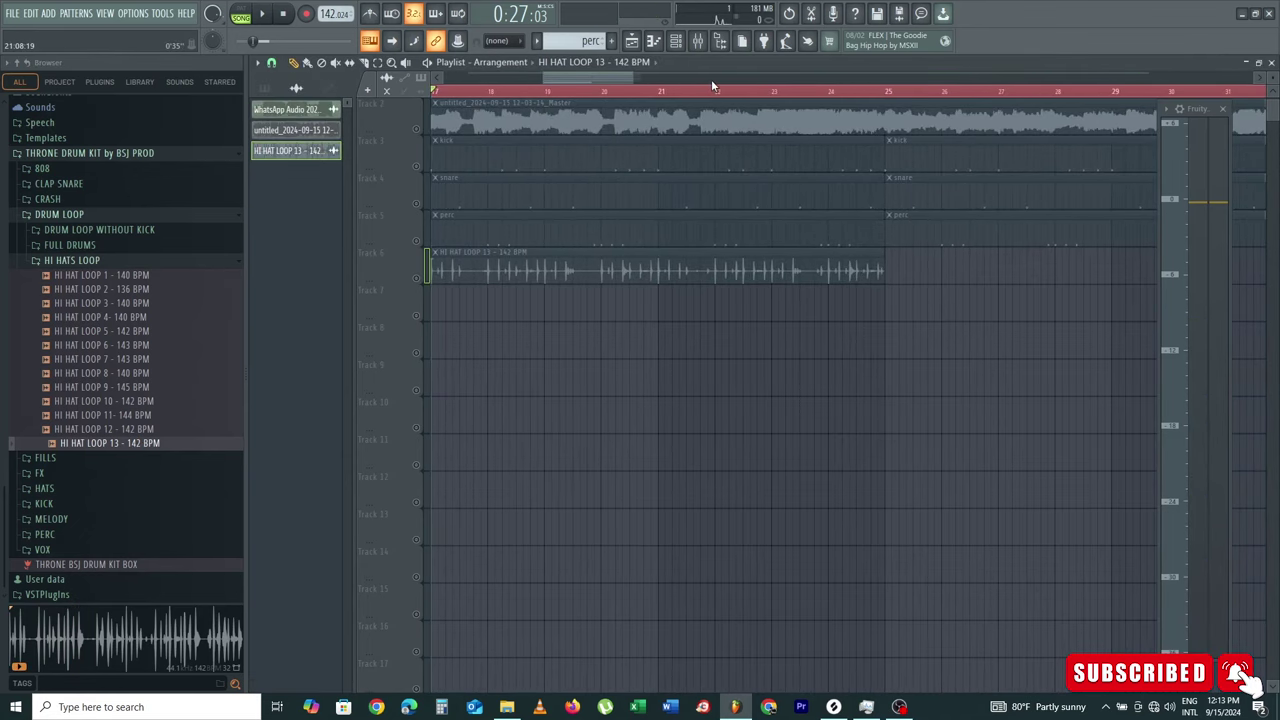
{"action": "scroll", "coordinate": [720, 91], "scroll_direction": "down", "scroll_amount": 2}
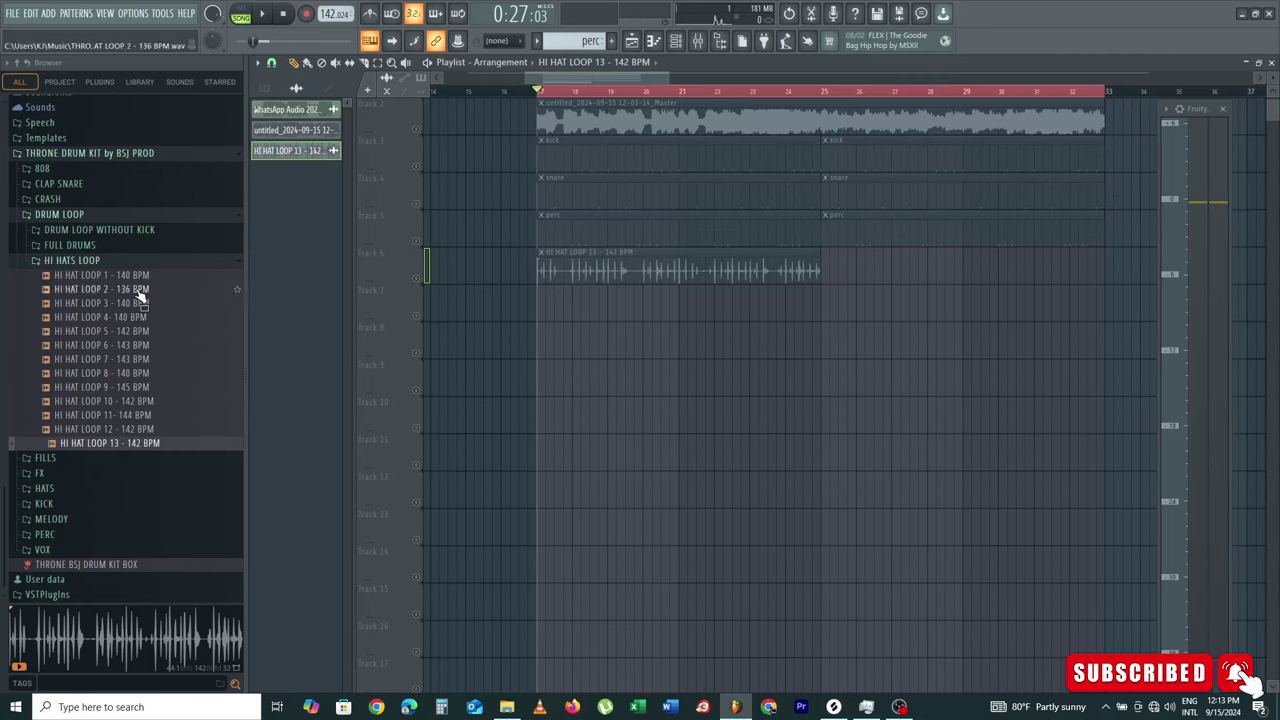
Step: Replace the HI HAT LOOP 13 clip on Track 6 with HI HAT LOOP 2 at bar 17
{"action": "right_click", "coordinate": [648, 276]}
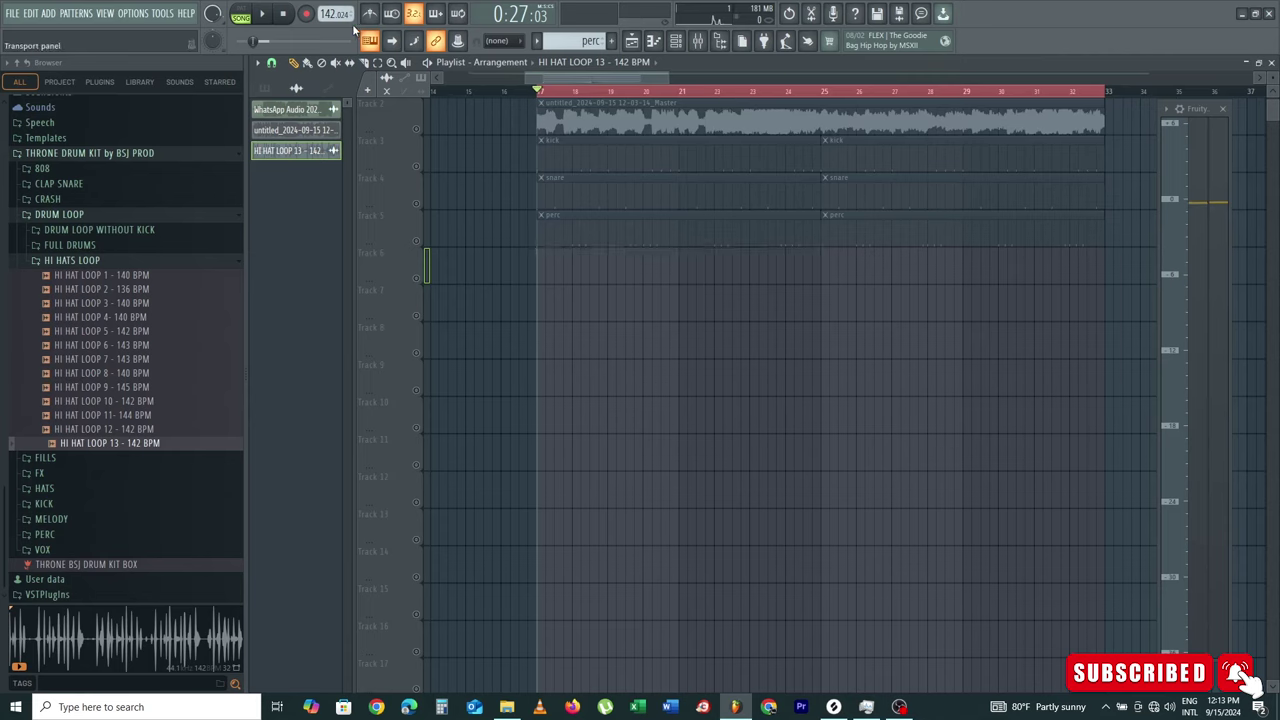
{"action": "left_click", "coordinate": [137, 303]}
{"action": "left_click_drag", "start_coordinate": [140, 289], "coordinate": [541, 278]}
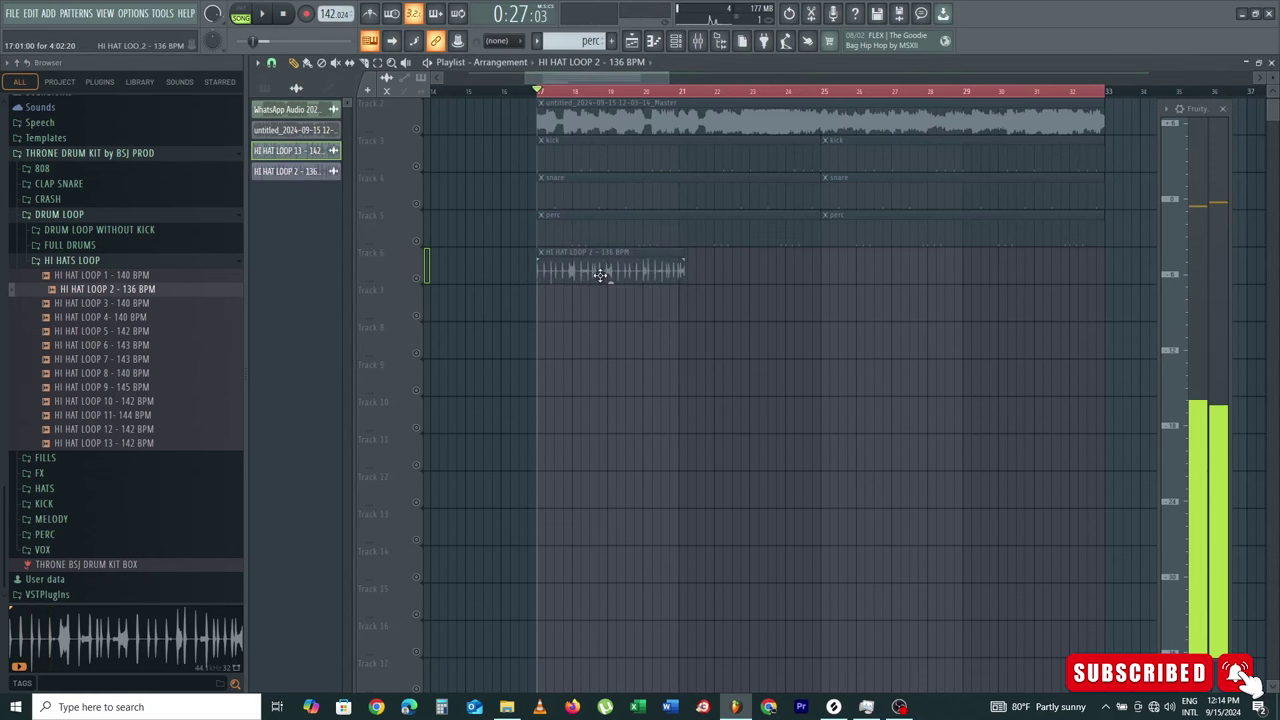
{"action": "scroll", "coordinate": [588, 272], "scroll_direction": "up", "scroll_amount": 2}
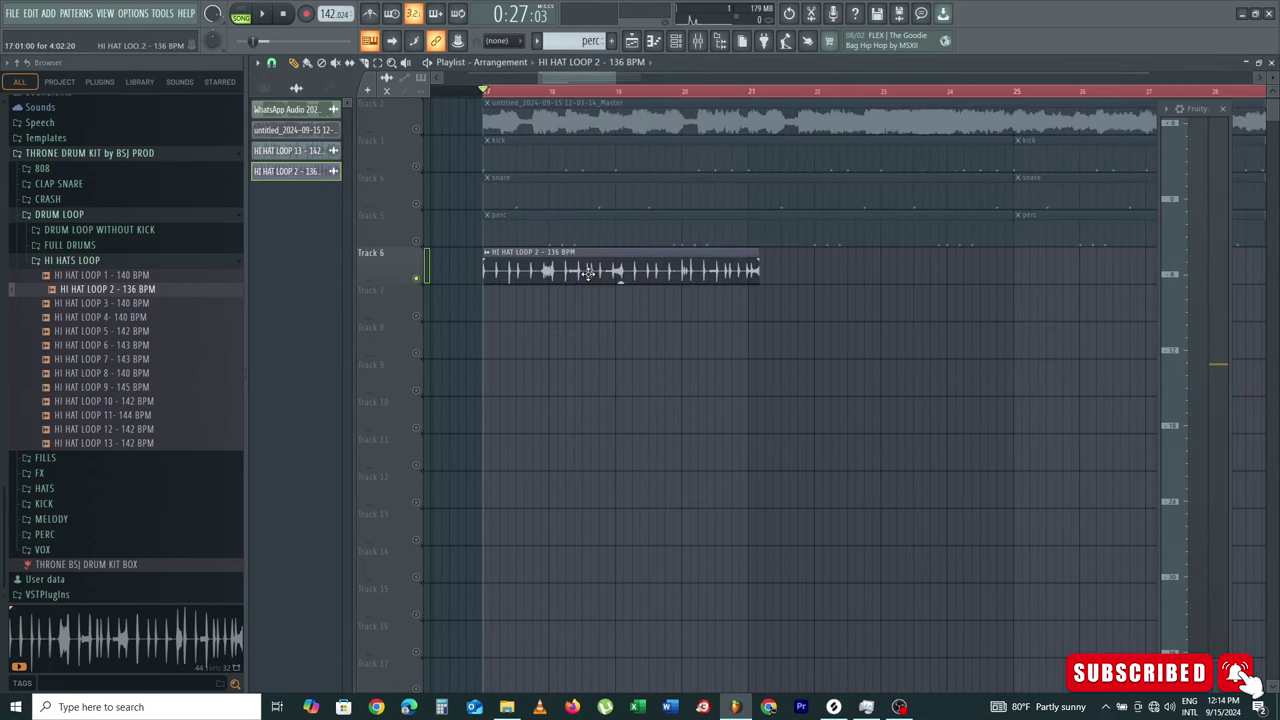
Step: Autodetect the HI HAT LOOP 2 tempo as 136 BPM, set Stretch mode, and play from bar 17
{"action": "double_click", "coordinate": [509, 268]}
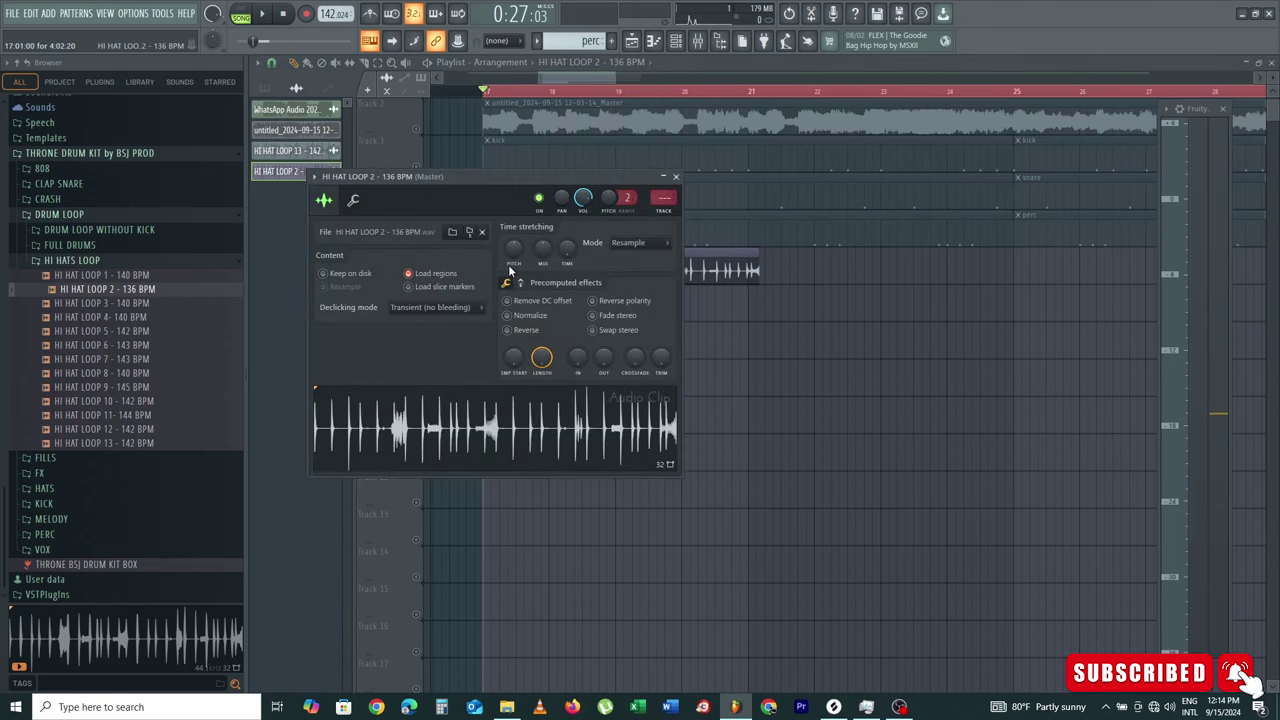
{"action": "right_click", "coordinate": [567, 249]}
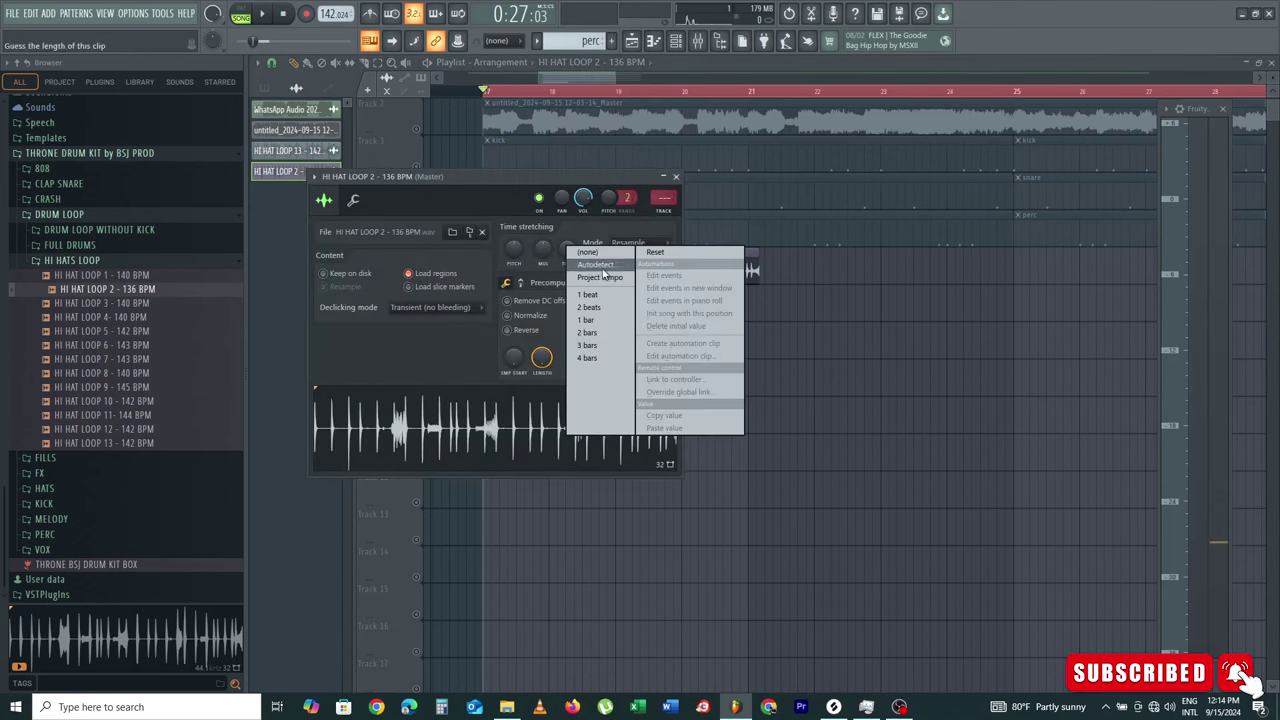
{"action": "left_click", "coordinate": [603, 270]}
{"action": "left_click", "coordinate": [650, 490]}
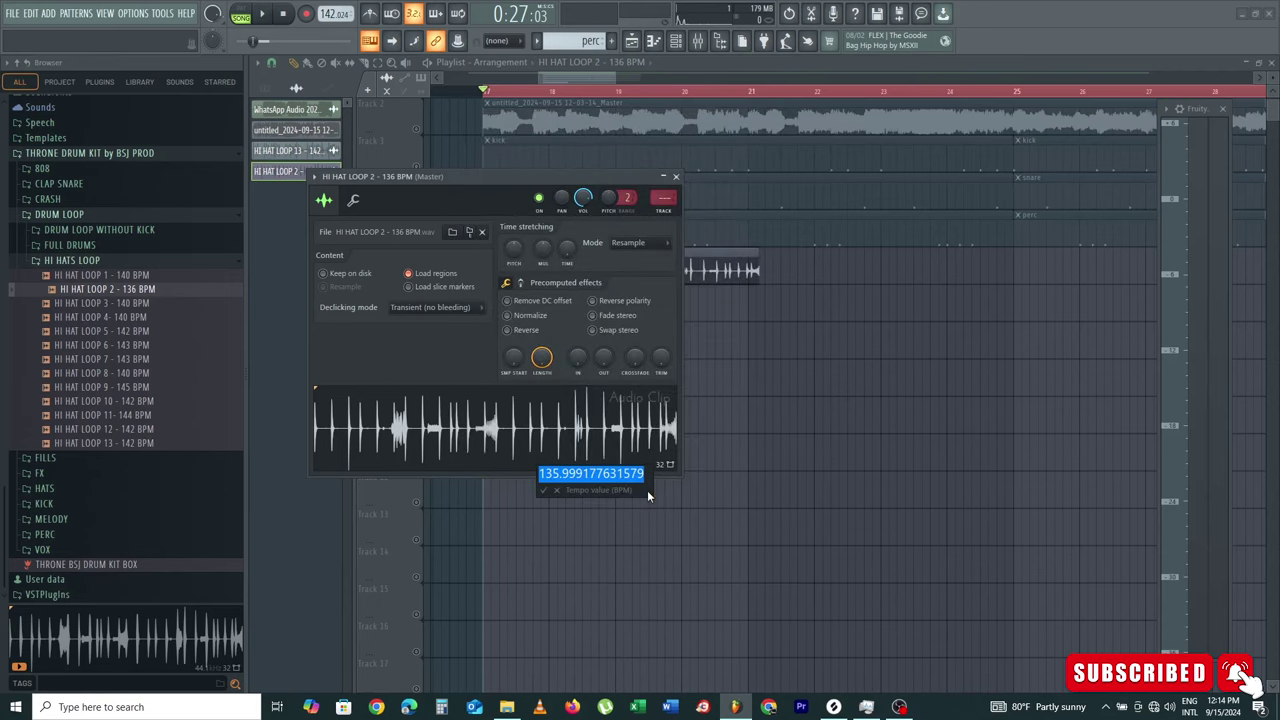
{"action": "key", "text": "Right"}
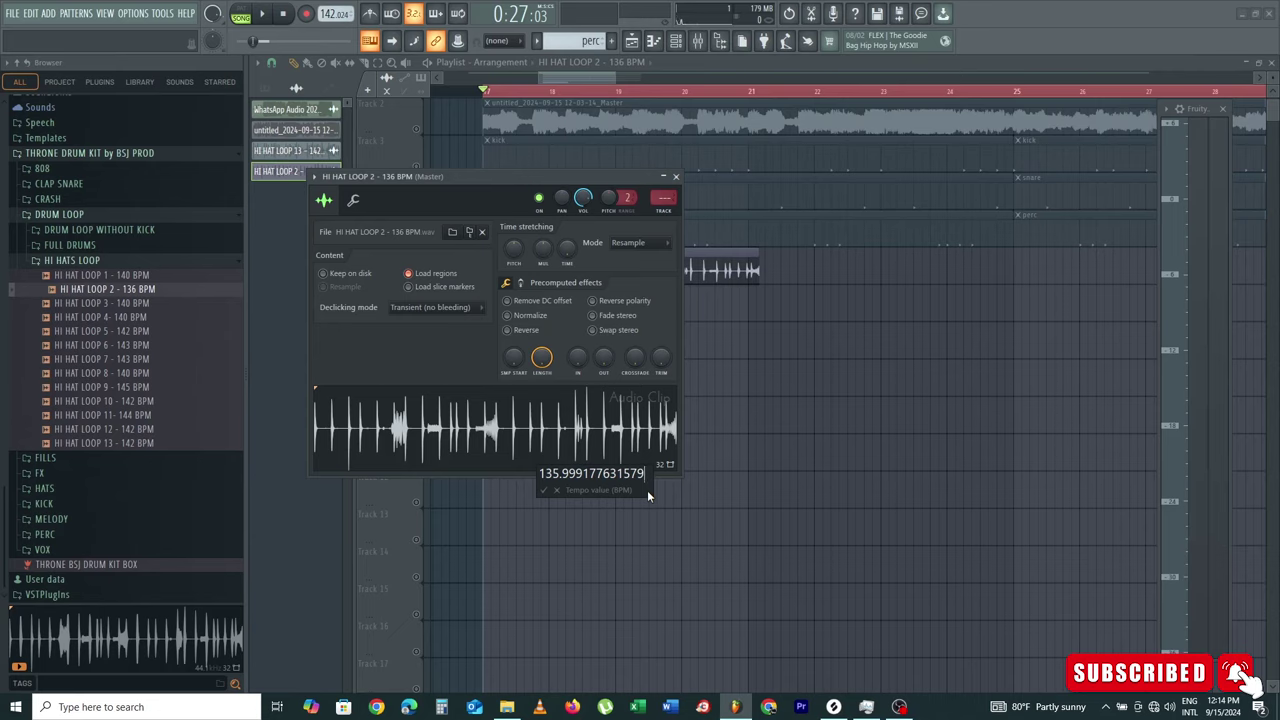
{"action": "key", "text": "ctrl+a"}
{"action": "key", "text": "BackSpace"}
{"action": "type", "text": "136"}
{"action": "key", "text": "Return"}
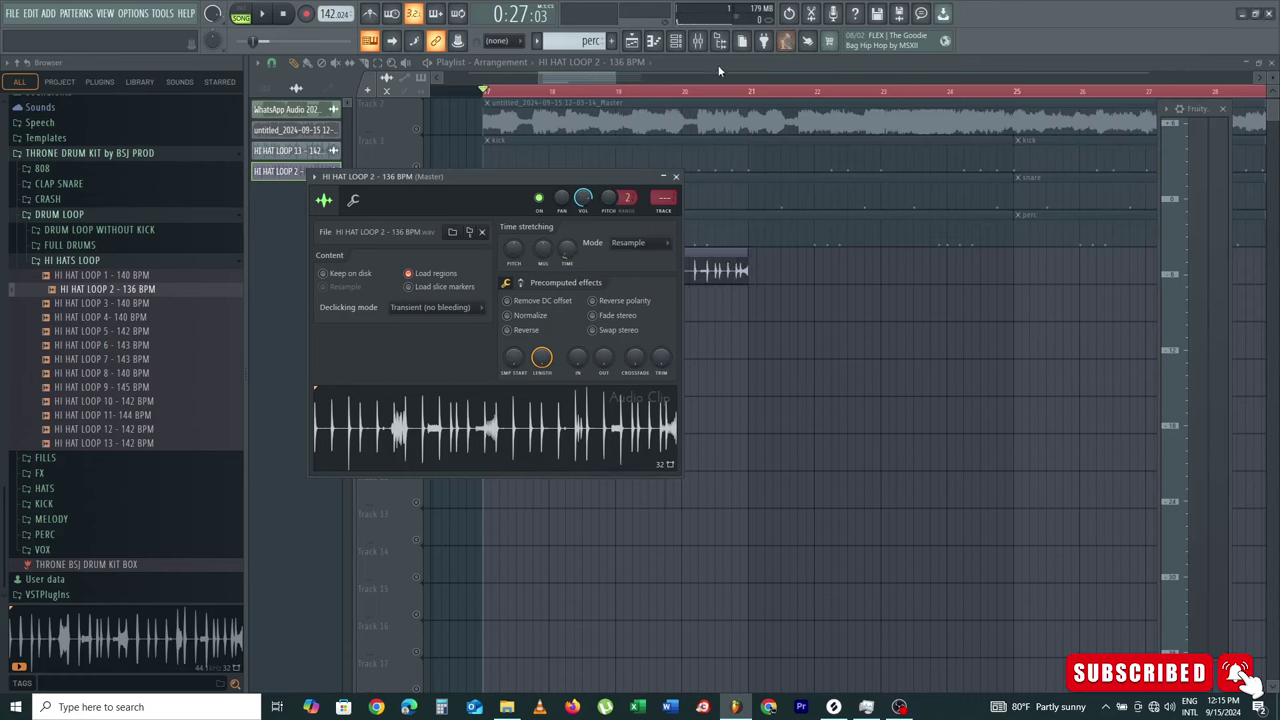
{"action": "left_click", "coordinate": [643, 246]}
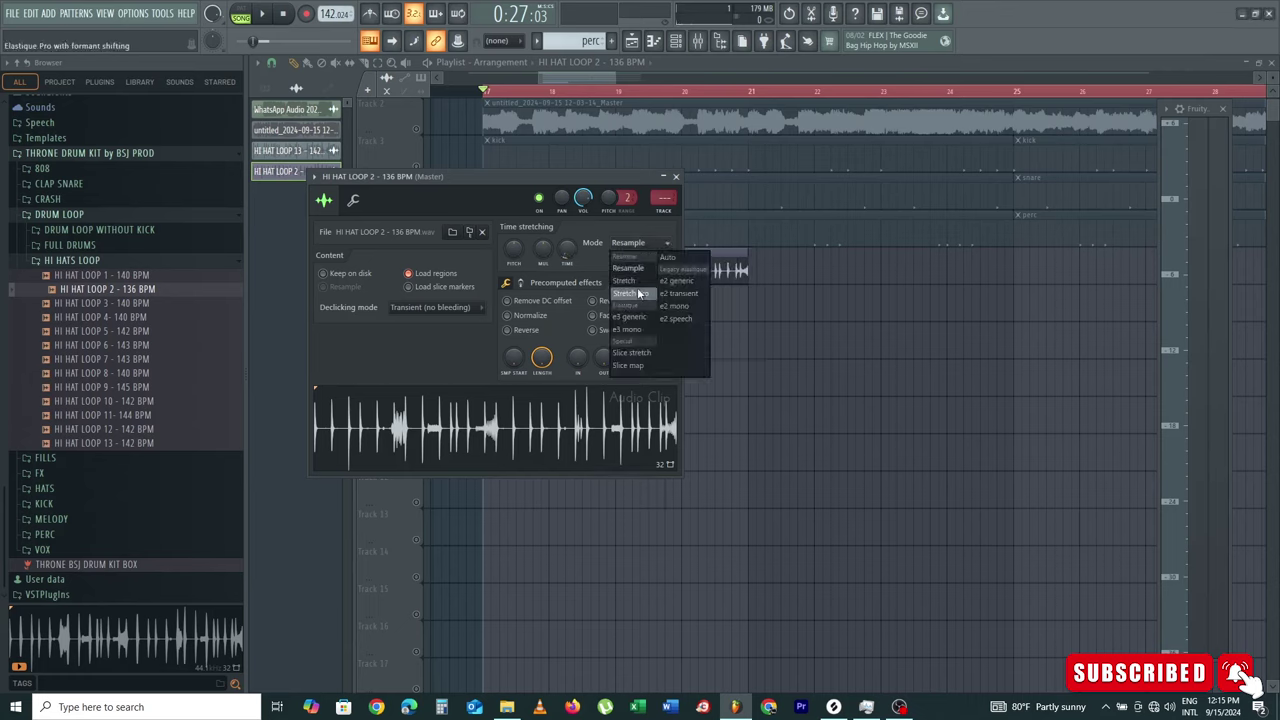
{"action": "left_click", "coordinate": [639, 293]}
{"action": "left_click", "coordinate": [676, 176]}
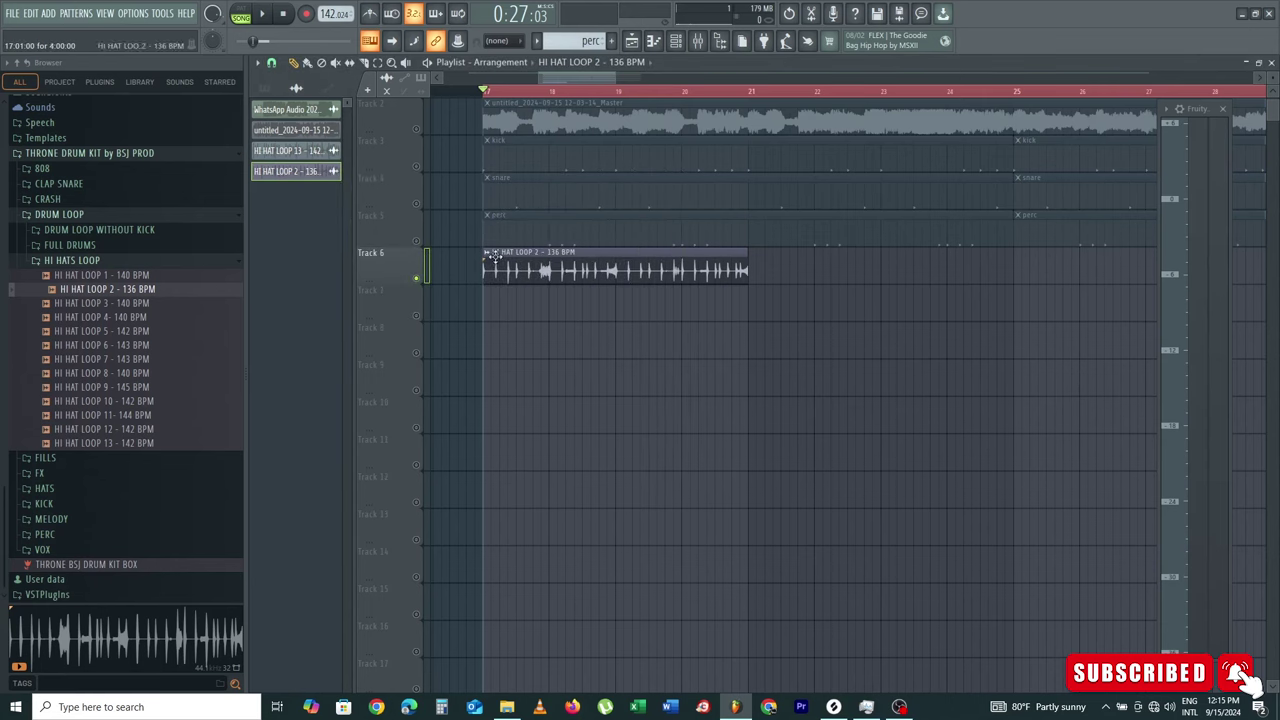
{"action": "key", "text": "space"}
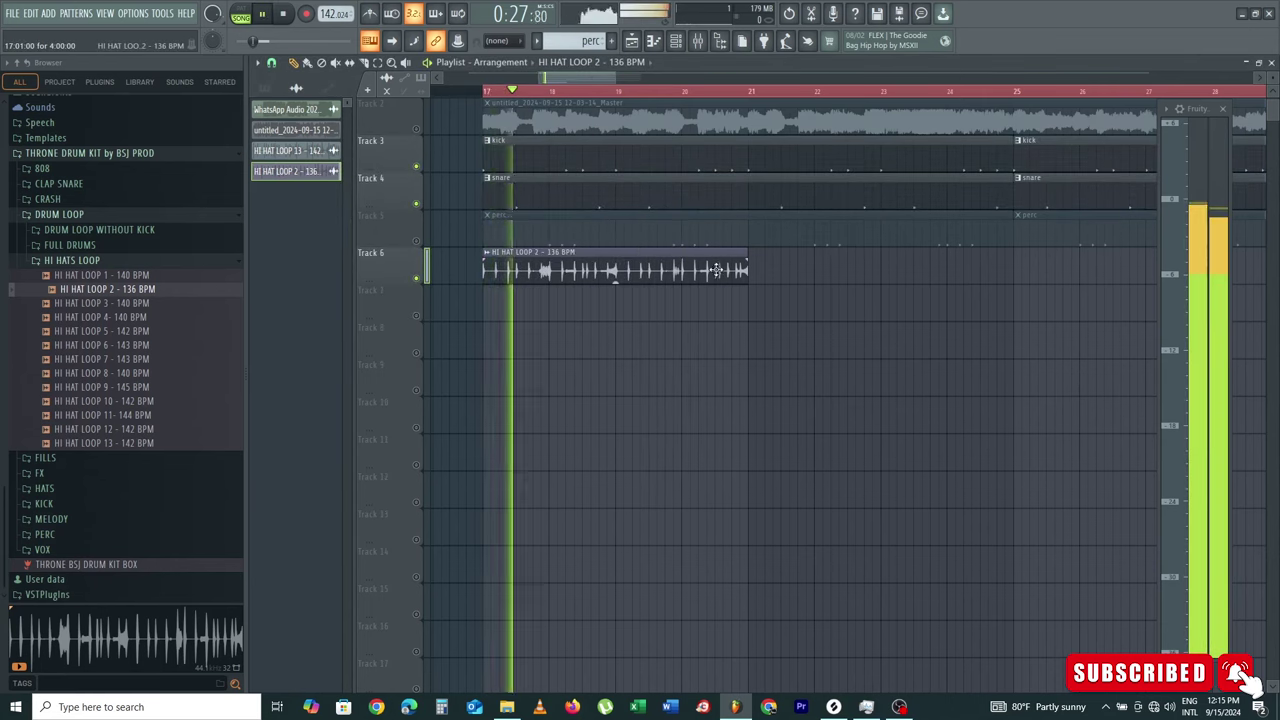
{"action": "key", "text": "space"}
Step: Recheck the clip's tempo options and replay the song to hear the hi-hats
{"action": "double_click", "coordinate": [717, 270]}
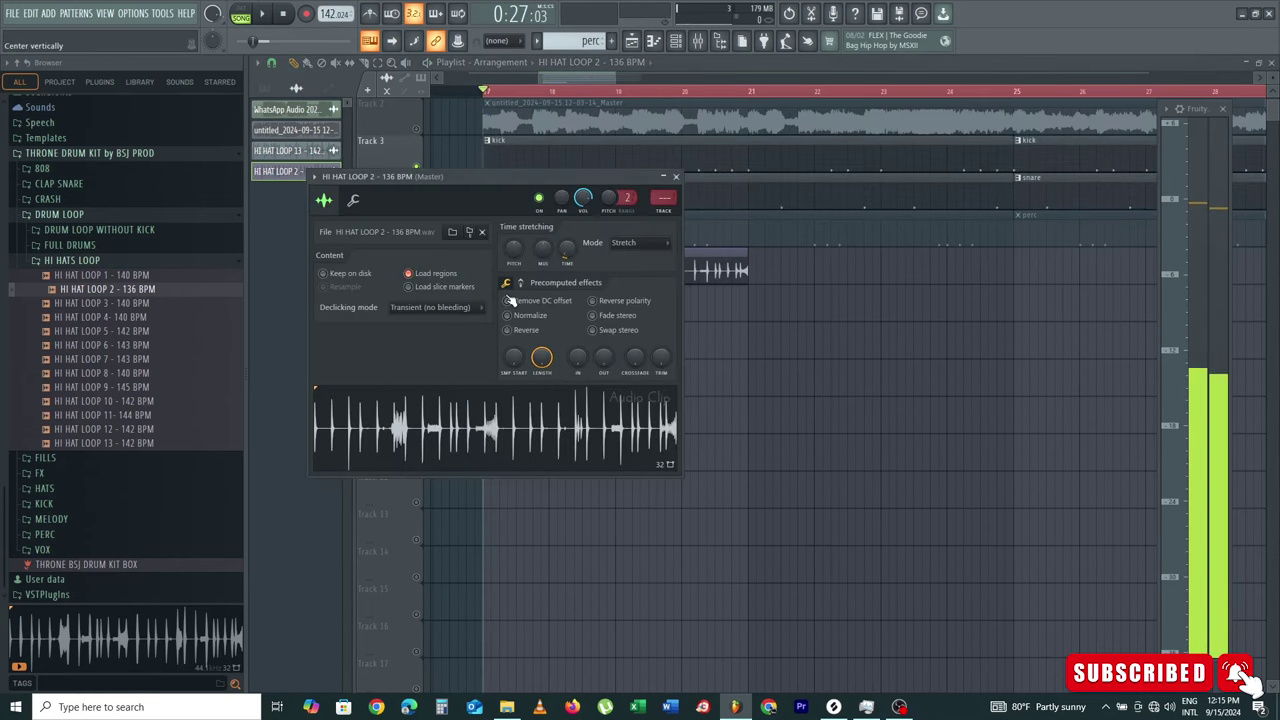
{"action": "right_click", "coordinate": [566, 257]}
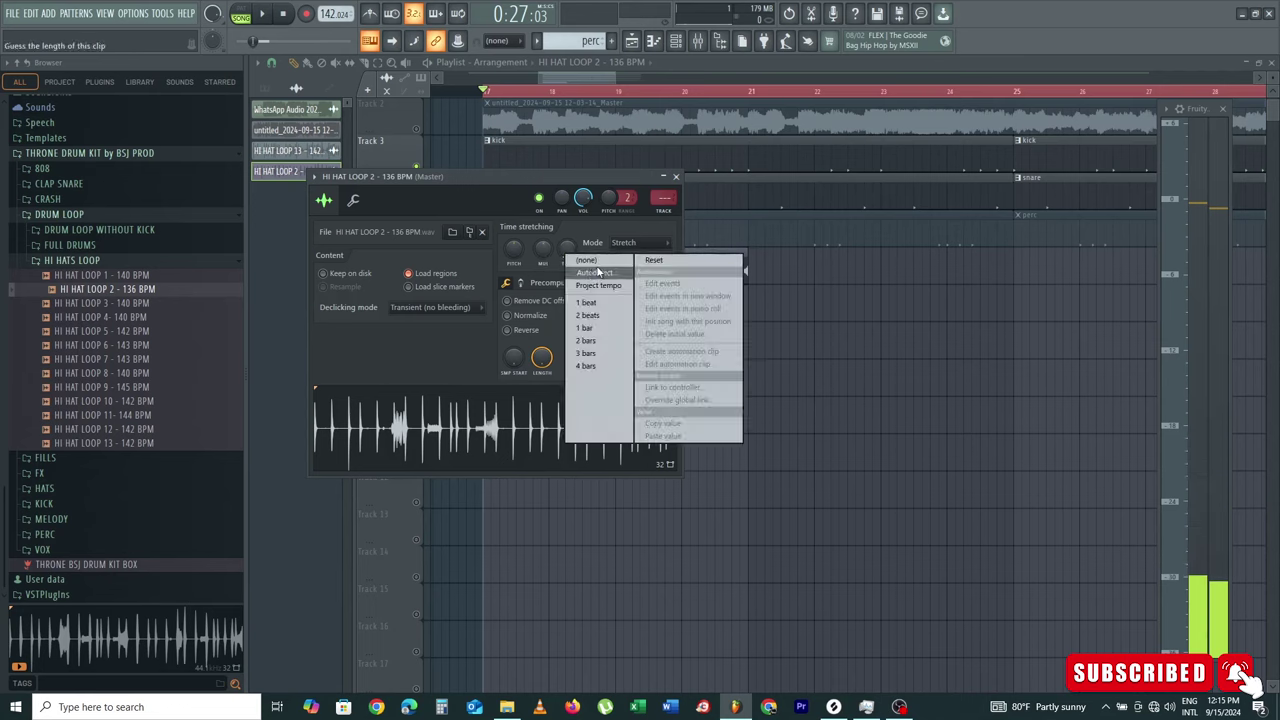
{"action": "left_click", "coordinate": [598, 272]}
{"action": "left_click", "coordinate": [677, 180]}
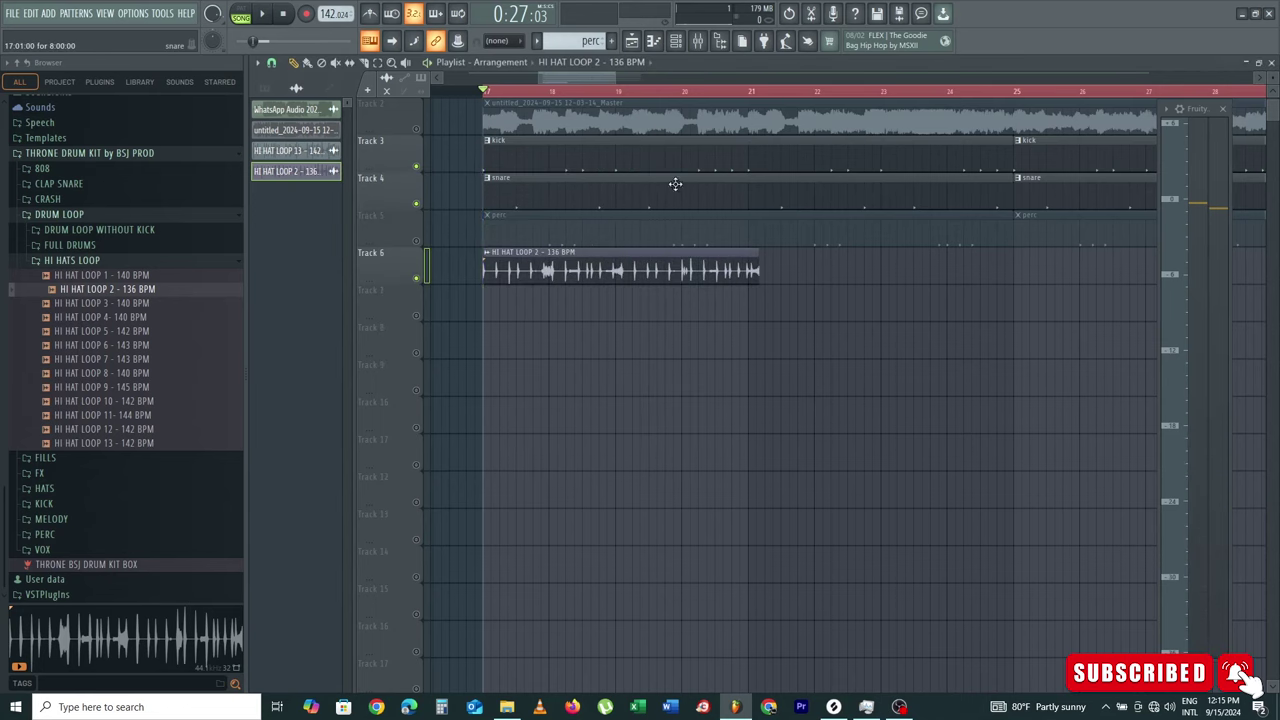
{"action": "key", "text": "space"}
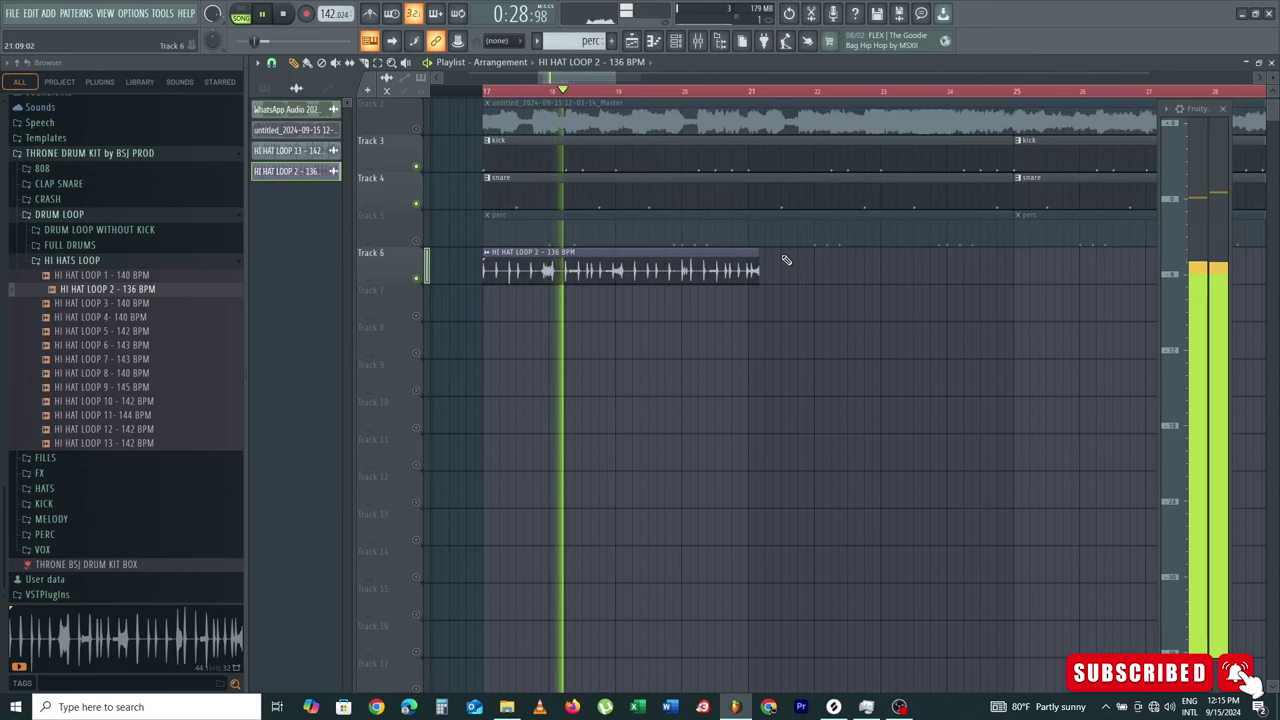
{"action": "key", "text": "space"}
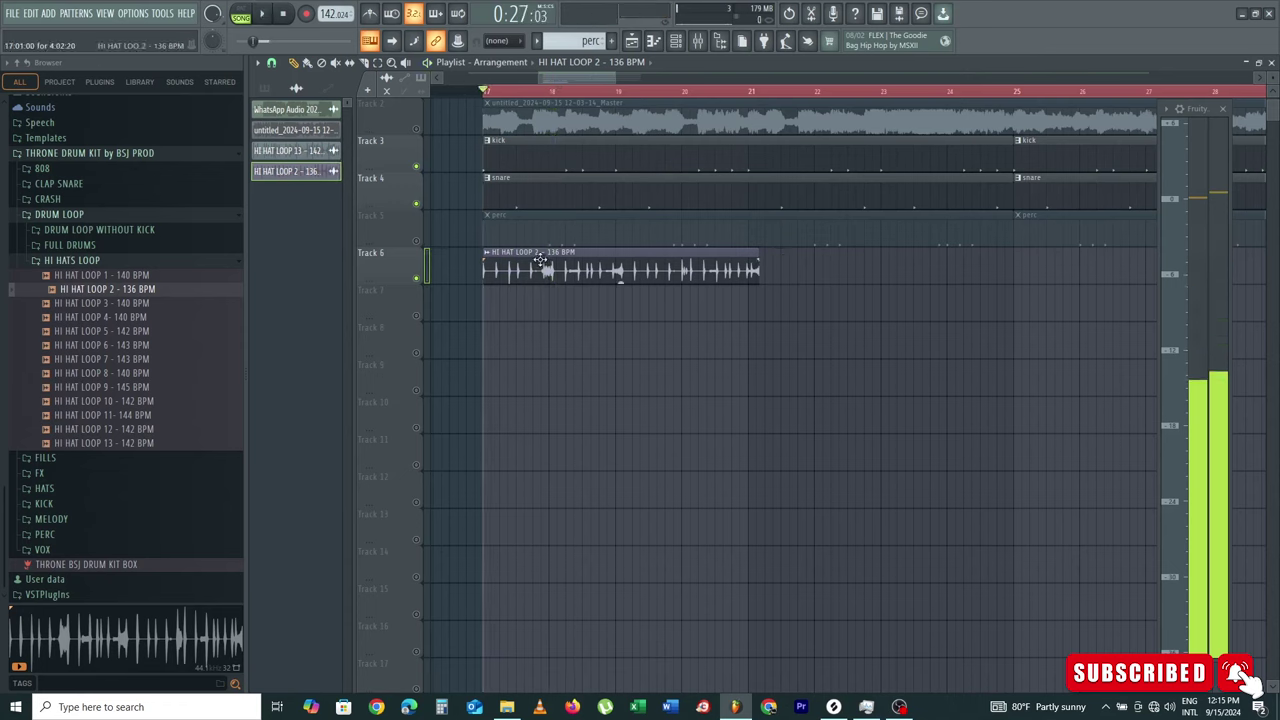
Step: Re-detect the tempo so the loop fits 4 bars, play it, then delete the clip
{"action": "double_click", "coordinate": [540, 260]}
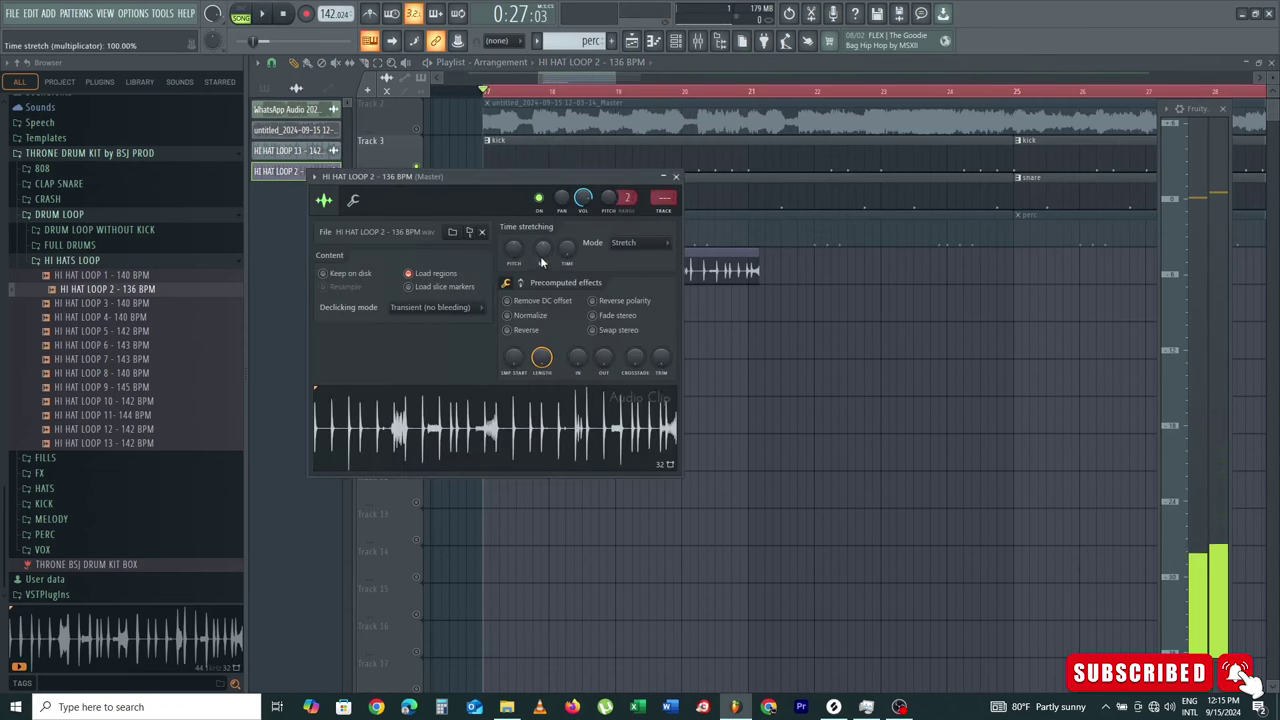
{"action": "right_click", "coordinate": [568, 253]}
{"action": "left_click", "coordinate": [598, 273]}
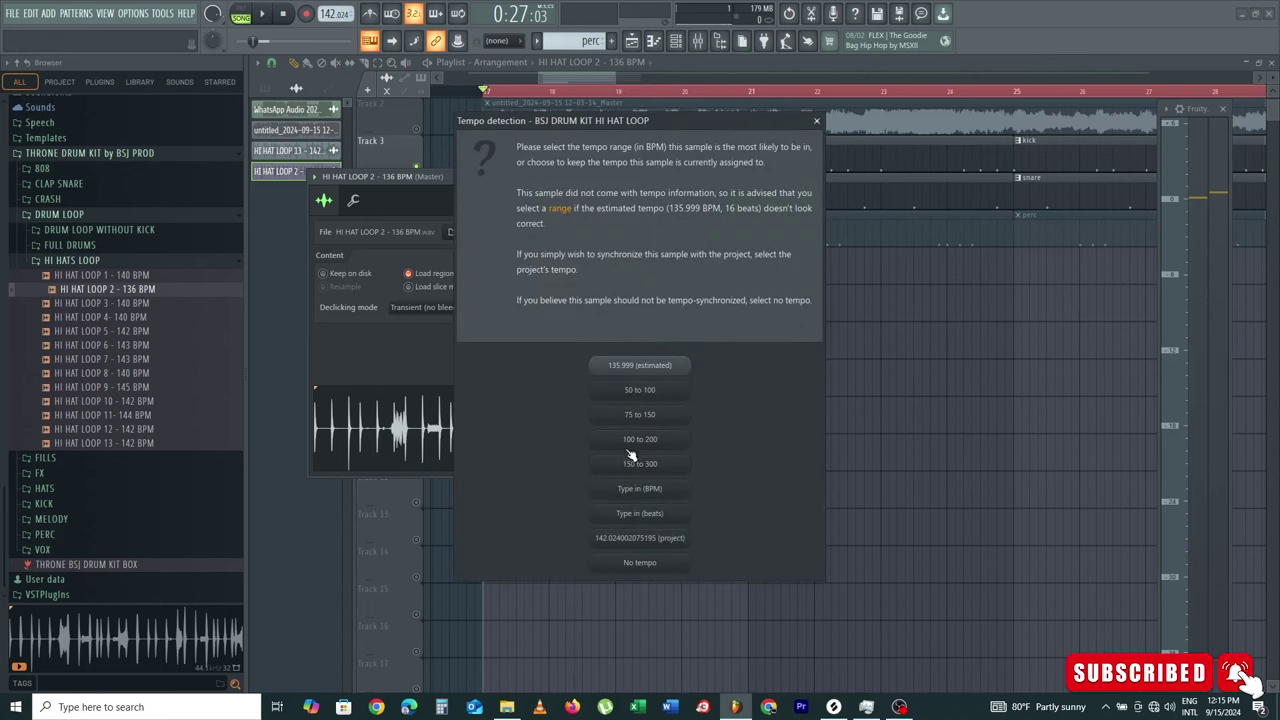
{"action": "left_click", "coordinate": [641, 488]}
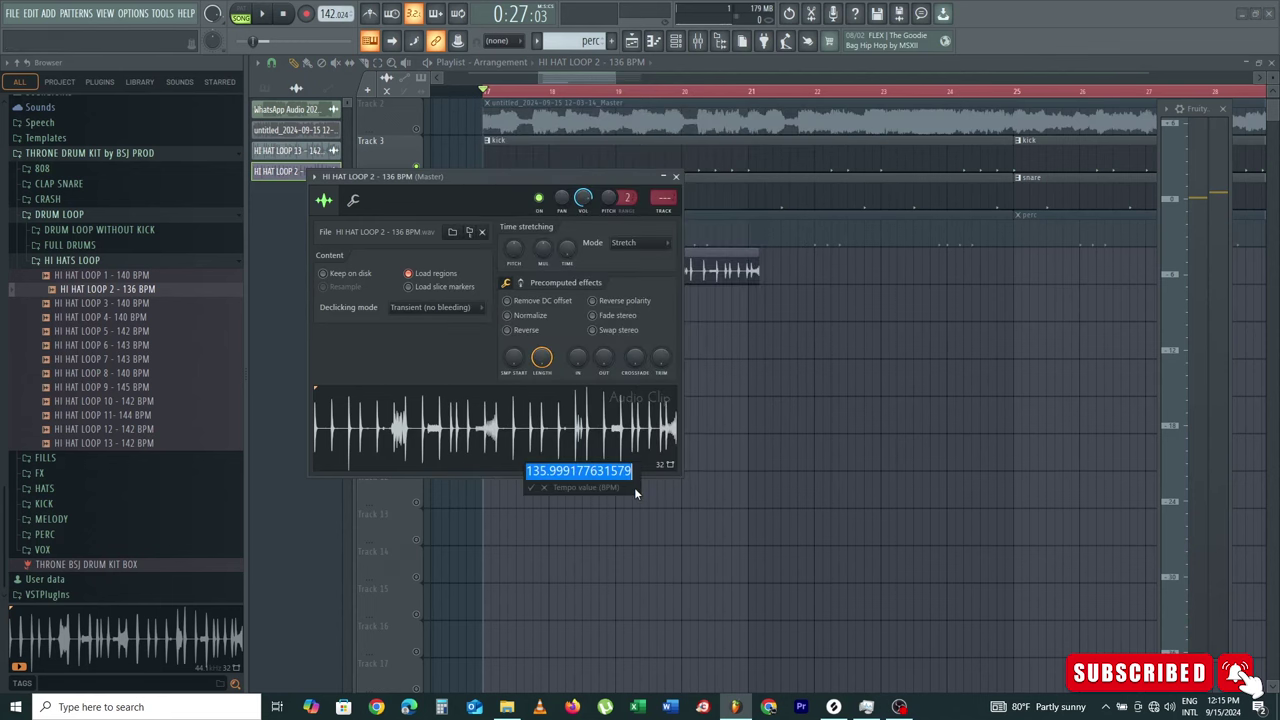
{"action": "key", "text": "Return"}
{"action": "key", "text": "space"}
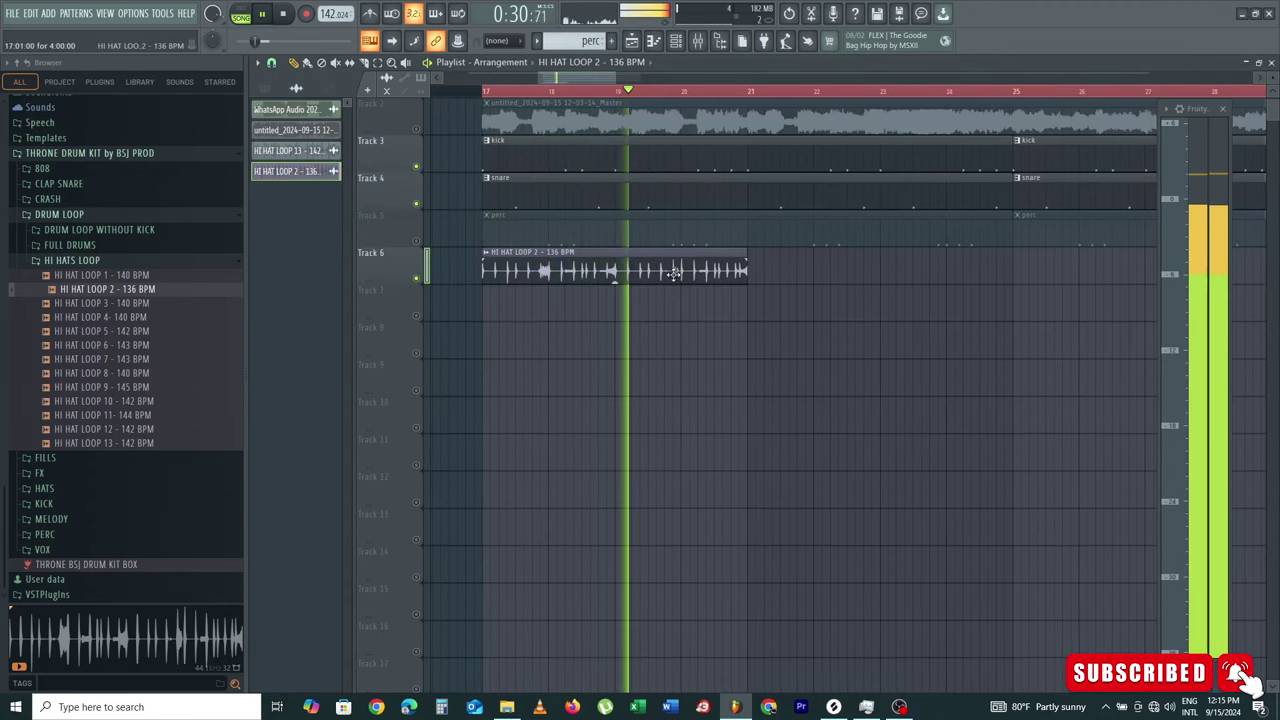
{"action": "key", "text": "space"}
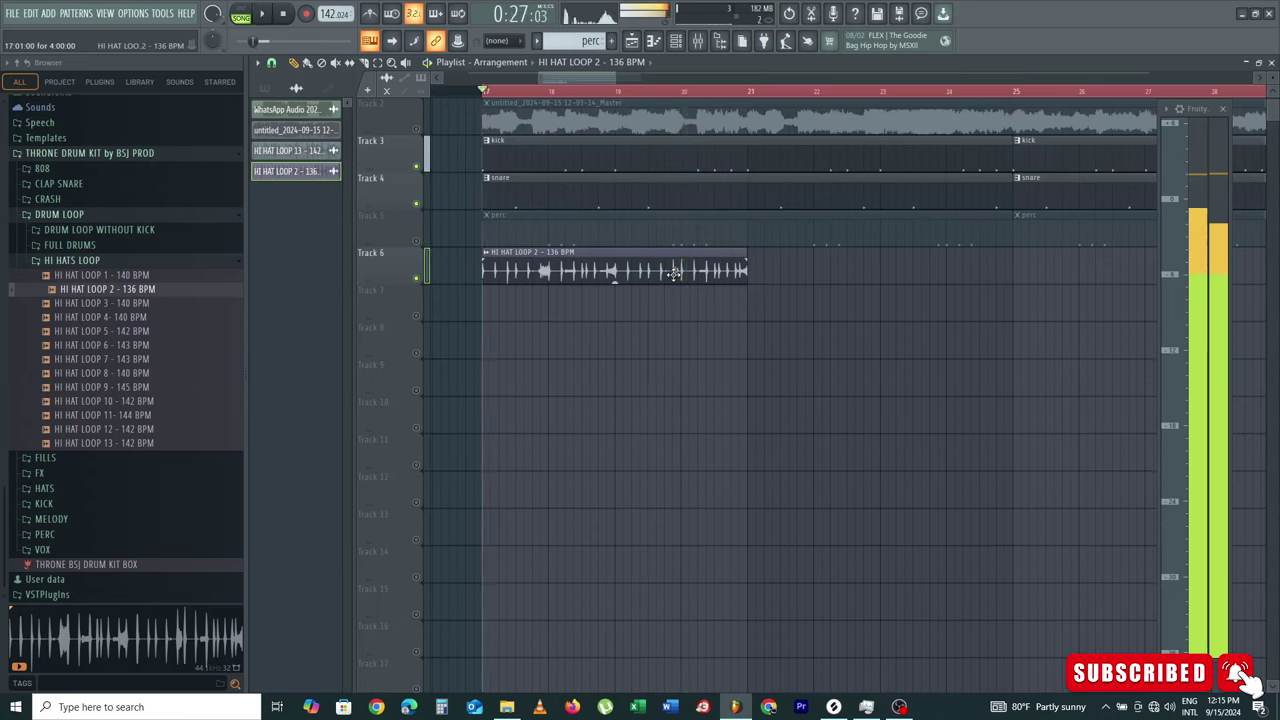
{"action": "right_click", "coordinate": [677, 275]}
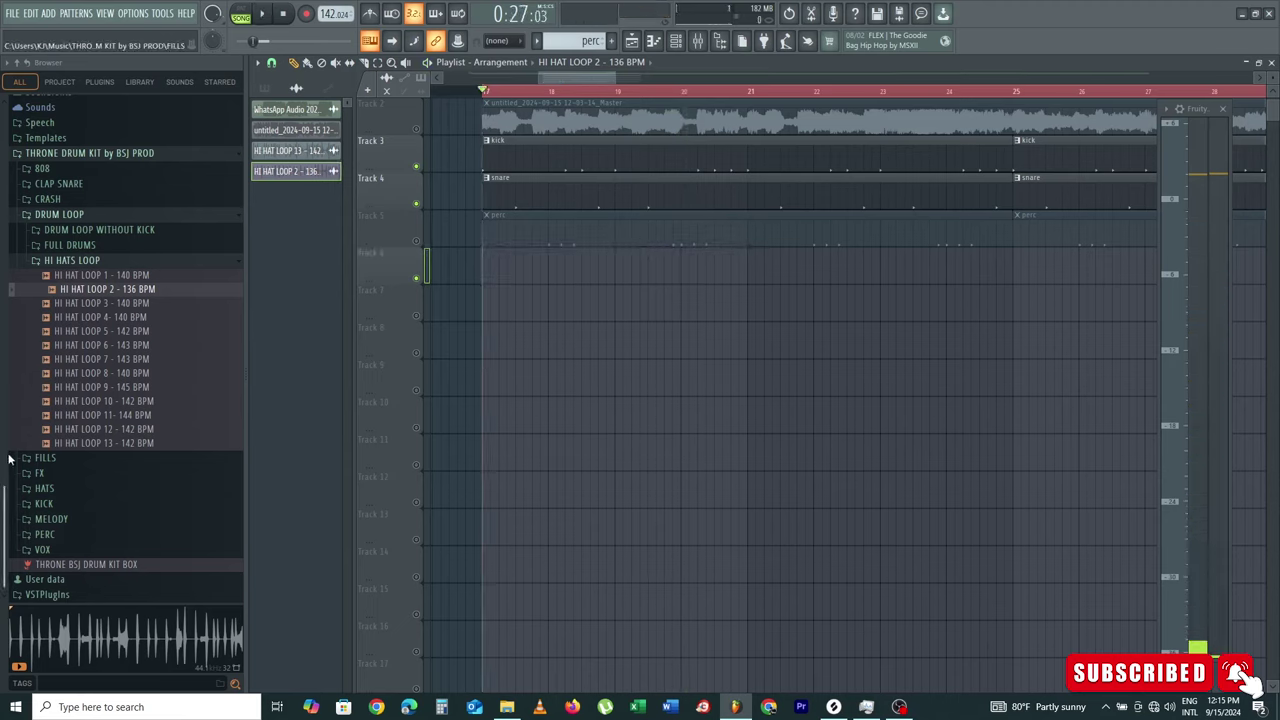
Step: Place HI HAT LOOP 13 on Track 6 at bars 17 and 25 and unmute perc Track 5
{"action": "left_click_drag", "start_coordinate": [126, 445], "coordinate": [634, 268]}
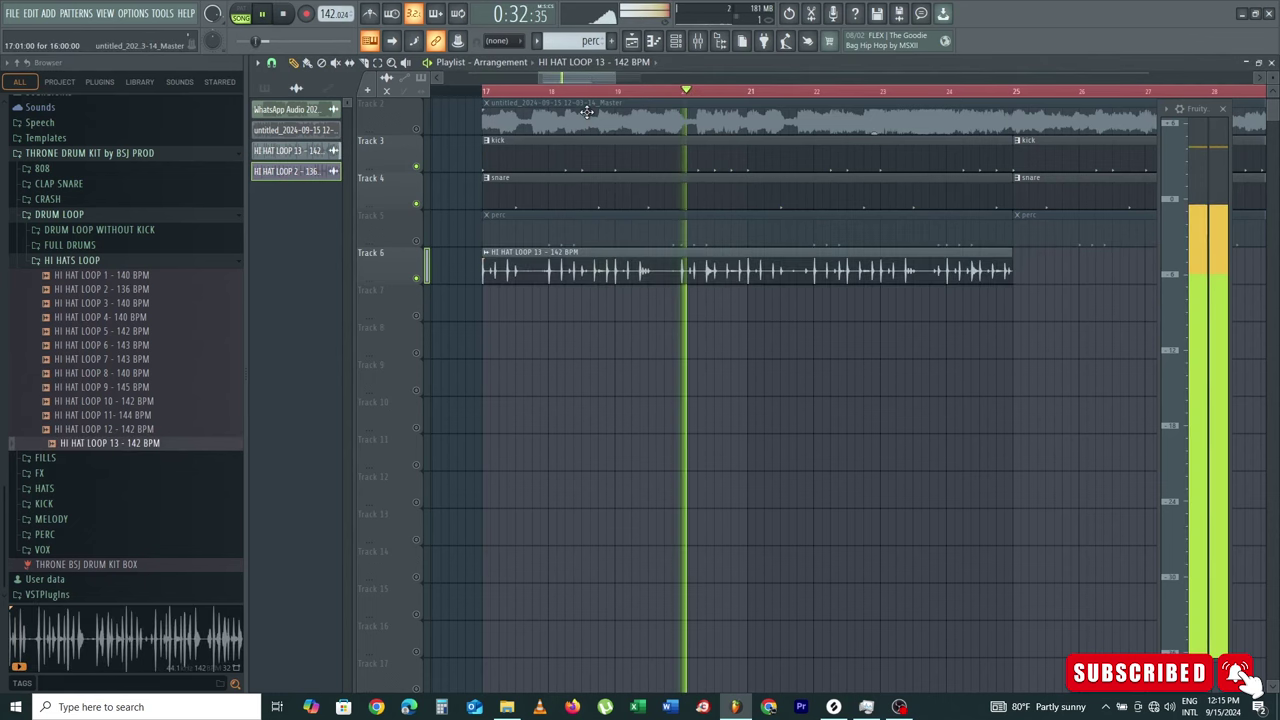
{"action": "scroll", "coordinate": [588, 93], "scroll_direction": "down", "scroll_amount": 3}
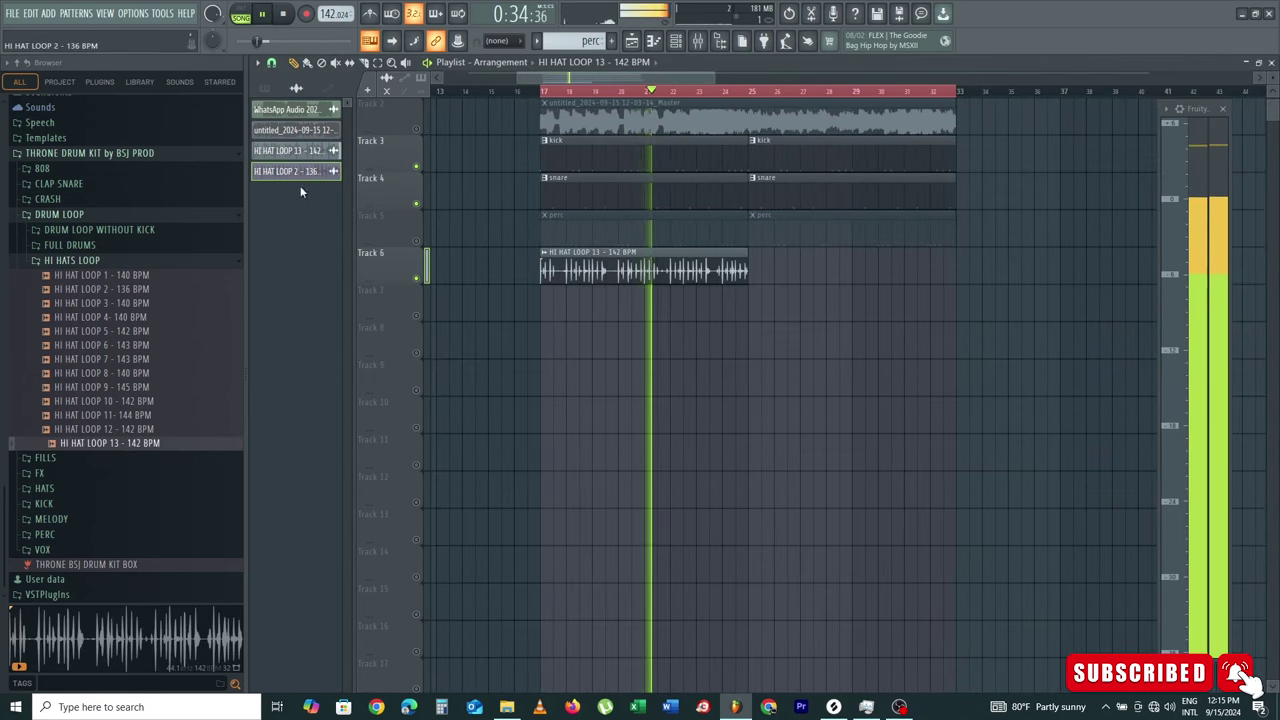
{"action": "left_click", "coordinate": [416, 240]}
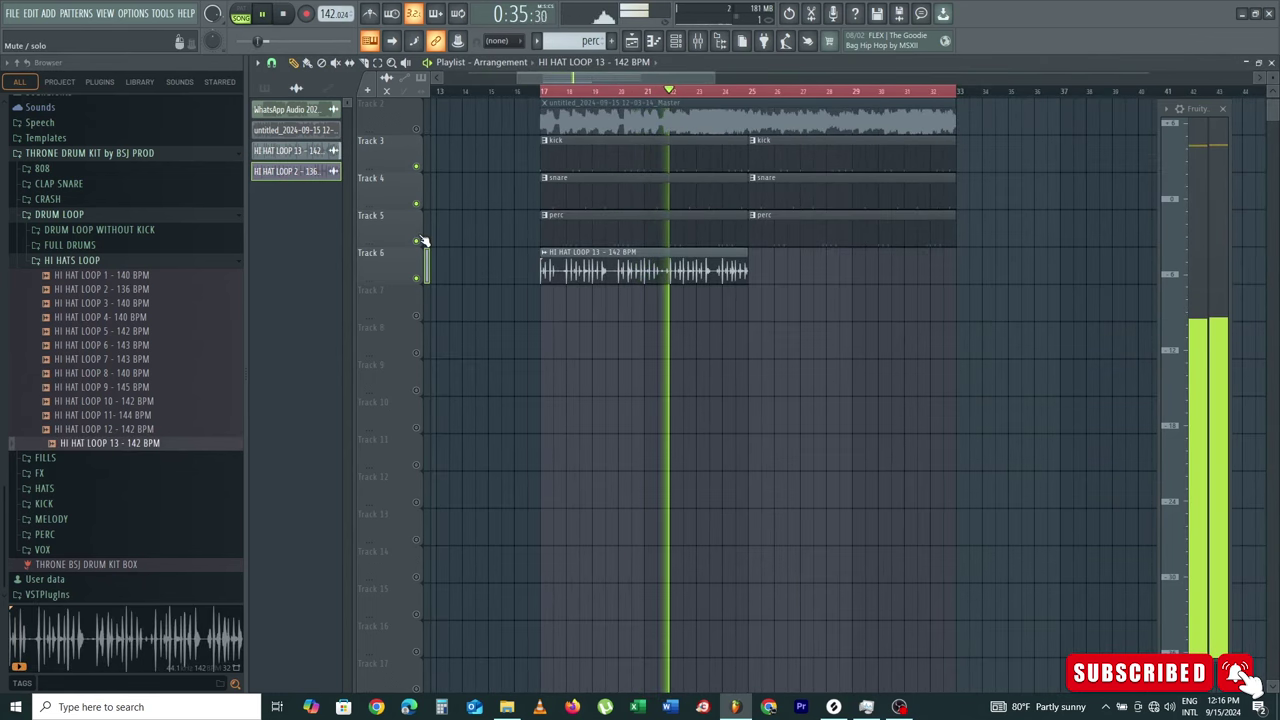
{"action": "left_click", "coordinate": [751, 268]}
{"action": "scroll", "coordinate": [553, 241], "scroll_direction": "up", "scroll_amount": 1}
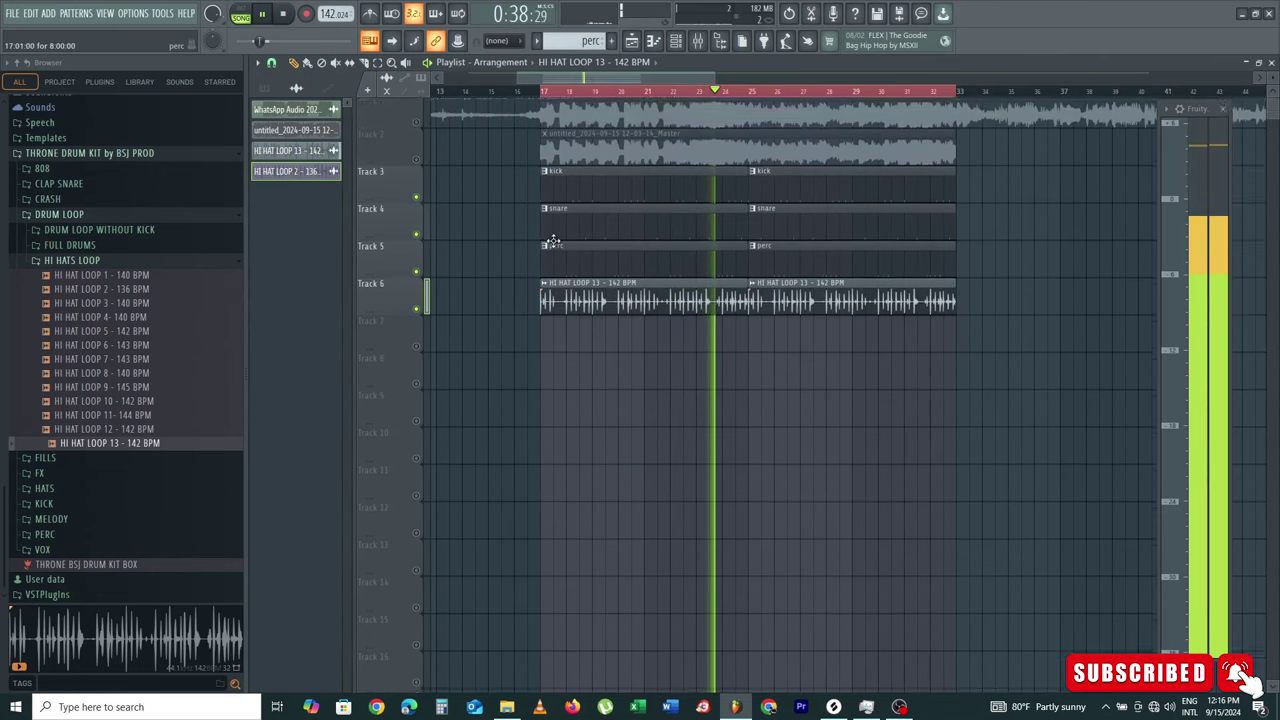
{"action": "scroll", "coordinate": [712, 92], "scroll_direction": "down", "scroll_amount": 3}
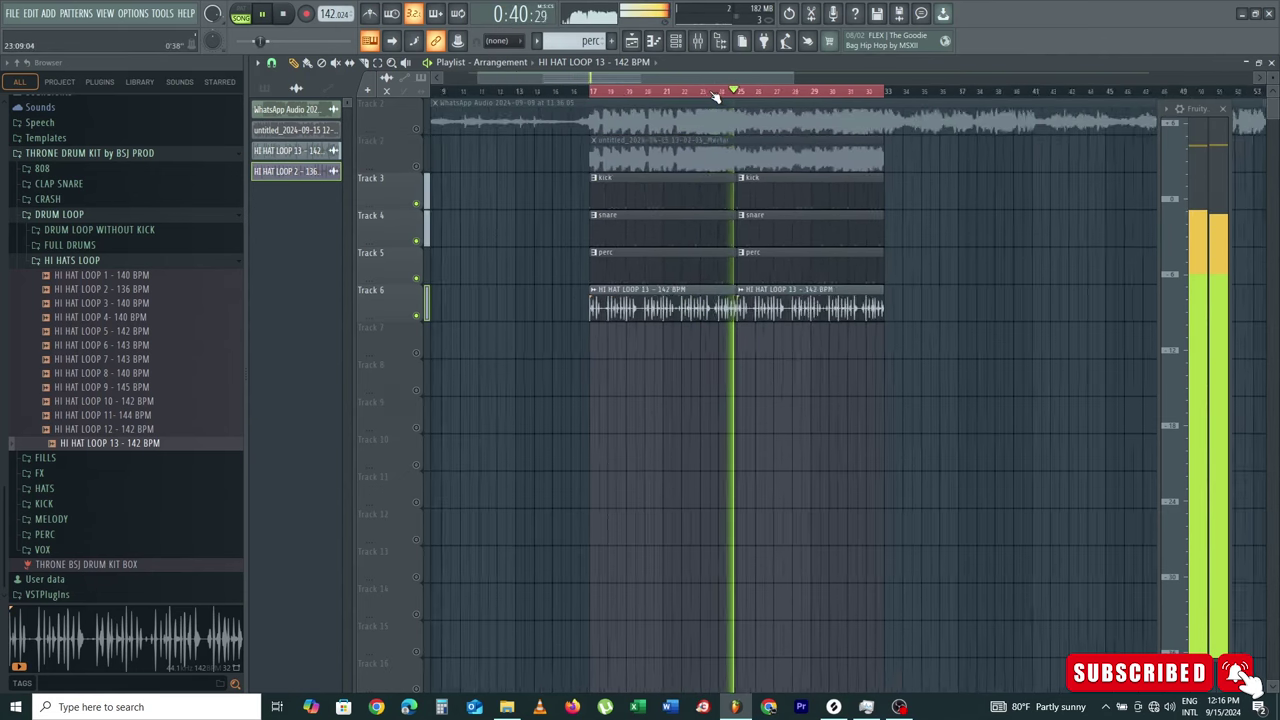
{"action": "scroll", "coordinate": [715, 93], "scroll_direction": "down", "scroll_amount": 2}
{"action": "key", "text": "space"}
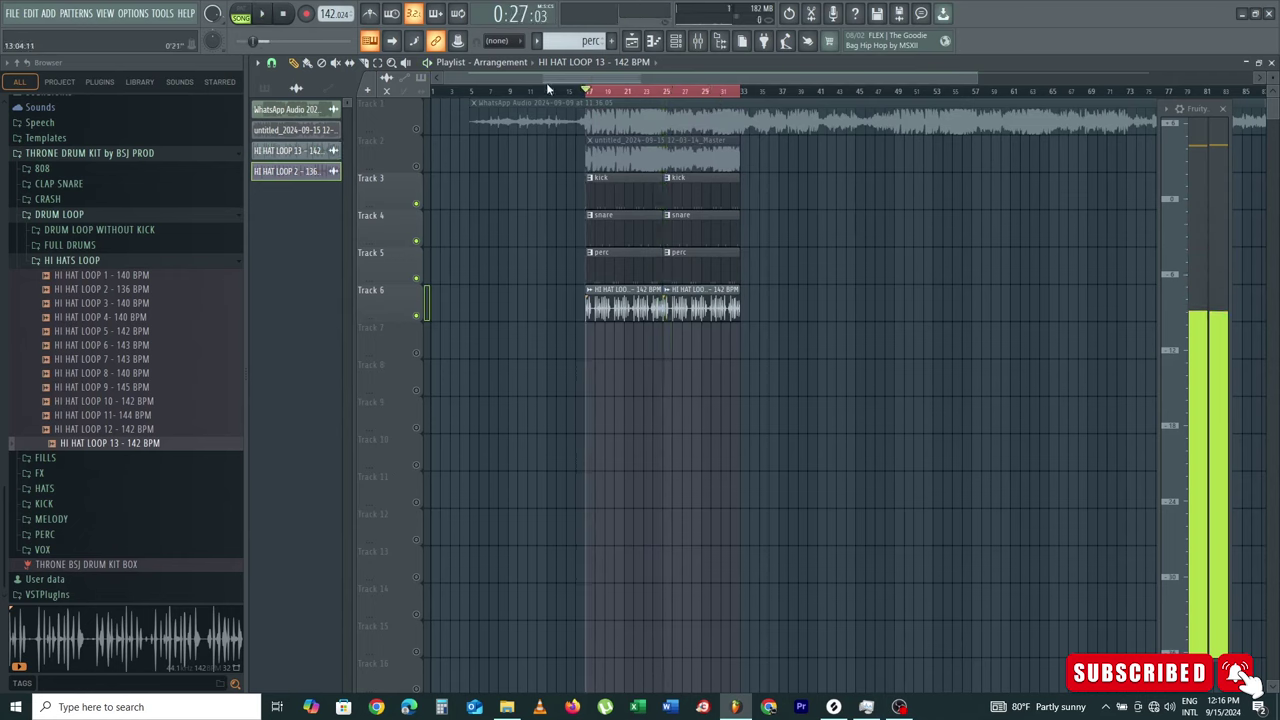
Step: Extract Bass and Vocals stems from the WhatsApp Audio clip with Extract stems from sample
{"action": "left_click", "coordinate": [478, 105]}
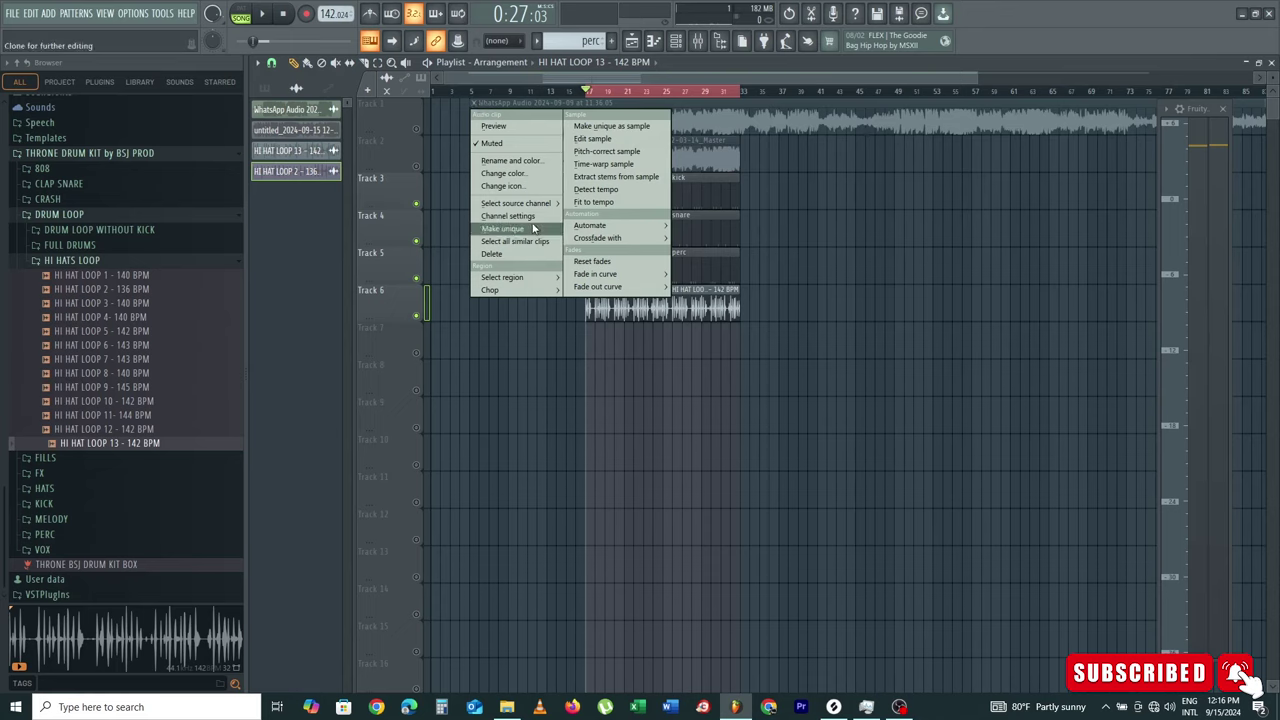
{"action": "left_click", "coordinate": [829, 111]}
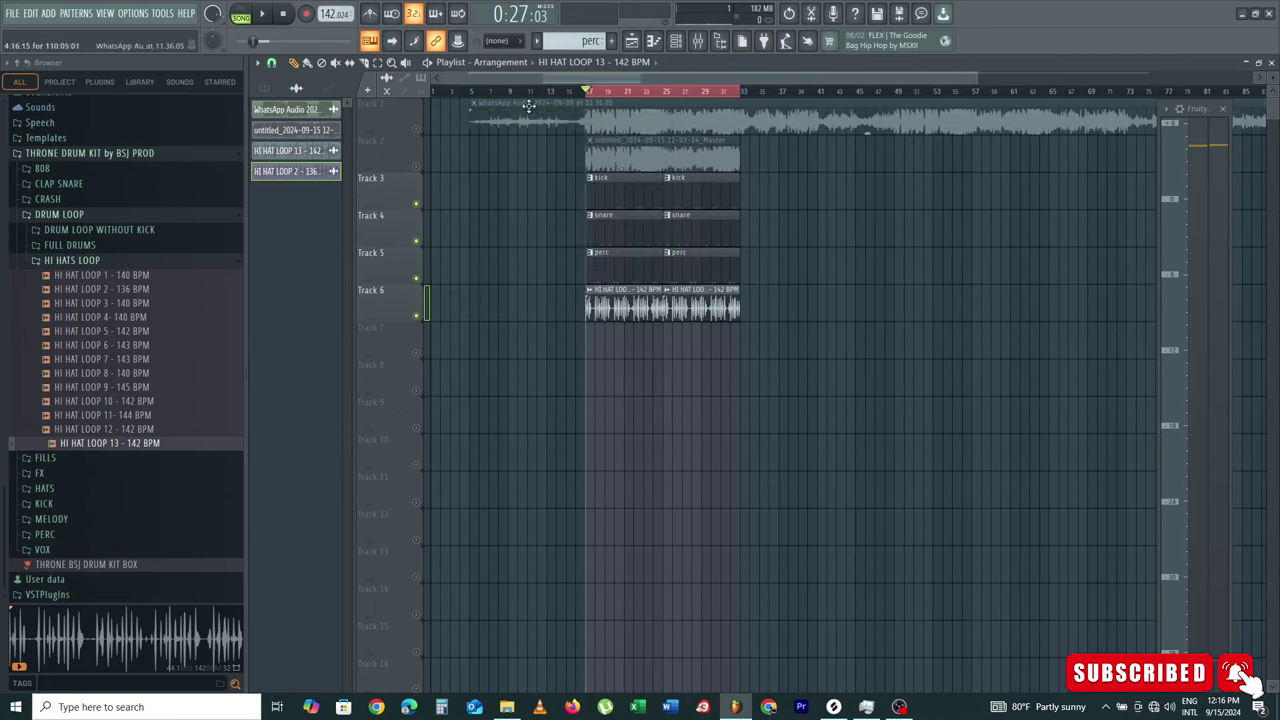
{"action": "left_click", "coordinate": [476, 108]}
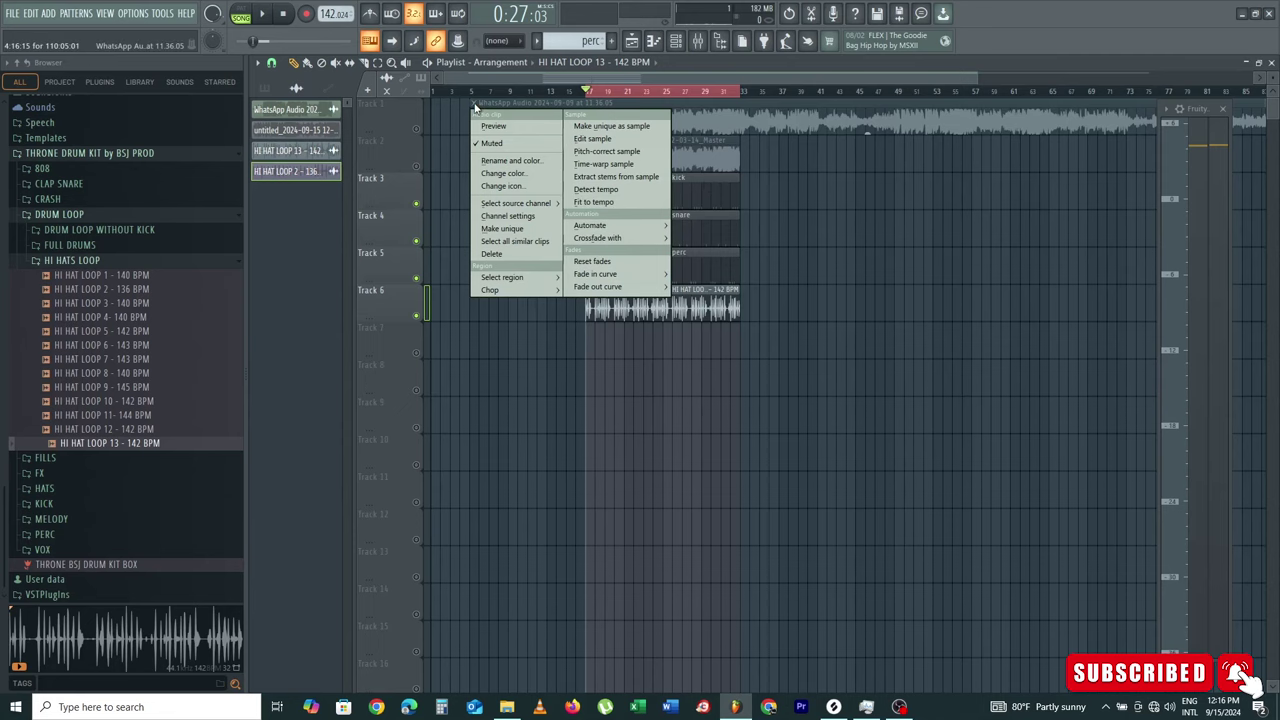
{"action": "left_click", "coordinate": [636, 179]}
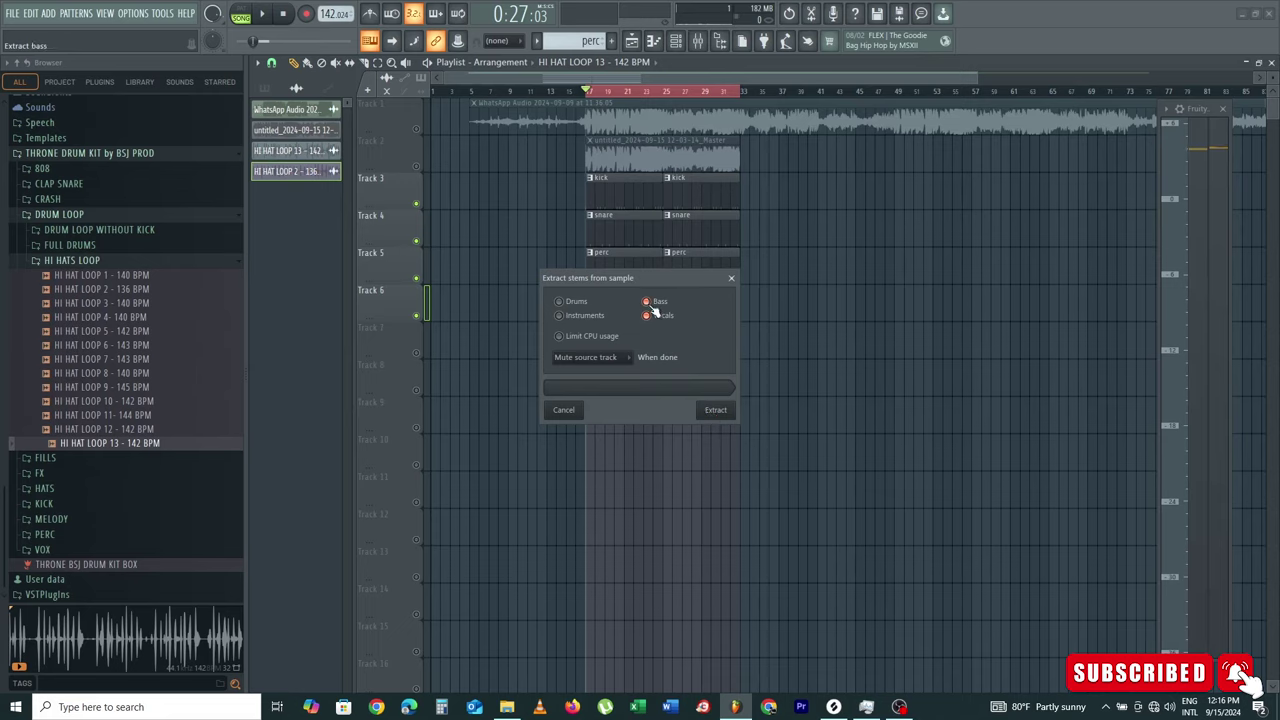
{"action": "left_click", "coordinate": [715, 410]}
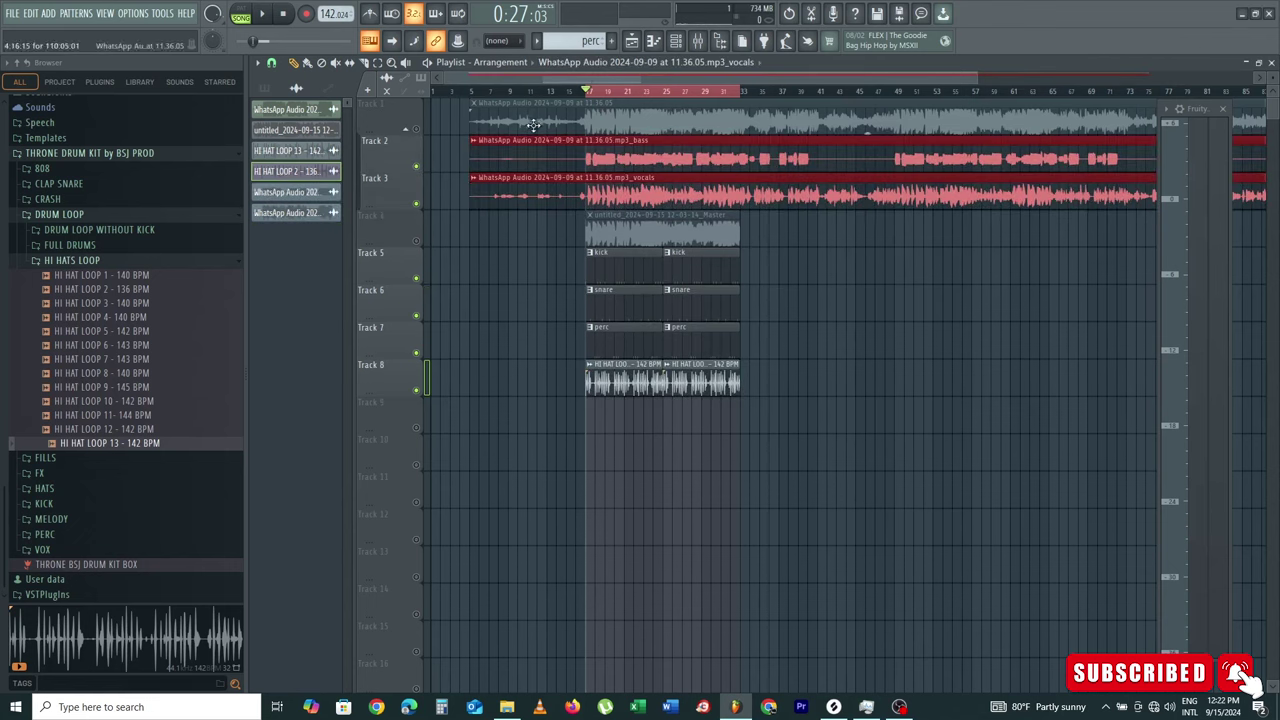
Step: Audition the bass stem alone, then the soloed vocals stem
{"action": "left_click", "coordinate": [506, 294]}
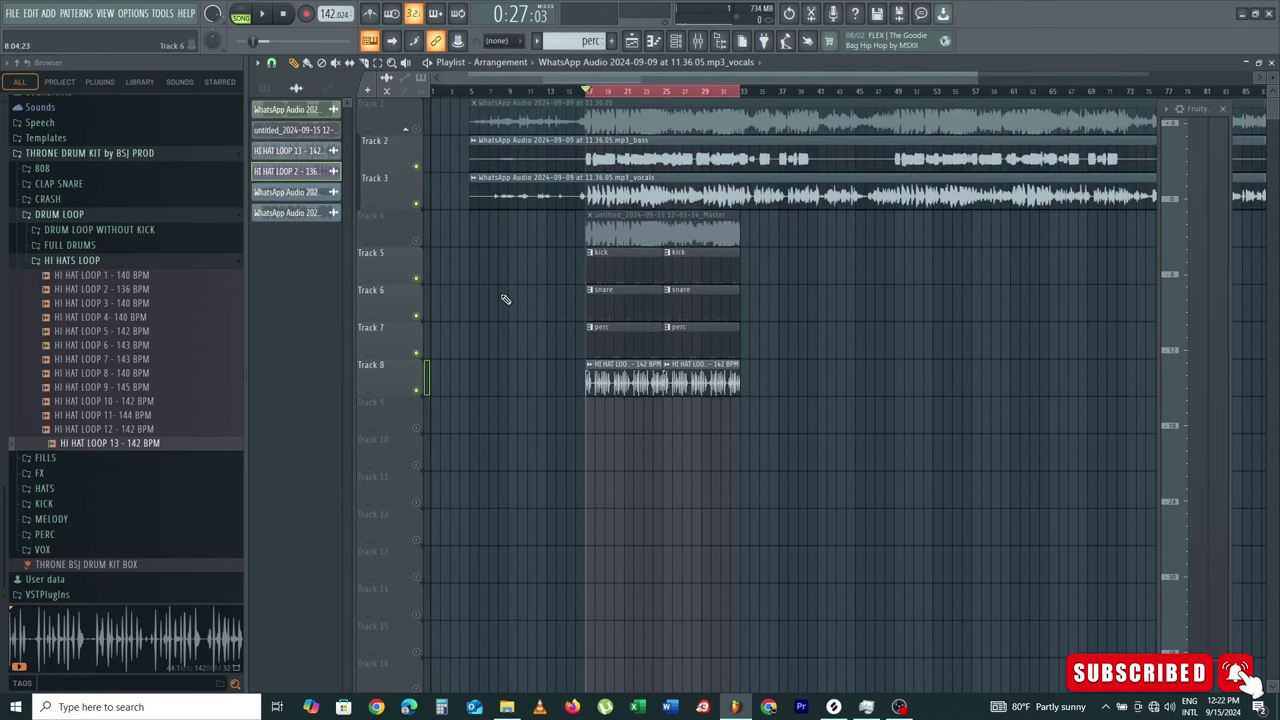
{"action": "left_click", "coordinate": [418, 168]}
{"action": "key", "text": "space"}
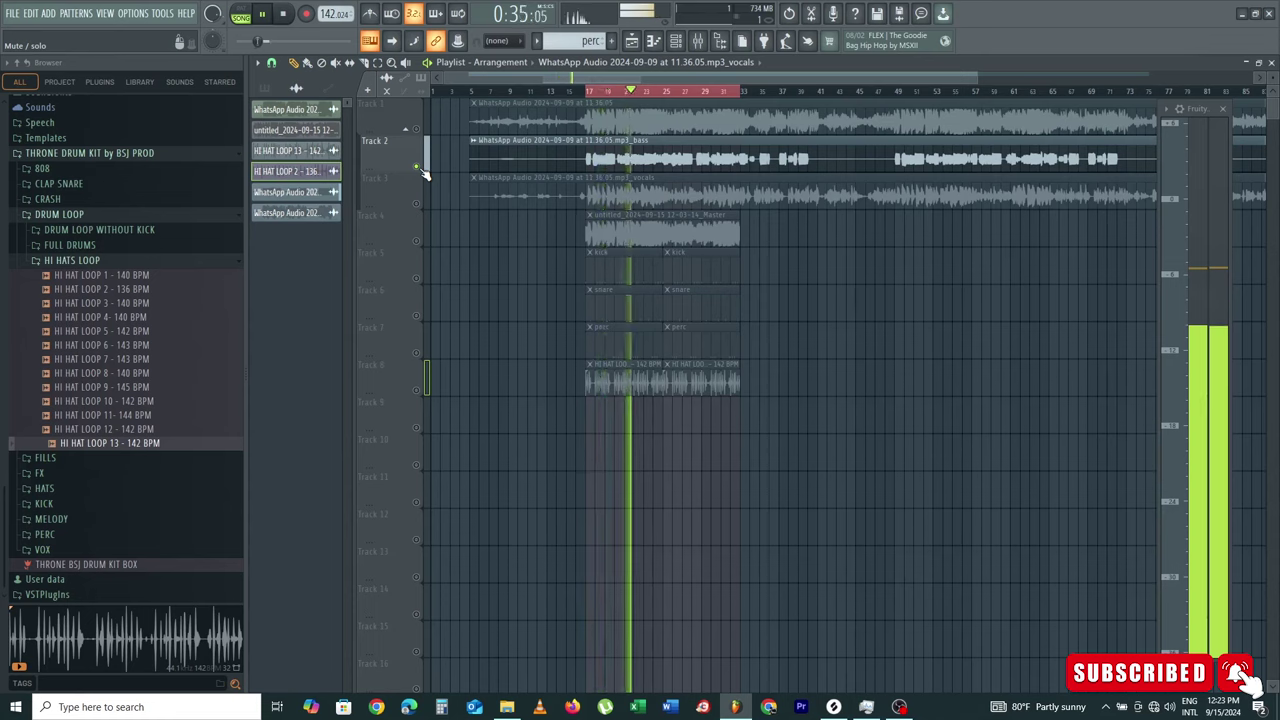
{"action": "key", "text": "space"}
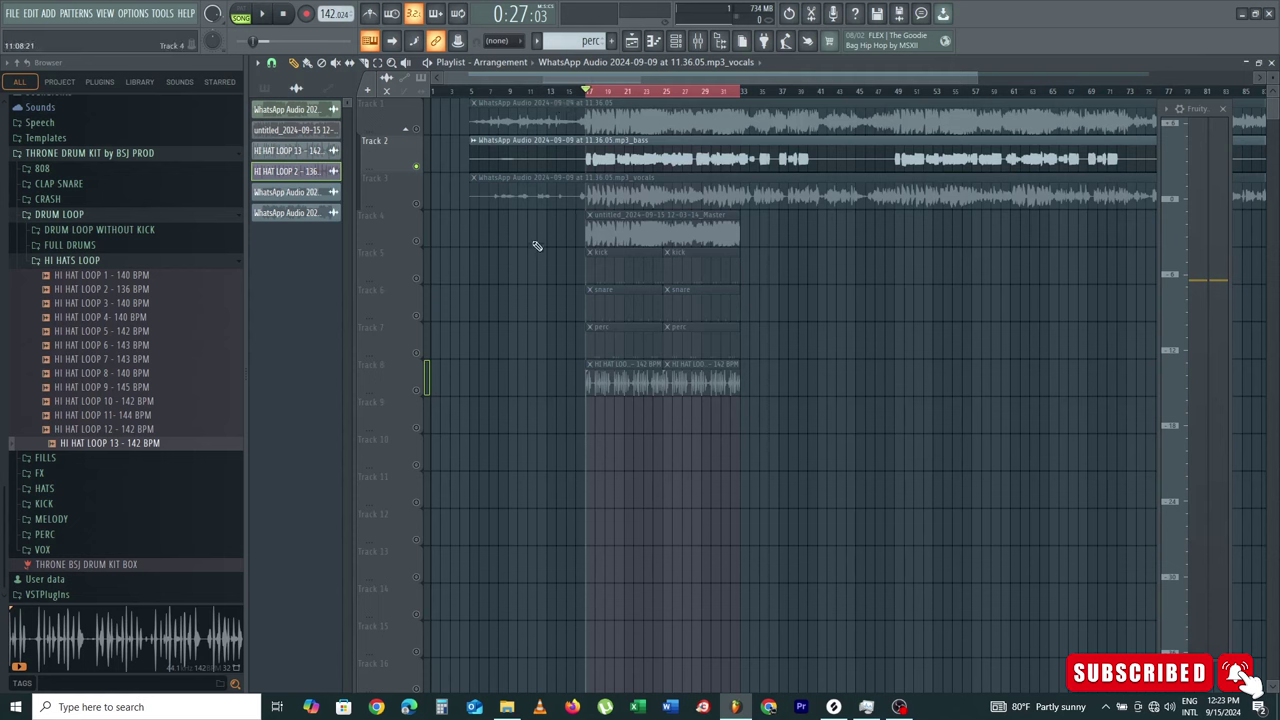
{"action": "right_click", "coordinate": [414, 199]}
{"action": "key", "text": "space"}
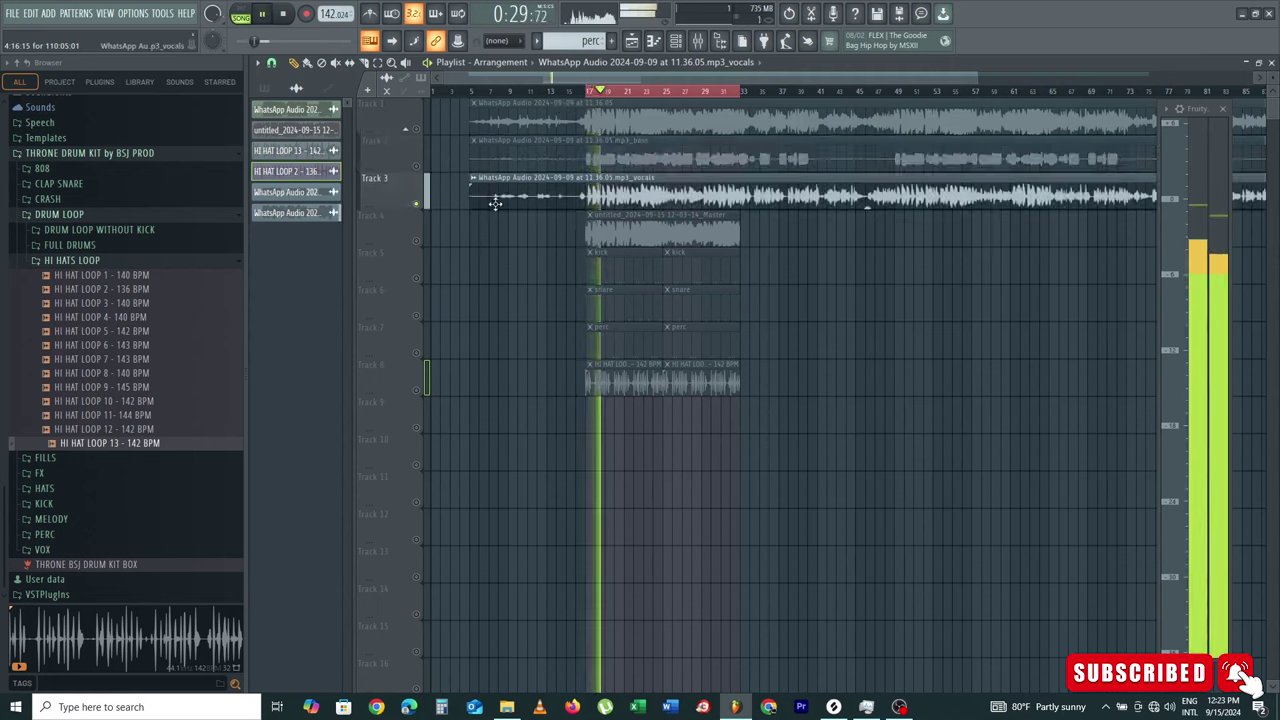
{"action": "key", "text": "space"}
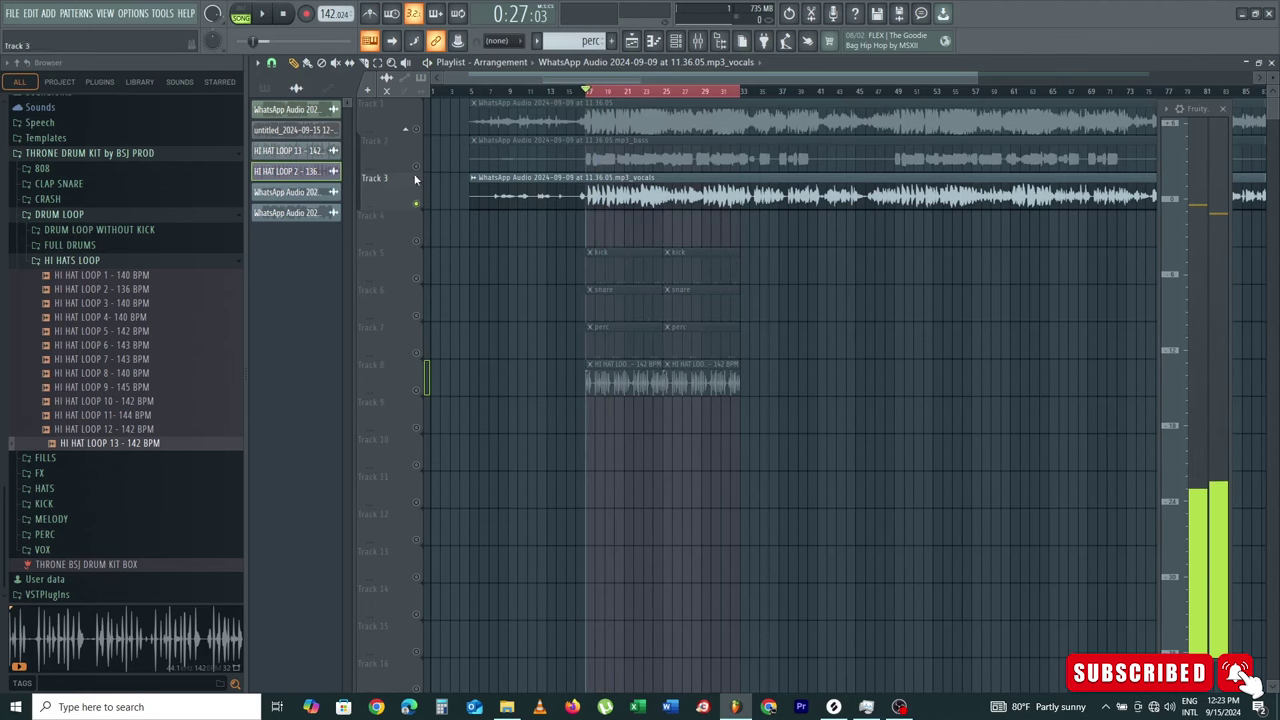
Step: Unmute the kick, snare, perc and hi-hat tracks and play vocals with the drums
{"action": "left_click", "coordinate": [416, 278]}
{"action": "left_click", "coordinate": [416, 315]}
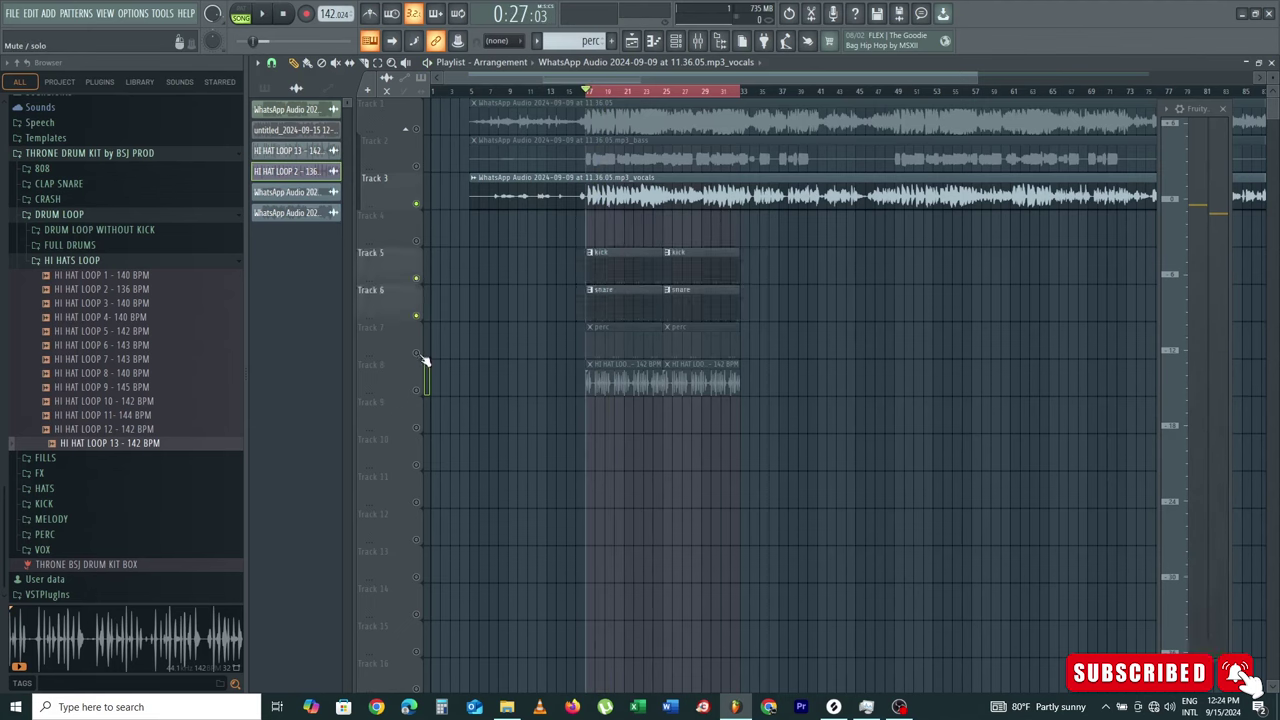
{"action": "left_click", "coordinate": [416, 353]}
{"action": "left_click", "coordinate": [416, 390]}
{"action": "key", "text": "space"}
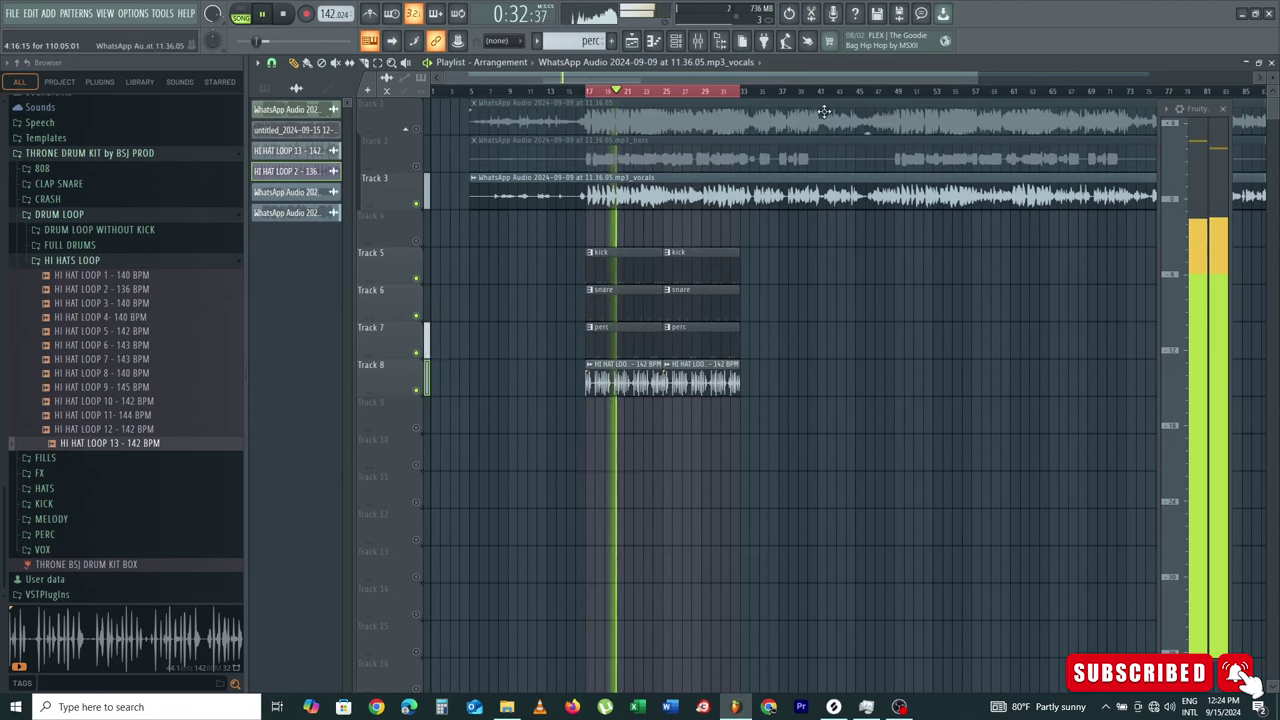
{"action": "double_click", "coordinate": [724, 181]}
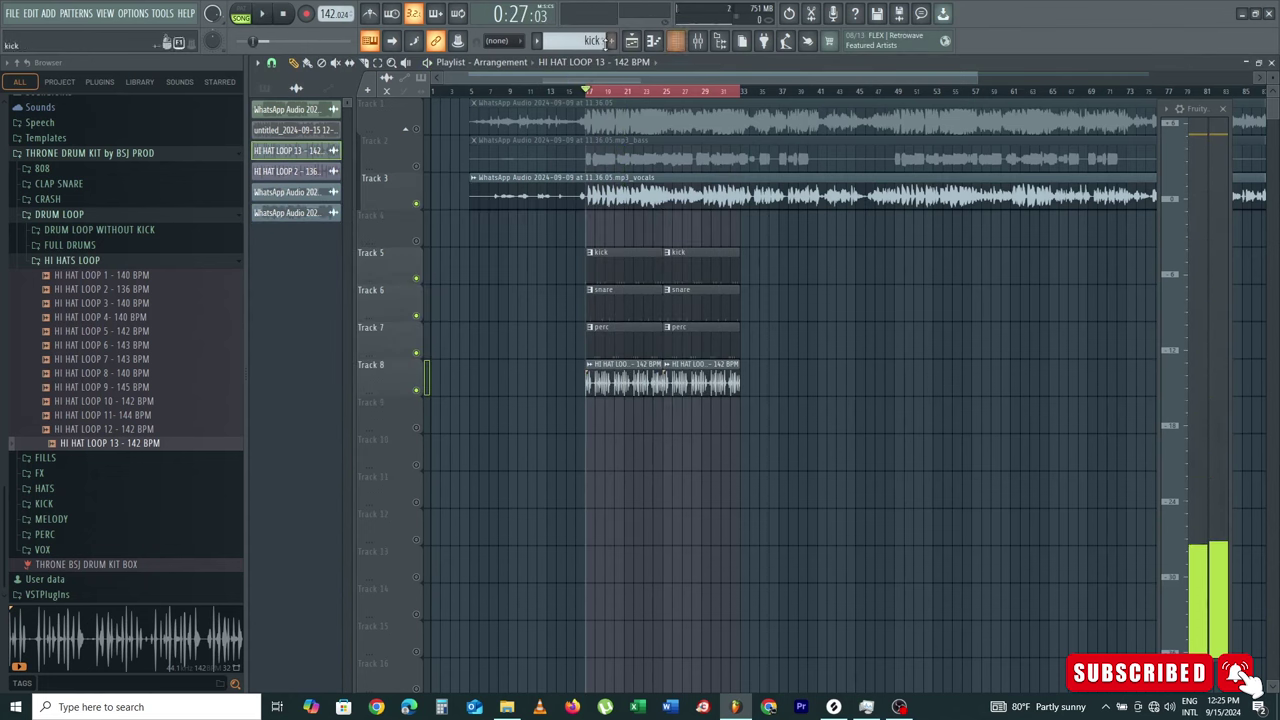
Step: Create a new pattern named 808
{"action": "key", "text": "F4"}
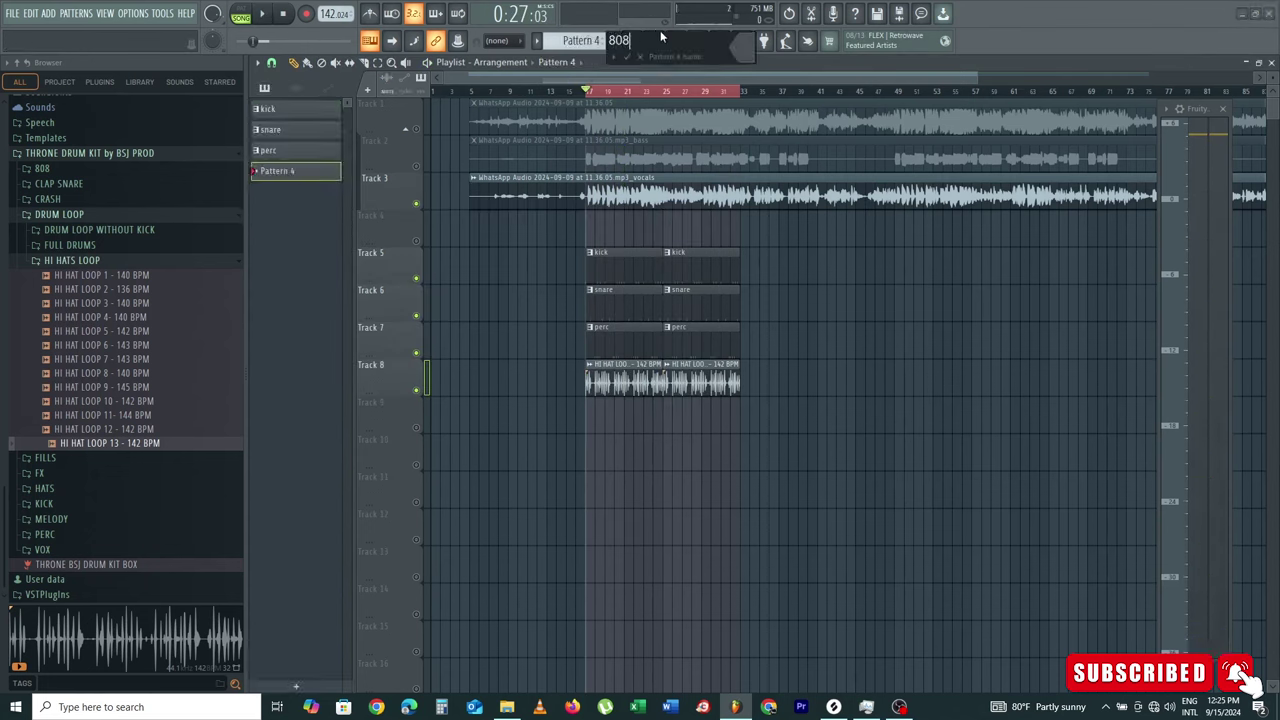
{"action": "type", "text": "808"}
{"action": "key", "text": "Return"}
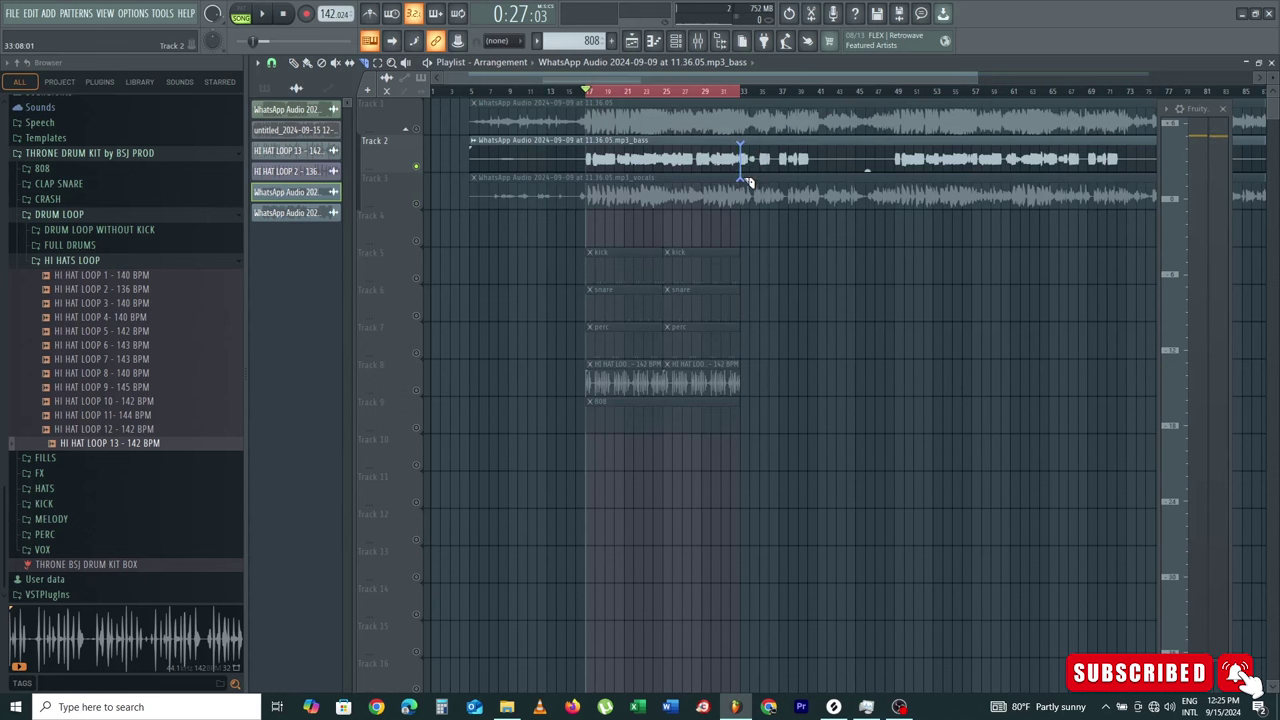
Step: Slice the bass stem at bar 33 and make its first part a unique sample
{"action": "left_click", "coordinate": [748, 182]}
{"action": "scroll", "coordinate": [757, 91], "scroll_direction": "up", "scroll_amount": 4}
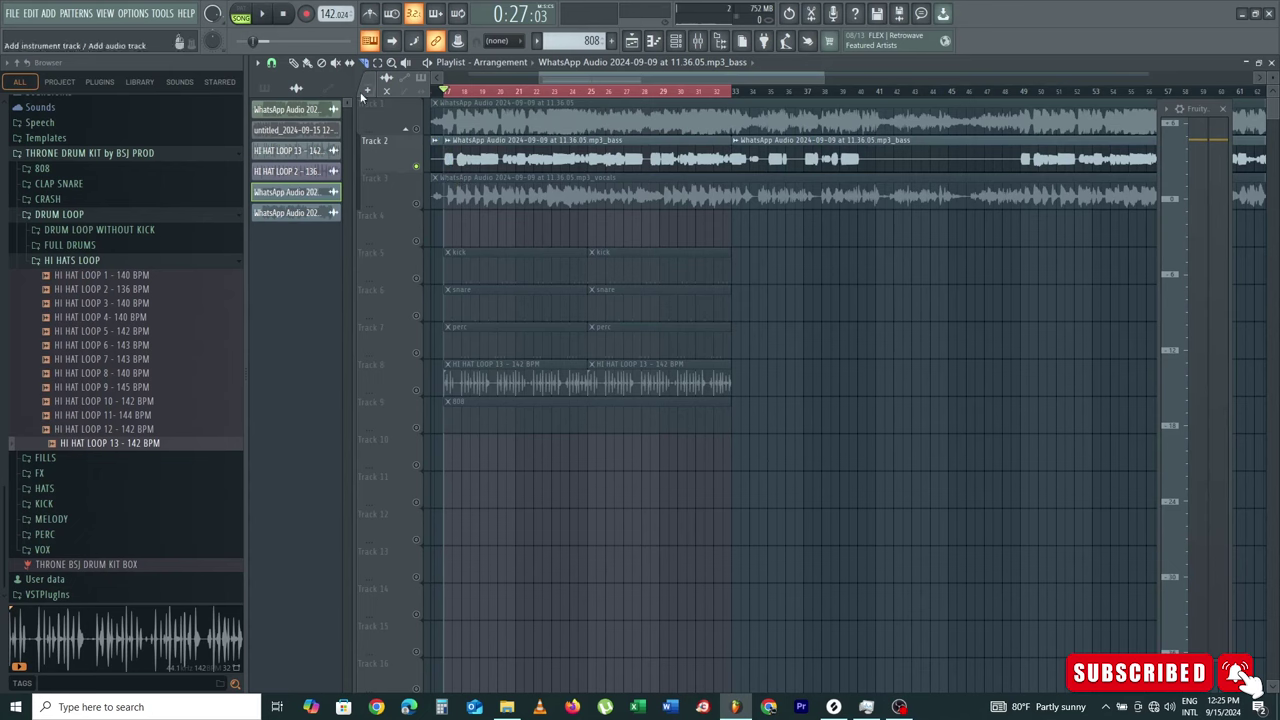
{"action": "left_click", "coordinate": [449, 145]}
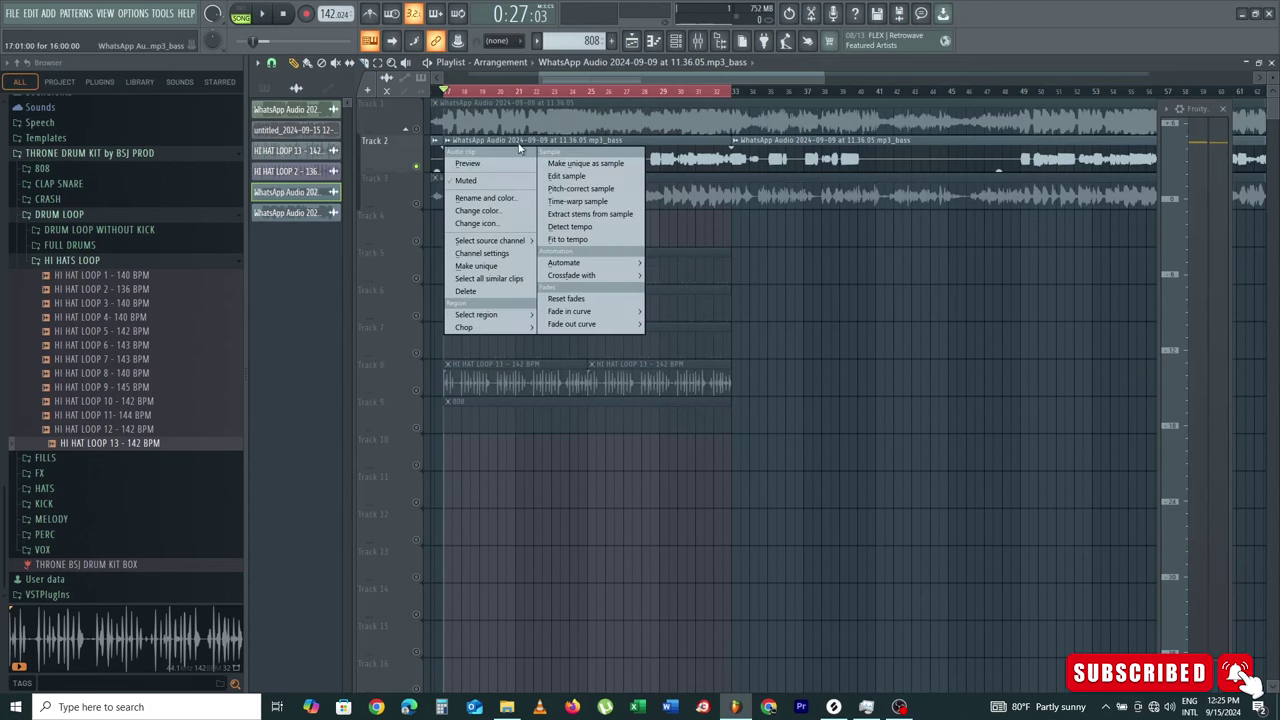
{"action": "left_click", "coordinate": [590, 163]}
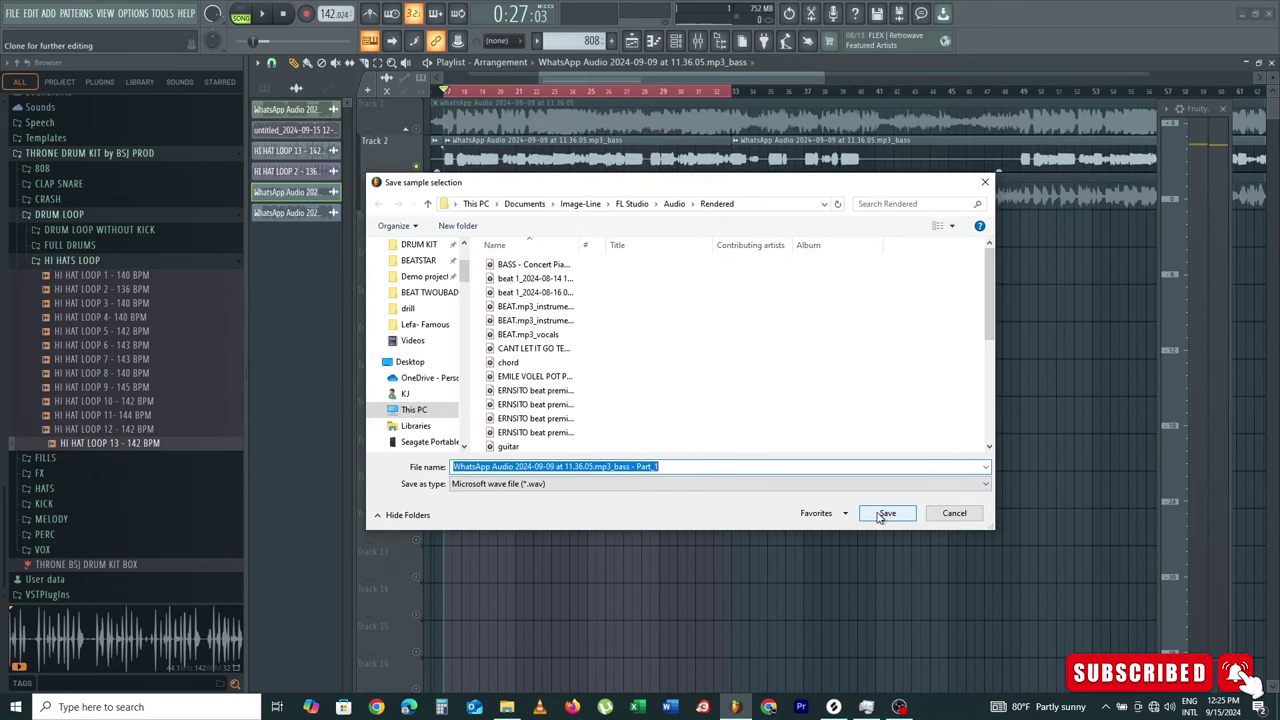
Step: Save Part_1 as a WAV and open it in the Newtone pitch corrector
{"action": "left_click", "coordinate": [886, 516]}
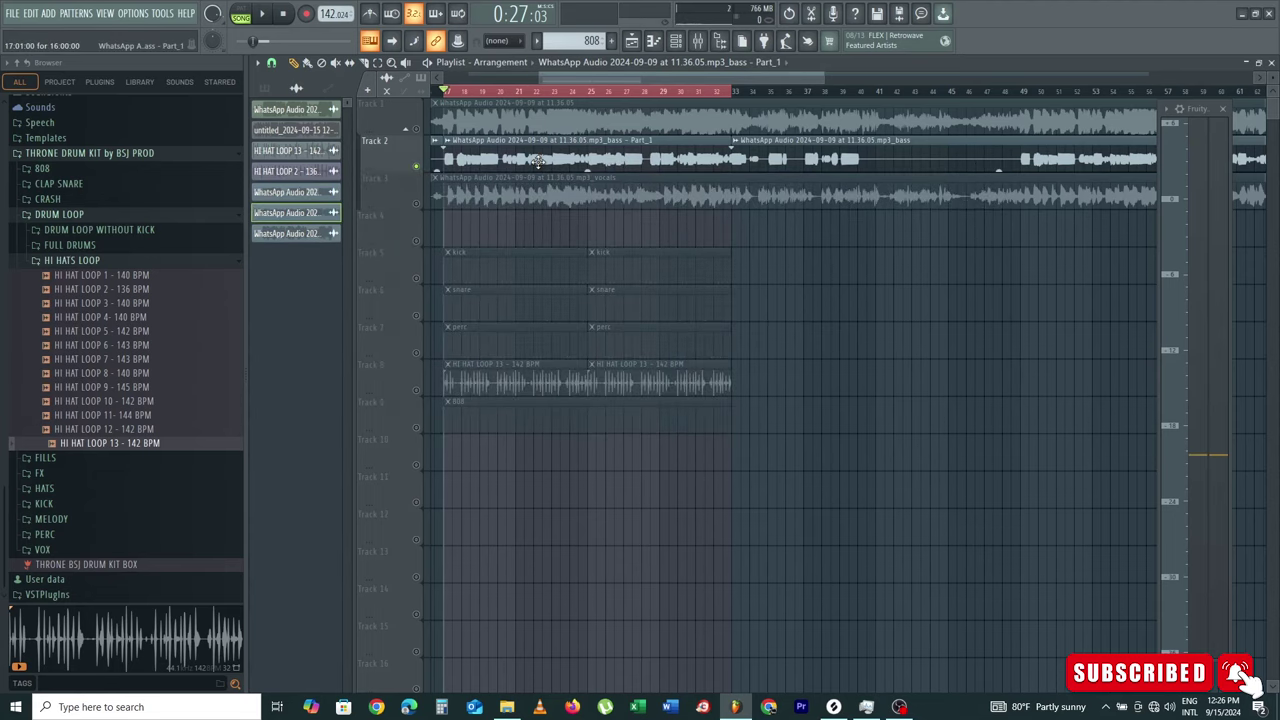
{"action": "double_click", "coordinate": [538, 160]}
{"action": "right_click", "coordinate": [543, 476]}
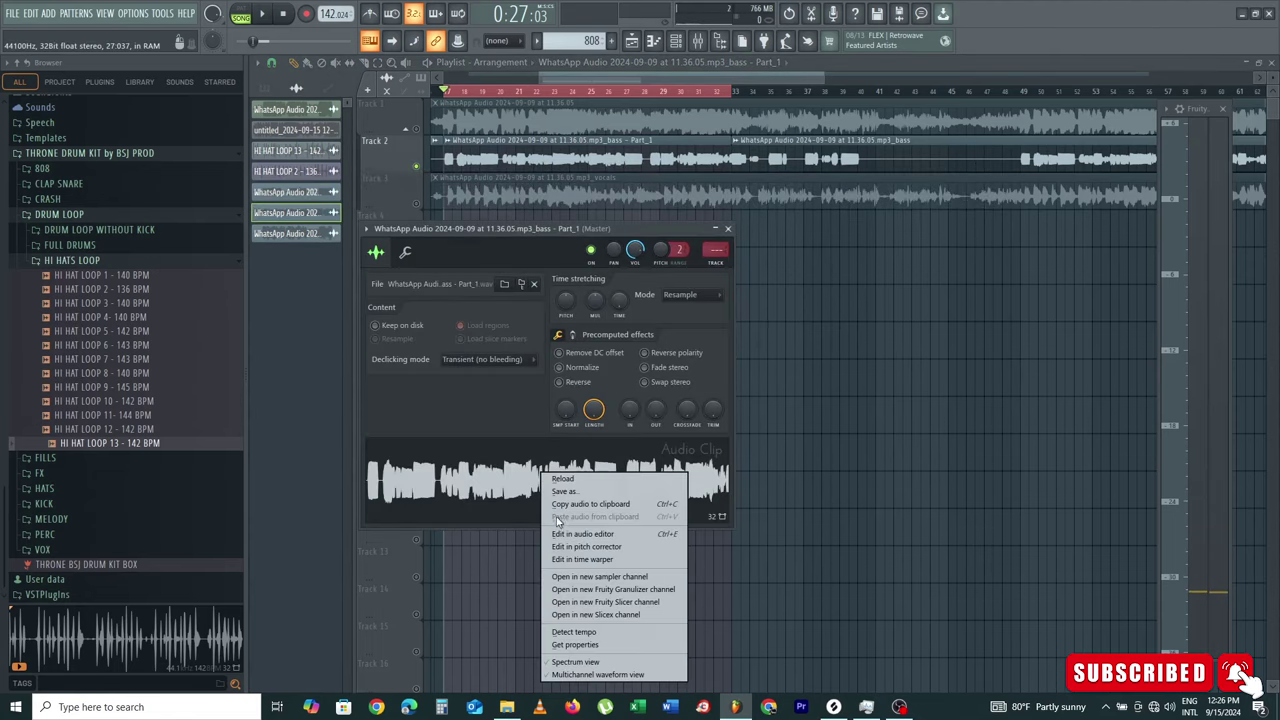
{"action": "left_click", "coordinate": [622, 548]}
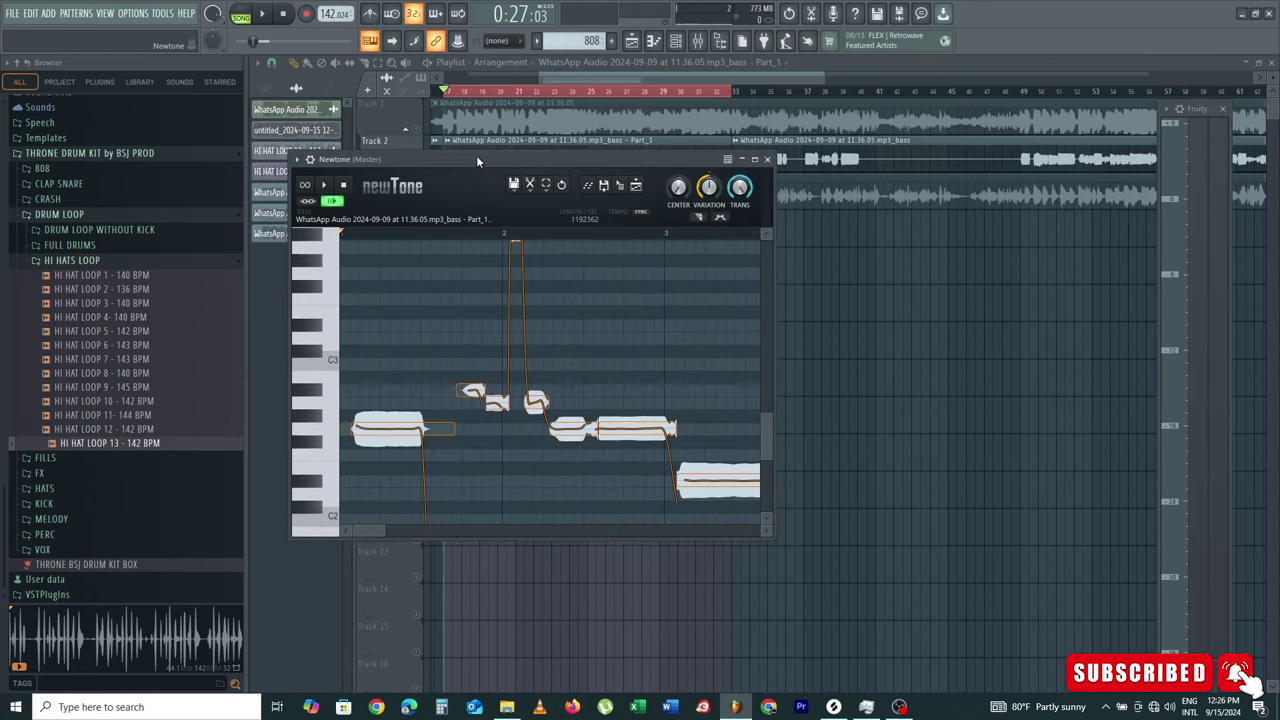
Step: Reposition the Newtone window and zoom out its note view
{"action": "left_click_drag", "start_coordinate": [477, 158], "coordinate": [618, 44]}
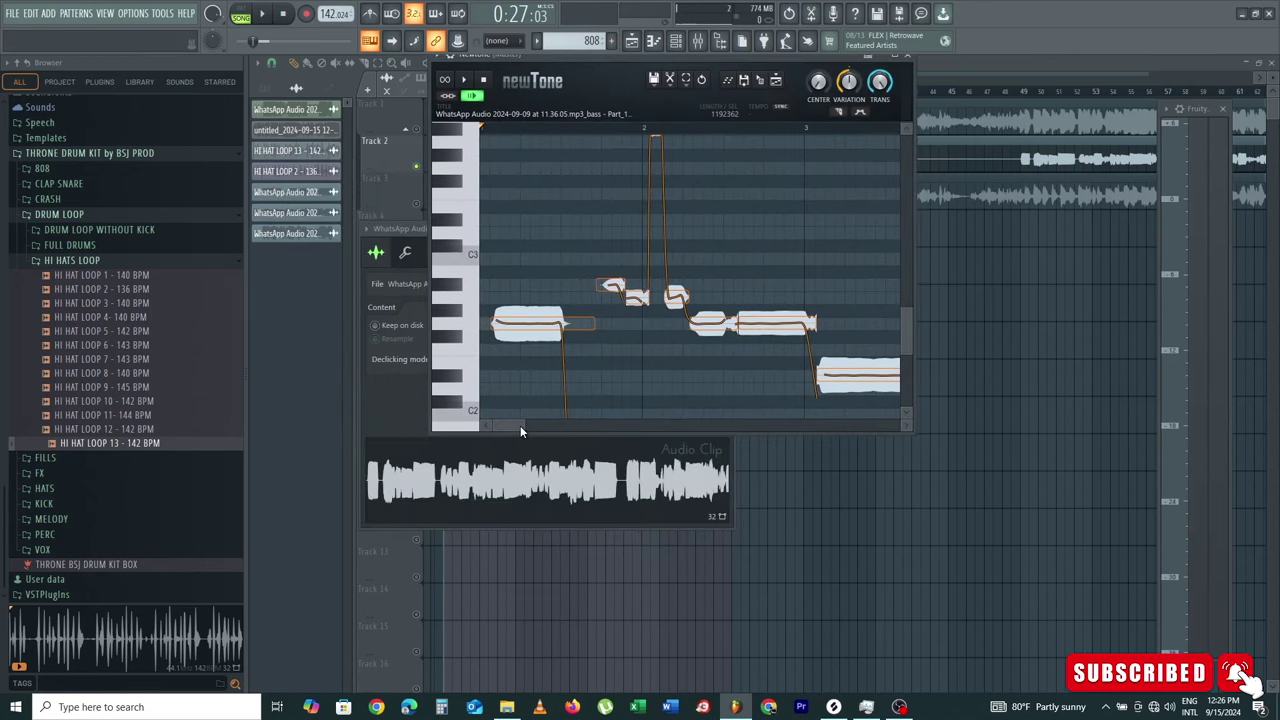
{"action": "left_click_drag", "start_coordinate": [522, 424], "coordinate": [730, 424]}
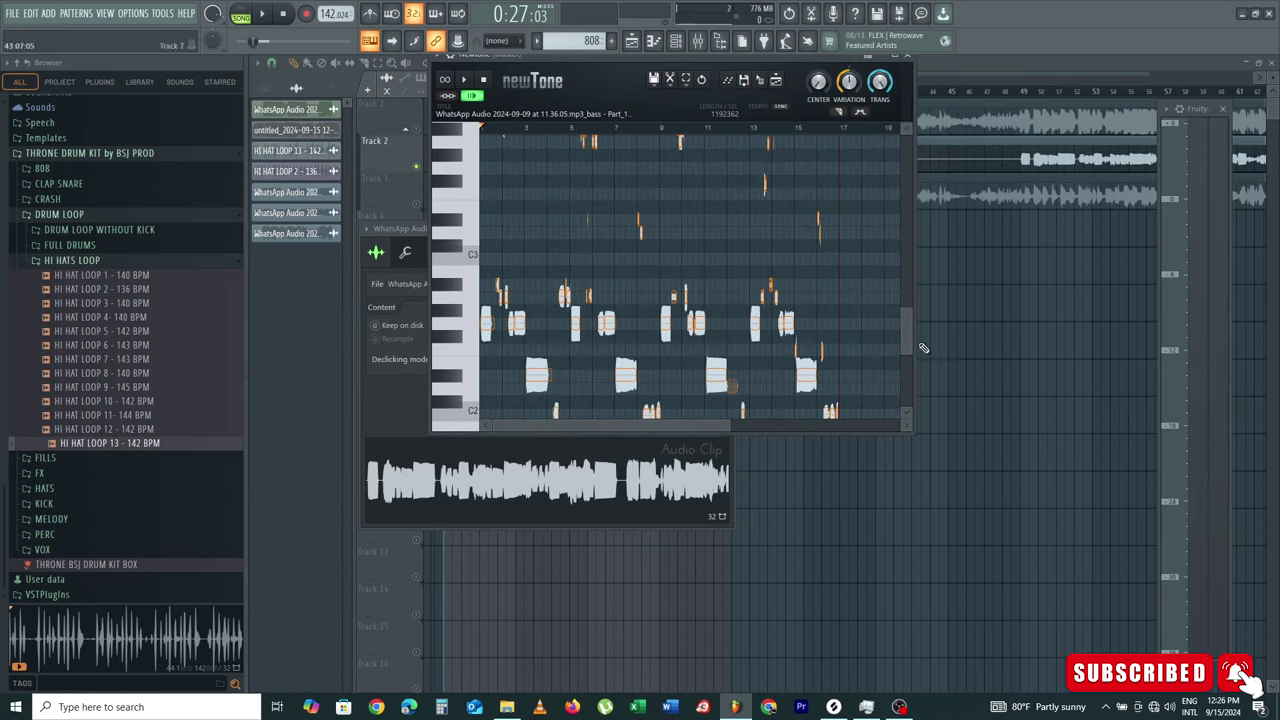
{"action": "left_click_drag", "start_coordinate": [905, 336], "coordinate": [932, 344]}
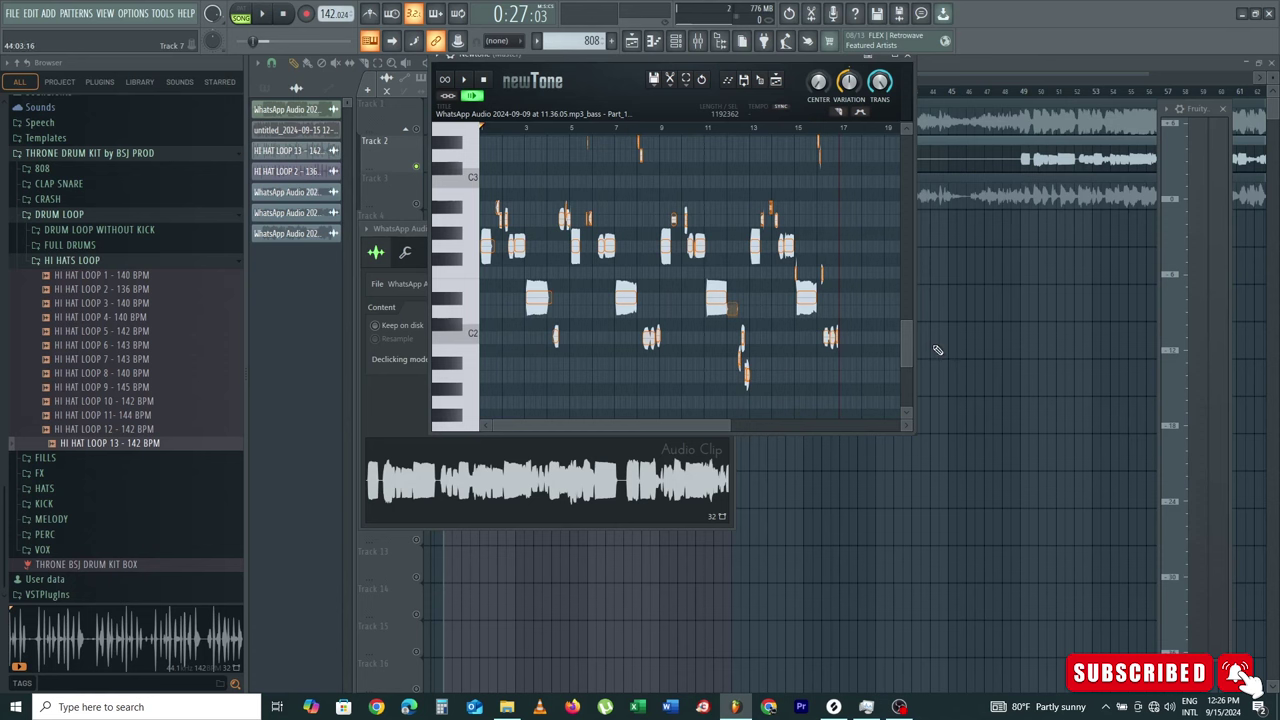
{"action": "left_click_drag", "start_coordinate": [670, 65], "coordinate": [868, 118]}
Step: Add a Sampler channel and send Newtone's detected bass notes to its piano roll in the 808 pattern
{"action": "left_click", "coordinate": [676, 40]}
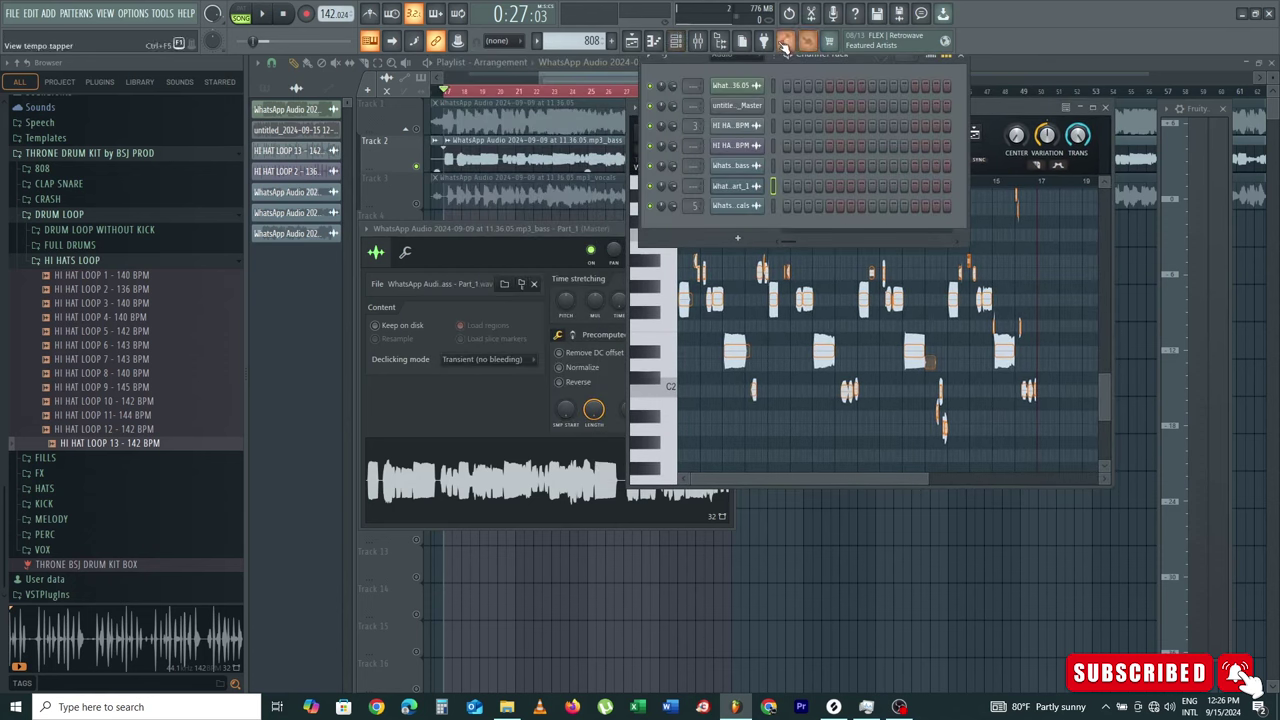
{"action": "left_click", "coordinate": [725, 55]}
{"action": "left_click", "coordinate": [731, 97]}
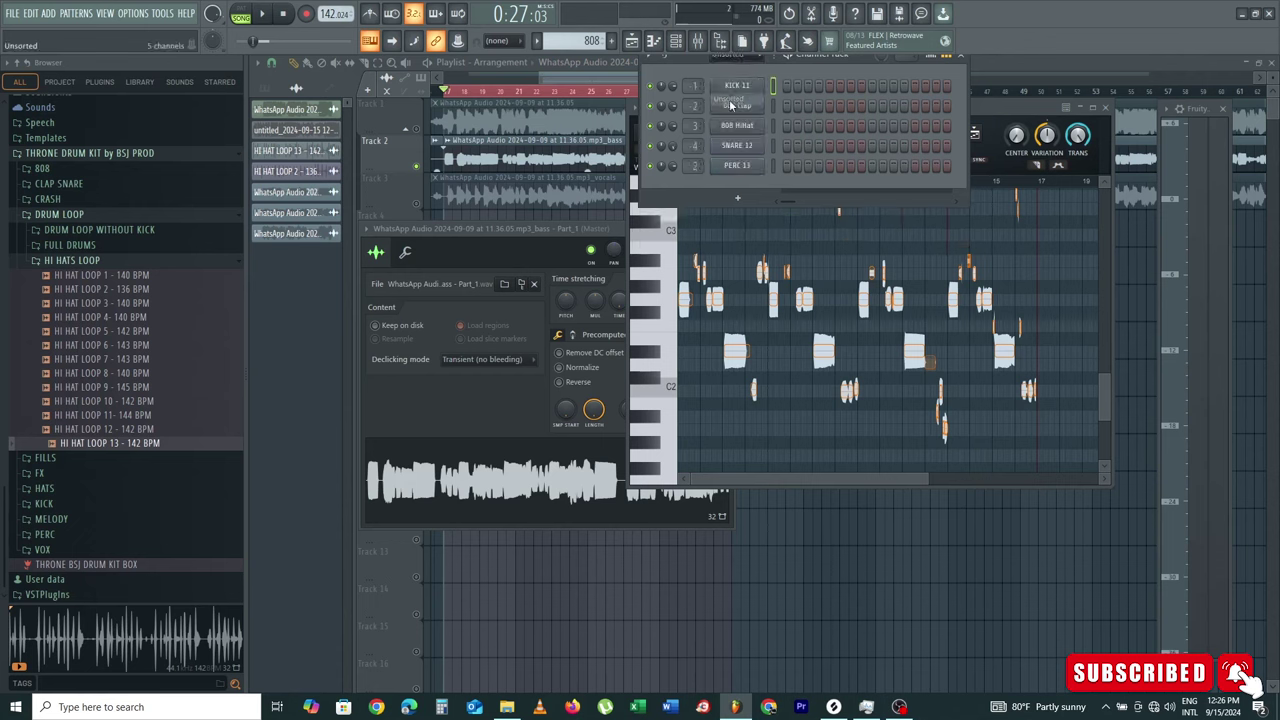
{"action": "left_click", "coordinate": [737, 187]}
{"action": "left_click", "coordinate": [1001, 113]}
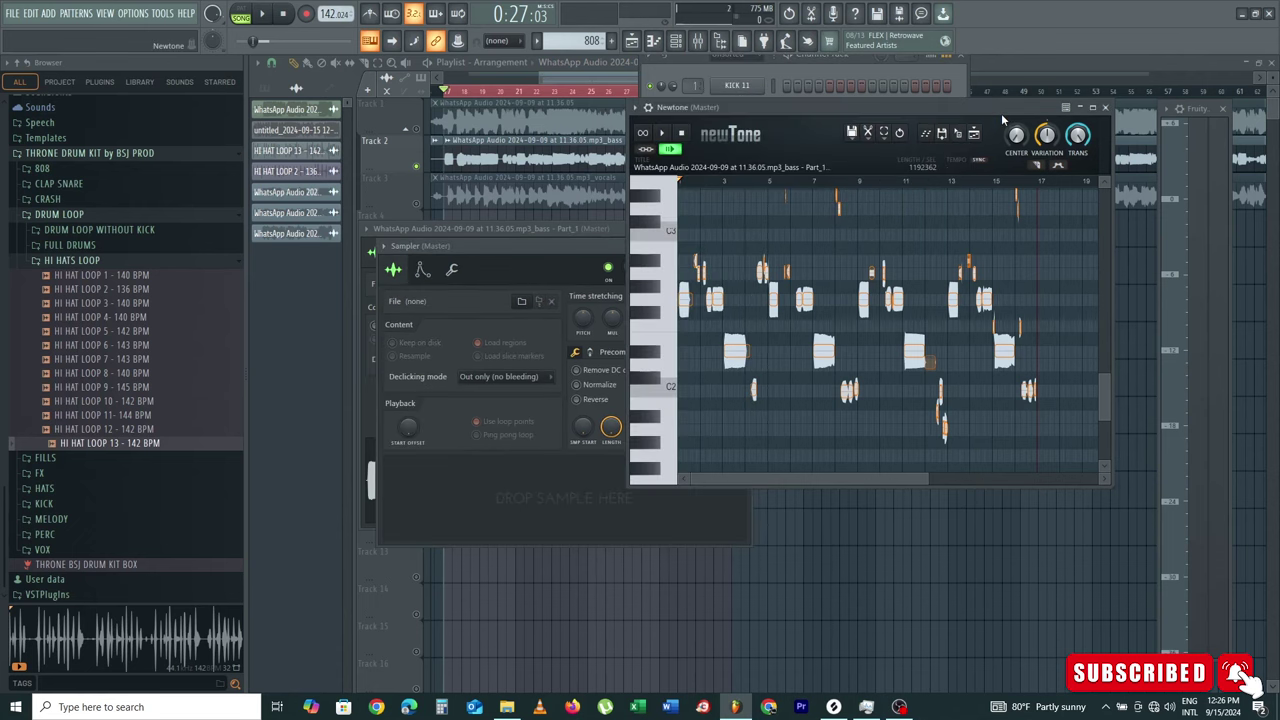
{"action": "left_click", "coordinate": [795, 67]}
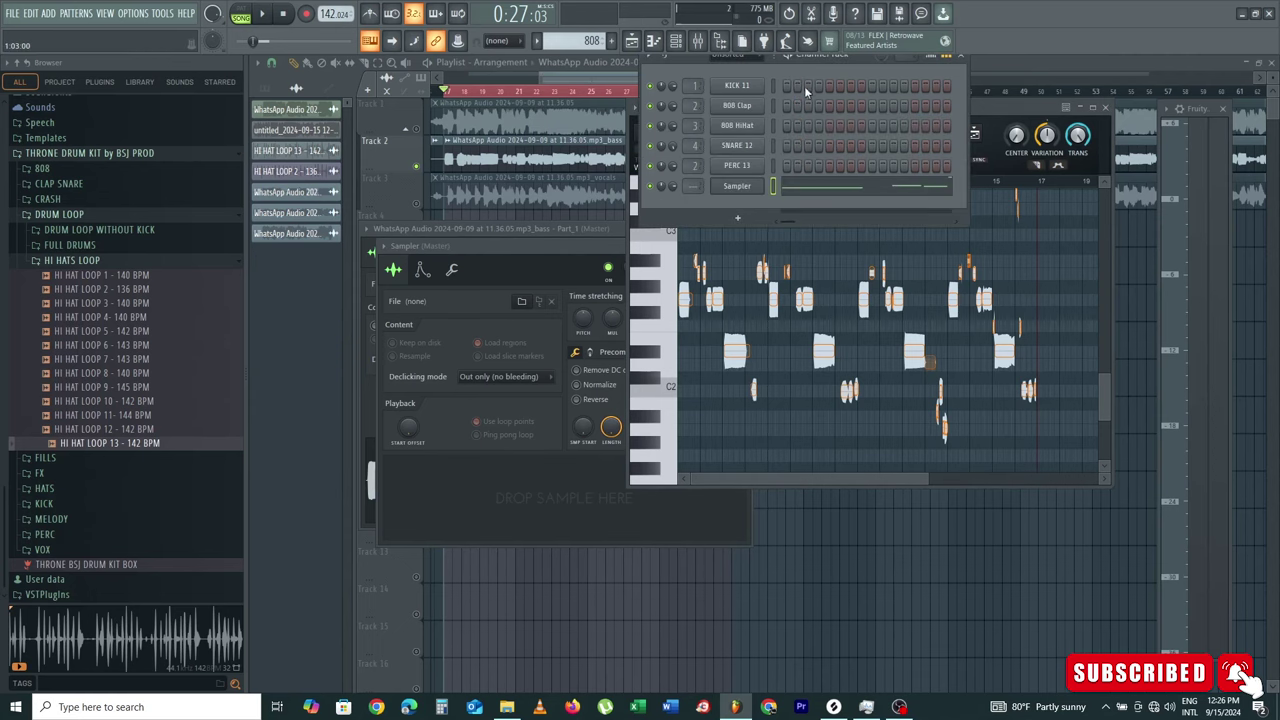
{"action": "left_click", "coordinate": [831, 195]}
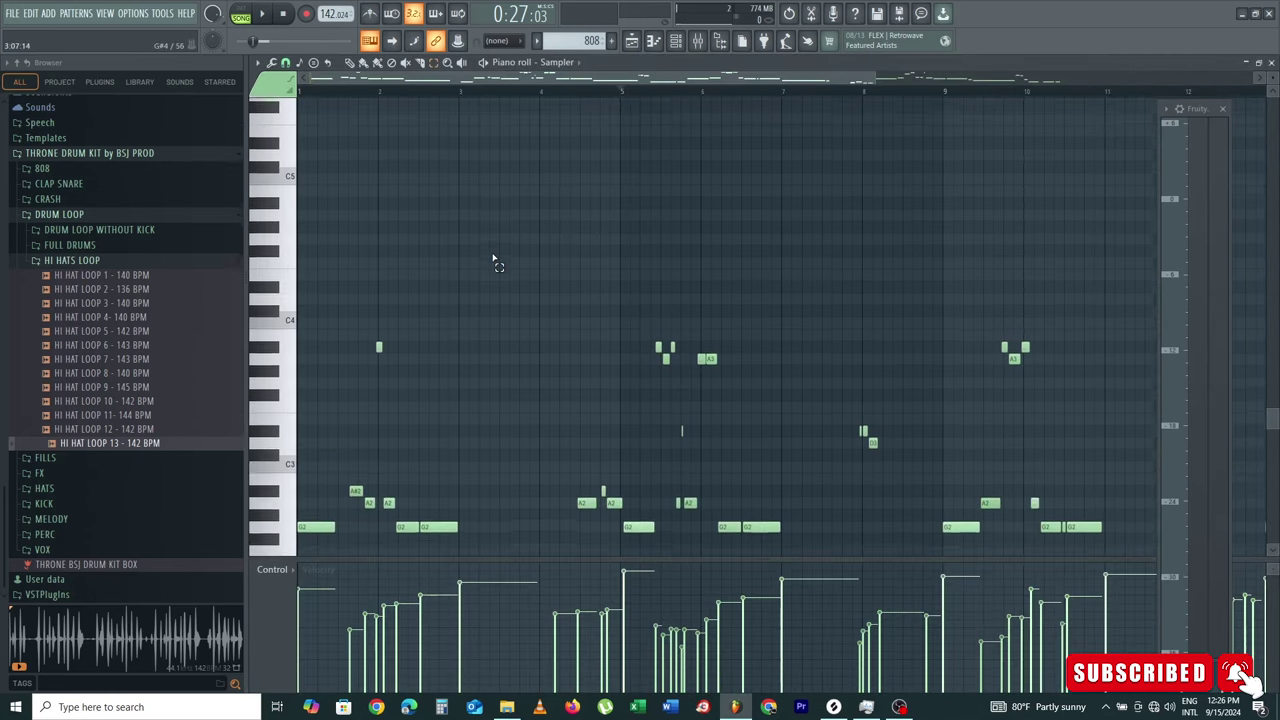
{"action": "scroll", "coordinate": [494, 262], "scroll_direction": "down", "scroll_amount": 5}
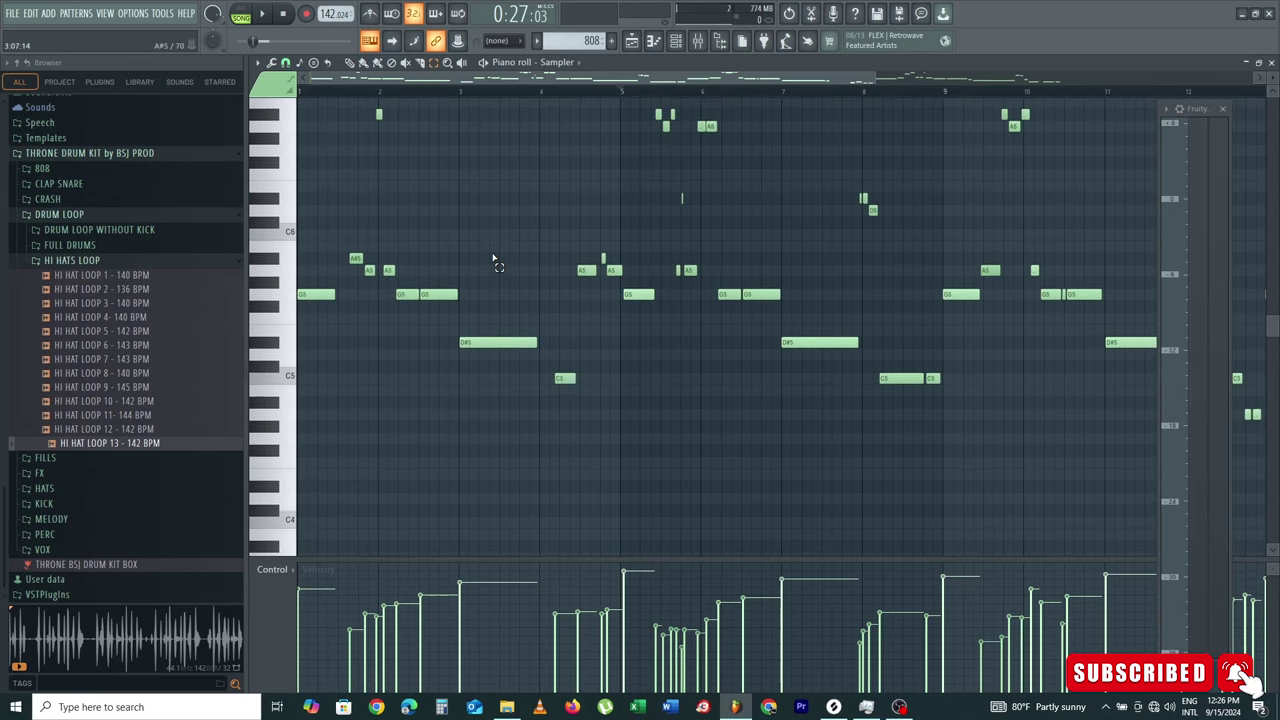
{"action": "left_click", "coordinate": [645, 42]}
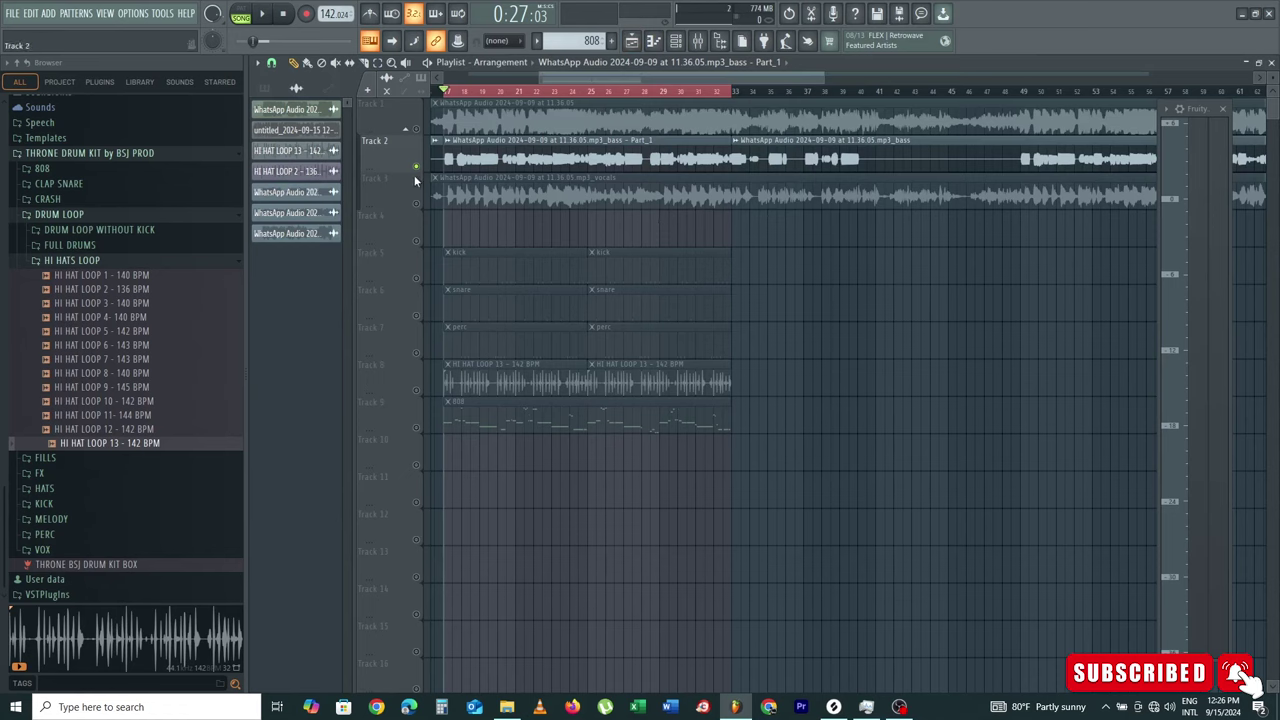
Step: Preview 808_1_C, 808_2_G, 808_9_D and 808_11_C, then add 808_11_C to the Channel Rack
{"action": "key", "text": "space"}
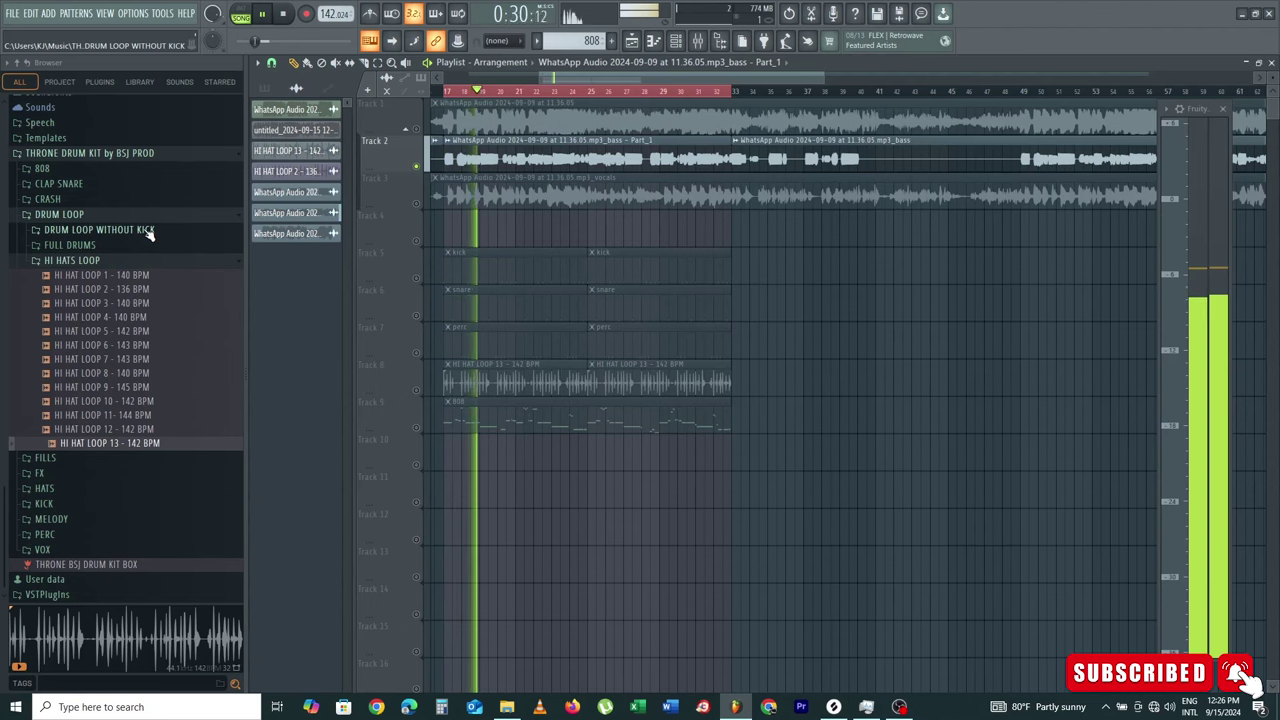
{"action": "key", "text": "space"}
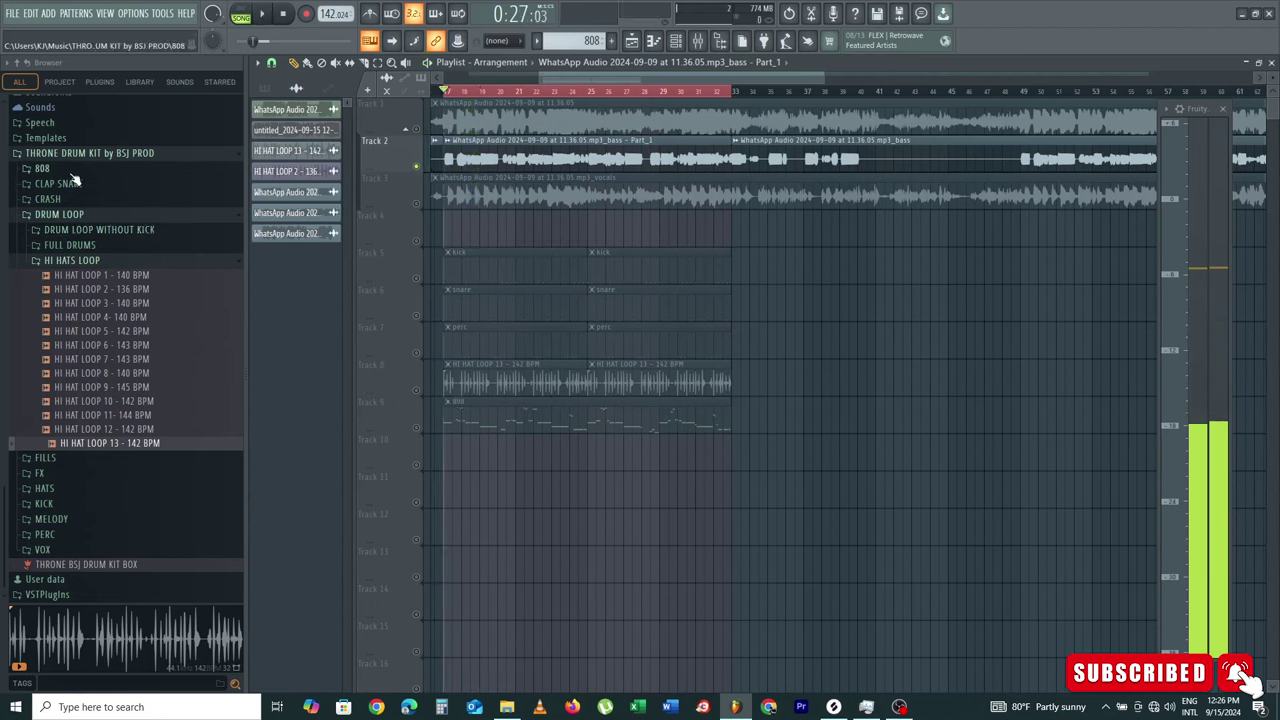
{"action": "left_click", "coordinate": [86, 170]}
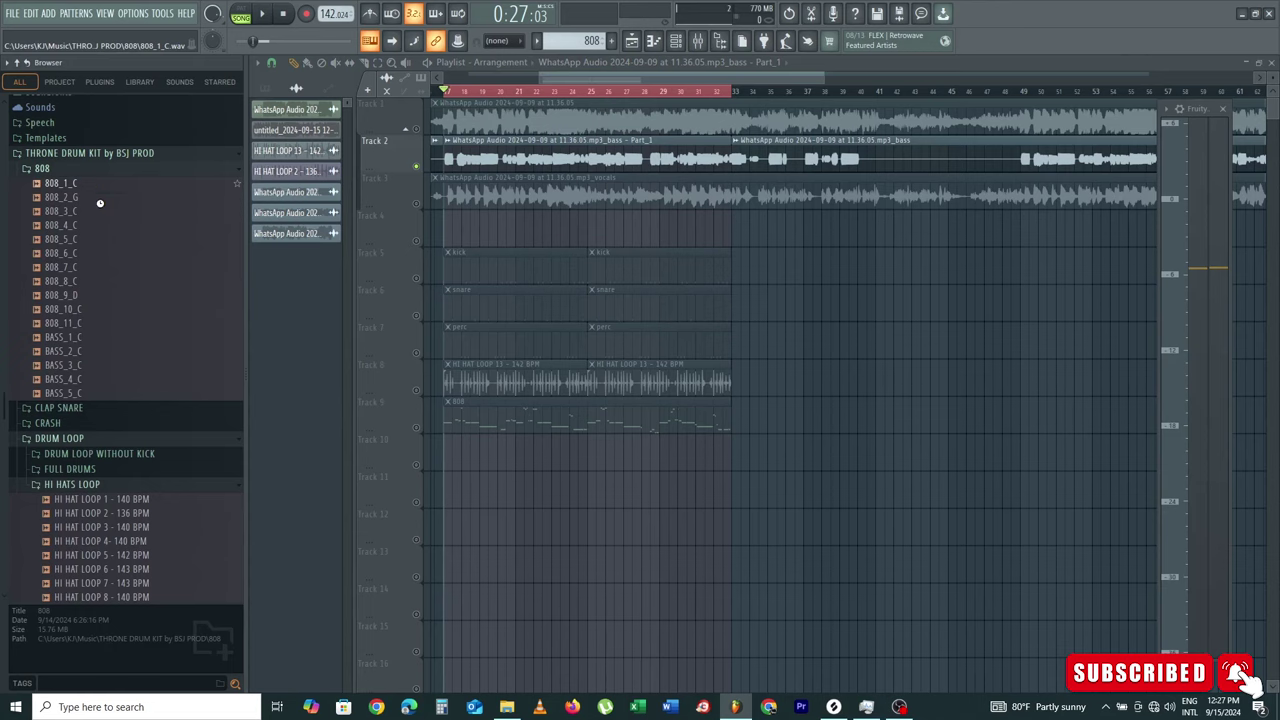
{"action": "left_click", "coordinate": [92, 187]}
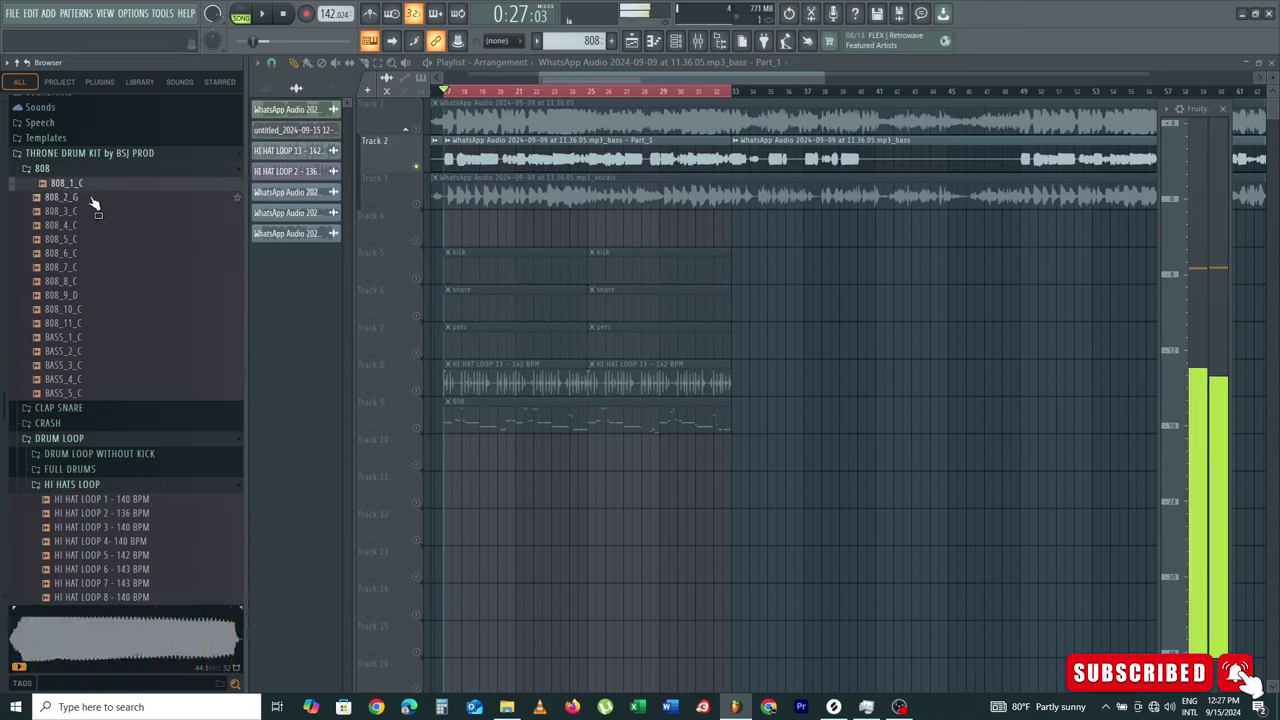
{"action": "left_click", "coordinate": [95, 201]}
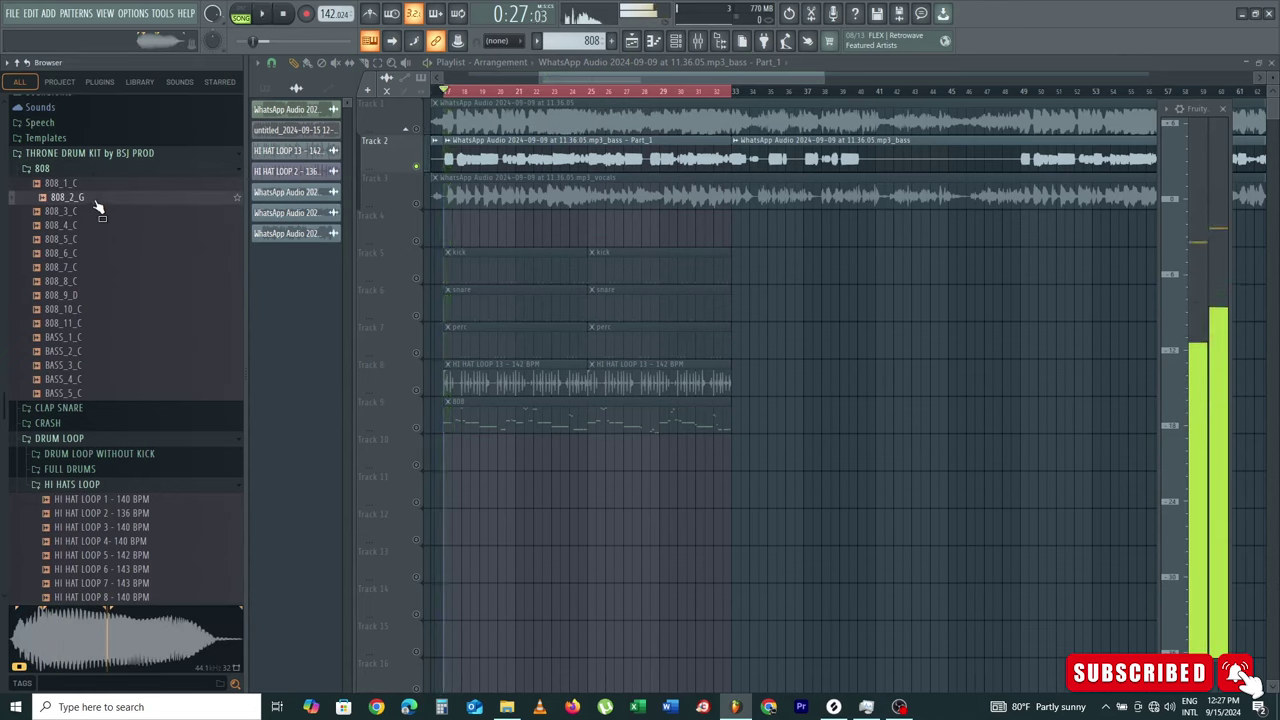
{"action": "left_click", "coordinate": [80, 295]}
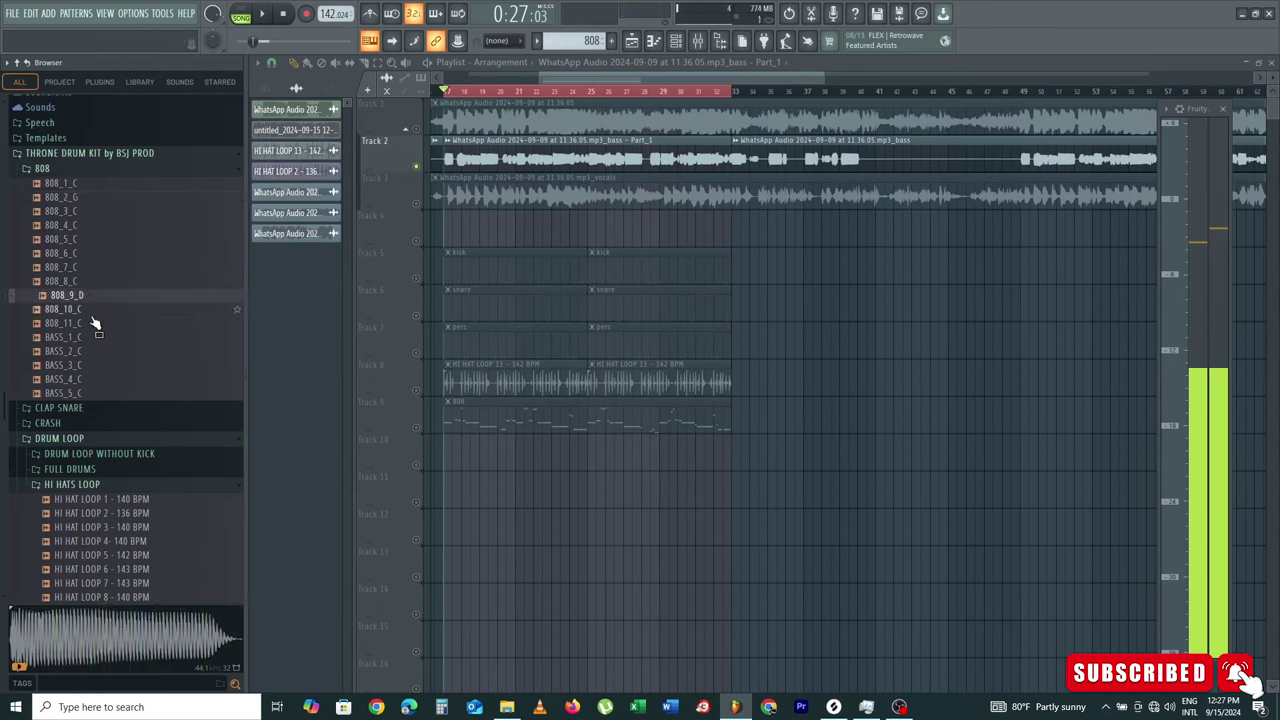
{"action": "left_click", "coordinate": [84, 325]}
{"action": "key", "text": "F6"}
{"action": "left_click_drag", "start_coordinate": [84, 330], "coordinate": [736, 207]}
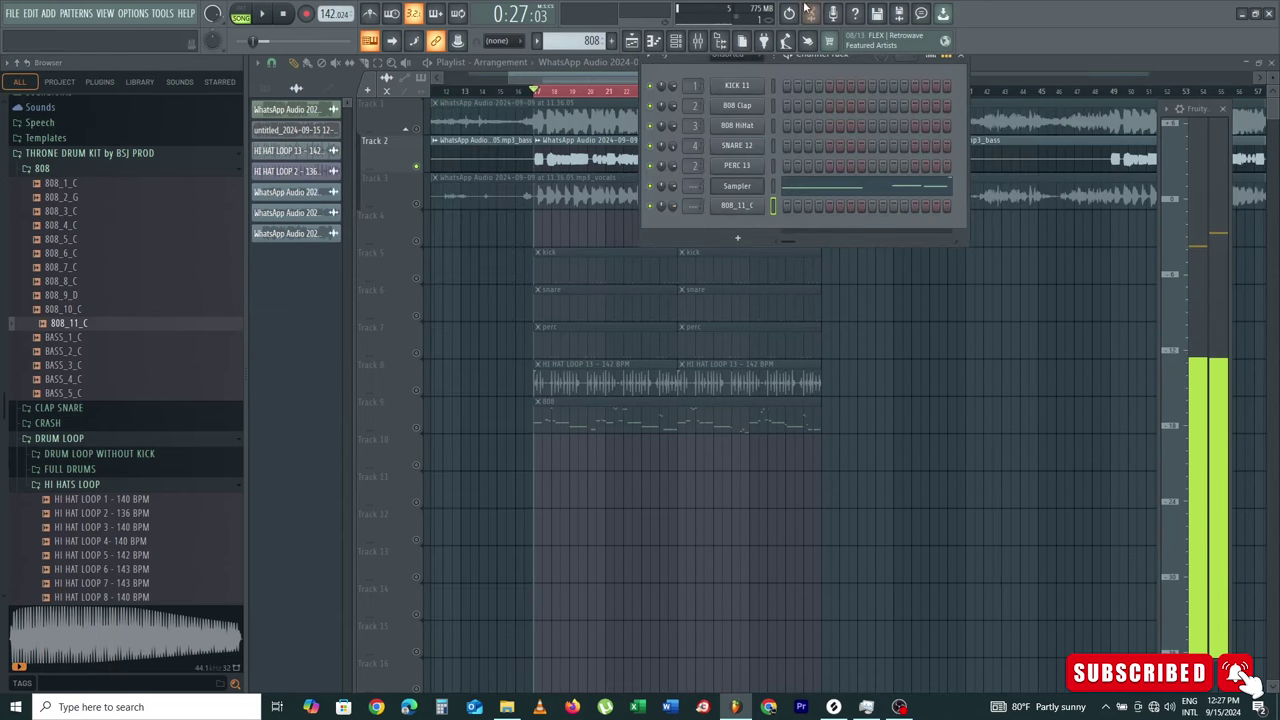
Step: Open the 808_11_C channel's piano roll and audition a note of the 808 line
{"action": "left_click", "coordinate": [633, 45]}
{"action": "right_click", "coordinate": [738, 206]}
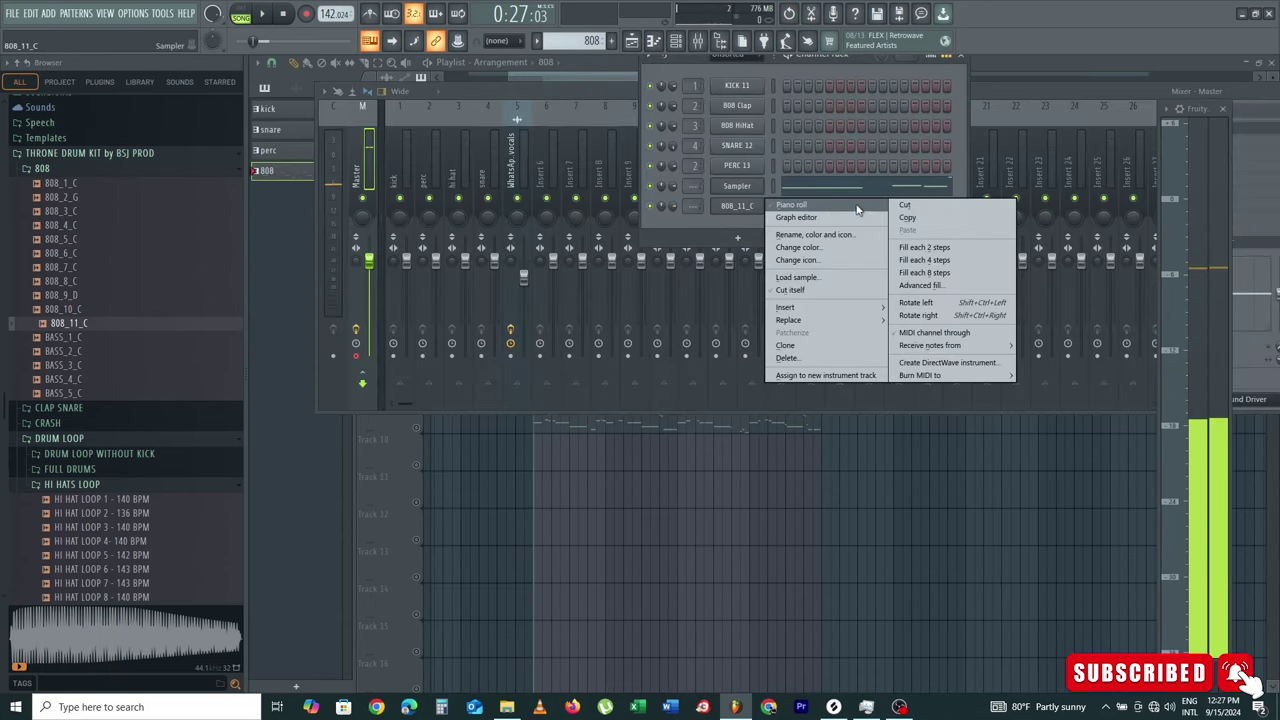
{"action": "left_click", "coordinate": [855, 209]}
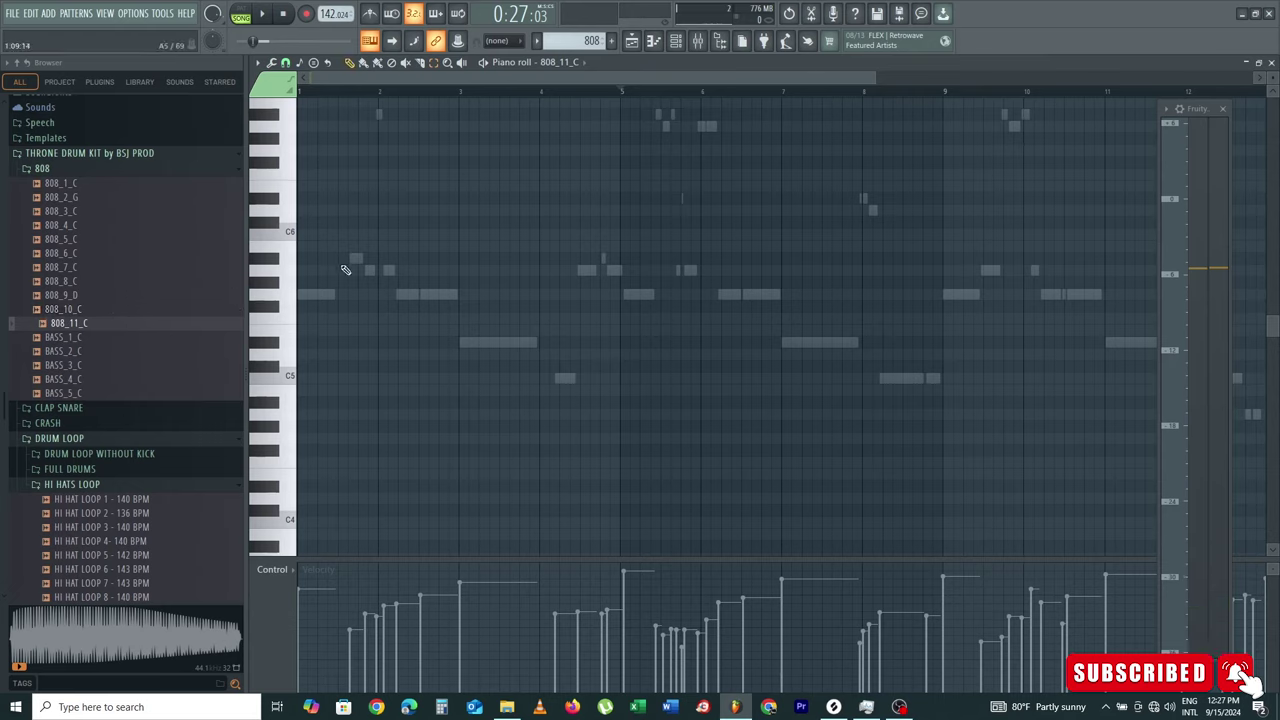
{"action": "left_click", "coordinate": [309, 296]}
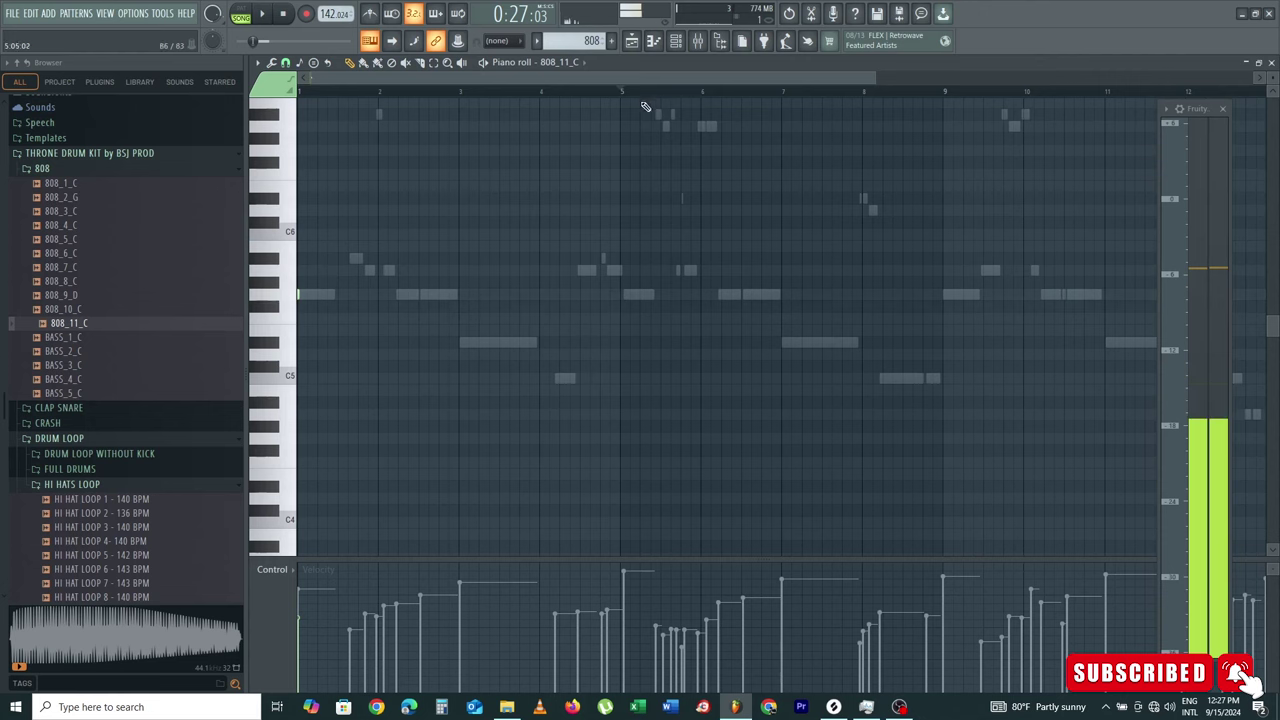
Step: Bring up the 808_11_C channel settings at its volume envelope
{"action": "left_click", "coordinate": [676, 40]}
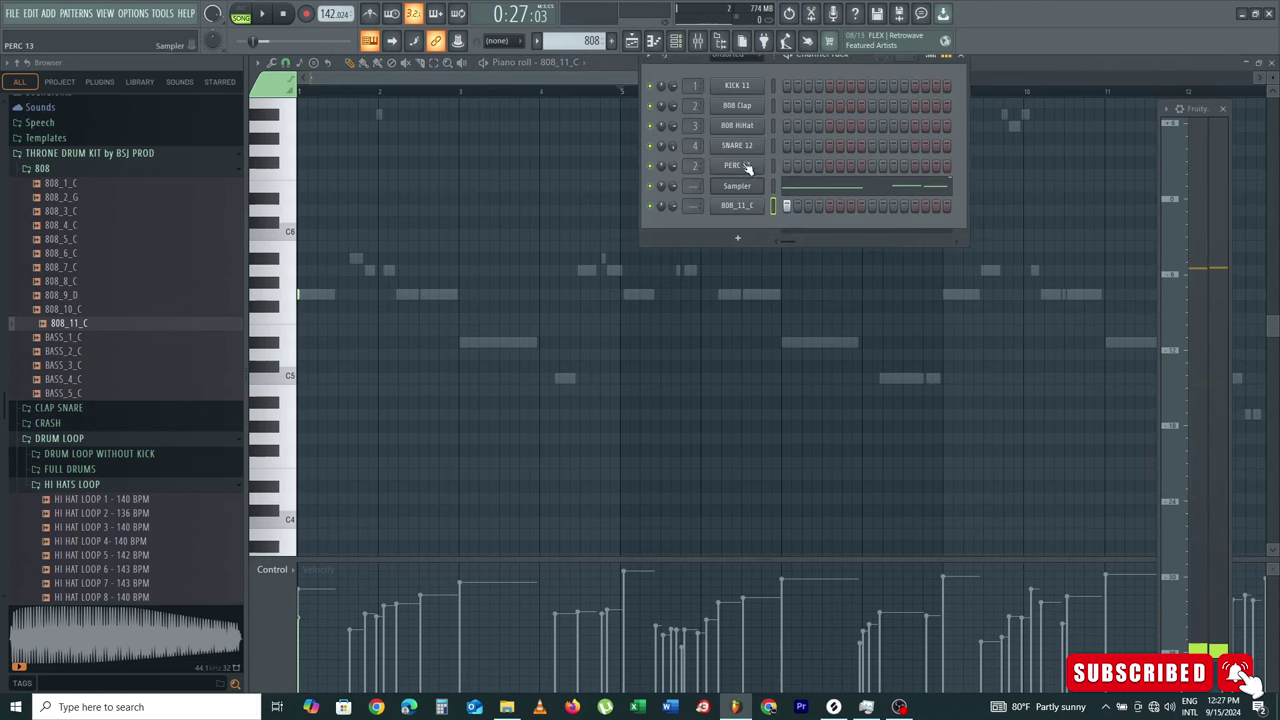
{"action": "left_click", "coordinate": [738, 206]}
{"action": "left_click", "coordinate": [301, 150]}
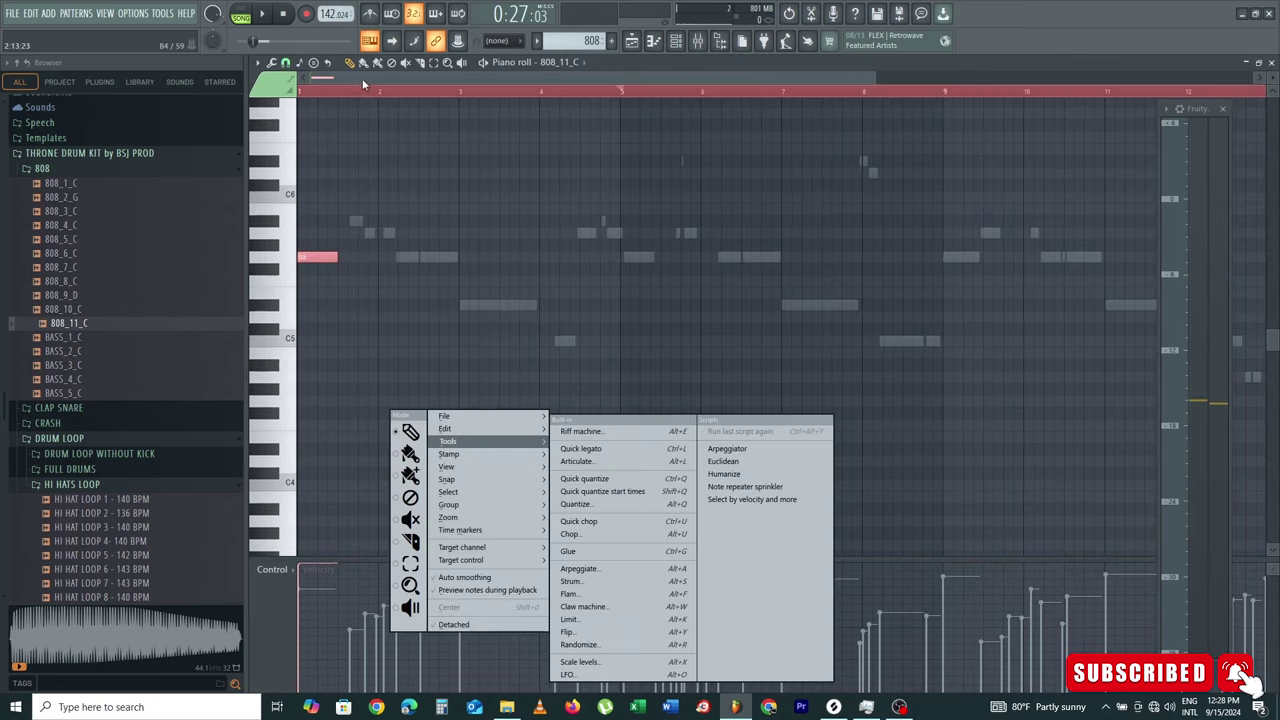
Step: Add an A#5 note after the first G5, shorten it, and delete a stray A5 note
{"action": "left_click", "coordinate": [362, 77]}
{"action": "key", "text": "space"}
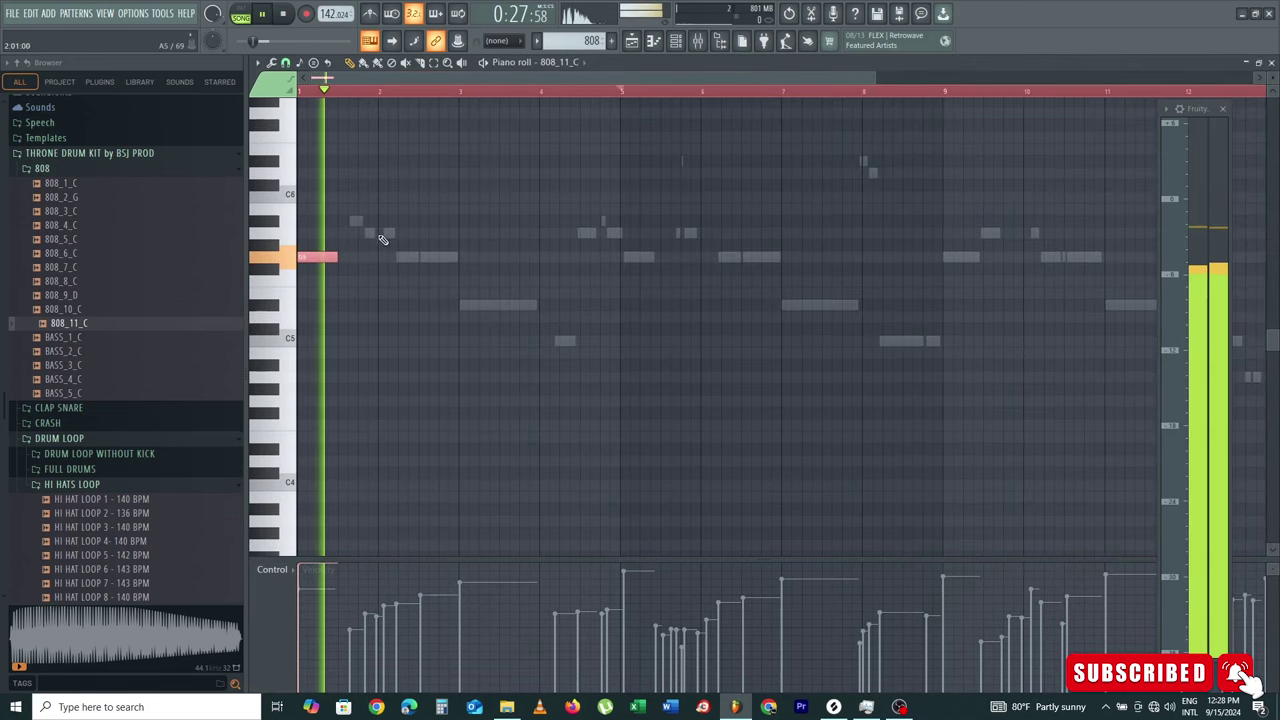
{"action": "key", "text": "space"}
{"action": "left_click", "coordinate": [357, 220]}
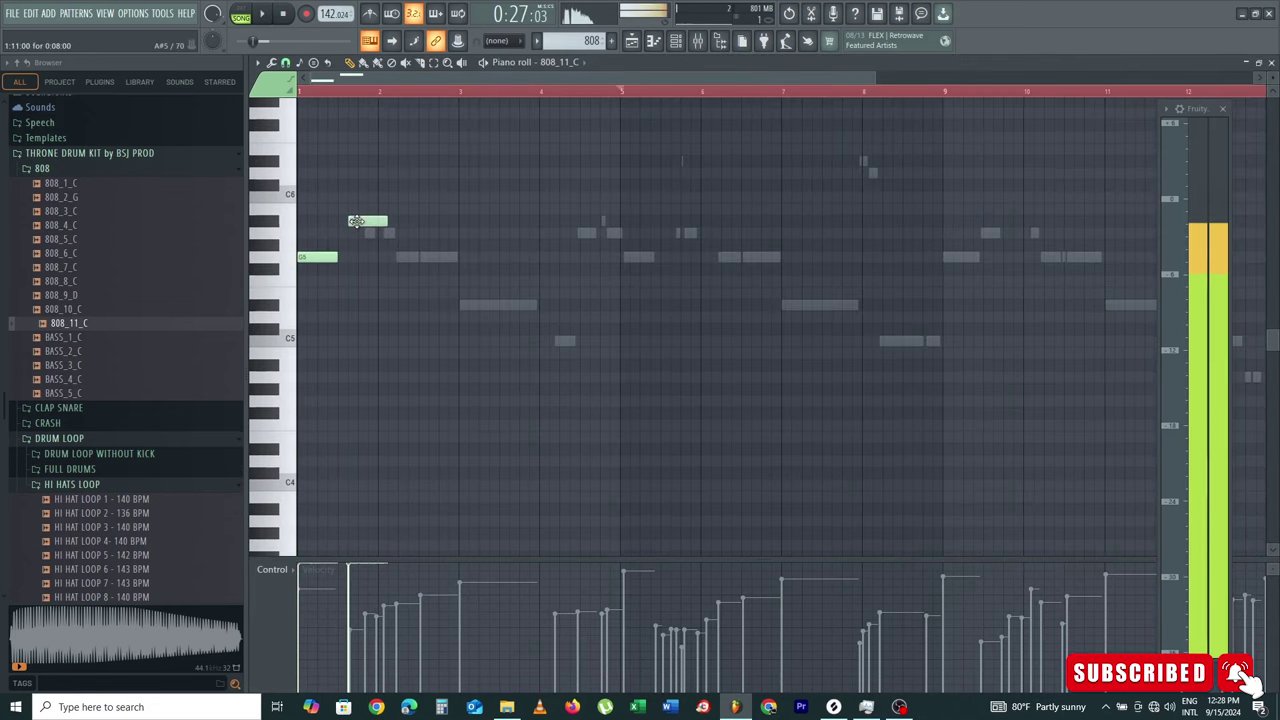
{"action": "left_click", "coordinate": [365, 234]}
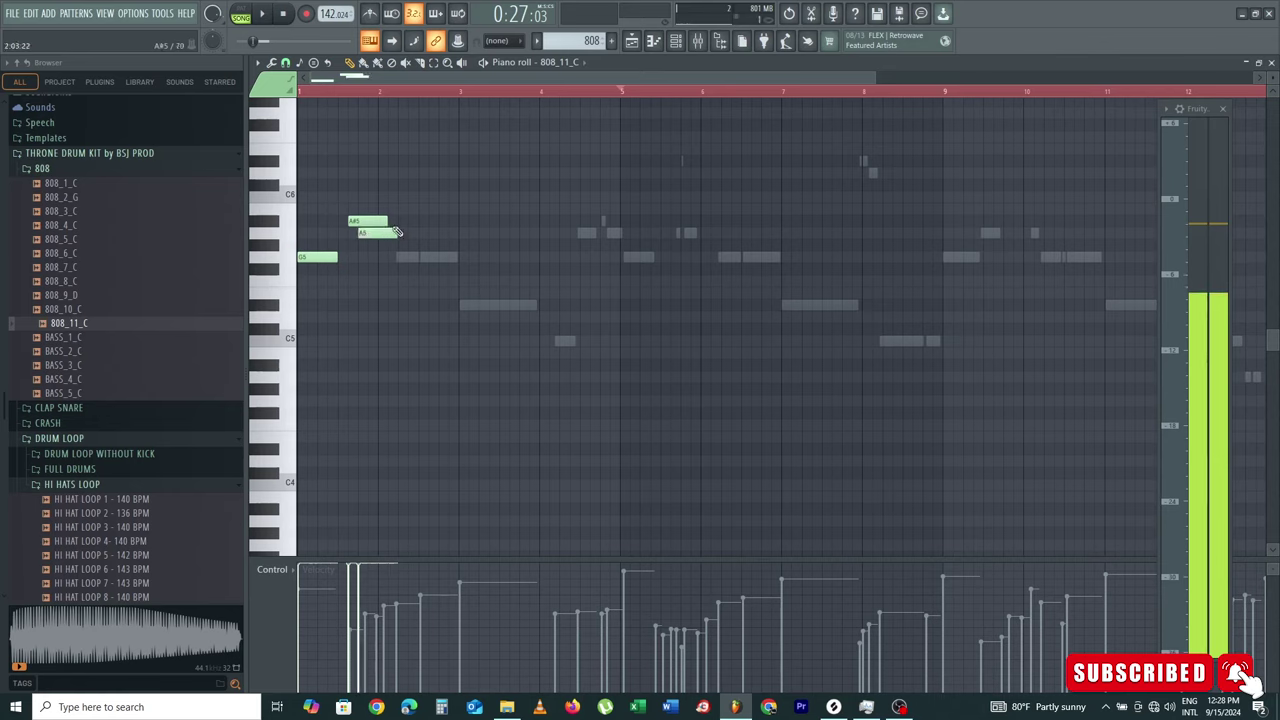
{"action": "left_click_drag", "start_coordinate": [385, 223], "coordinate": [362, 221]}
{"action": "key", "text": "space"}
{"action": "right_click", "coordinate": [385, 236]}
{"action": "key", "text": "space"}
{"action": "key", "text": "space"}
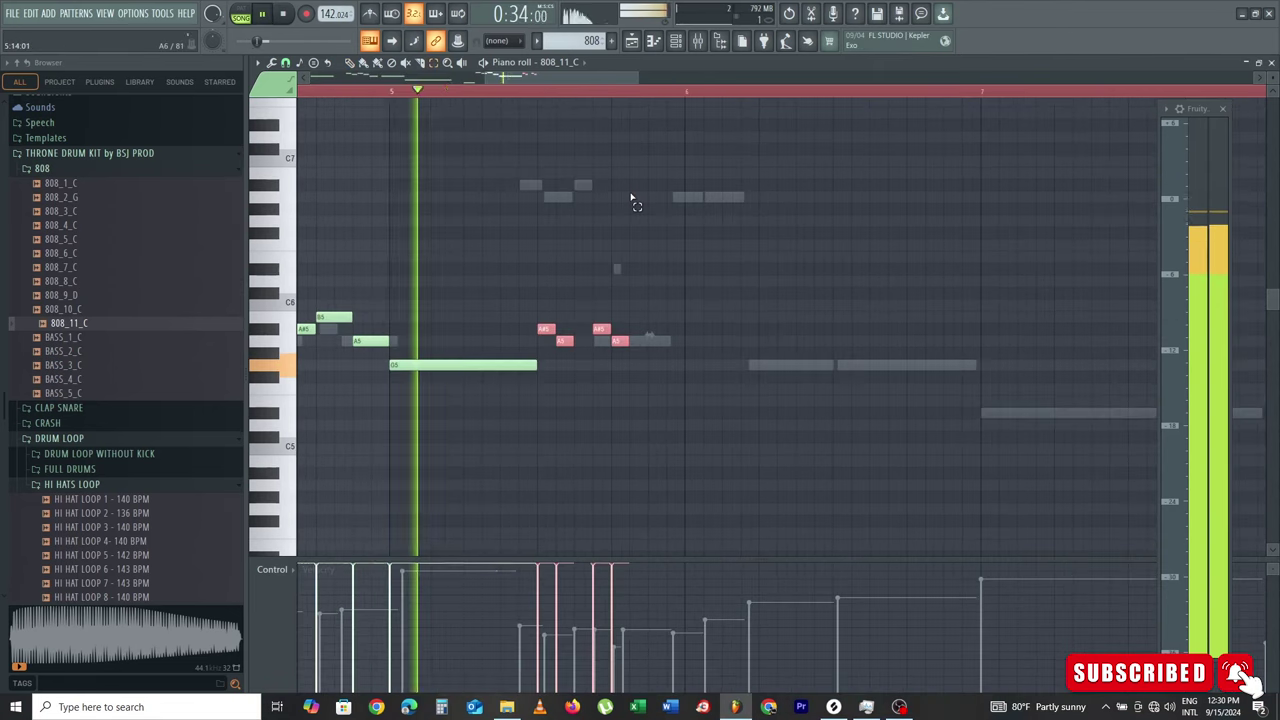
Step: Deselect the red notes, replay the line, and lengthen the short high note
{"action": "left_click", "coordinate": [362, 90]}
{"action": "left_click", "coordinate": [350, 63]}
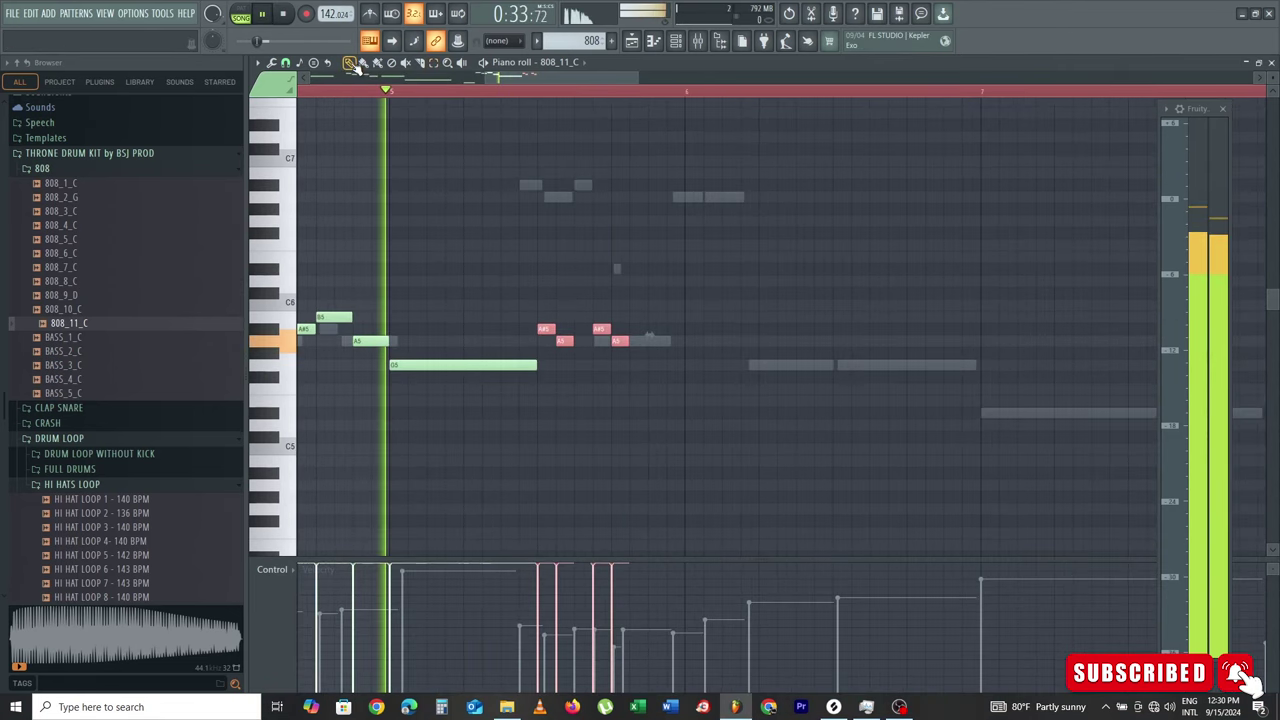
{"action": "left_click", "coordinate": [504, 234]}
{"action": "scroll", "coordinate": [540, 262], "scroll_direction": "down", "scroll_amount": 3}
{"action": "key", "text": "space"}
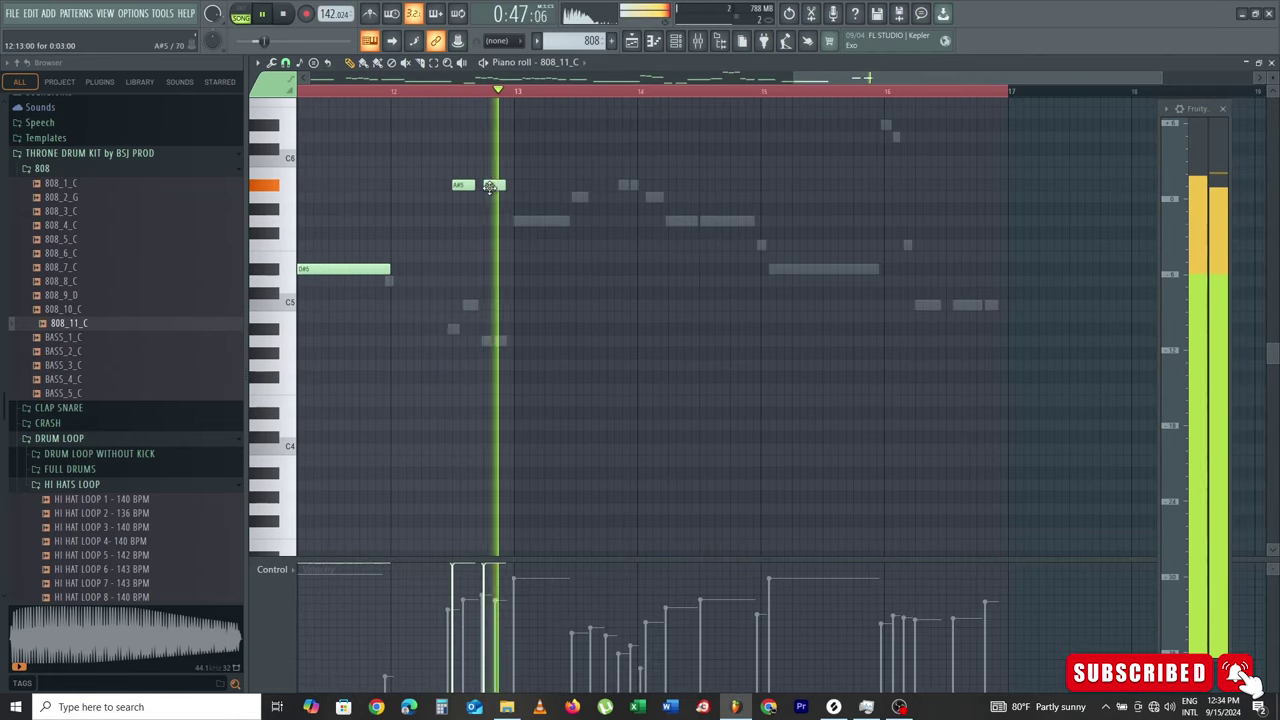
{"action": "key", "text": "space"}
{"action": "left_click_drag", "start_coordinate": [525, 222], "coordinate": [575, 222]}
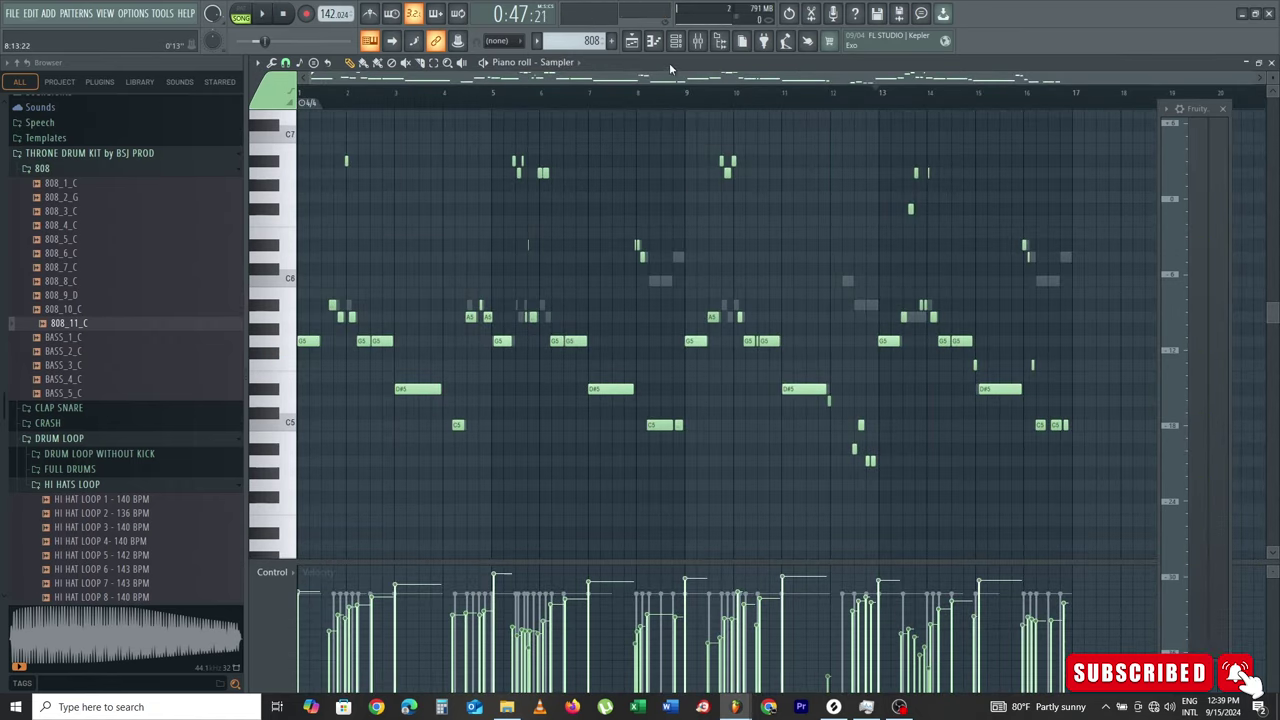
Step: Play back the song arrangement, then create a new empty pattern for the melody
{"action": "left_click", "coordinate": [637, 44]}
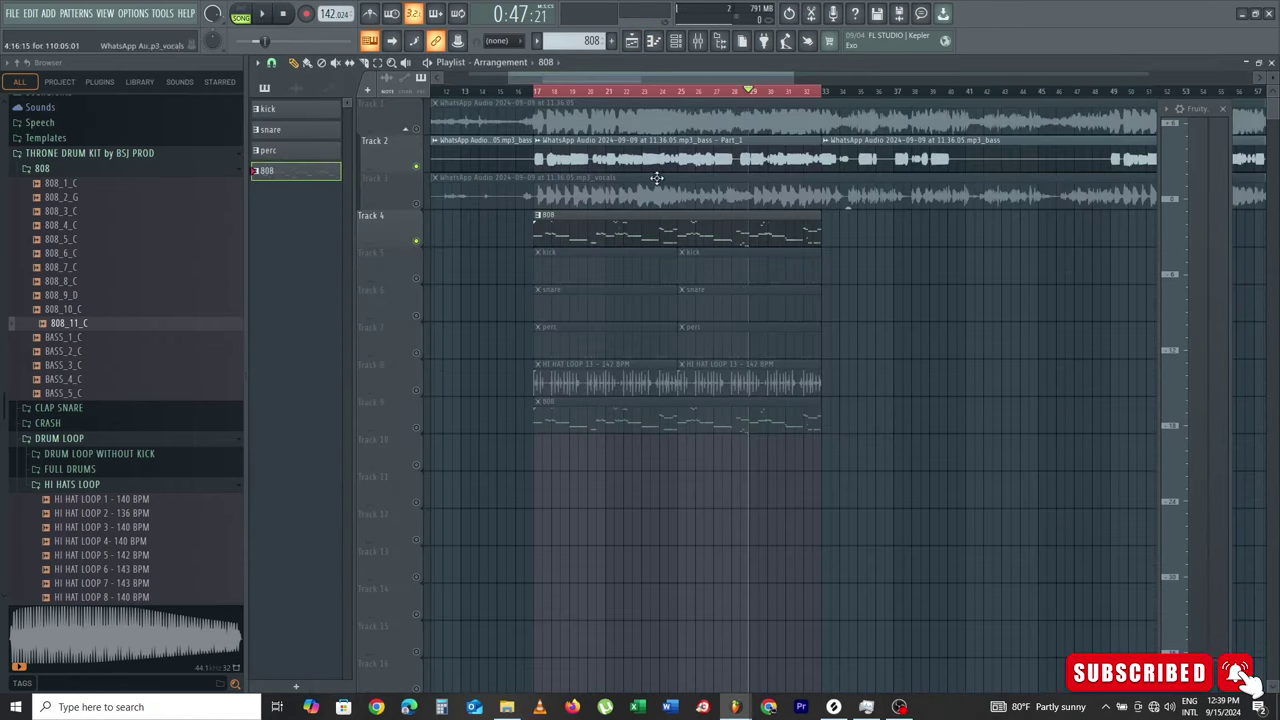
{"action": "key", "text": "space"}
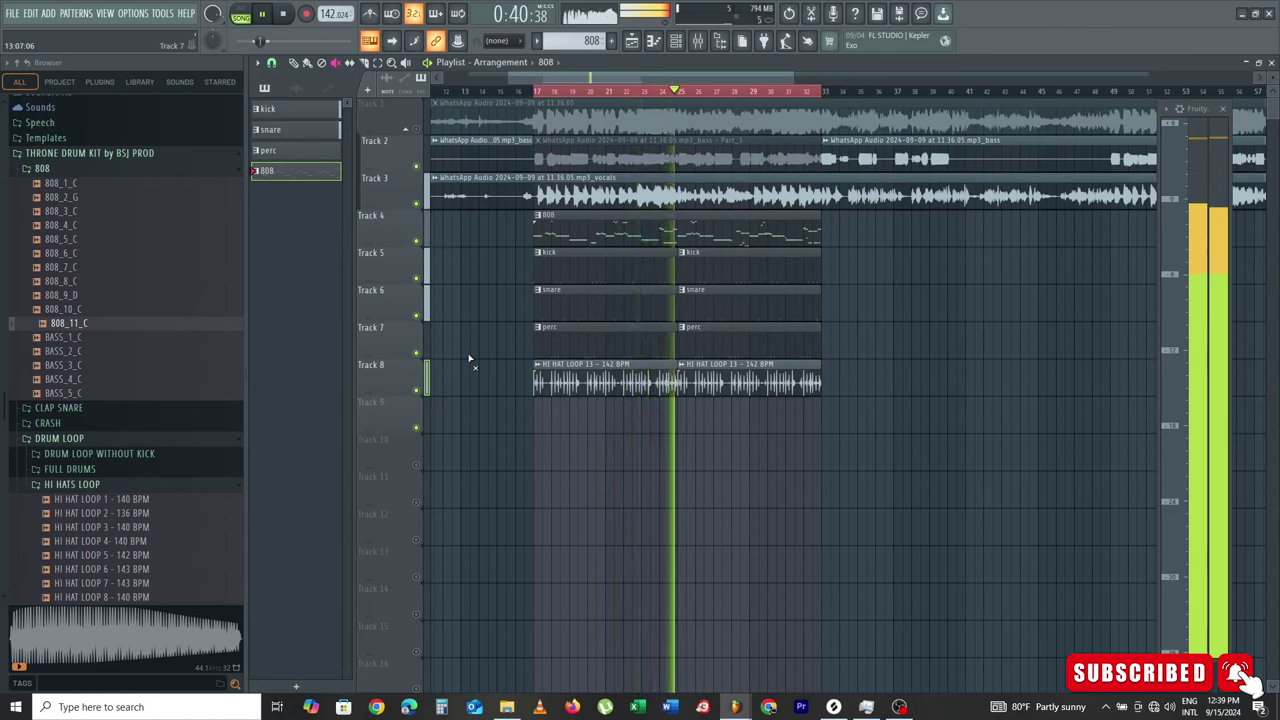
{"action": "key", "text": "space"}
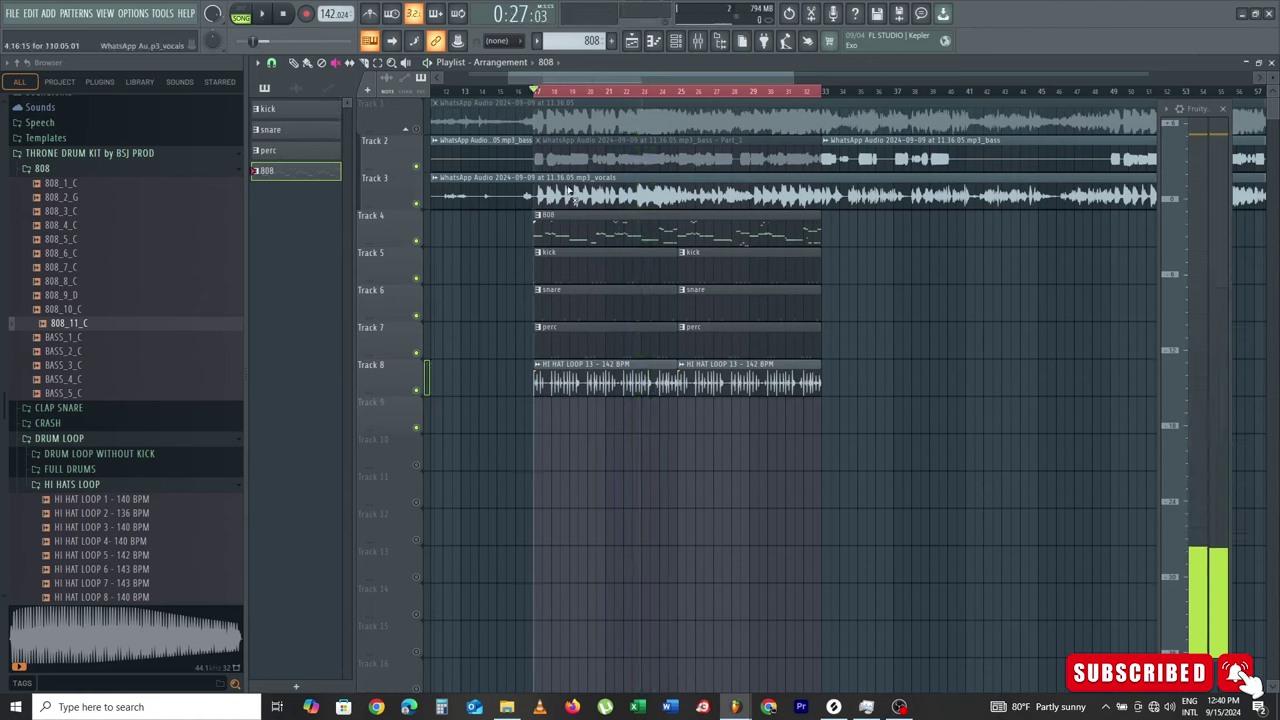
{"action": "left_click", "coordinate": [613, 42]}
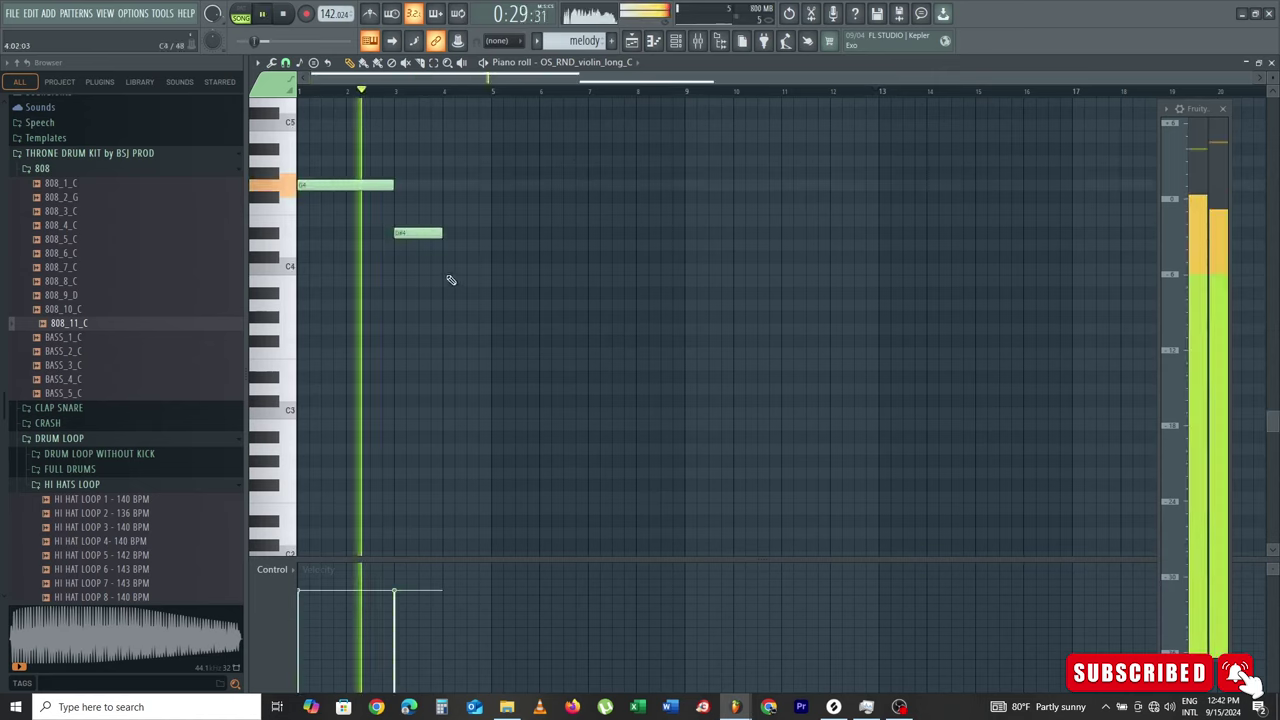
Step: Add a C4 note to the violin melody, keeping the long G4 note after an undo
{"action": "left_click", "coordinate": [446, 270]}
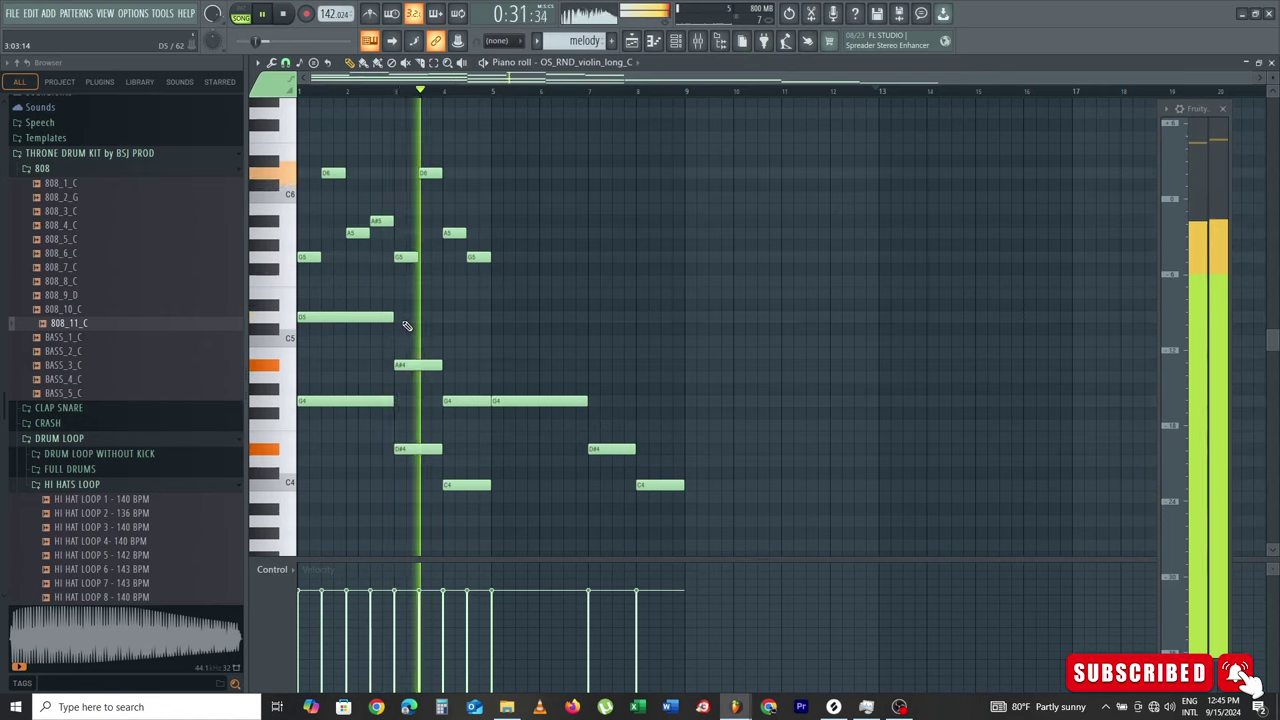
{"action": "right_click", "coordinate": [580, 401]}
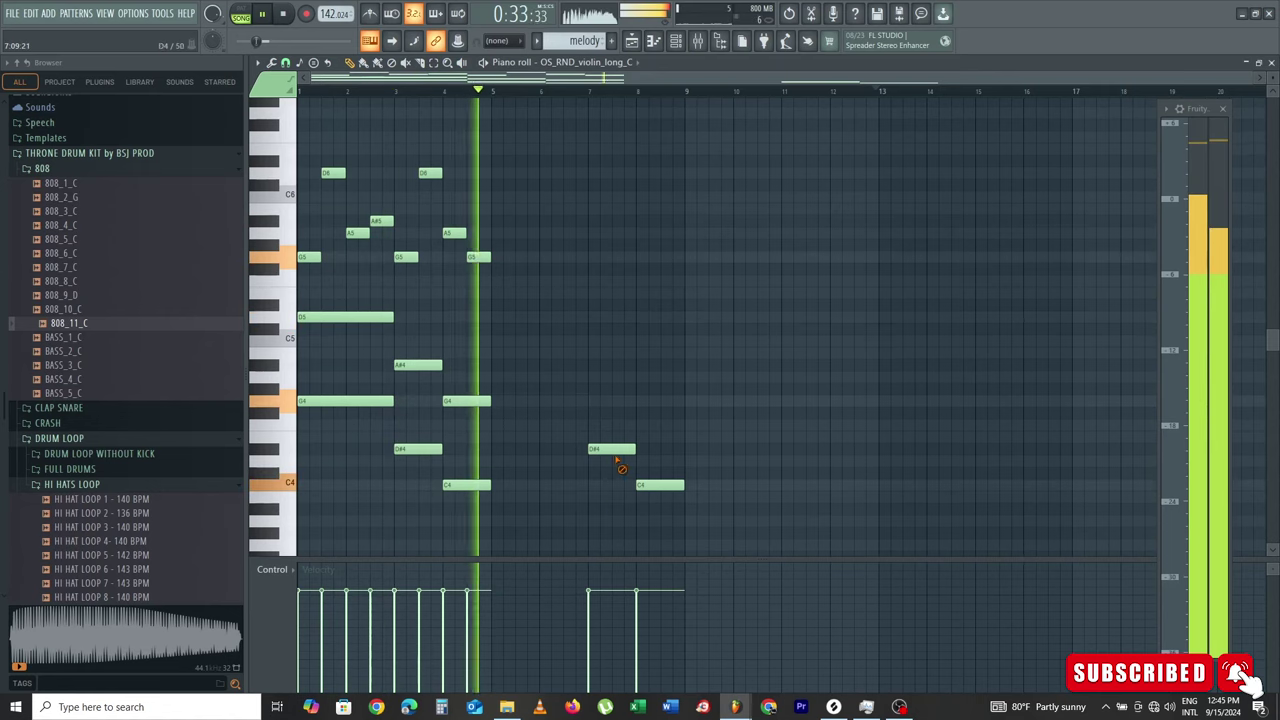
{"action": "key", "text": "ctrl+z"}
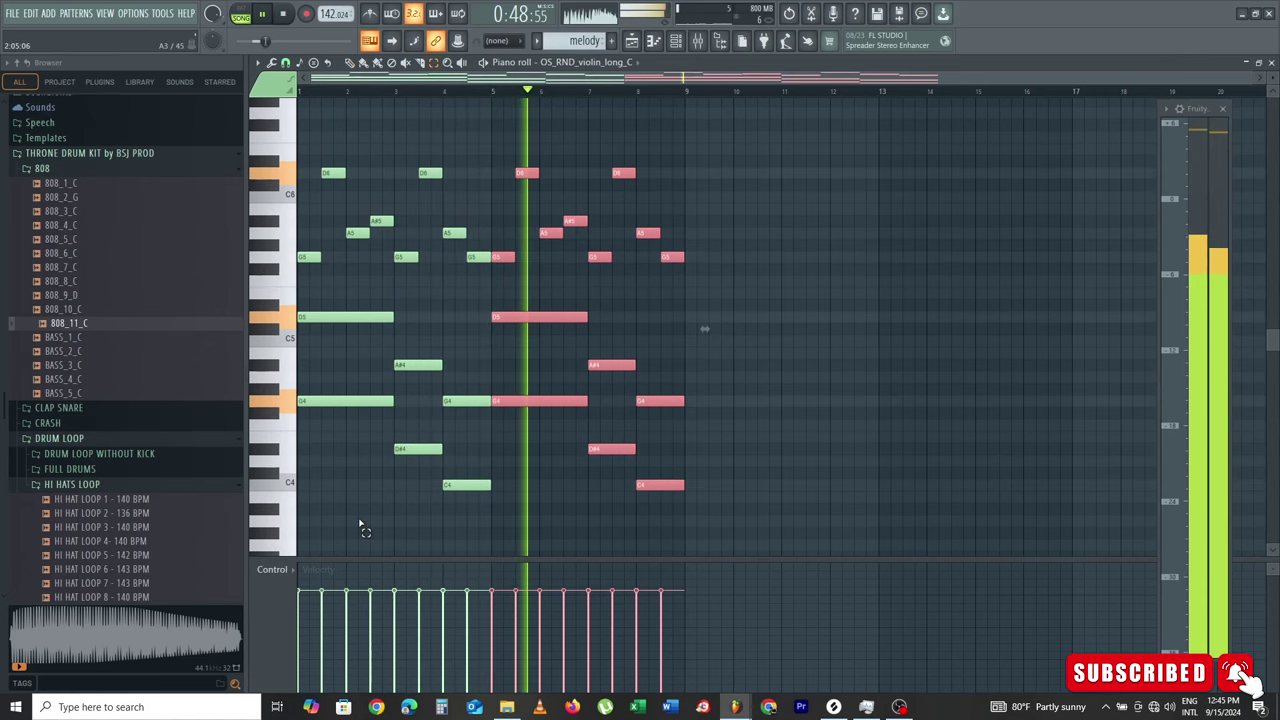
Step: Select the first G4 and D#4 notes in the opening bars and close the level meter
{"action": "scroll", "coordinate": [368, 500], "scroll_direction": "down", "scroll_amount": 3}
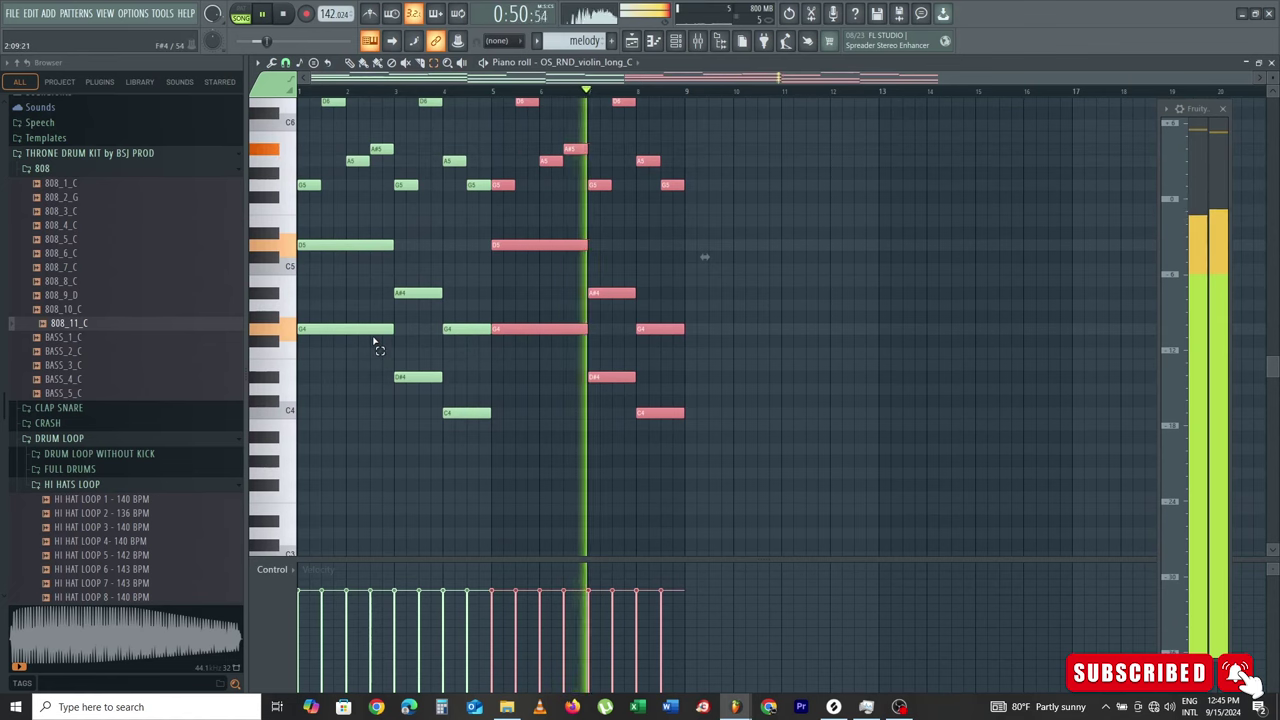
{"action": "left_click", "coordinate": [373, 341], "text": "ctrl"}
{"action": "left_click", "coordinate": [351, 331], "text": "ctrl+shift"}
{"action": "left_click_drag", "start_coordinate": [421, 376], "coordinate": [643, 391]}
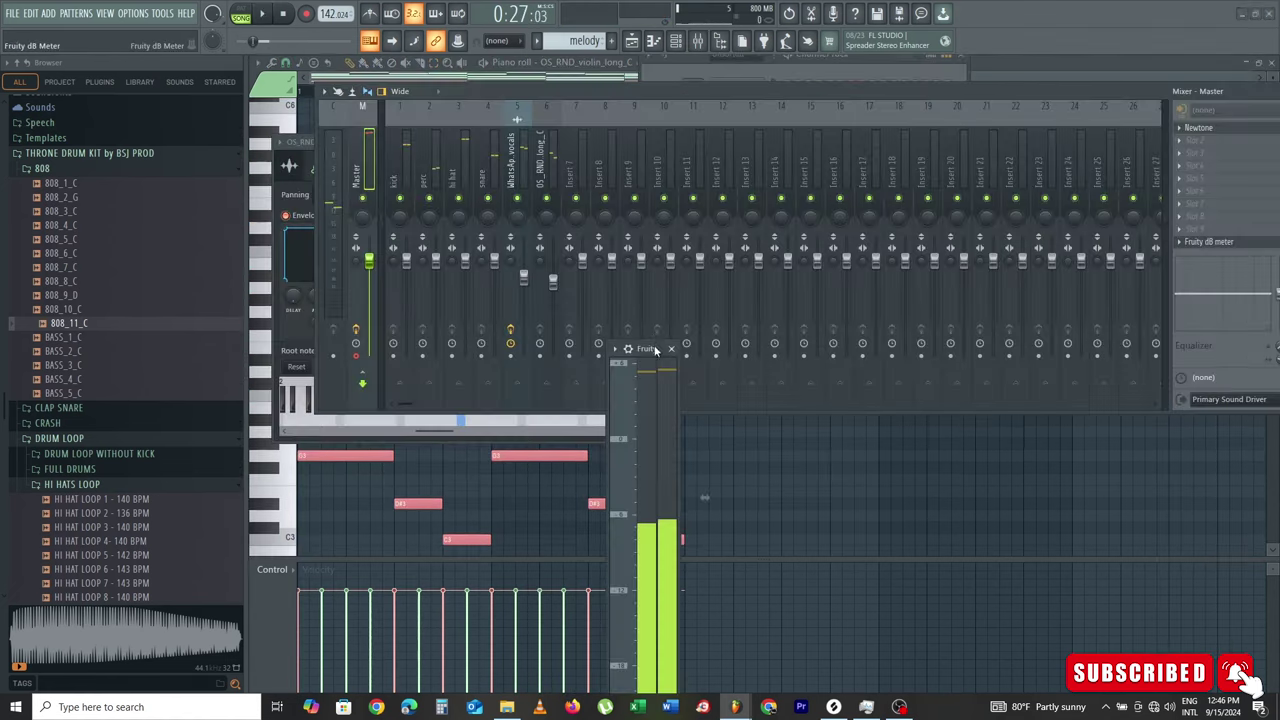
{"action": "left_click", "coordinate": [657, 44]}
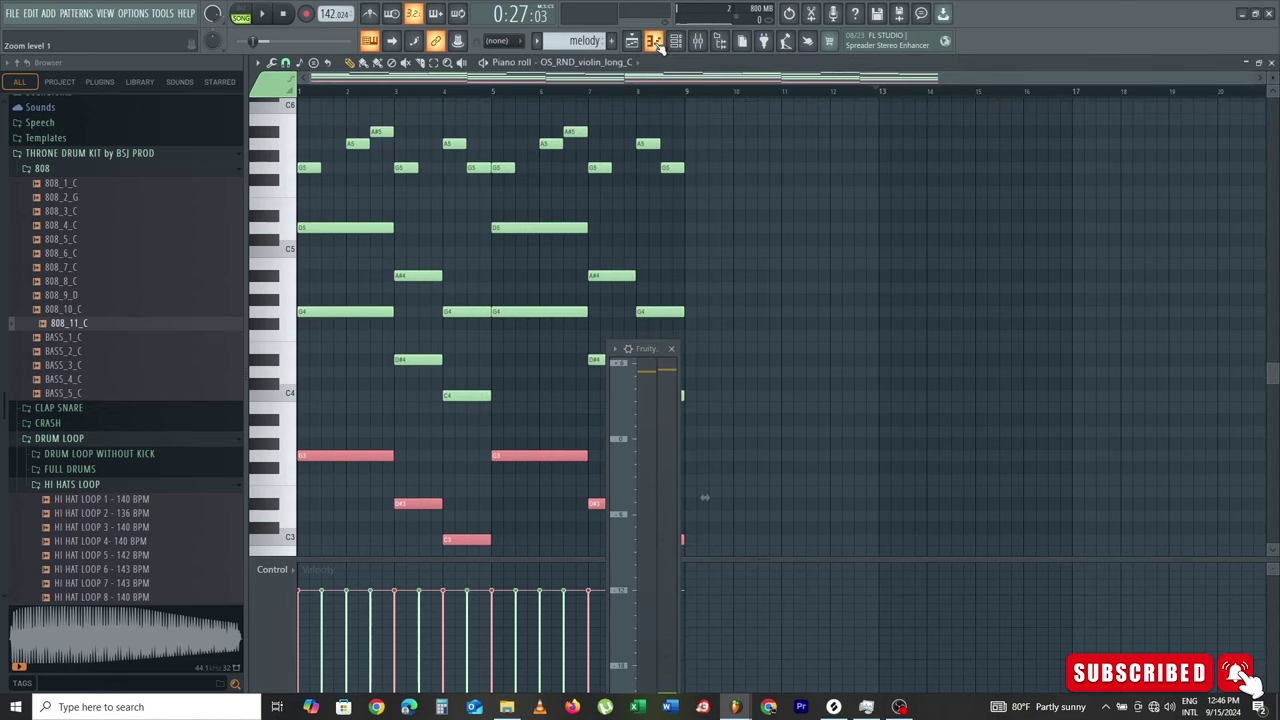
{"action": "left_click", "coordinate": [673, 350]}
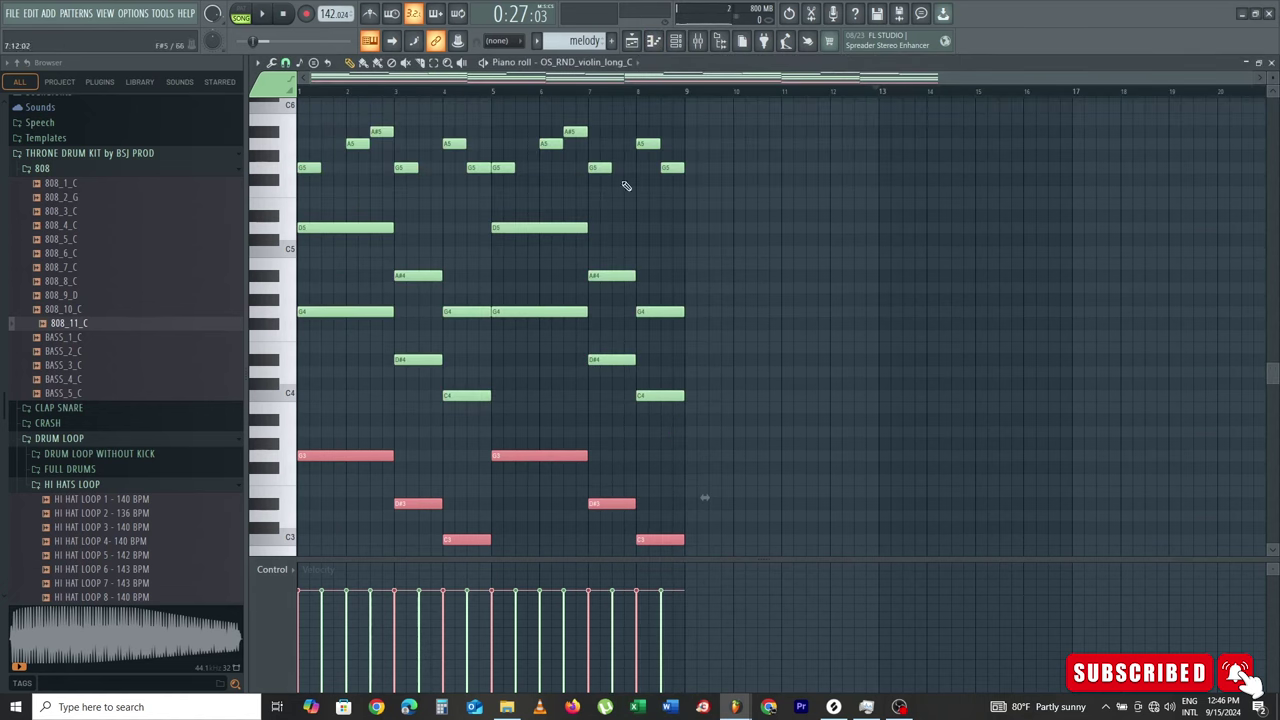
Step: Solo the Track 3 vocals with the Track 9 melody unmuted, and play them back
{"action": "left_click", "coordinate": [634, 42]}
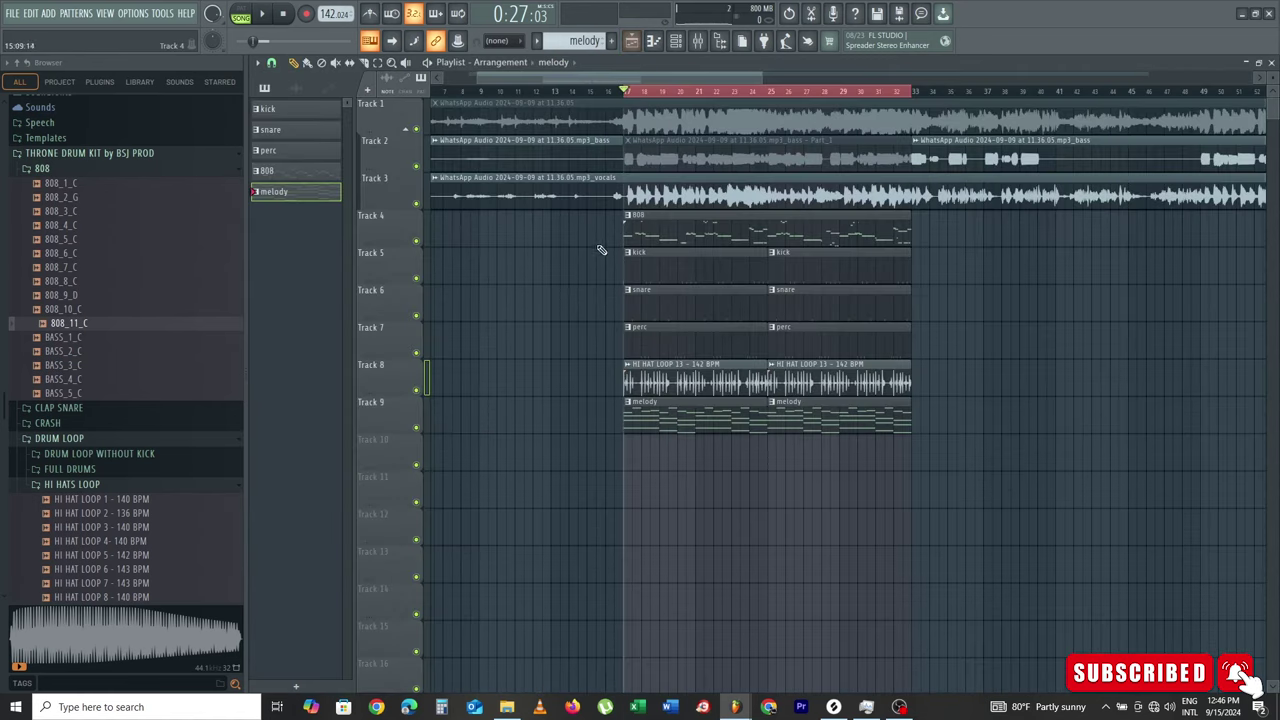
{"action": "right_click", "coordinate": [417, 204]}
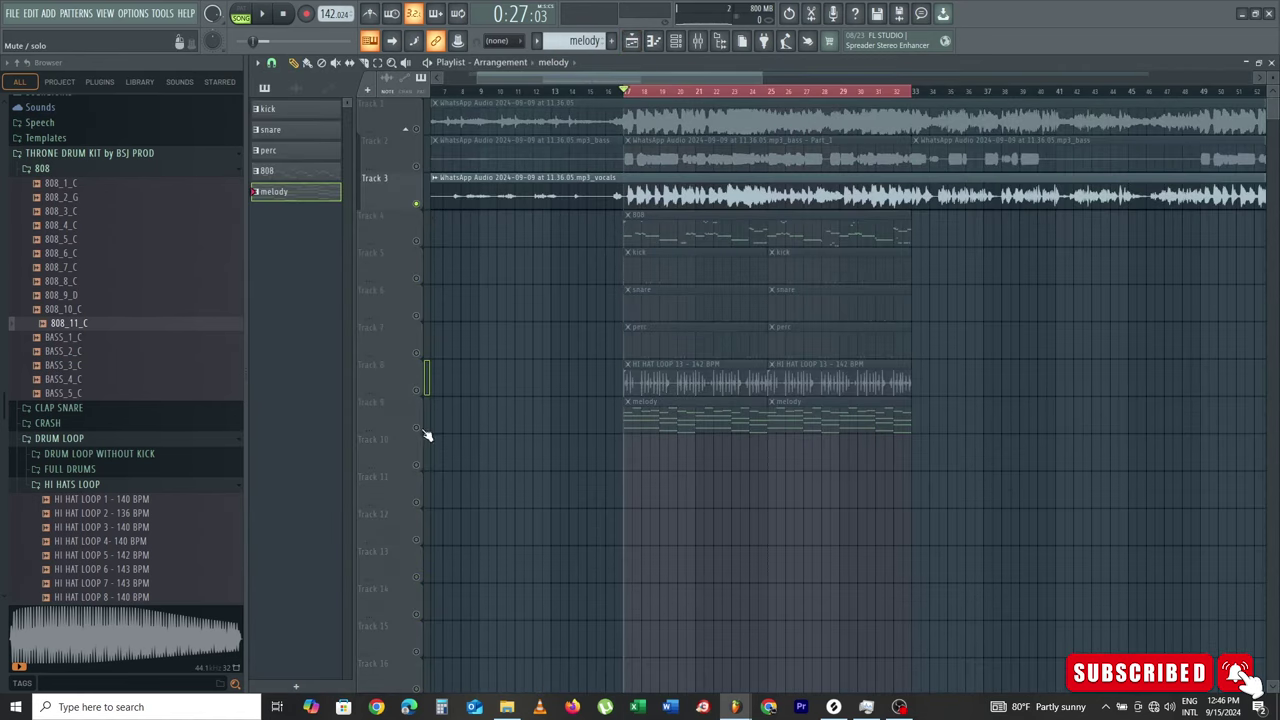
{"action": "left_click", "coordinate": [416, 428]}
{"action": "key", "text": "space"}
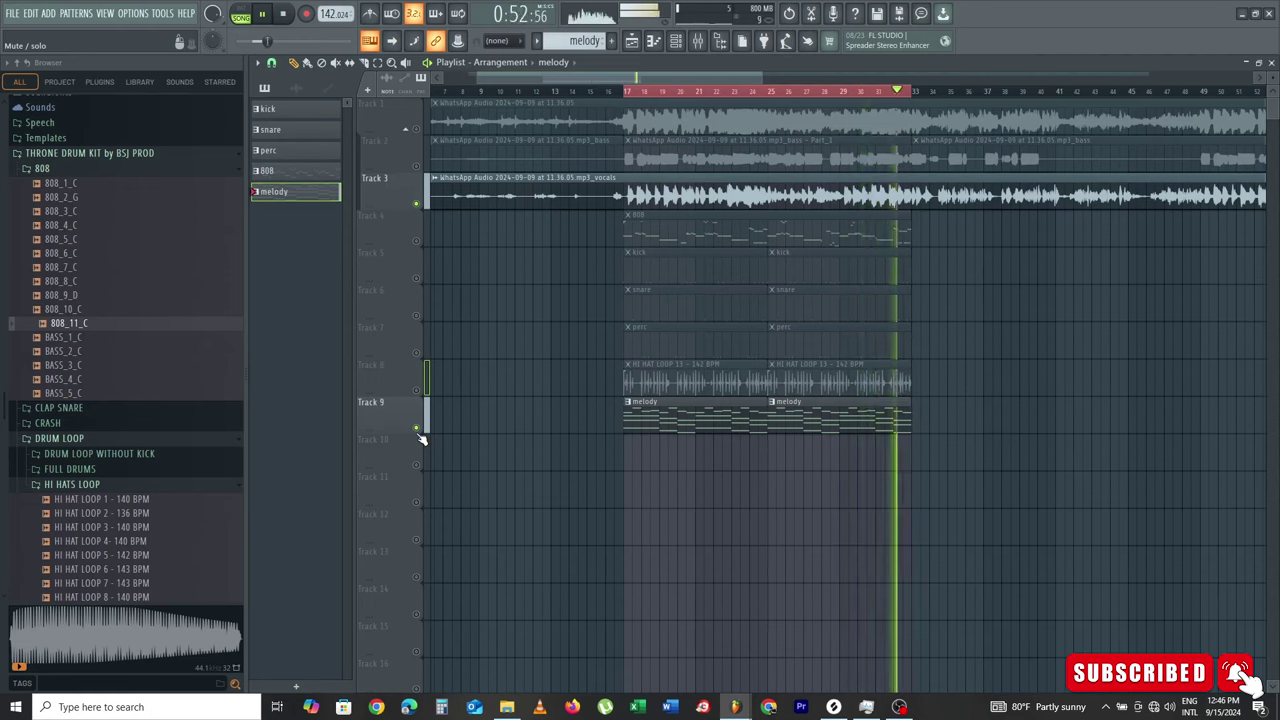
{"action": "key", "text": "space"}
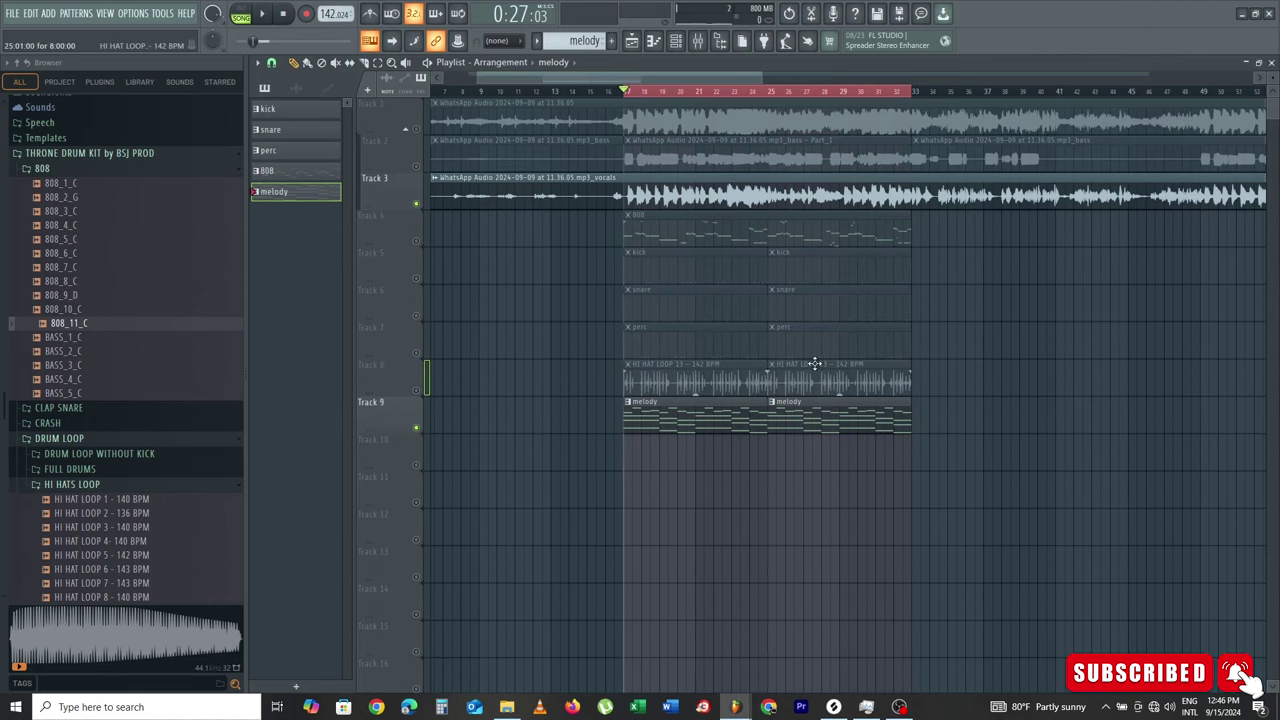
Step: Preview the crash cymbal FX loop at the top of Splice's drill sample results
{"action": "left_click", "coordinate": [836, 708]}
{"action": "scroll", "coordinate": [514, 268], "scroll_direction": "down", "scroll_amount": 4}
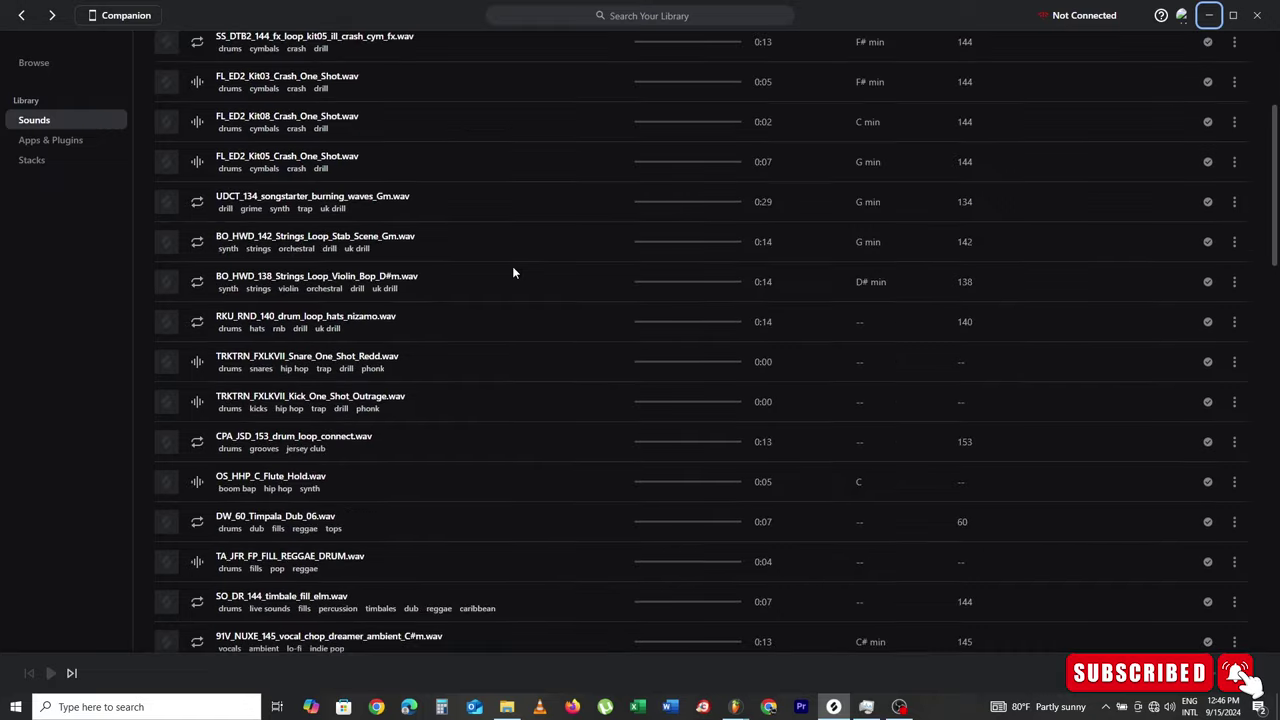
{"action": "scroll", "coordinate": [512, 266], "scroll_direction": "up", "scroll_amount": 3}
{"action": "scroll", "coordinate": [512, 266], "scroll_direction": "down", "scroll_amount": 1}
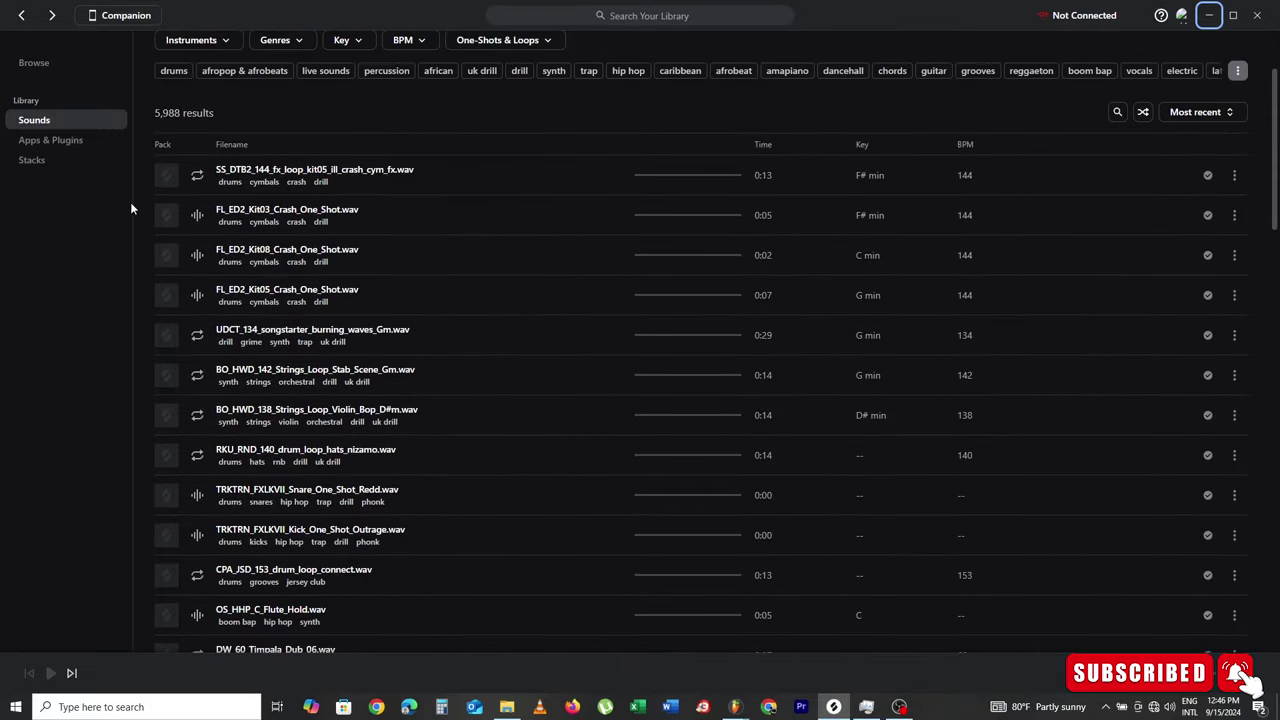
{"action": "left_click", "coordinate": [194, 186]}
{"action": "key", "text": "Down"}
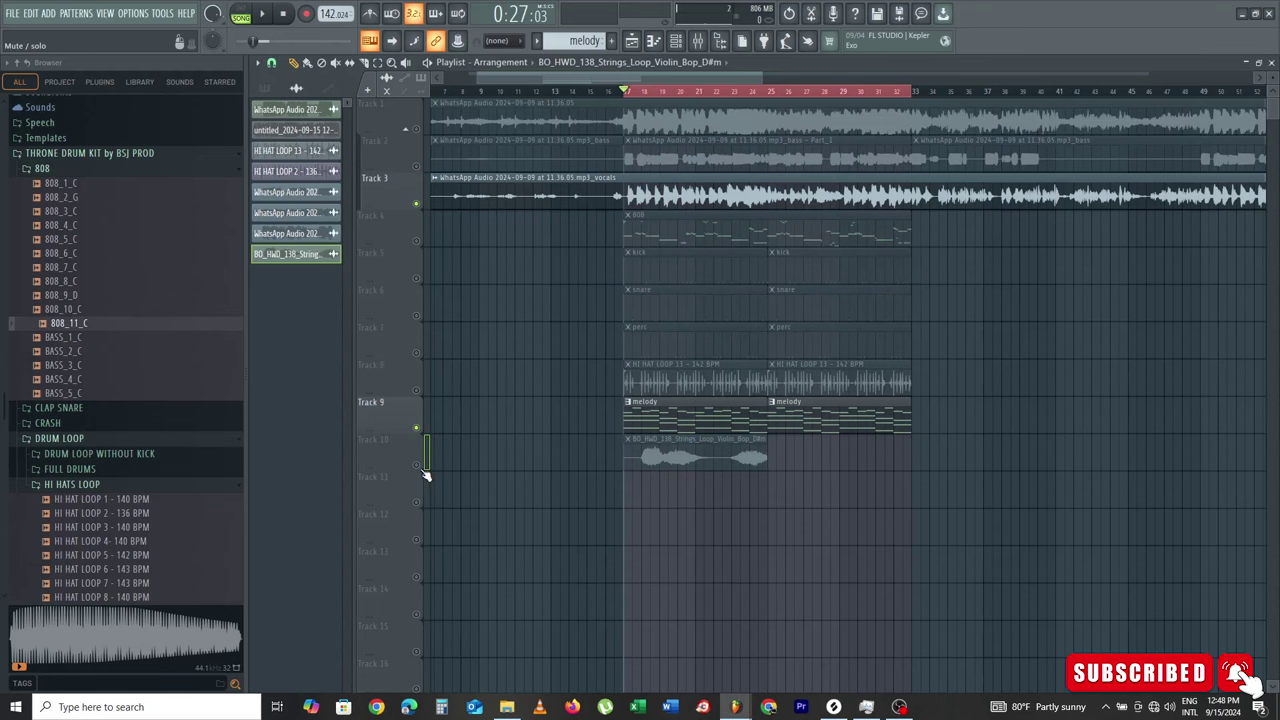
Step: Unmute the violin strings track and add a second strings clip at bar 25
{"action": "left_click", "coordinate": [416, 463]}
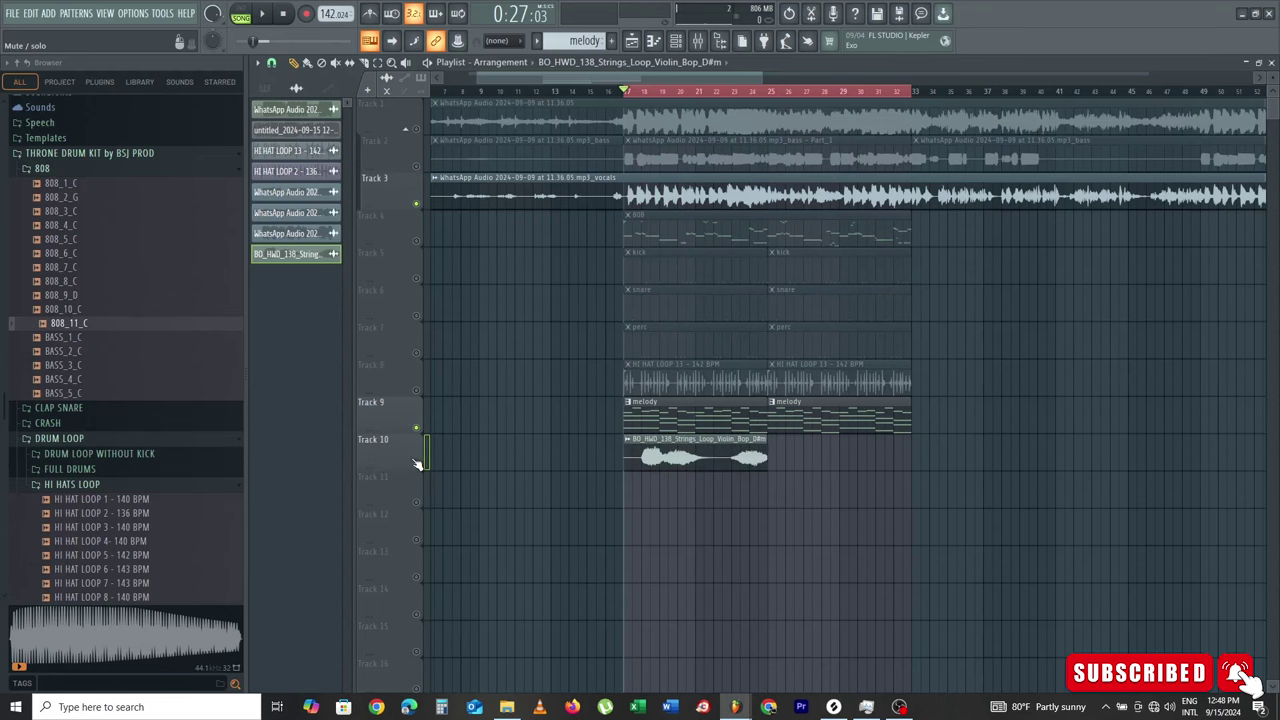
{"action": "key", "text": "space"}
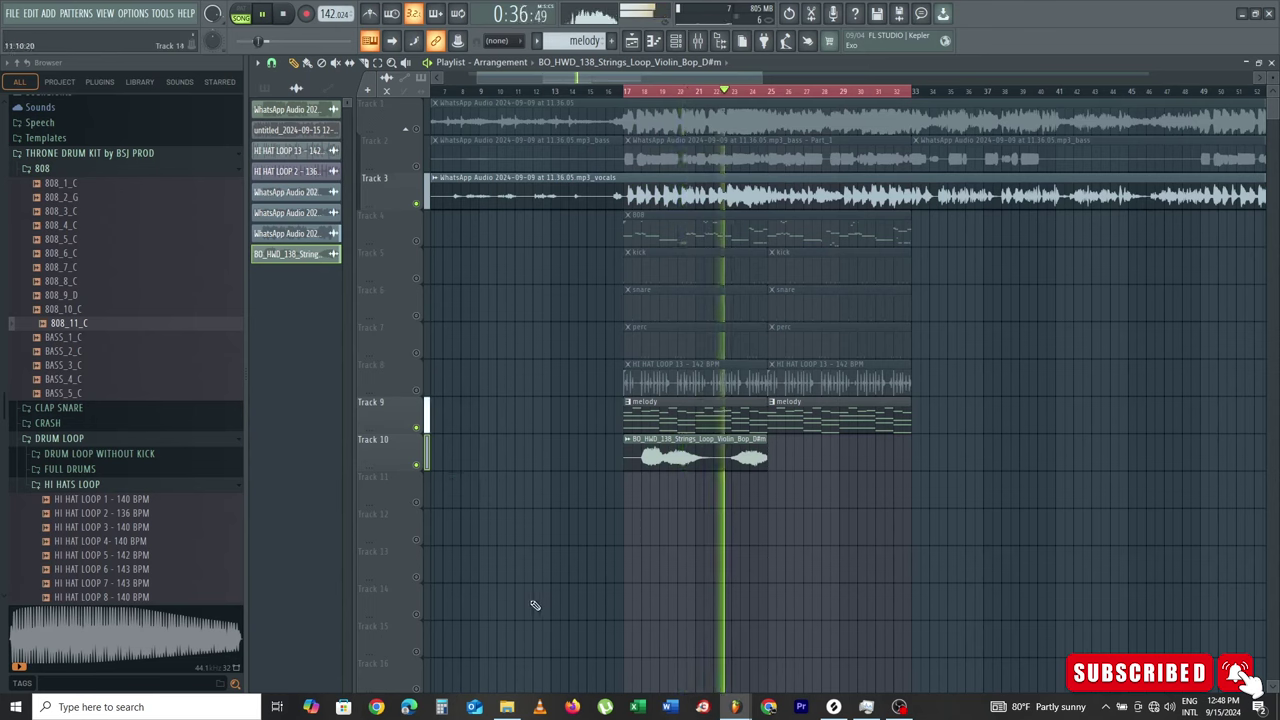
{"action": "left_click", "coordinate": [778, 456]}
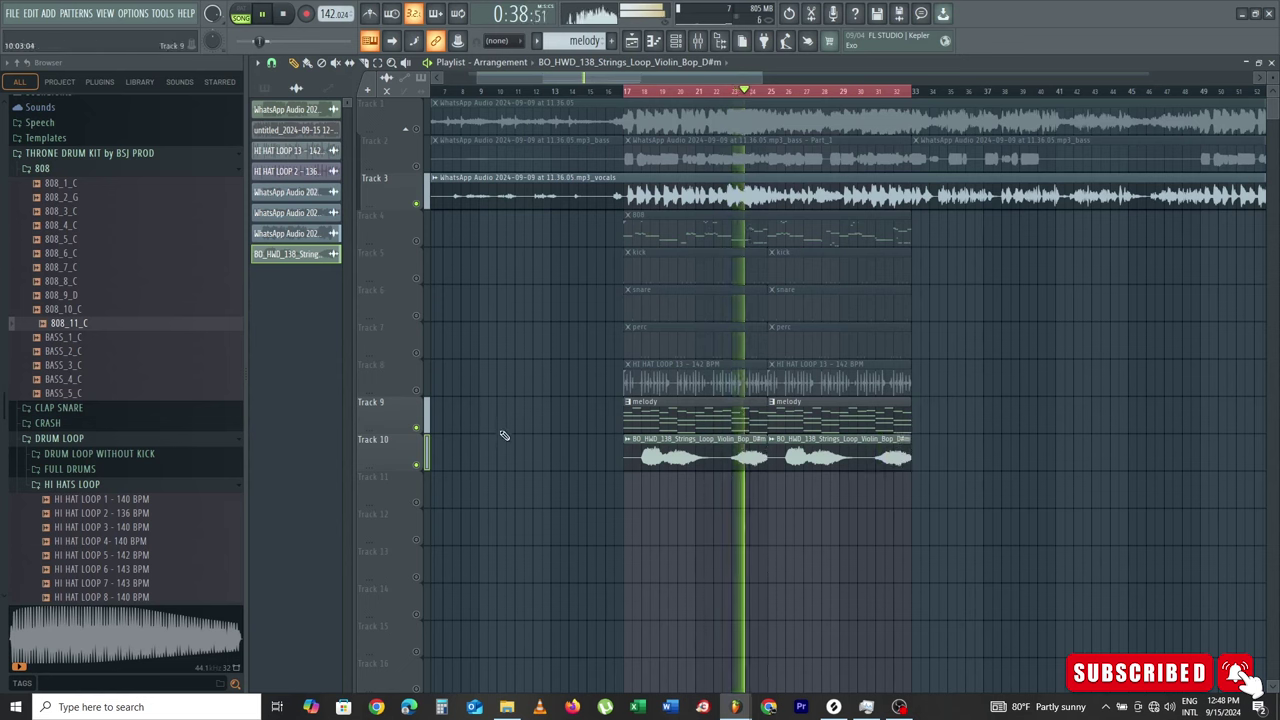
Step: Unmute the hi-hat, perc, snare, kick and 808 tracks, then open the strings clip settings
{"action": "left_click", "coordinate": [413, 376]}
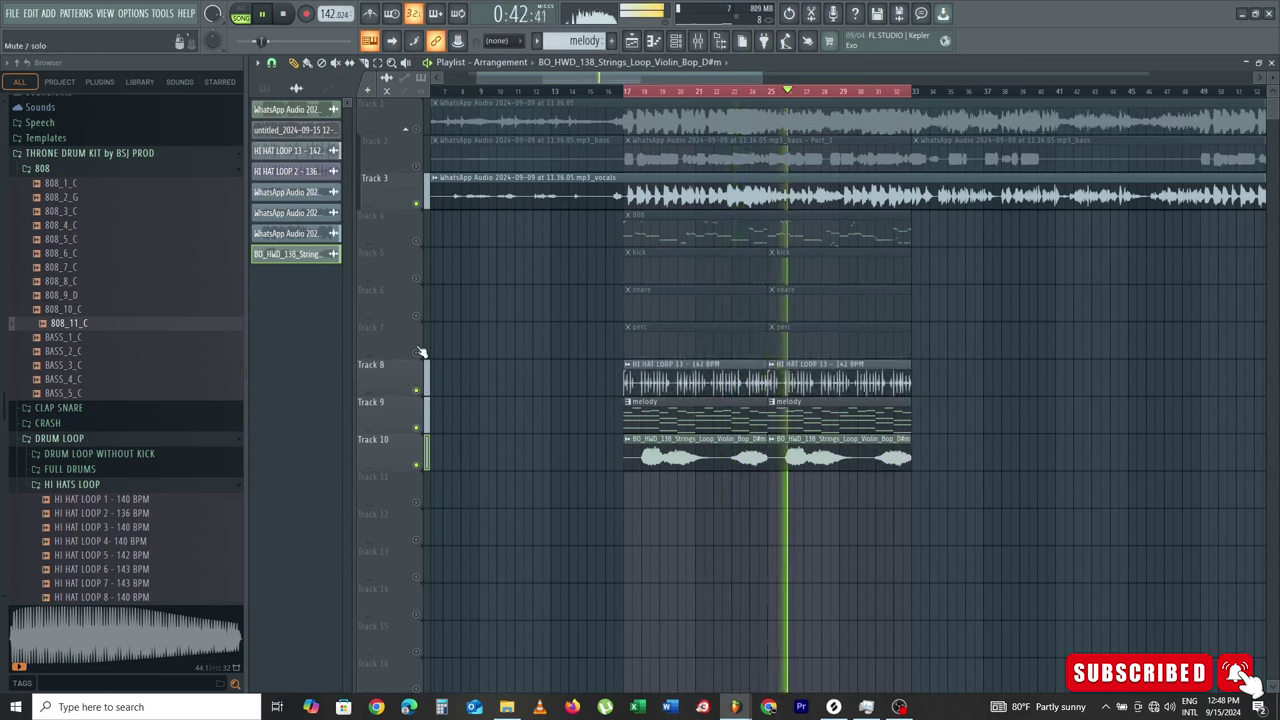
{"action": "left_click", "coordinate": [416, 345]}
{"action": "left_click", "coordinate": [418, 306]}
{"action": "left_click", "coordinate": [418, 278]}
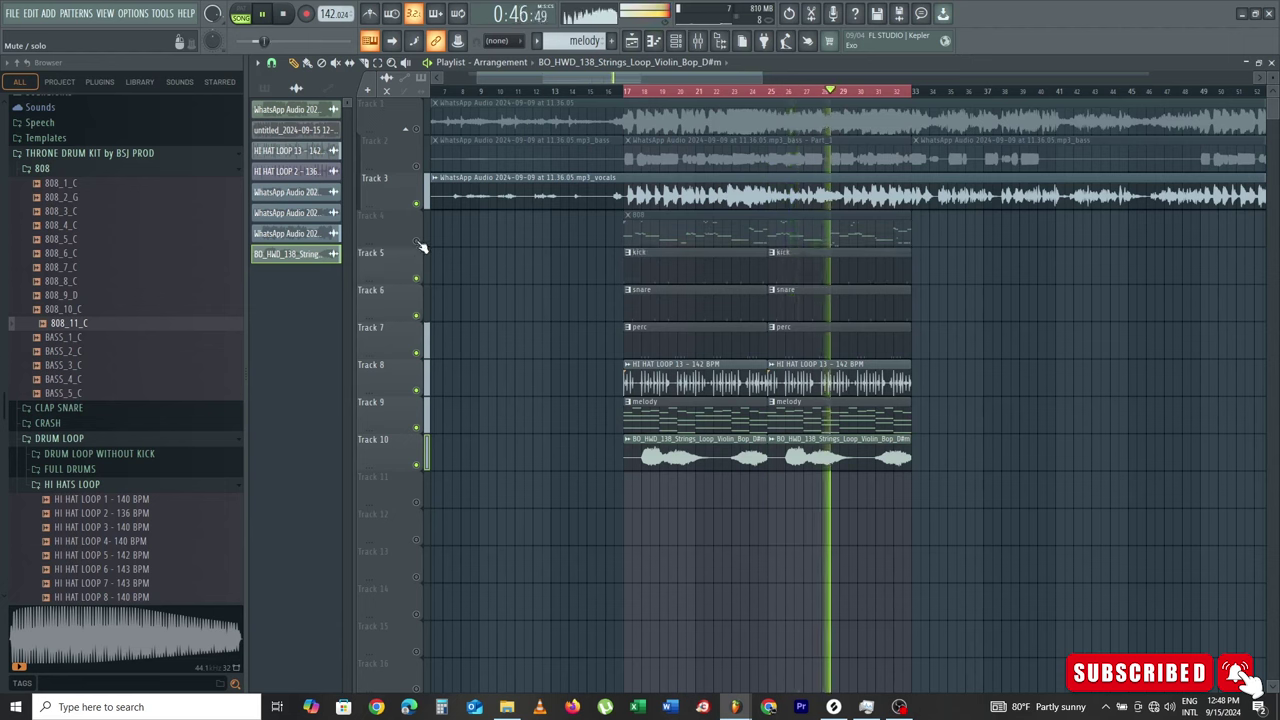
{"action": "left_click", "coordinate": [419, 242]}
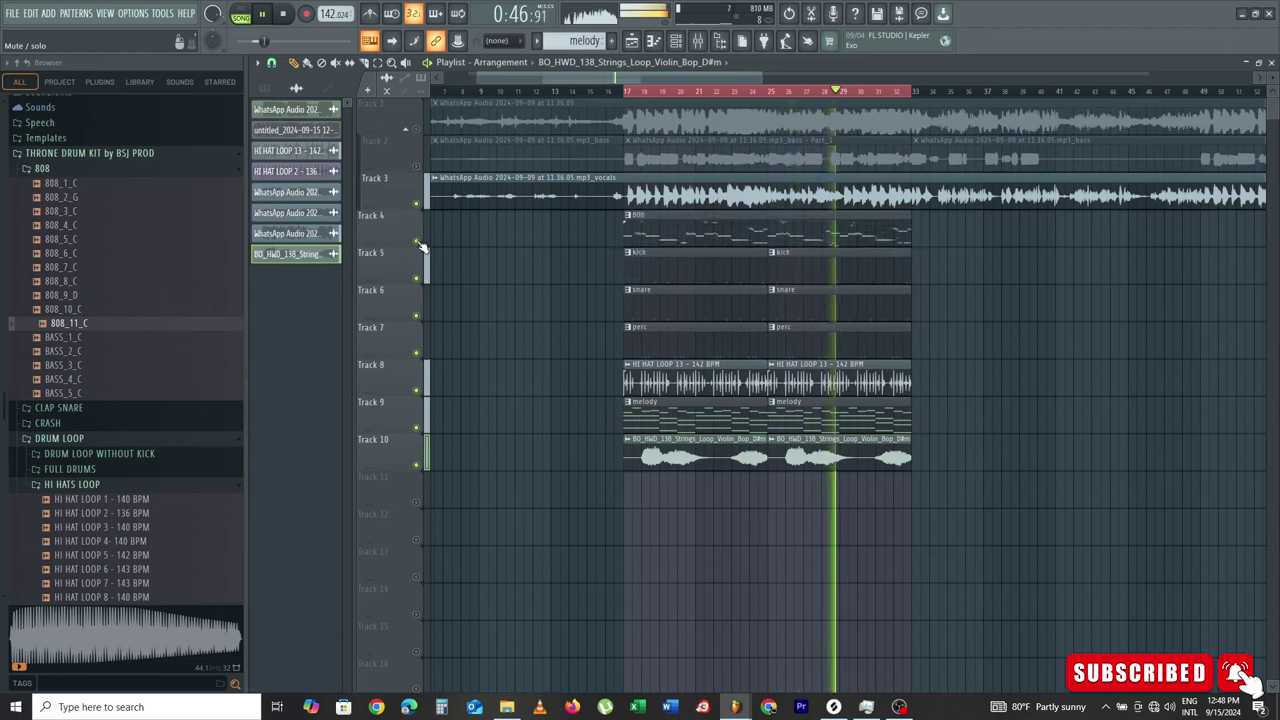
{"action": "double_click", "coordinate": [697, 451]}
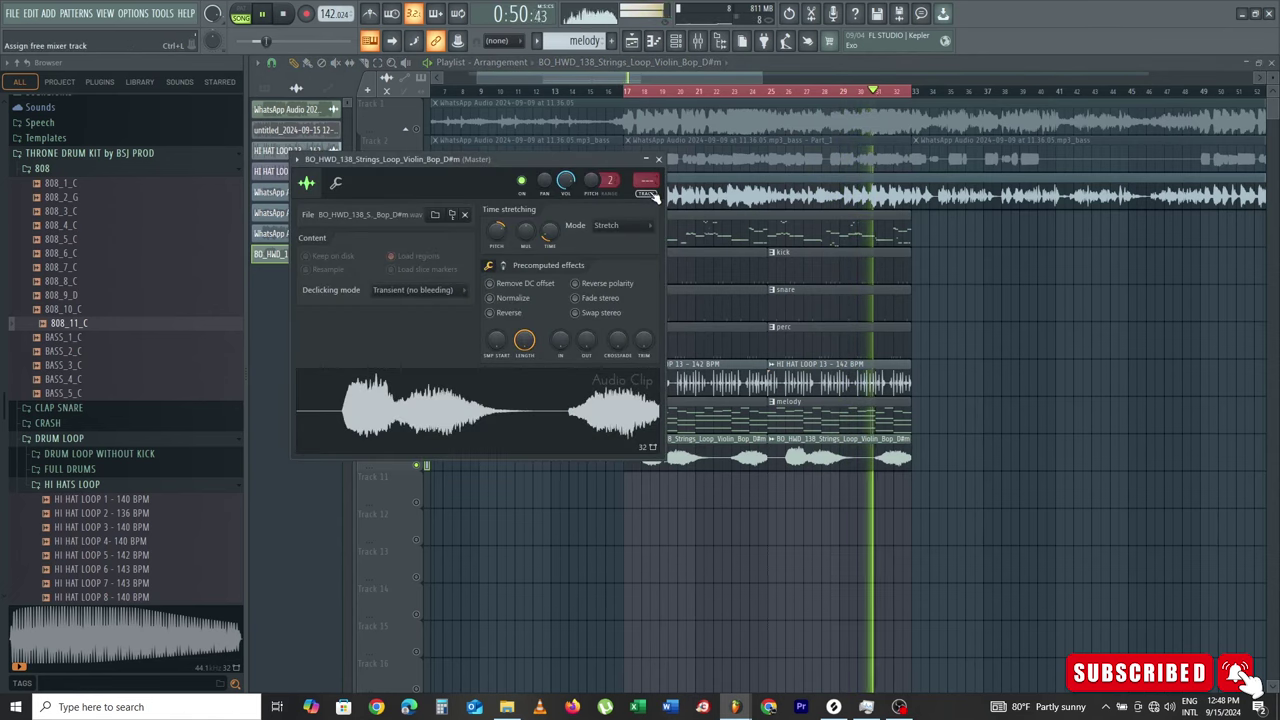
Step: Lower the strings mixer channel's volume, stop playback, close the mixer, and unmute Track 1
{"action": "key", "text": "F9"}
{"action": "left_click_drag", "start_coordinate": [582, 260], "coordinate": [582, 295]}
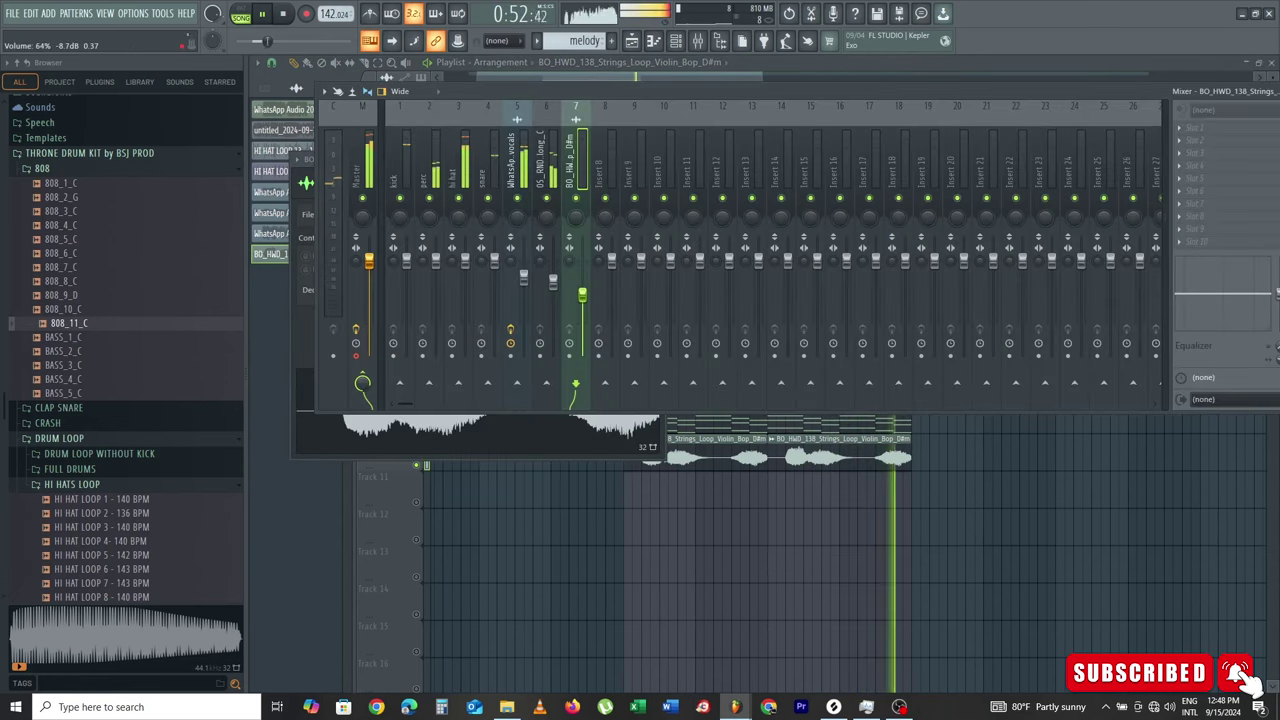
{"action": "key", "text": "space"}
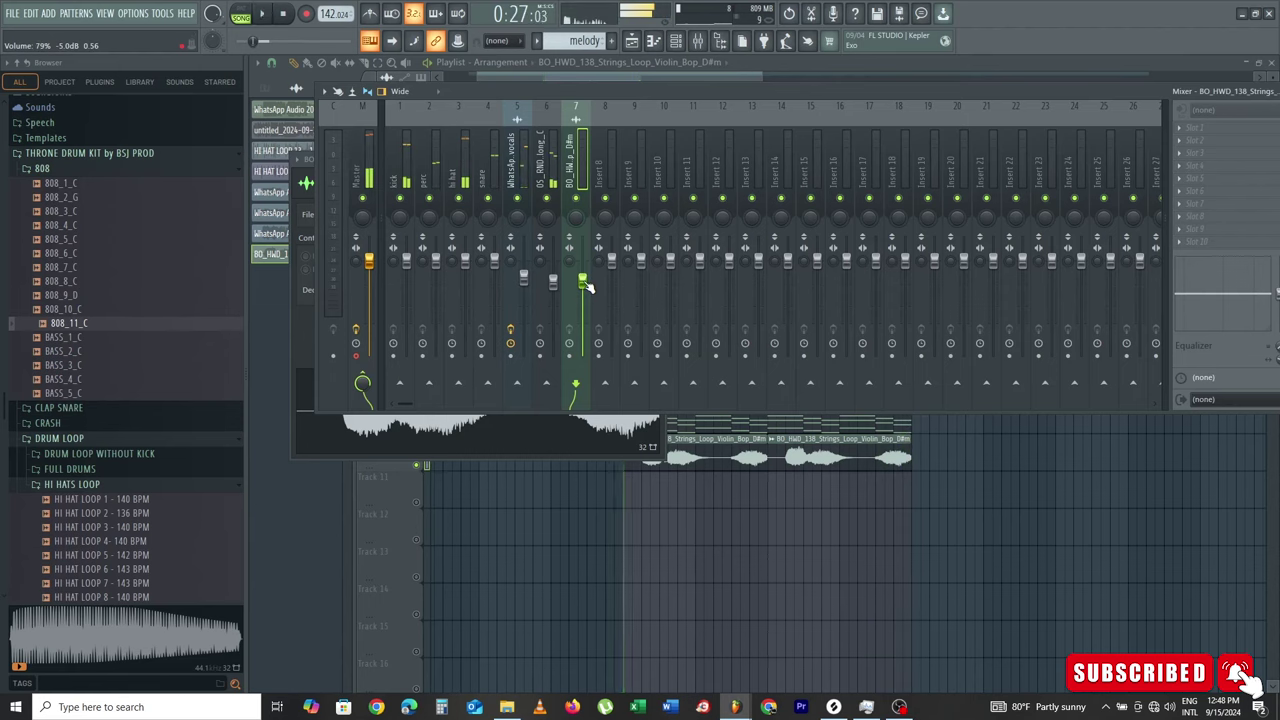
{"action": "key", "text": "F12"}
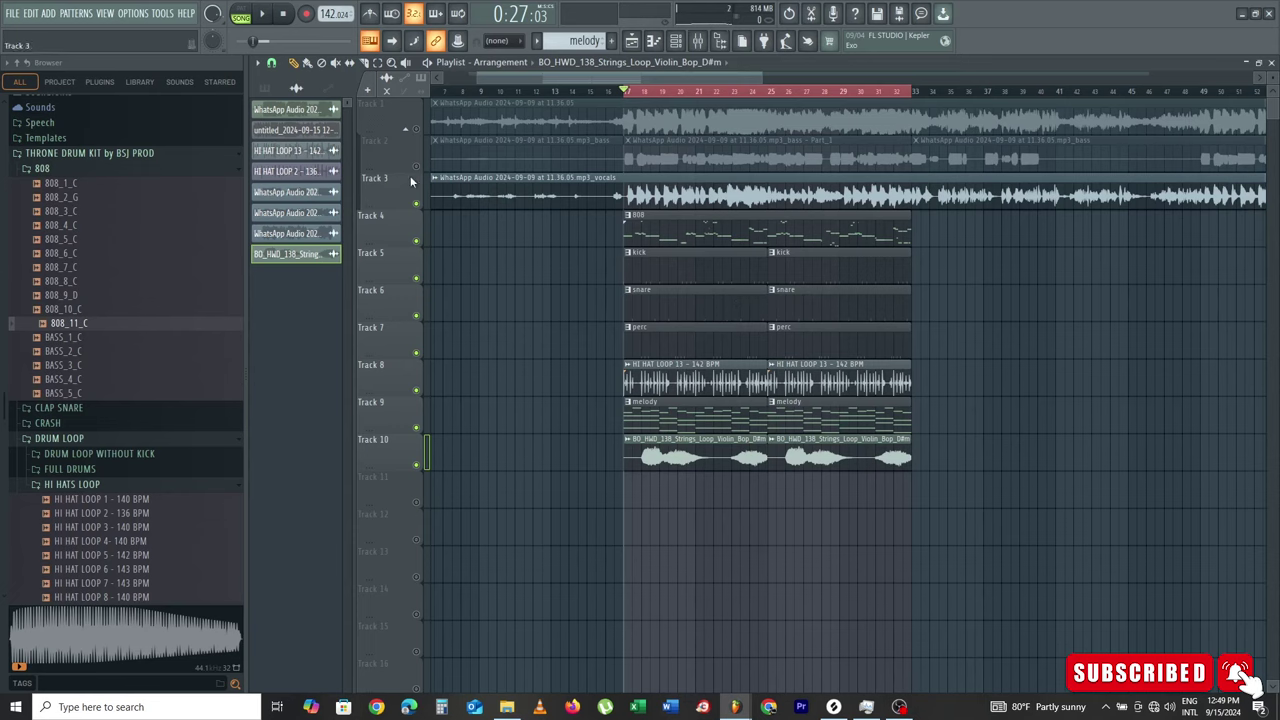
{"action": "left_click", "coordinate": [417, 129]}
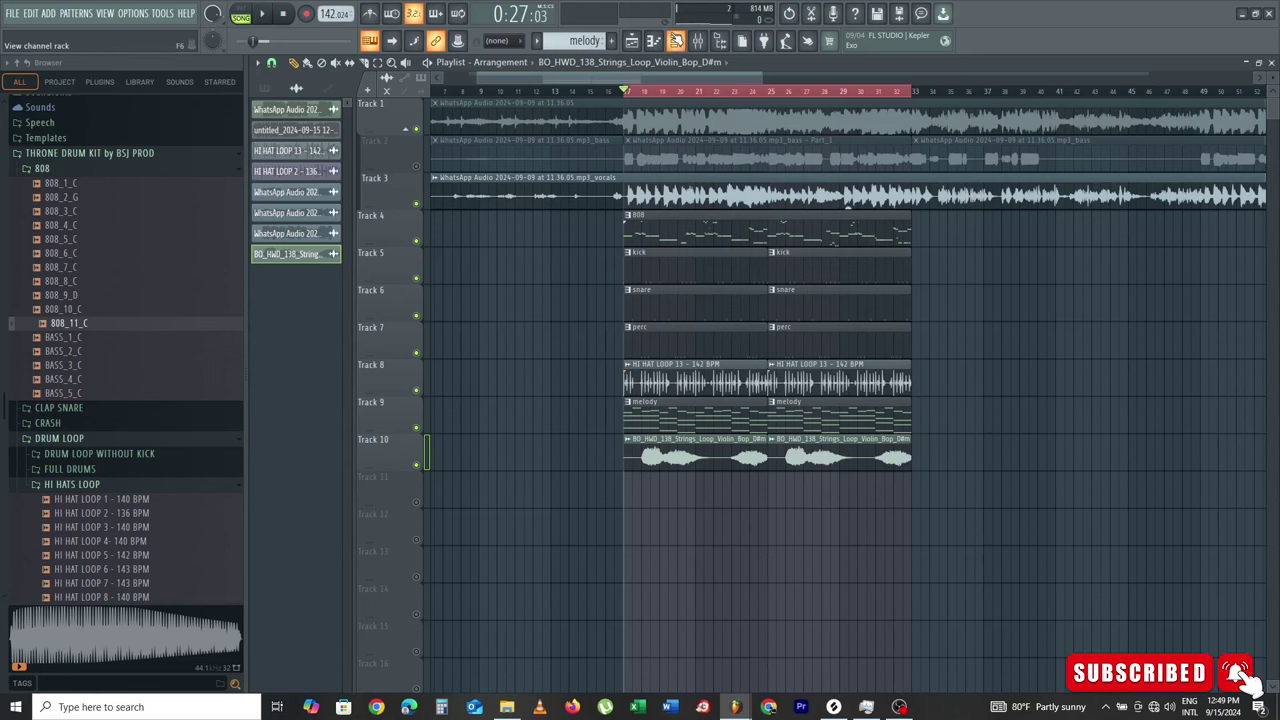
Step: Filter the Channel Rack to unsorted channels and move the Arcade pattern's A5 note to C5
{"action": "left_click", "coordinate": [676, 40]}
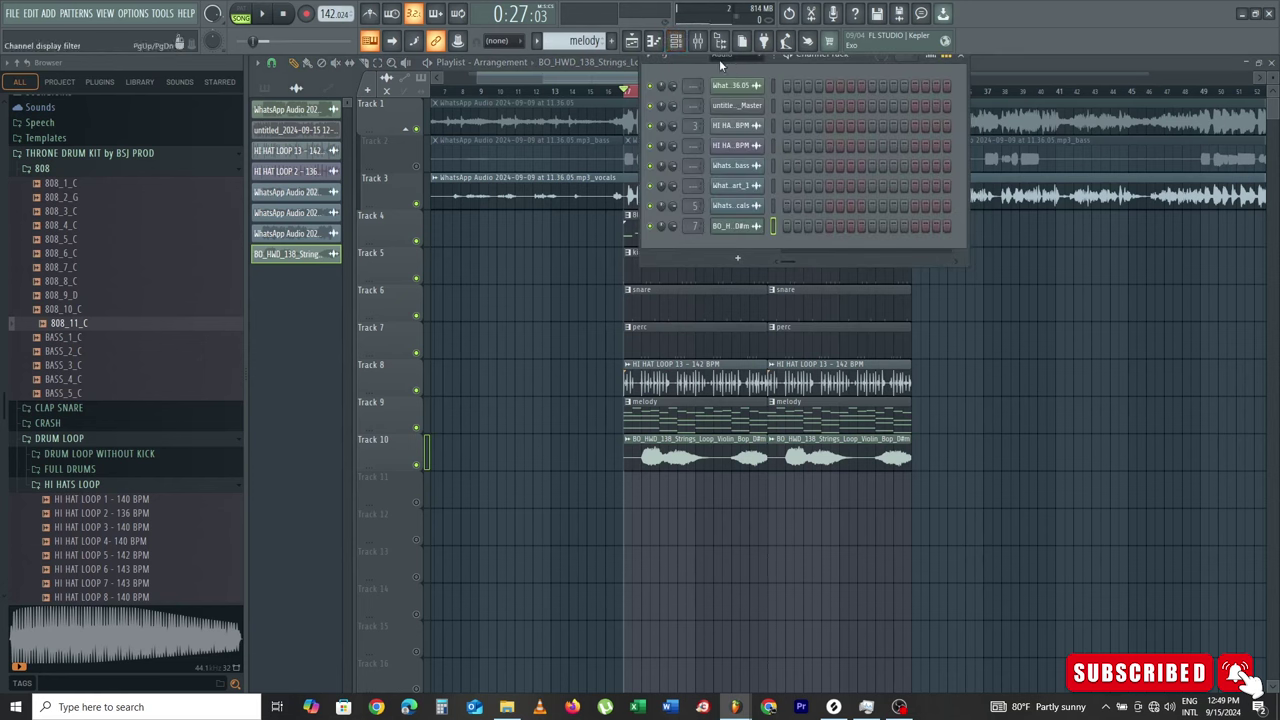
{"action": "left_click", "coordinate": [720, 56]}
{"action": "left_click", "coordinate": [729, 99]}
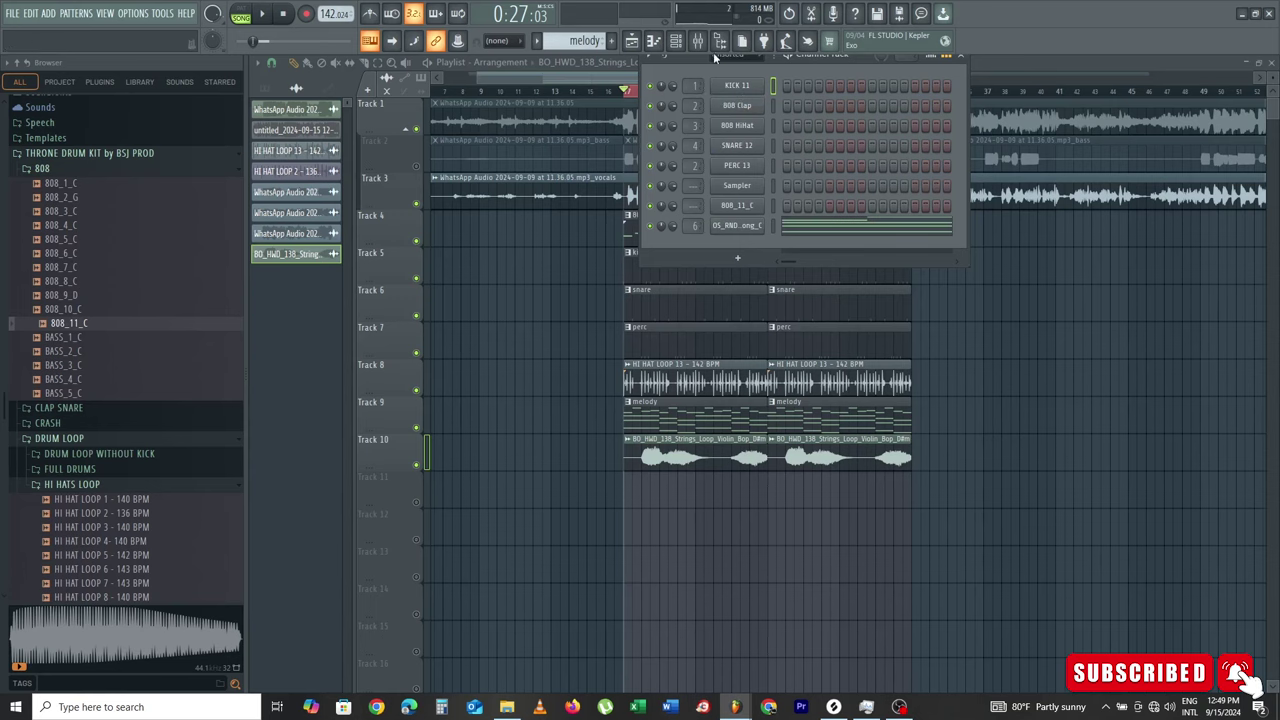
{"action": "scroll", "coordinate": [594, 44], "scroll_direction": "down", "scroll_amount": 1}
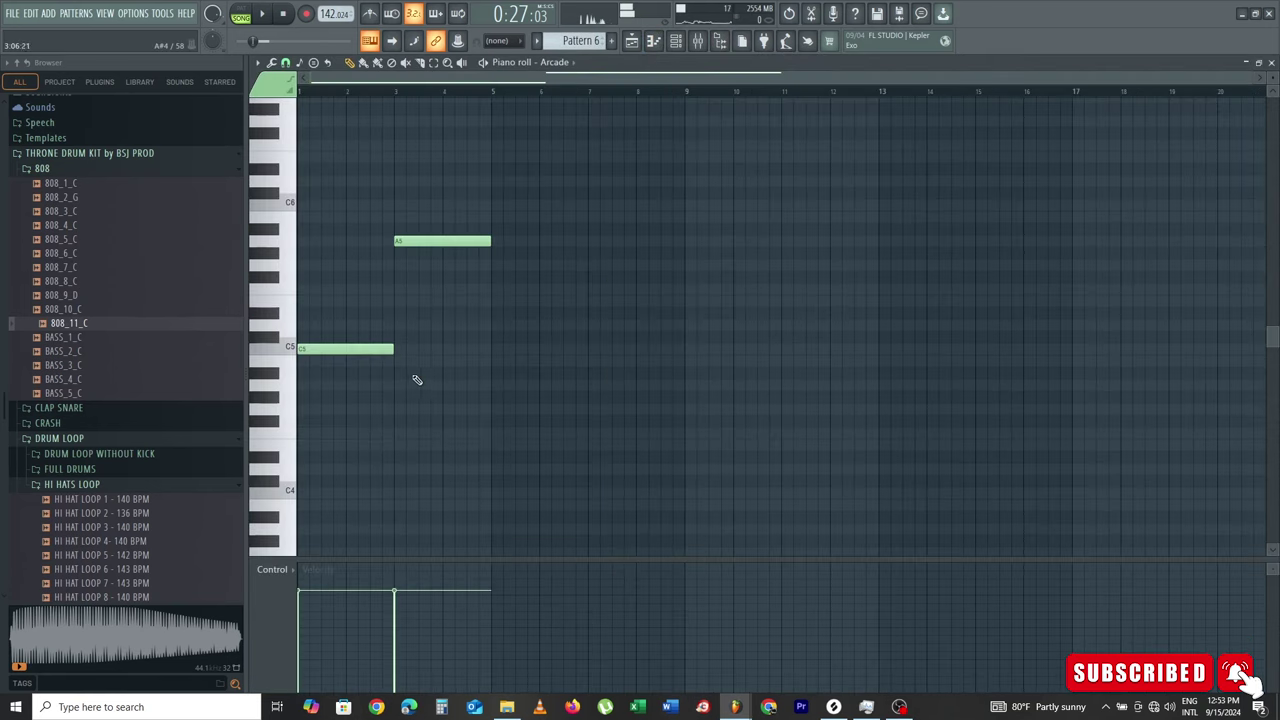
{"action": "key", "text": "space"}
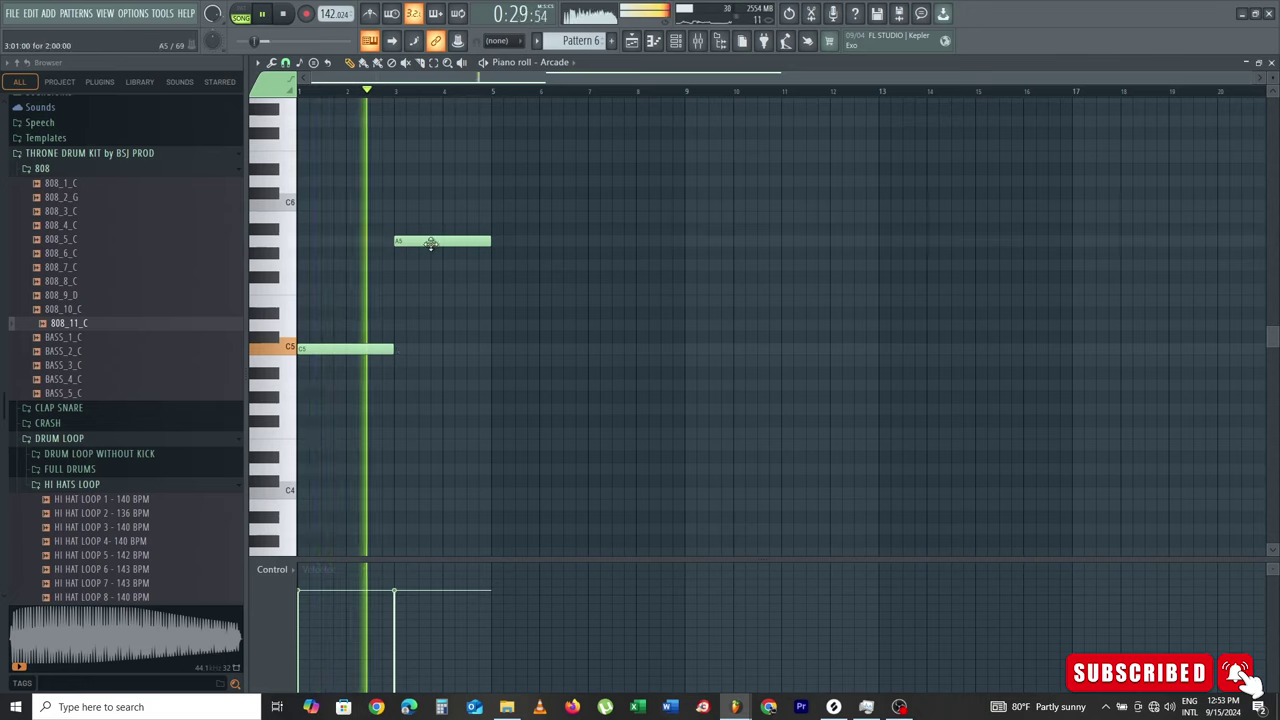
{"action": "left_click_drag", "start_coordinate": [429, 243], "coordinate": [430, 355]}
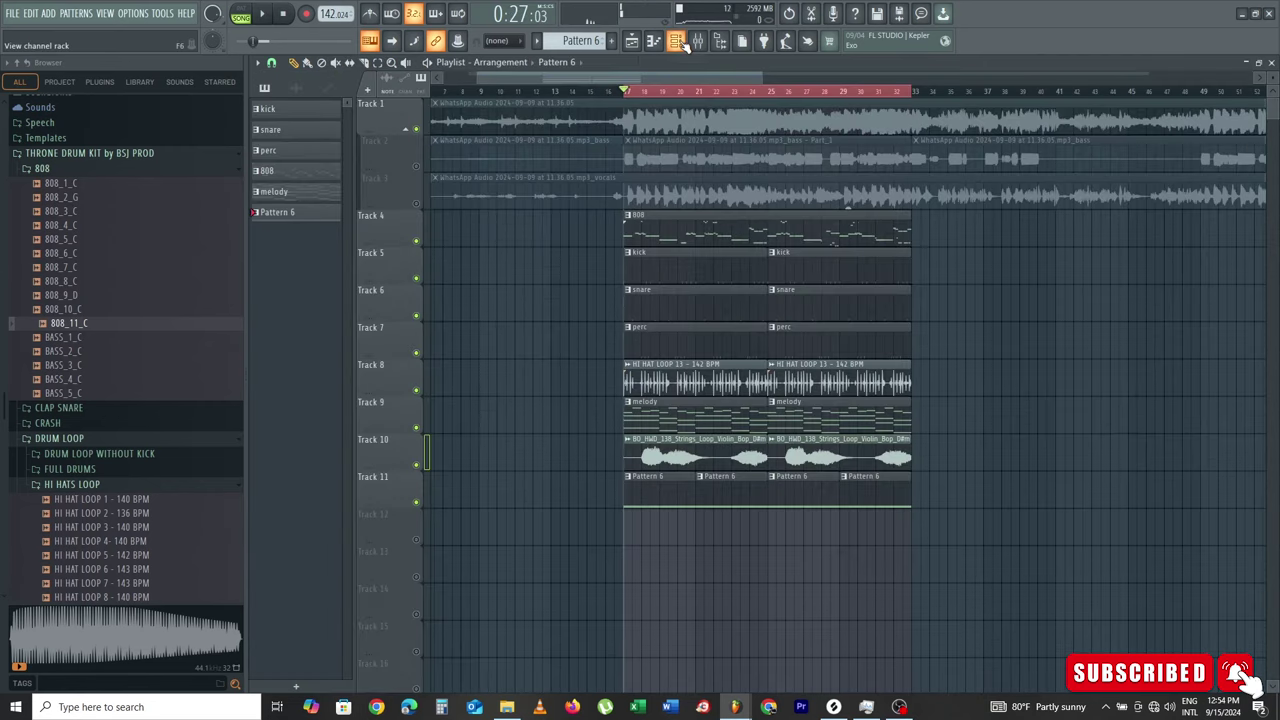
Step: Add a Nexus instrument to the Channel Rack
{"action": "left_click", "coordinate": [681, 42]}
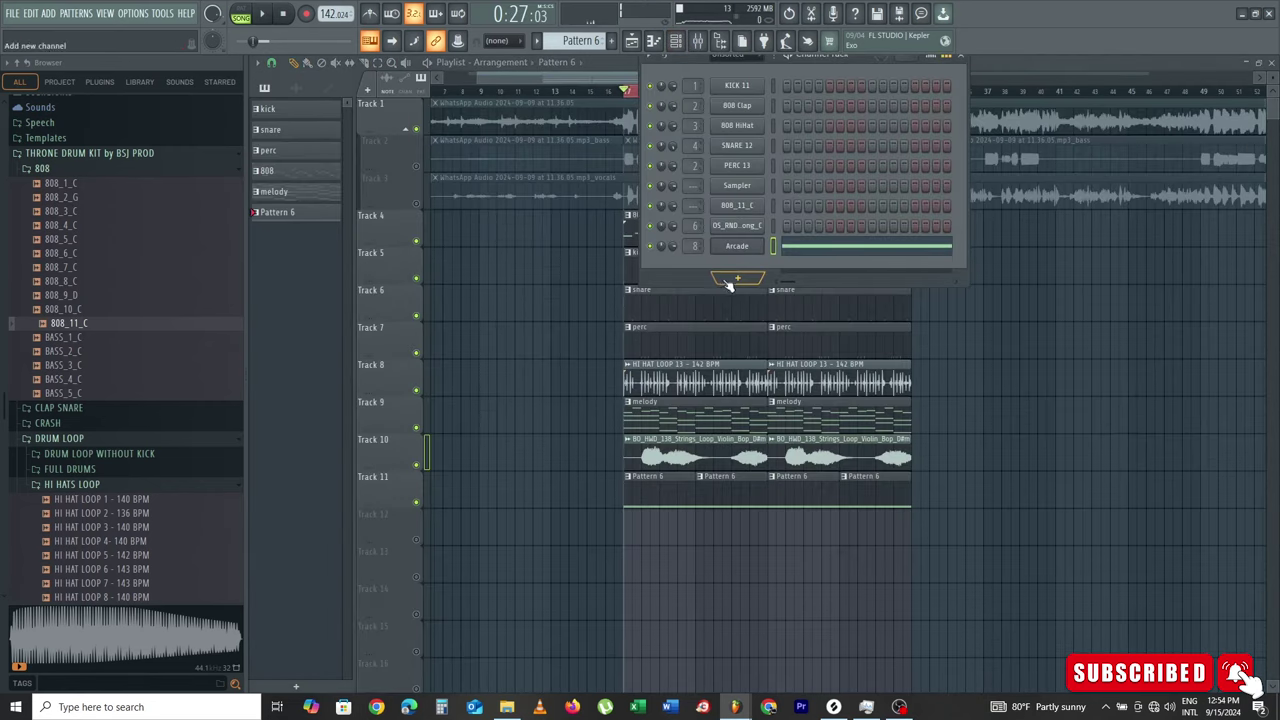
{"action": "left_click", "coordinate": [742, 278]}
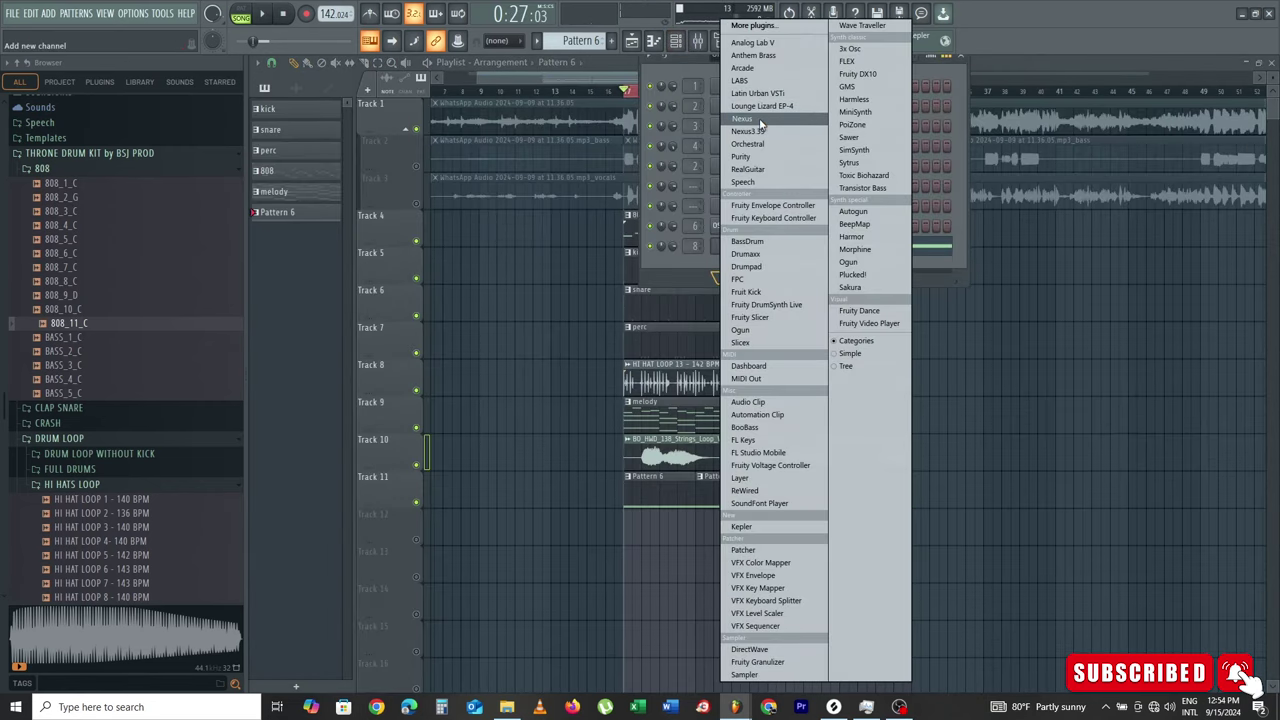
{"action": "left_click", "coordinate": [759, 119]}
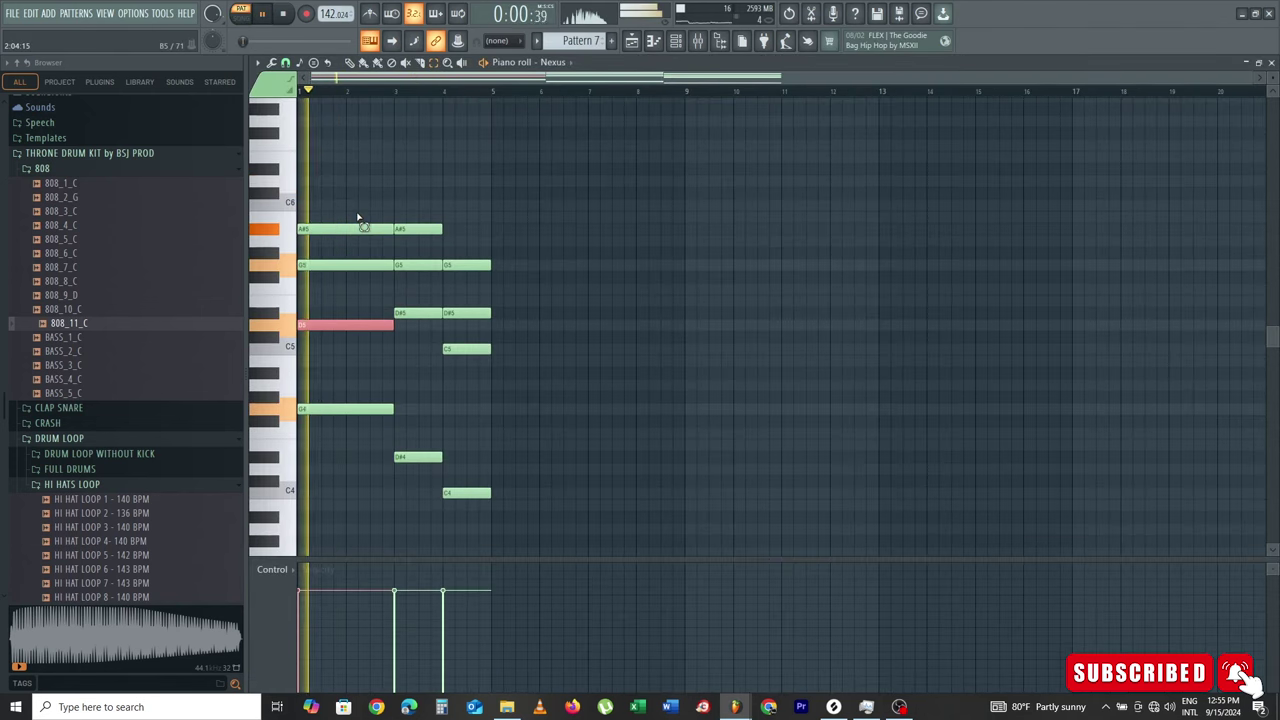
Step: Duplicate the chords into bars 5–8, transpose them down an octave, and strum them
{"action": "left_click_drag", "start_coordinate": [337, 177], "coordinate": [537, 531]}
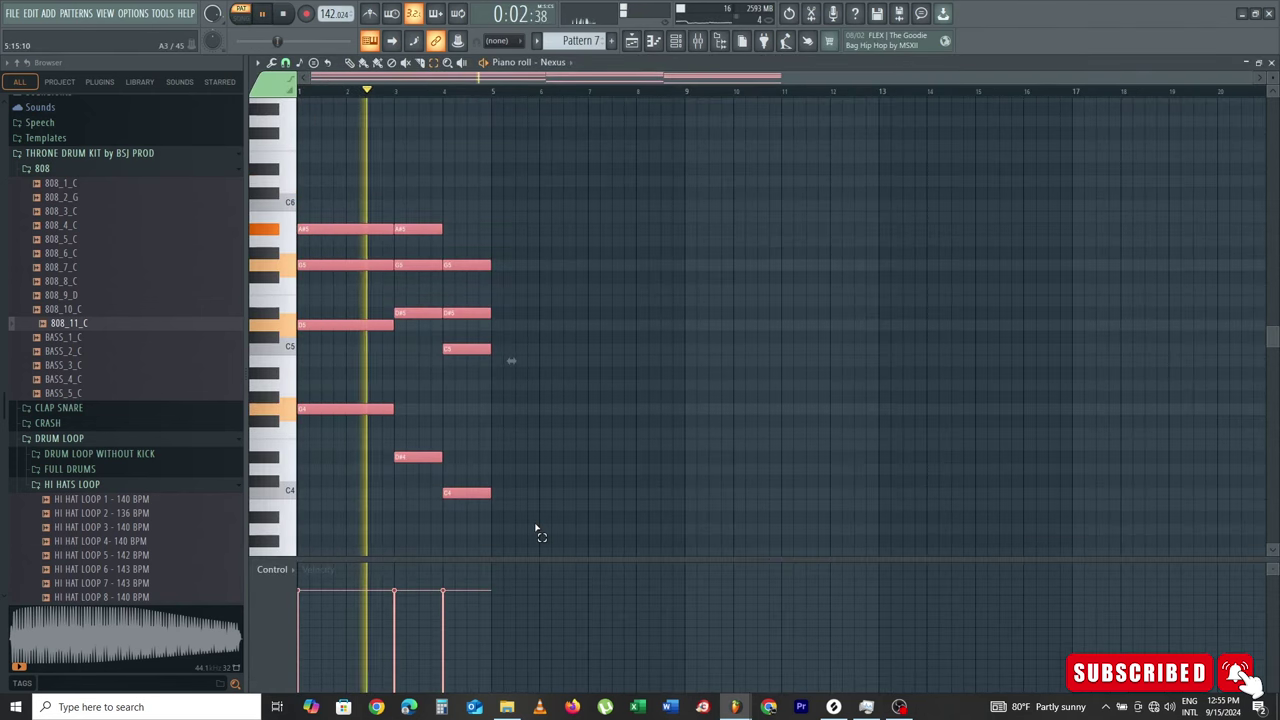
{"action": "key", "text": "ctrl+b"}
{"action": "key", "text": "ctrl+d"}
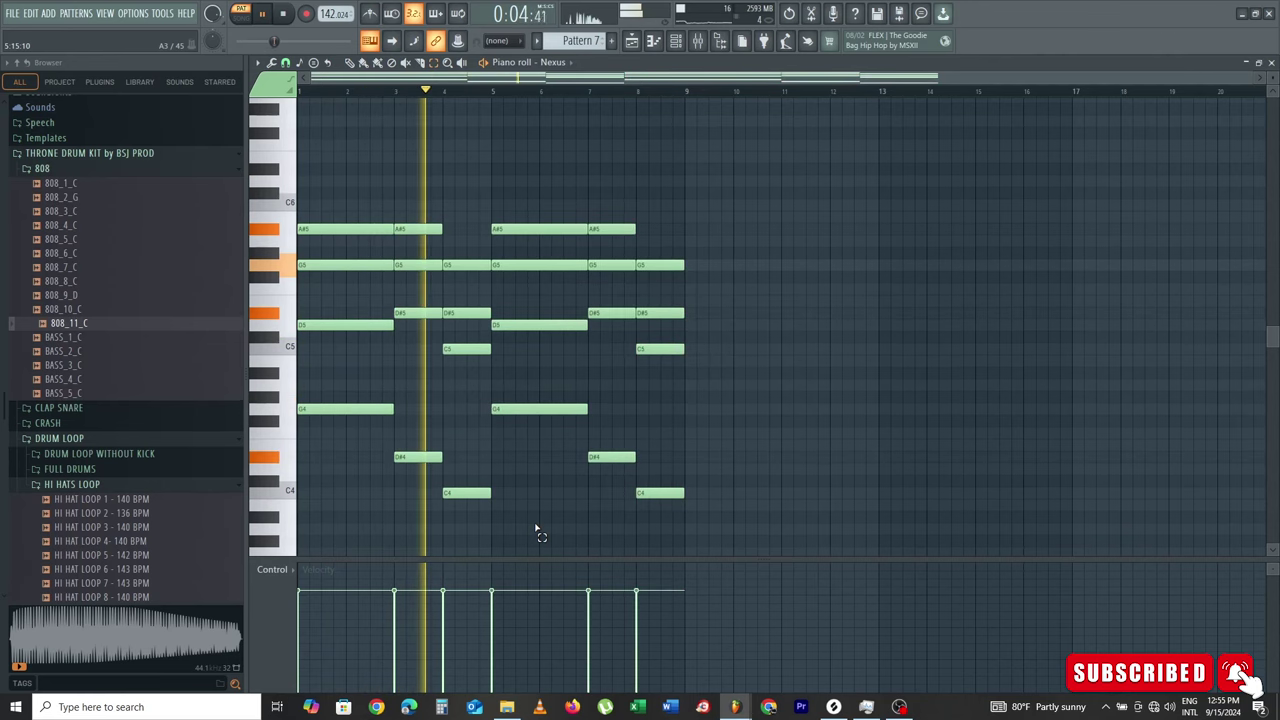
{"action": "key", "text": "ctrl+Down"}
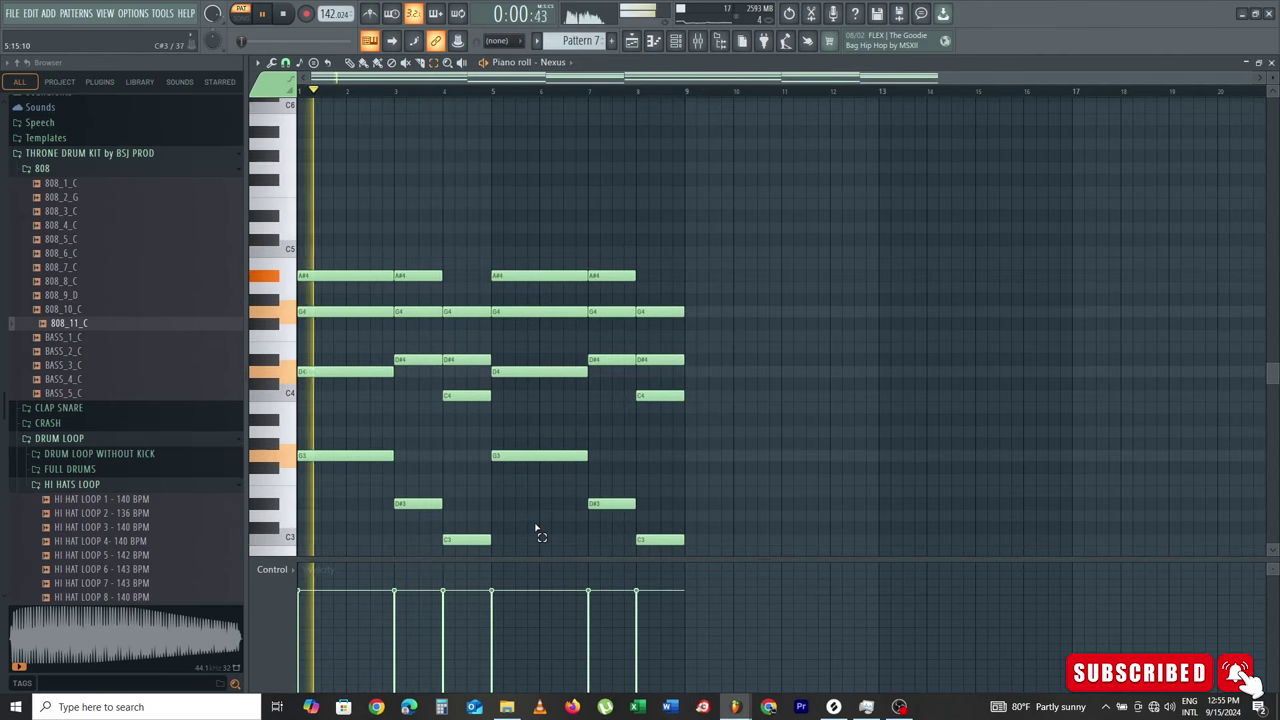
{"action": "key", "text": "alt+s"}
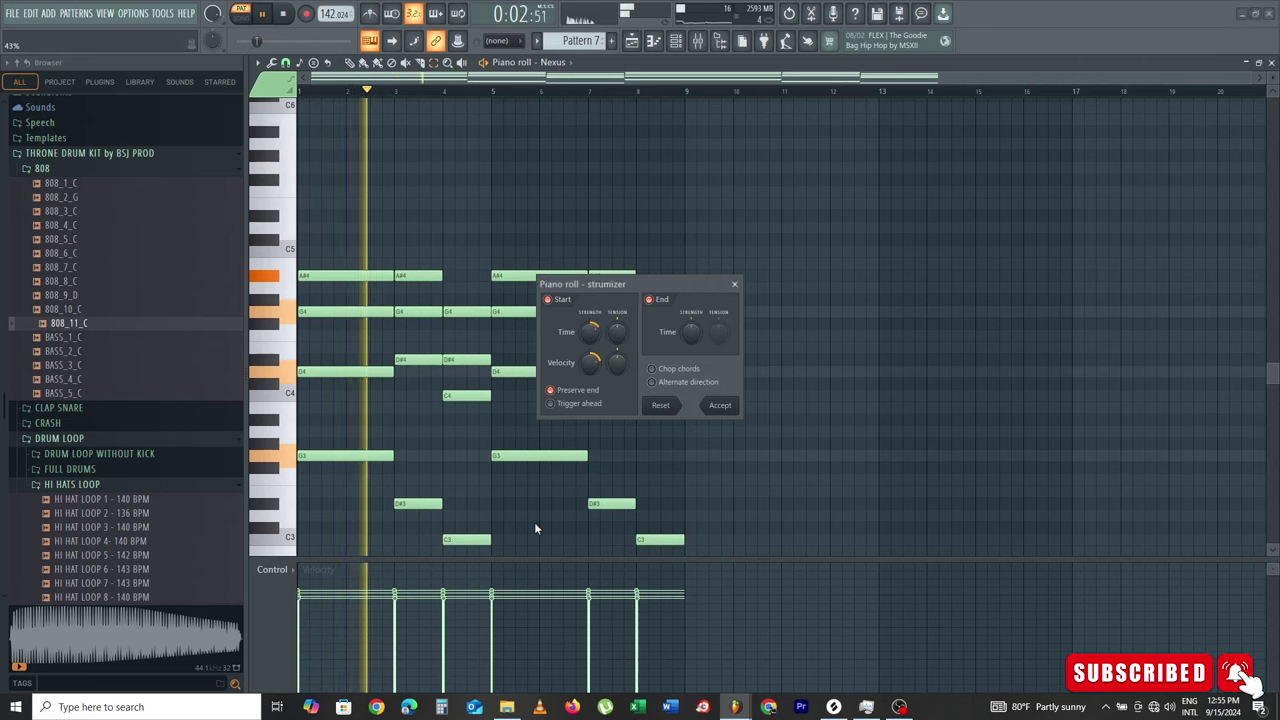
{"action": "left_click", "coordinate": [724, 406]}
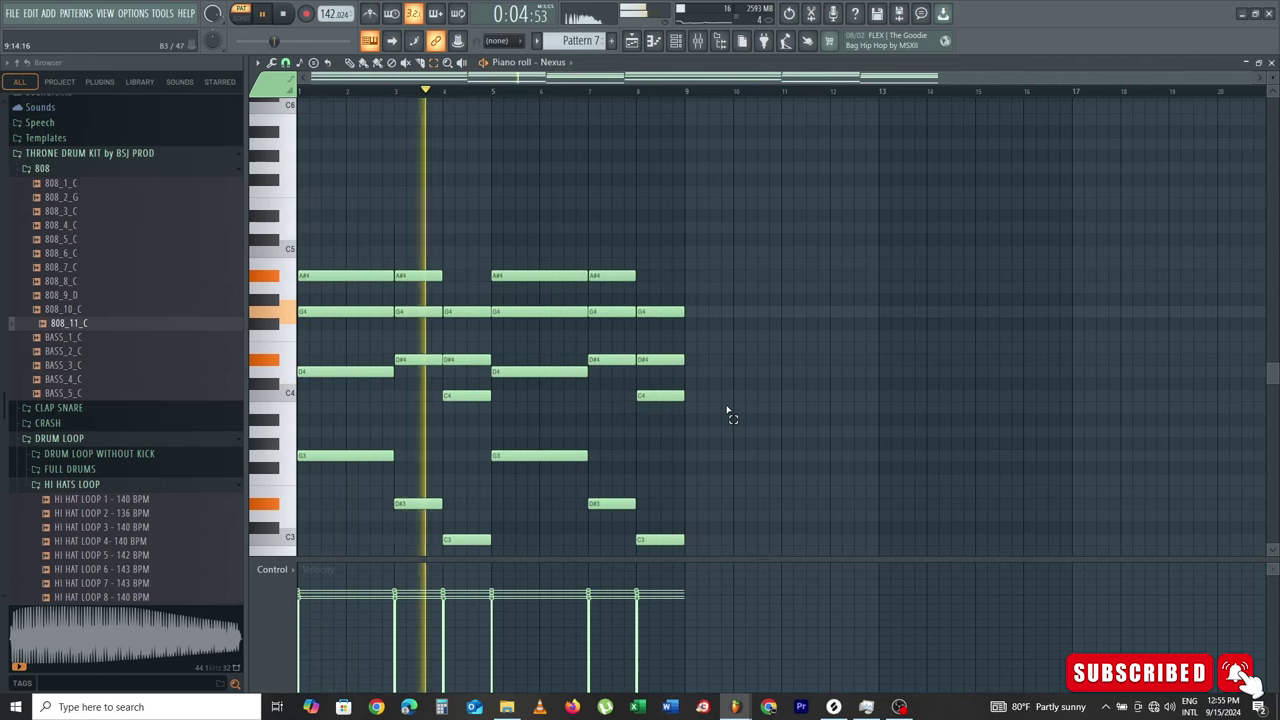
Step: Load the PN Nexus Grandpiano preset into the Nexus instrument
{"action": "key", "text": "F6"}
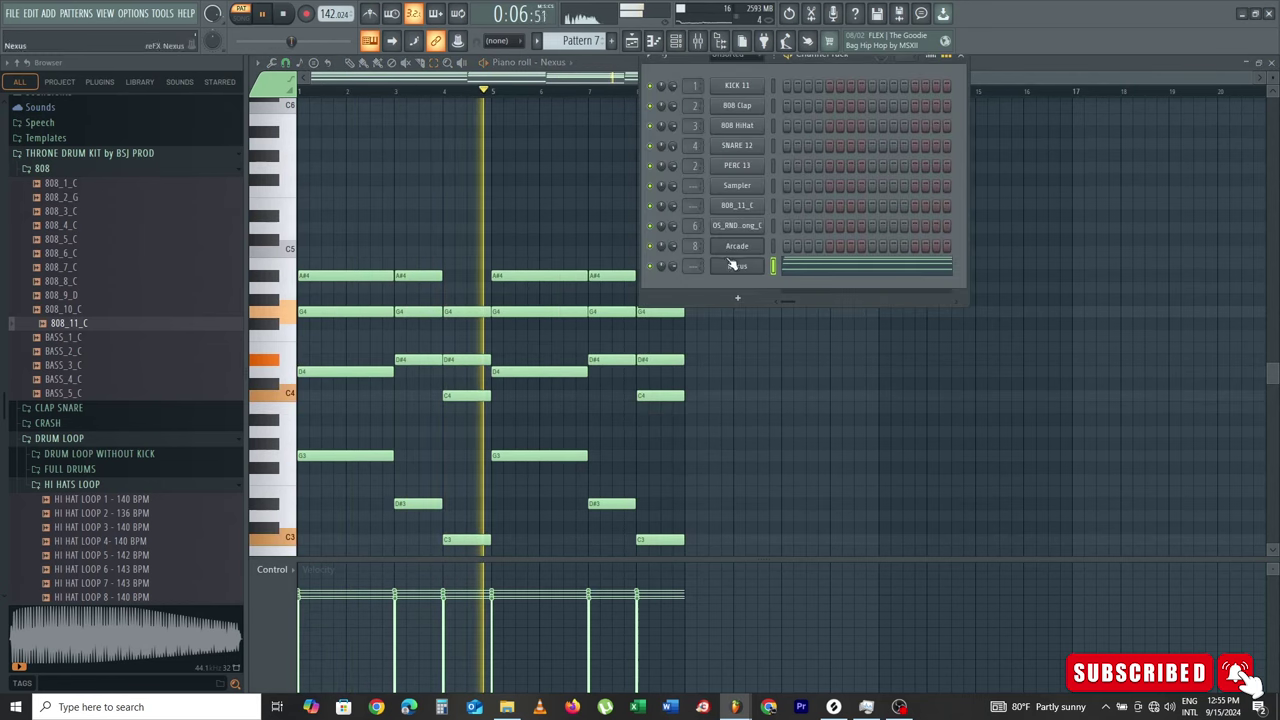
{"action": "left_click", "coordinate": [737, 265]}
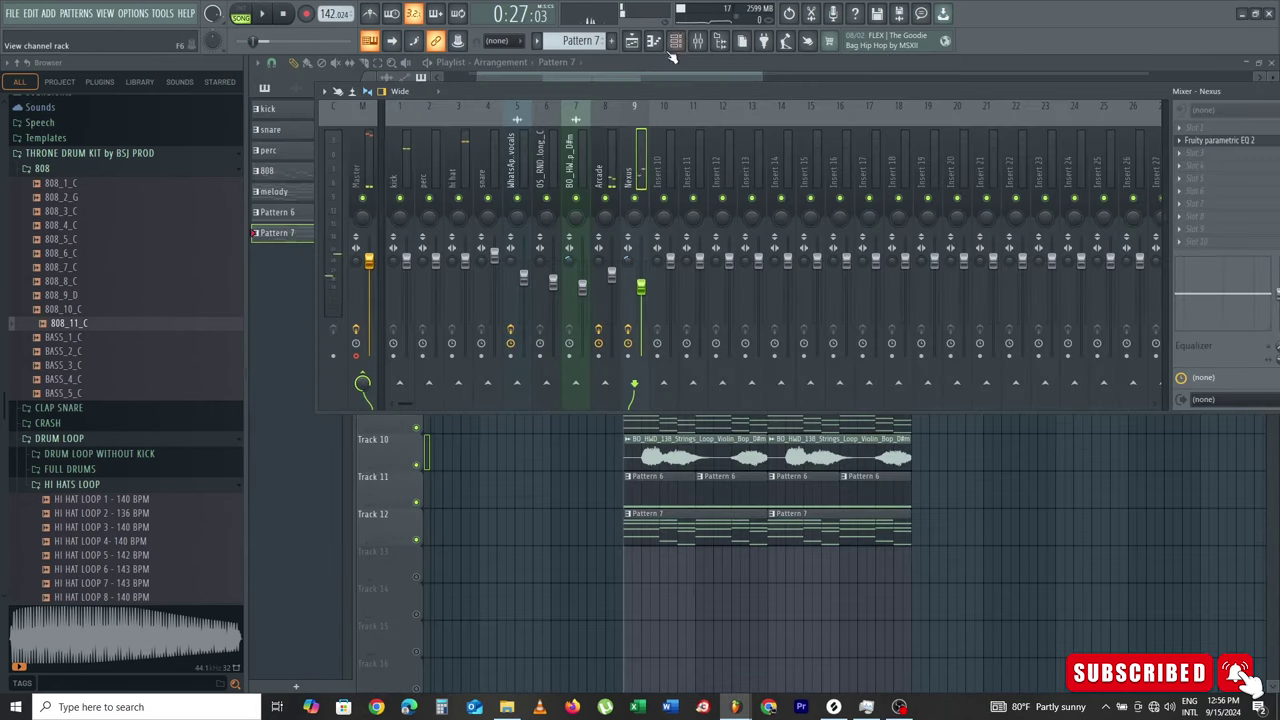
{"action": "left_click", "coordinate": [676, 42]}
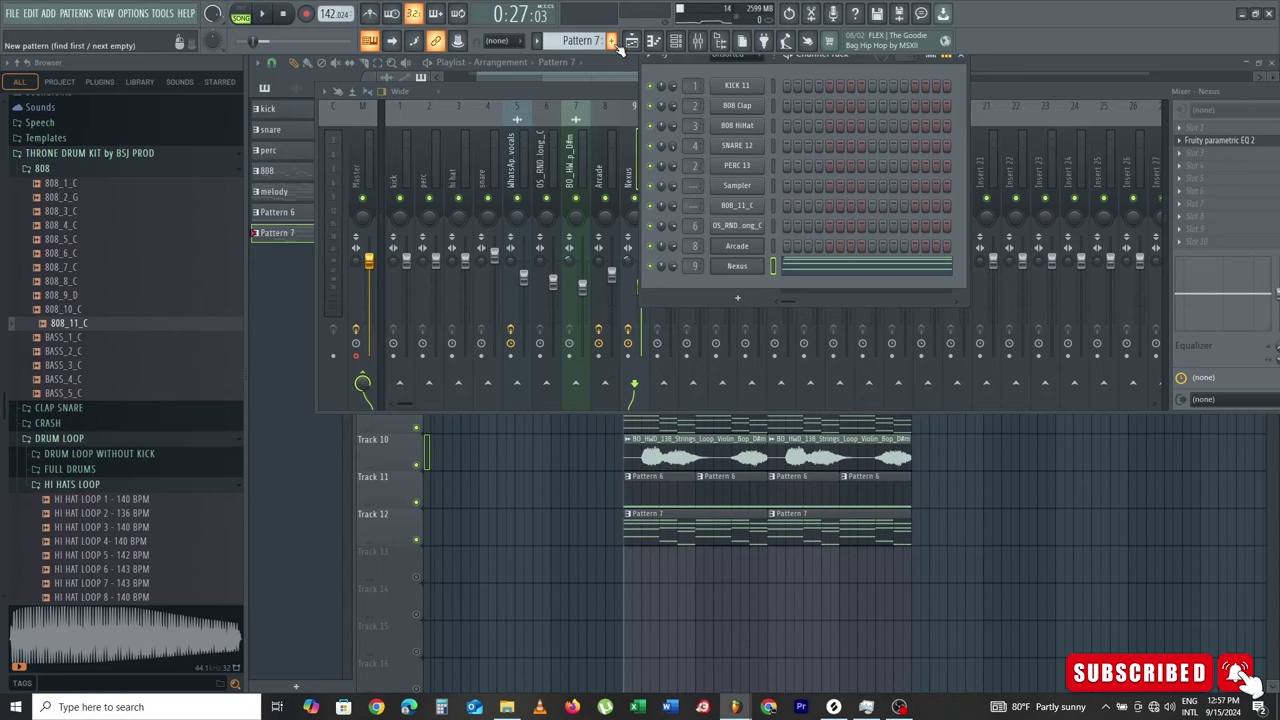
Step: Create a new pattern named 'pad' and add an Arcade instrument channel
{"action": "left_click", "coordinate": [612, 41]}
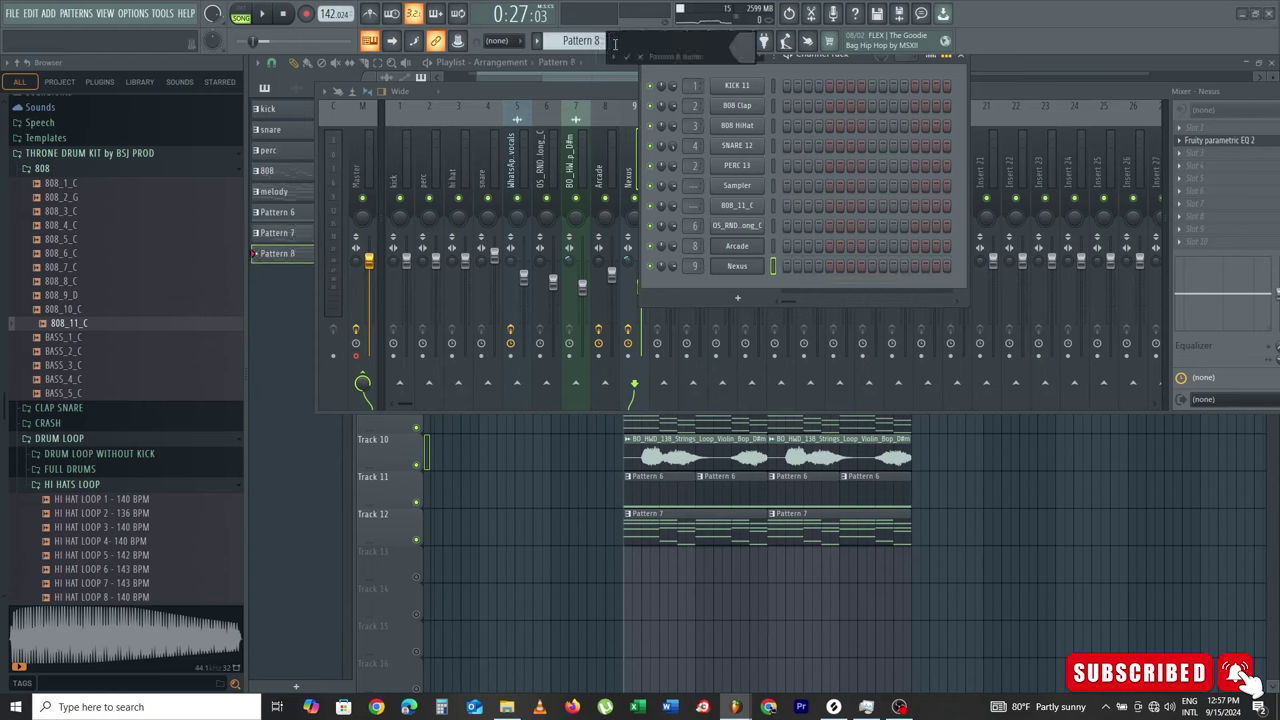
{"action": "type", "text": "pad"}
{"action": "key", "text": "Return"}
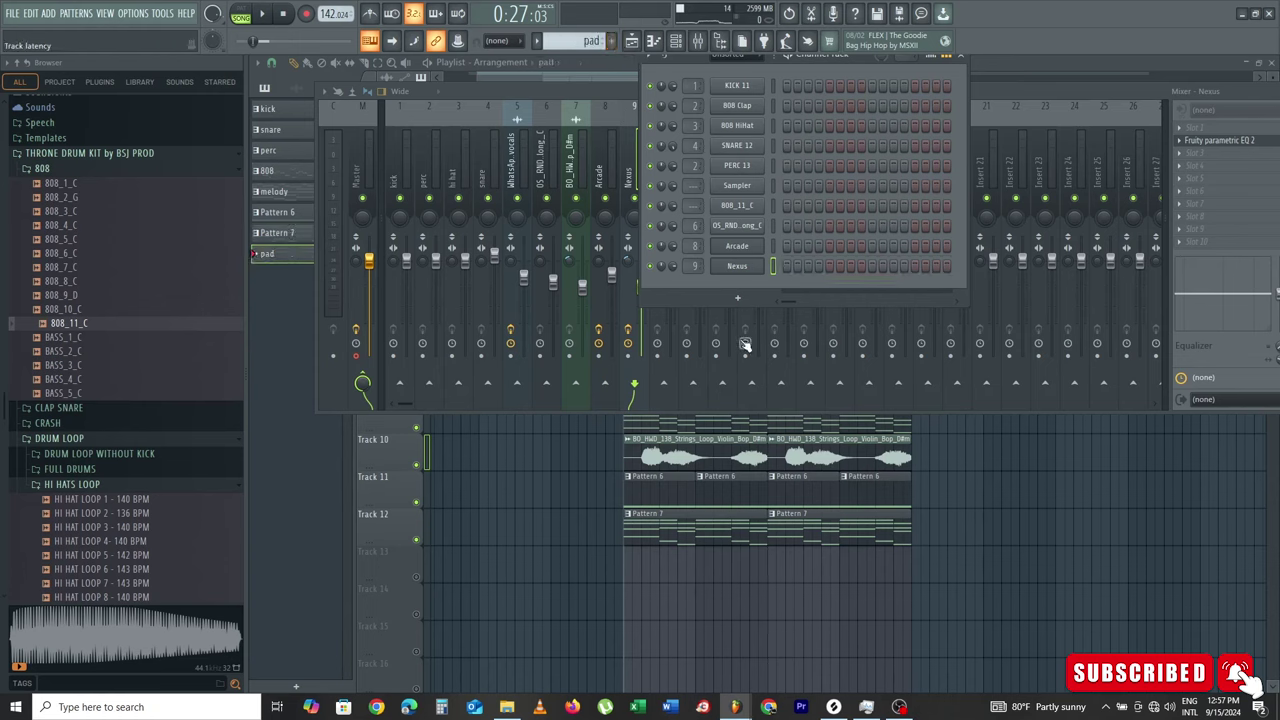
{"action": "left_click", "coordinate": [740, 300]}
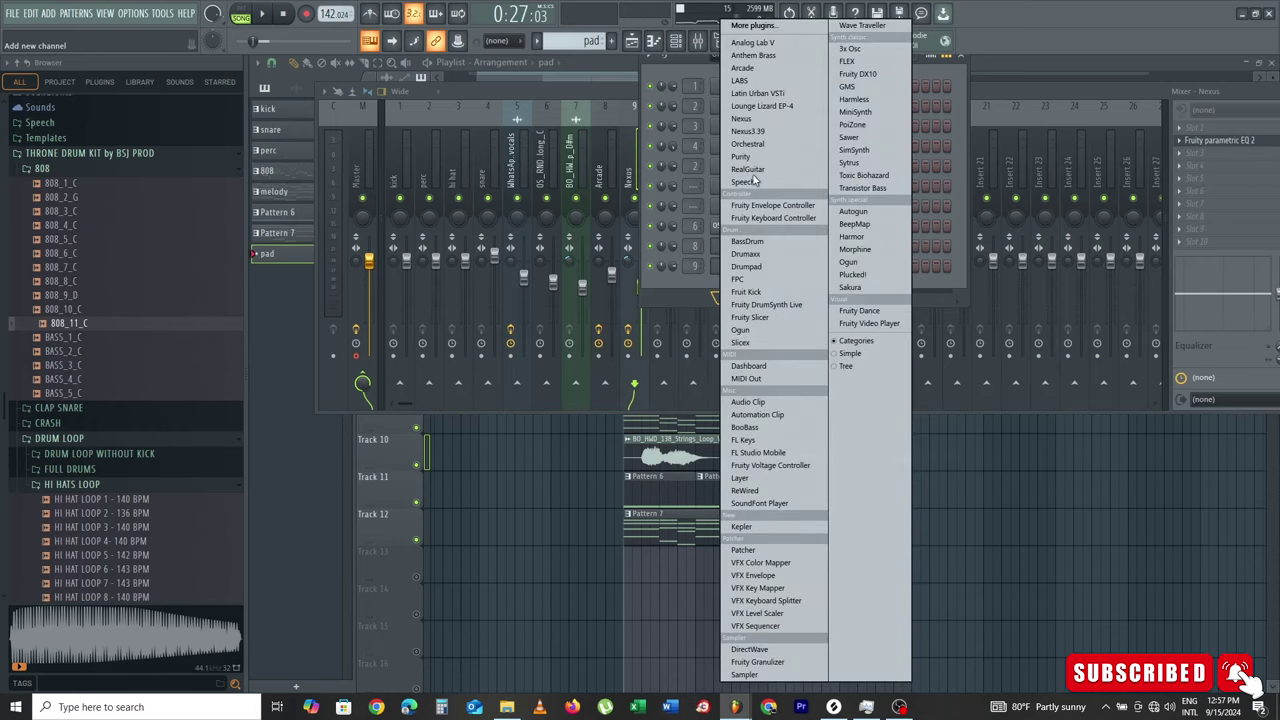
{"action": "left_click", "coordinate": [775, 80]}
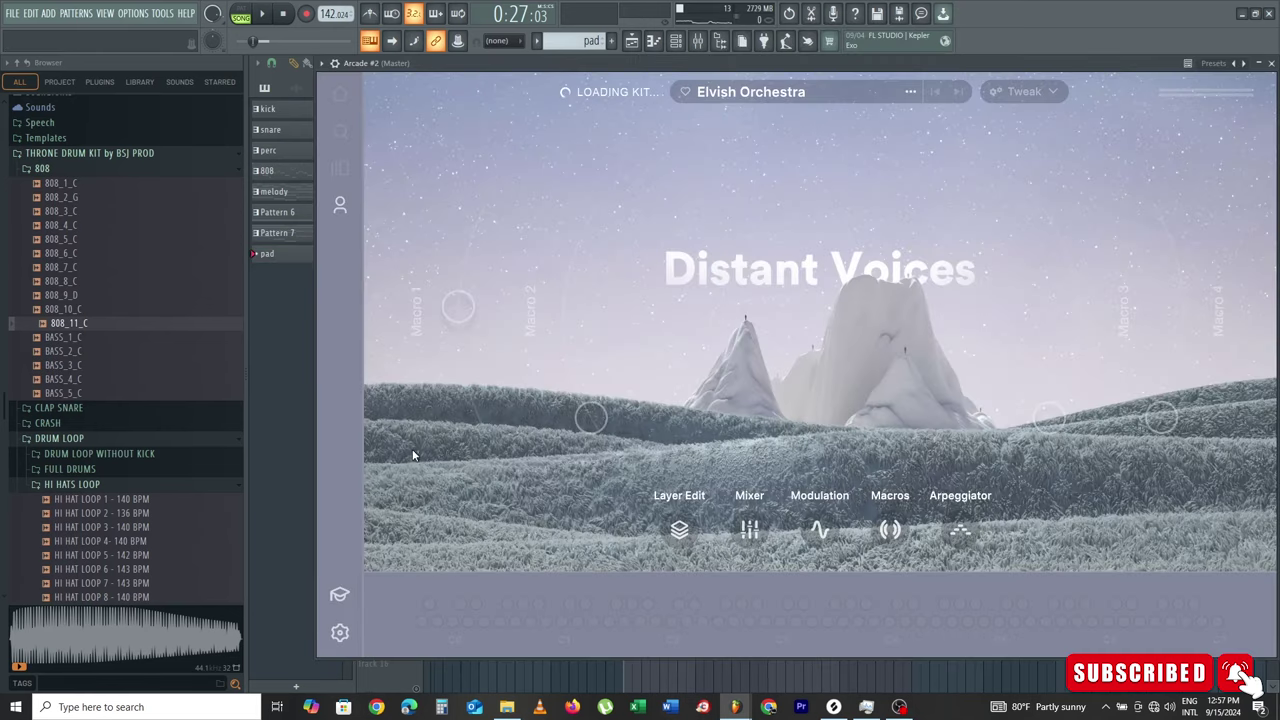
Step: Enter the pad chord progression in Arcade #2's piano roll and play it back
{"action": "left_click", "coordinate": [658, 46]}
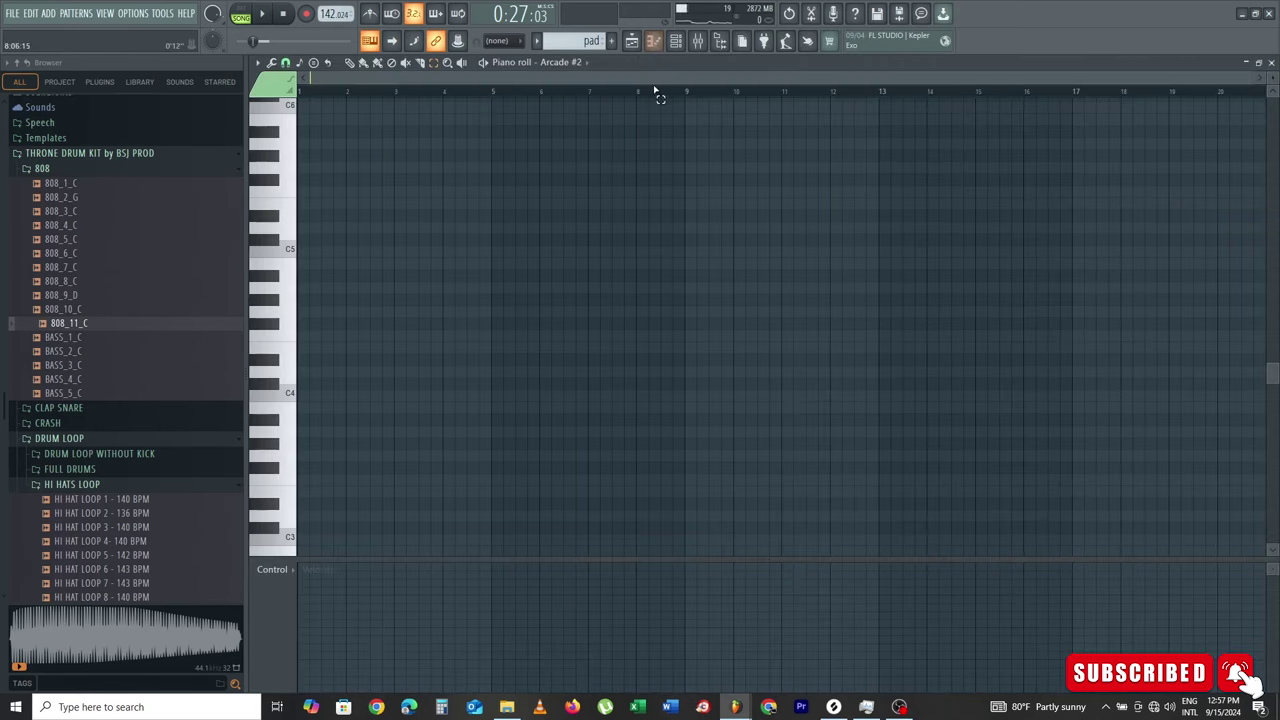
{"action": "left_click", "coordinate": [676, 41]}
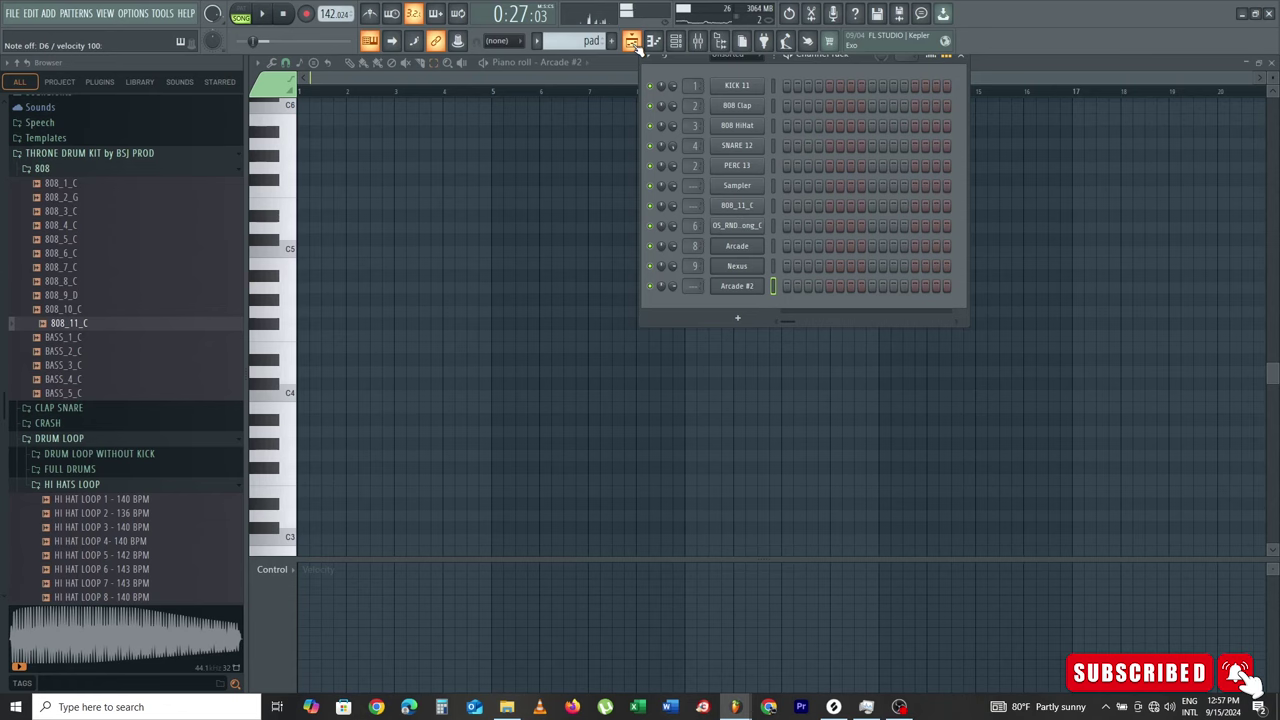
{"action": "scroll", "coordinate": [589, 45], "scroll_direction": "up", "scroll_amount": 2}
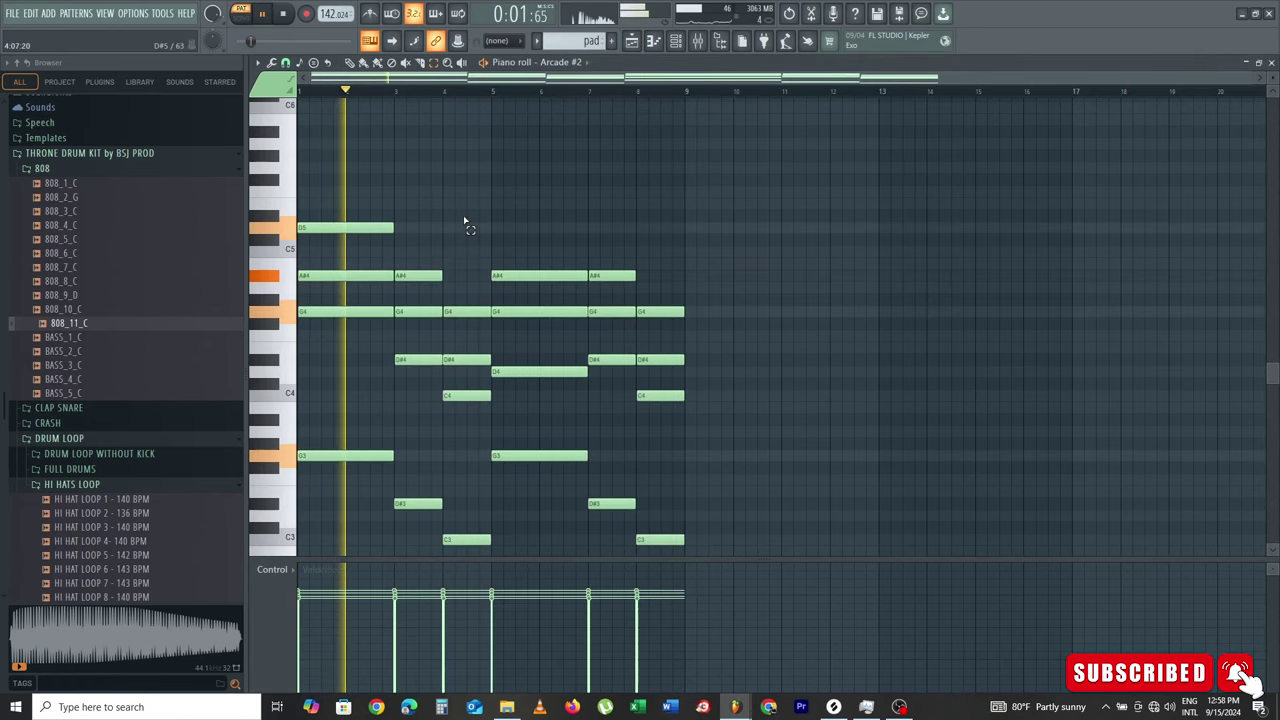
{"action": "scroll", "coordinate": [465, 222], "scroll_direction": "down", "scroll_amount": 3}
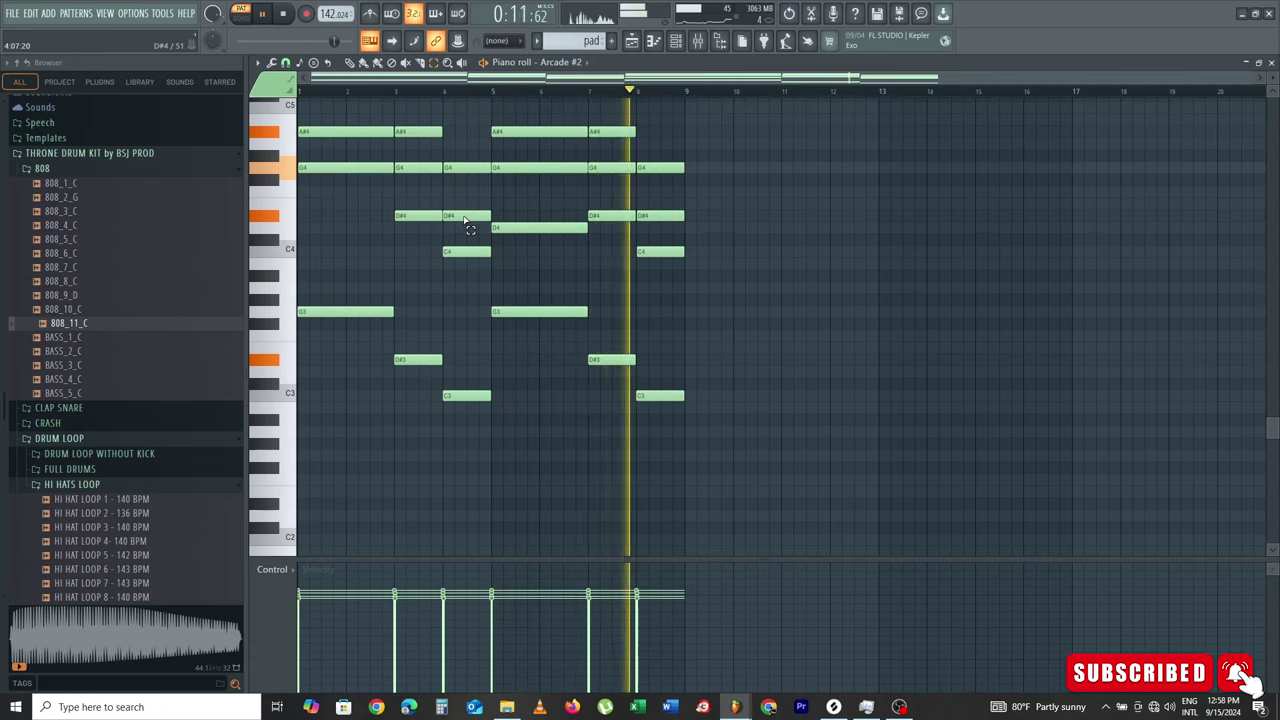
{"action": "key", "text": "space"}
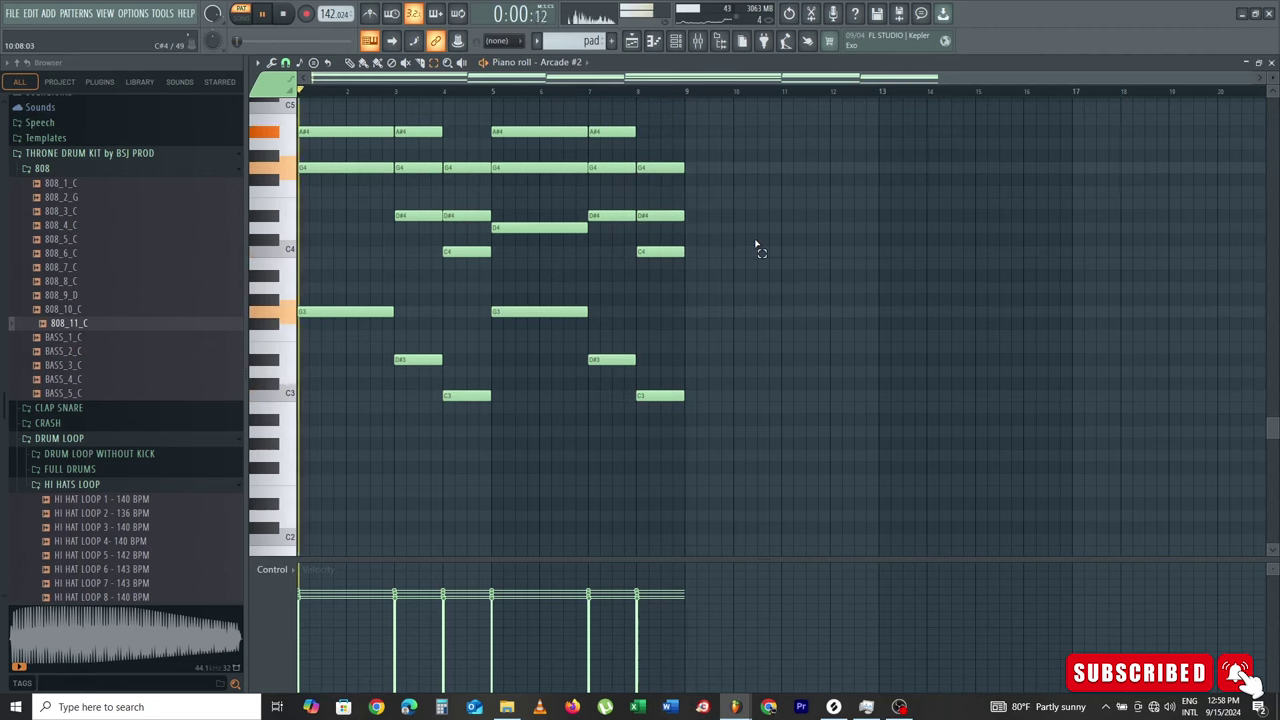
{"action": "scroll", "coordinate": [757, 243], "scroll_direction": "up", "scroll_amount": 4}
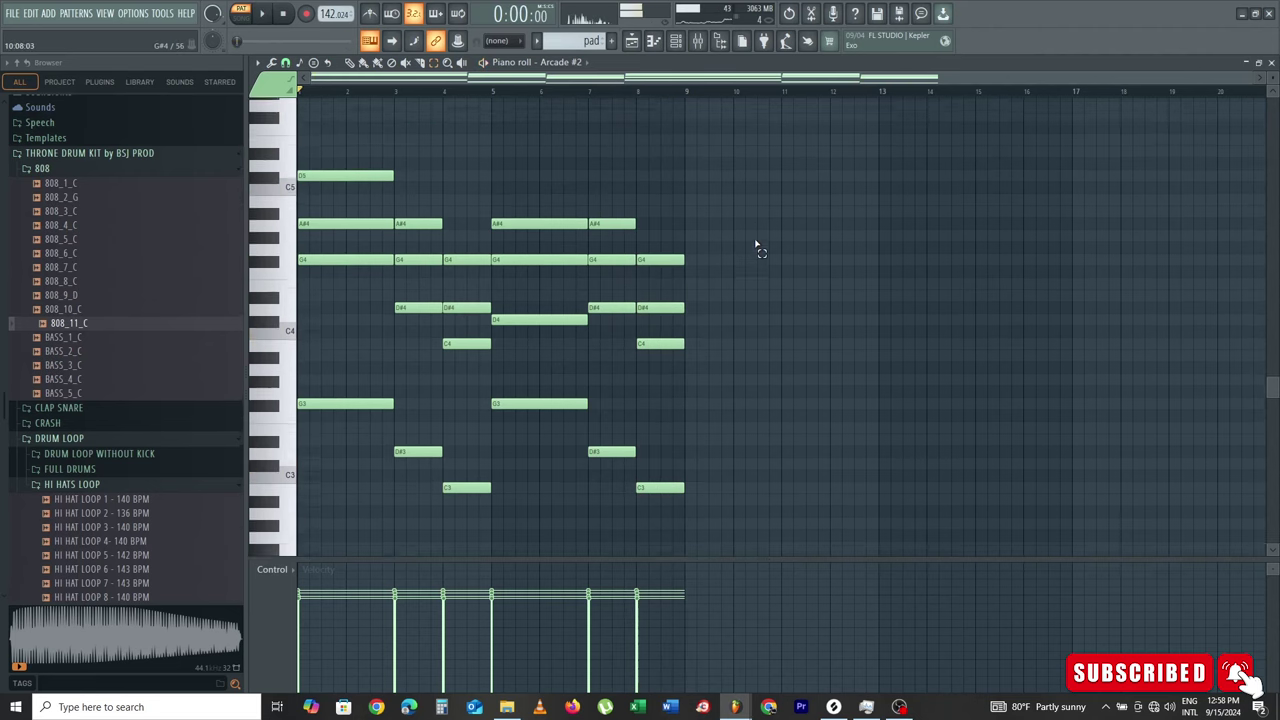
{"action": "left_click", "coordinate": [636, 39]}
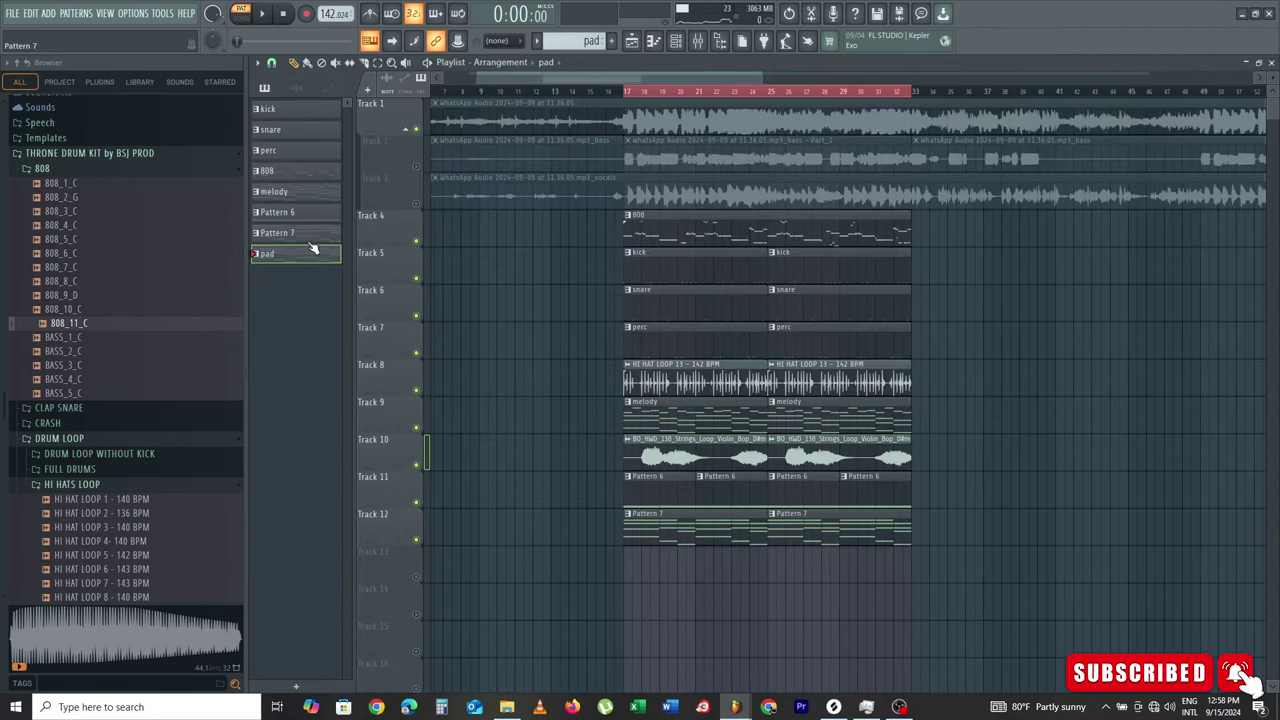
Step: Render the pad pattern to pad.wav with the render tail set to Leave remainder
{"action": "right_click", "coordinate": [312, 262]}
{"action": "left_click", "coordinate": [385, 512]}
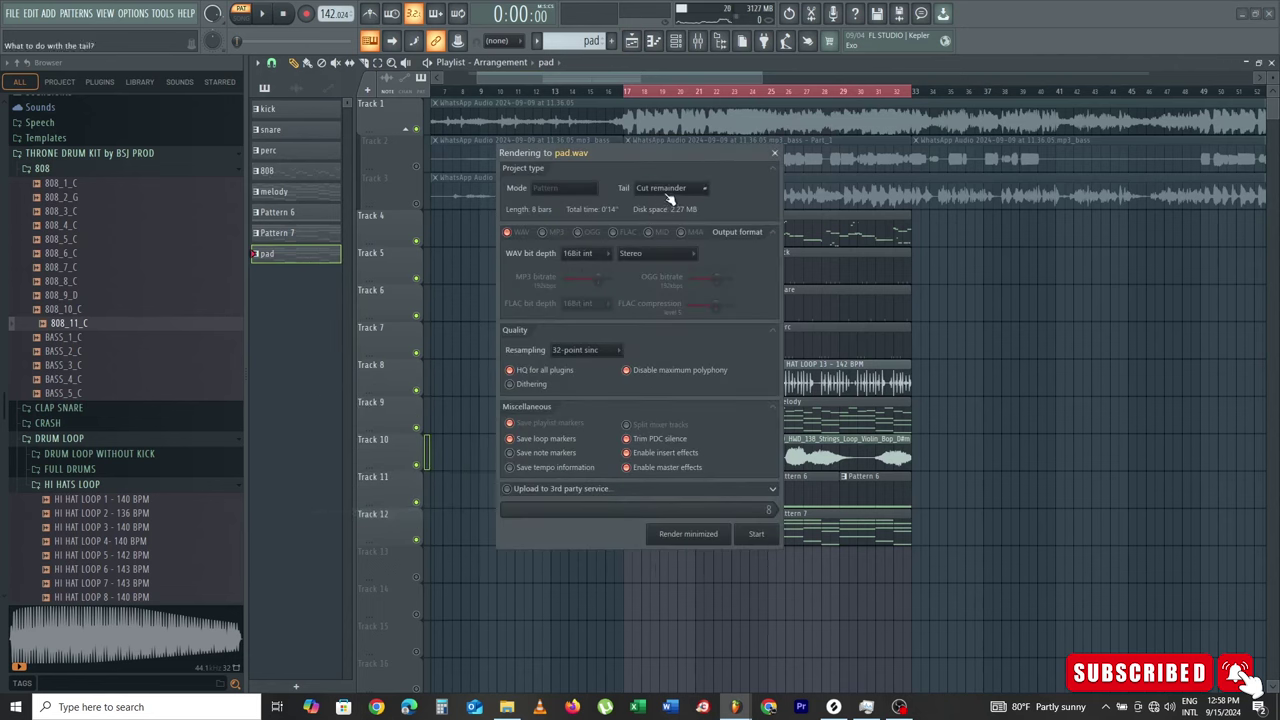
{"action": "left_click", "coordinate": [668, 191]}
{"action": "left_click", "coordinate": [683, 215]}
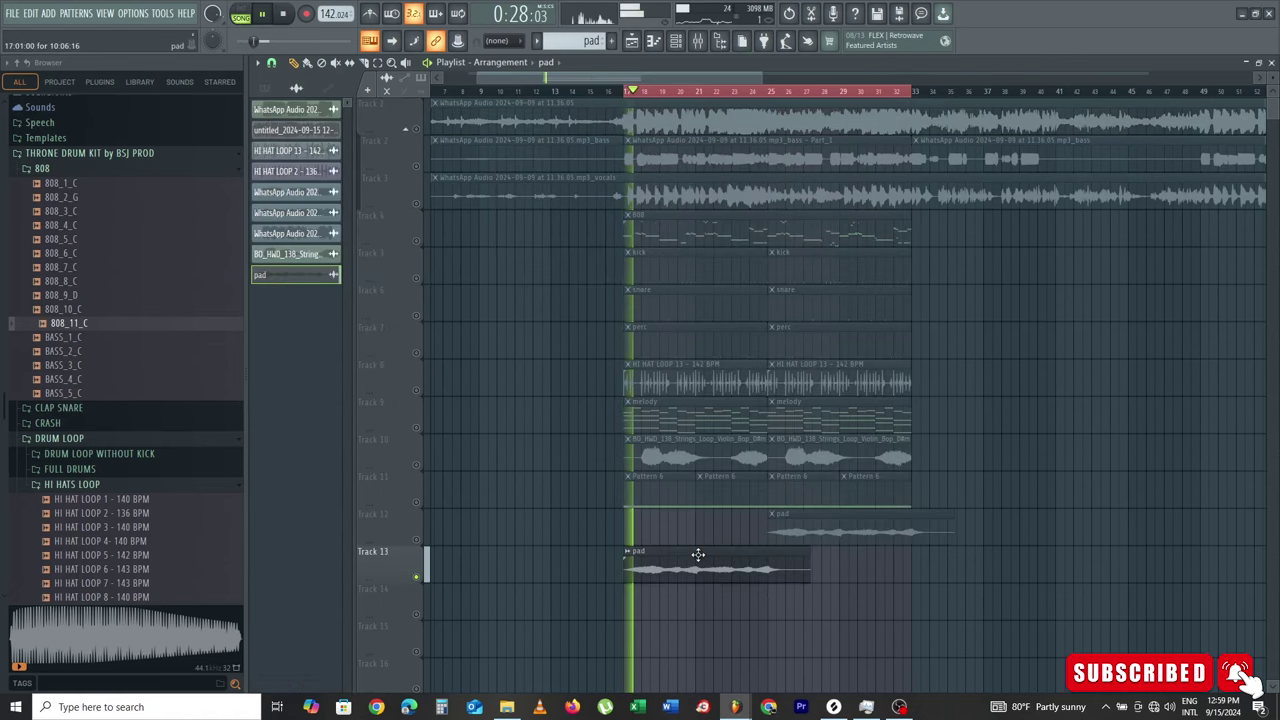
Step: Add stereo delay to the pad audio clip and route it to its own mixer insert
{"action": "double_click", "coordinate": [697, 557]}
{"action": "left_click", "coordinate": [573, 336]}
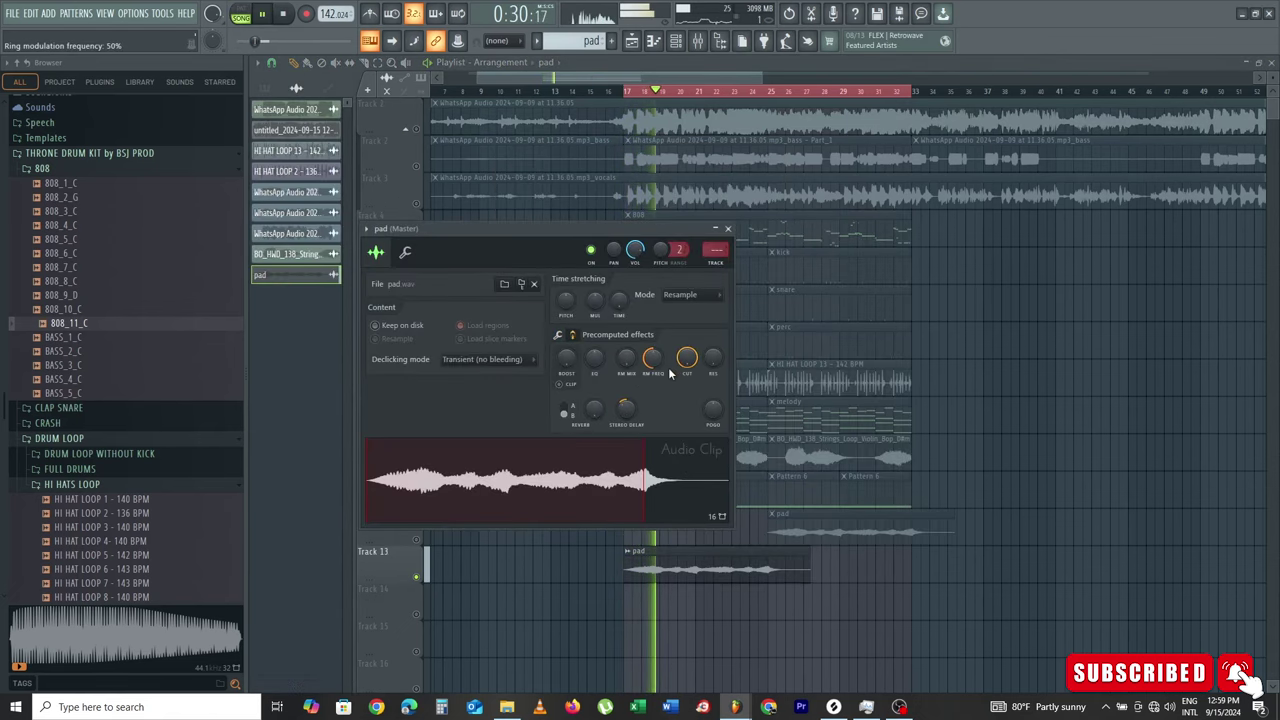
{"action": "mouse_move", "coordinate": [627, 410]}
{"action": "left_mouse_down"}
{"action": "mouse_move", "coordinate": [627, 368]}
{"action": "mouse_move", "coordinate": [645, 396]}
{"action": "left_mouse_up"}
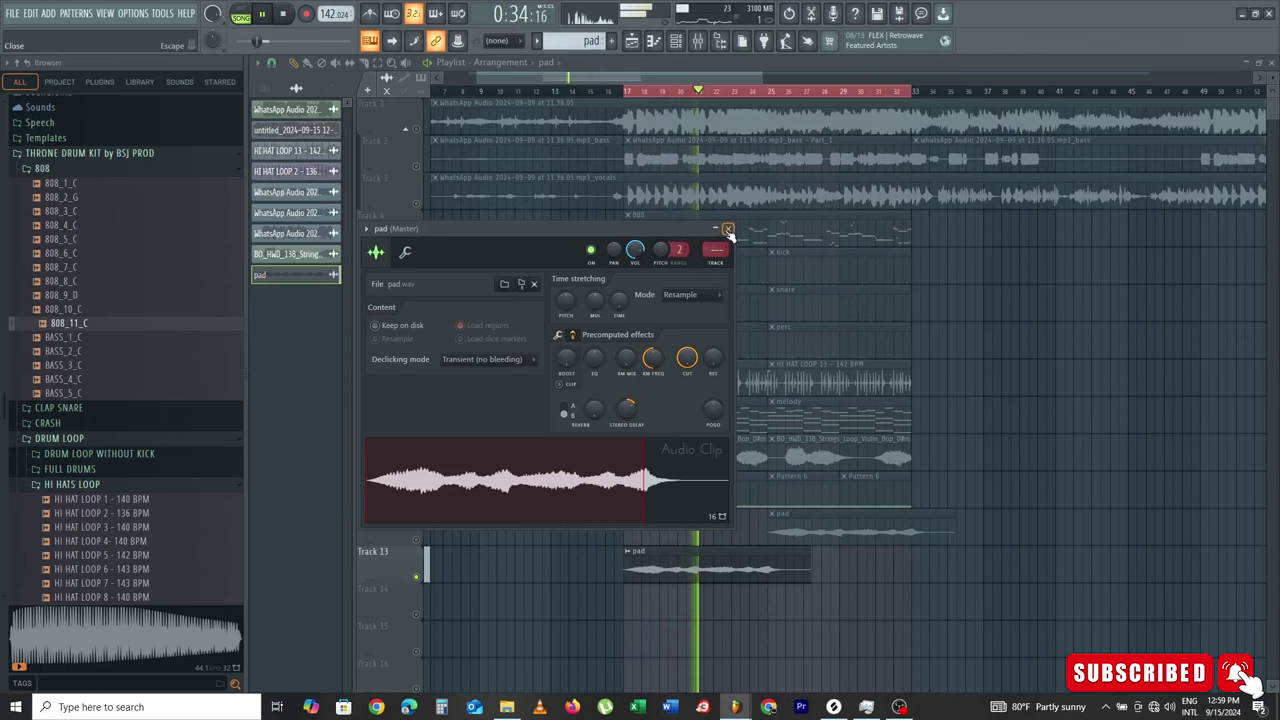
{"action": "left_click", "coordinate": [717, 264]}
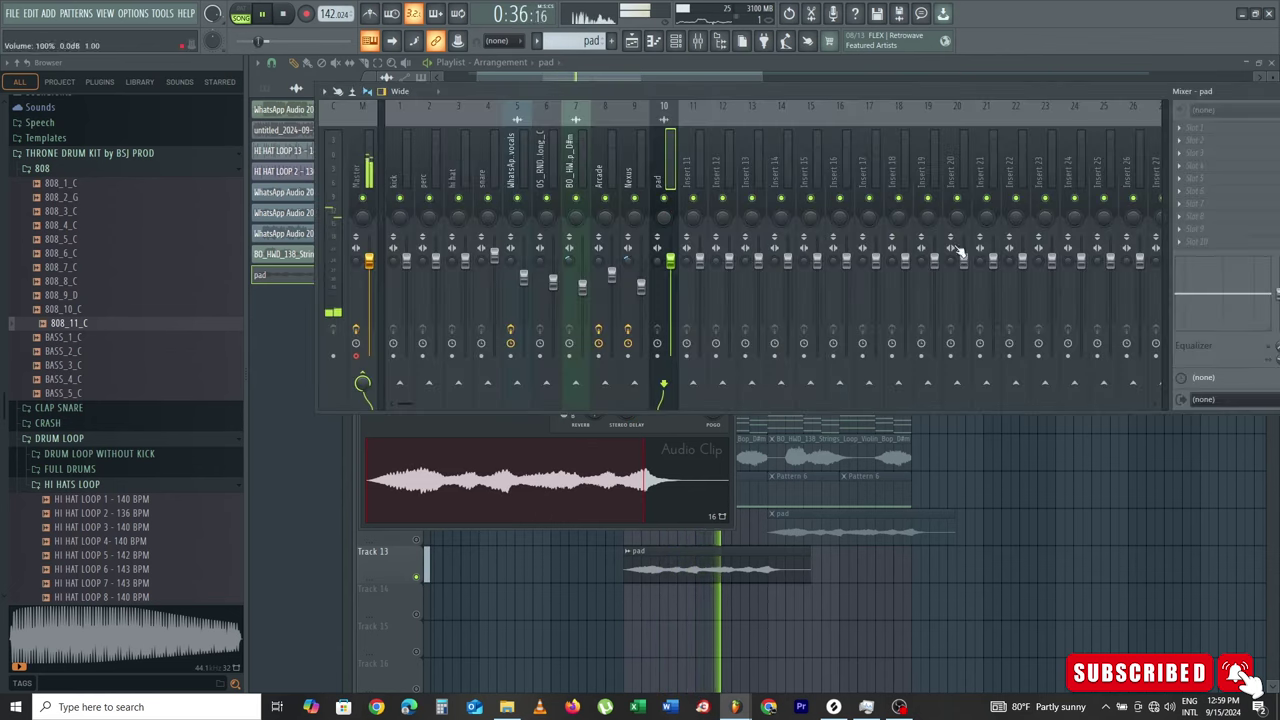
{"action": "key", "text": "space"}
{"action": "key", "text": "space"}
{"action": "left_click", "coordinate": [1183, 153]}
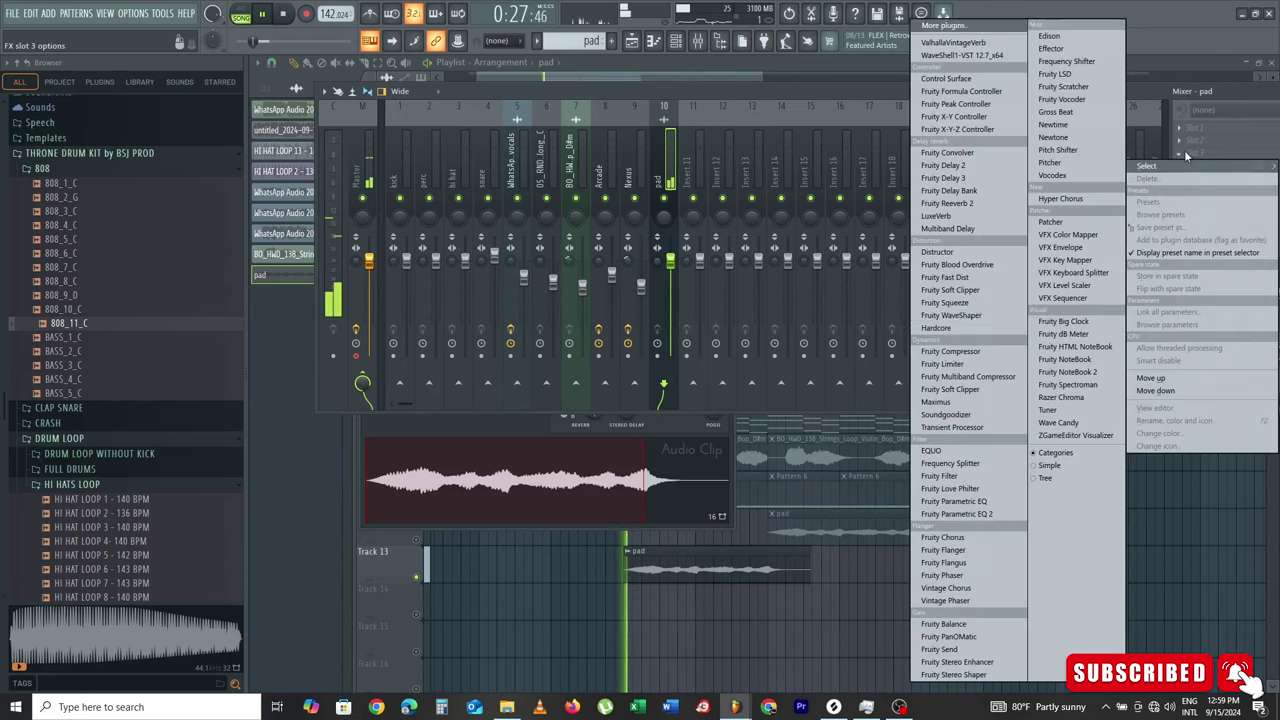
Step: Load Fruity Parametric EQ 2 on the pad insert, cutting lows with band 1 and highs with band 7
{"action": "left_click", "coordinate": [963, 514]}
{"action": "left_click_drag", "start_coordinate": [317, 237], "coordinate": [361, 318]}
{"action": "left_click_drag", "start_coordinate": [537, 240], "coordinate": [548, 316]}
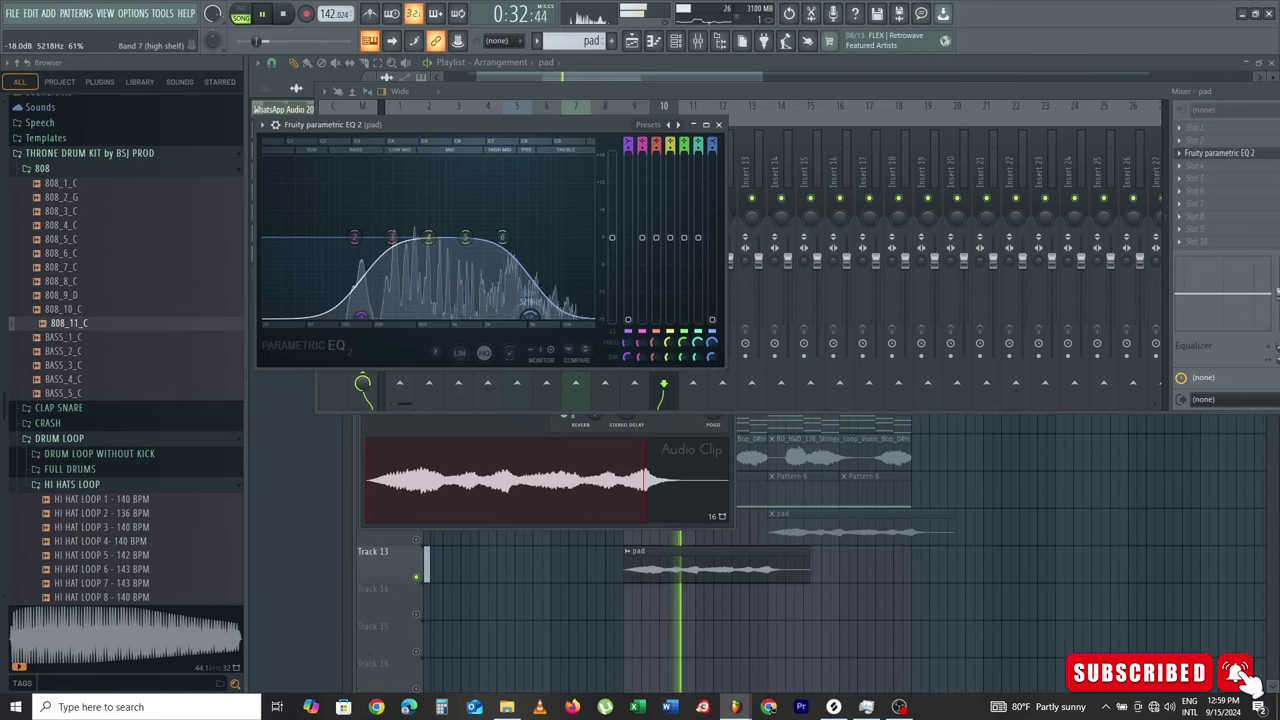
{"action": "left_click", "coordinate": [631, 40]}
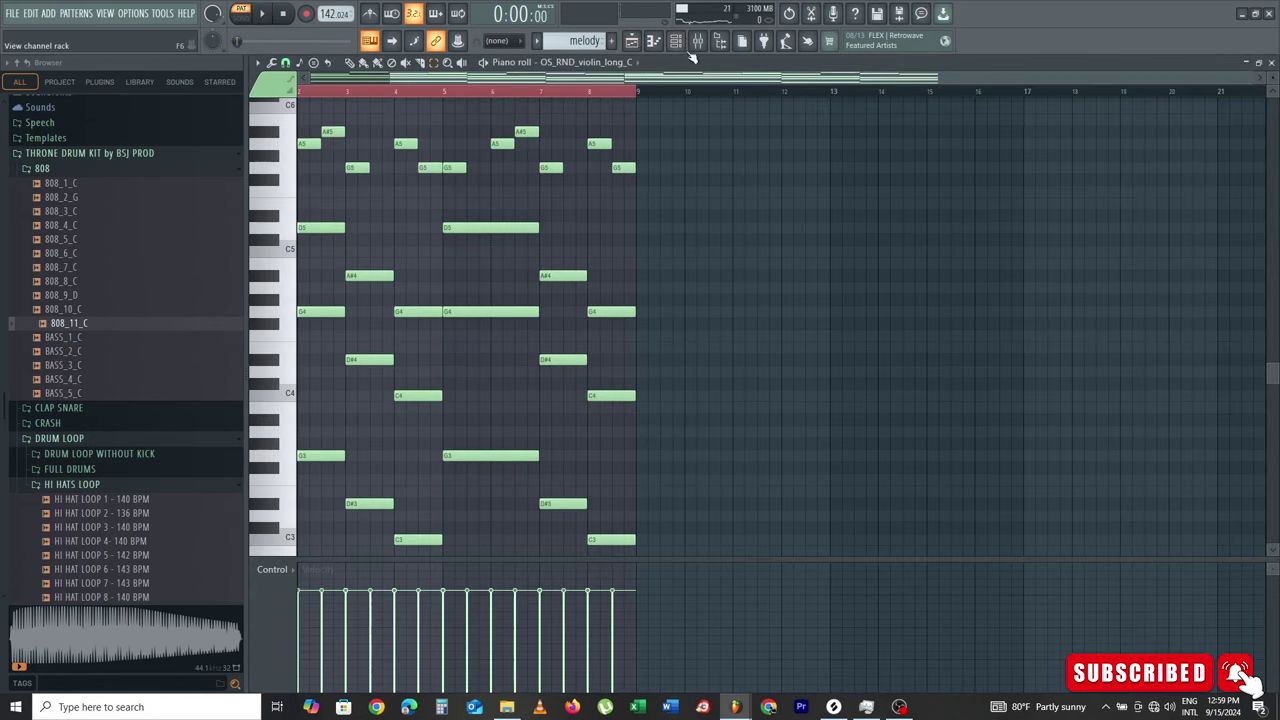
Step: Edit the OS_RND_violin_long_C melody notes across bars 1–8 up to D6 and audition them
{"action": "left_click", "coordinate": [680, 44]}
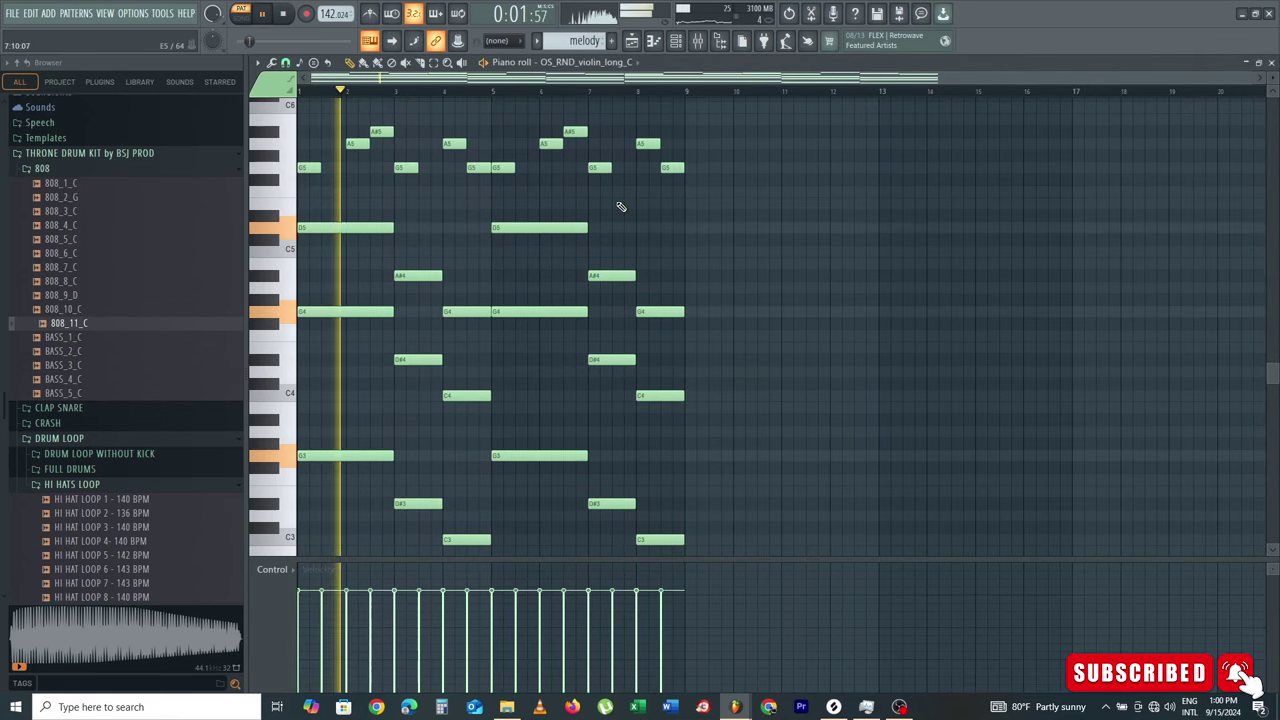
{"action": "scroll", "coordinate": [633, 151], "scroll_direction": "up", "scroll_amount": 1}
{"action": "key", "text": "space"}
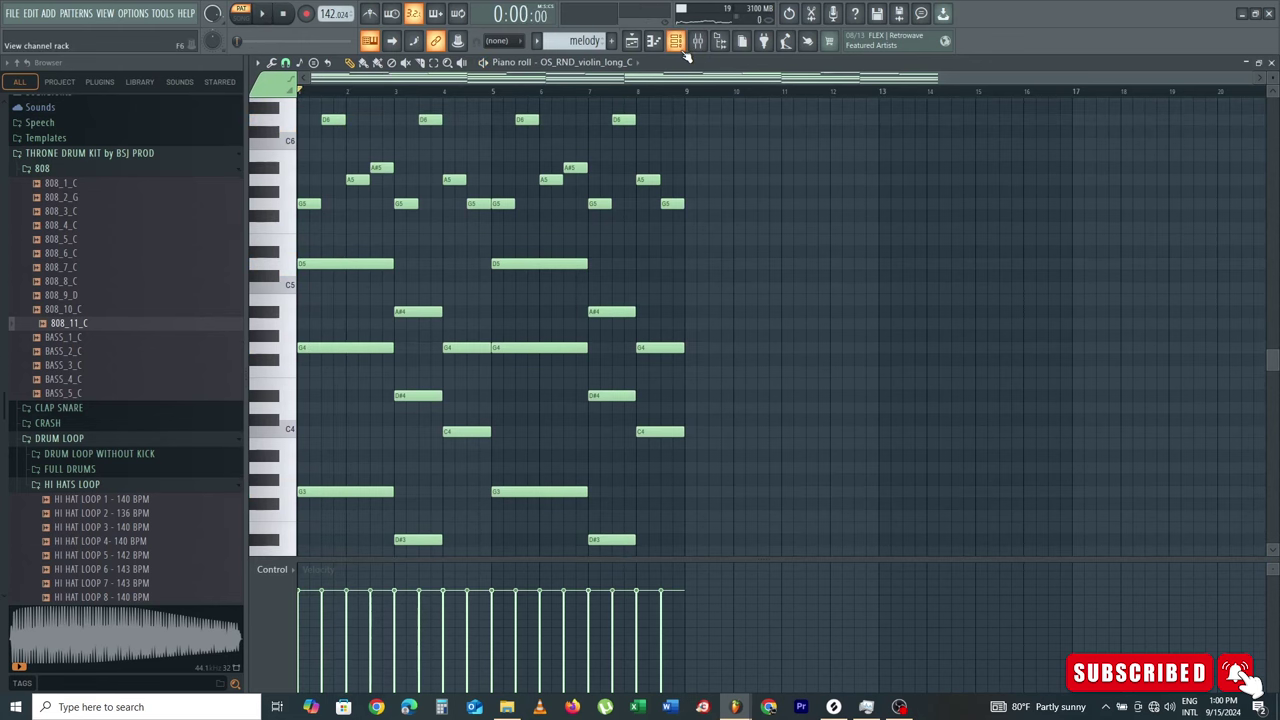
{"action": "left_click", "coordinate": [677, 44]}
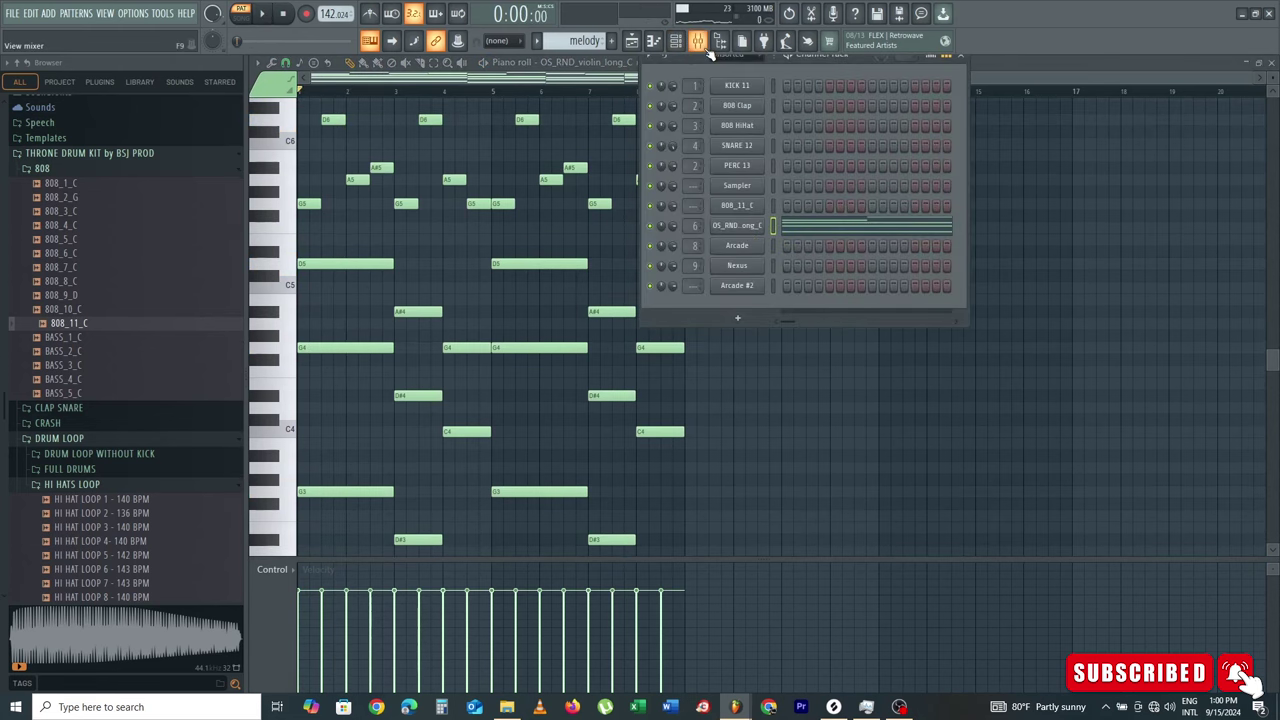
{"action": "left_click", "coordinate": [700, 44]}
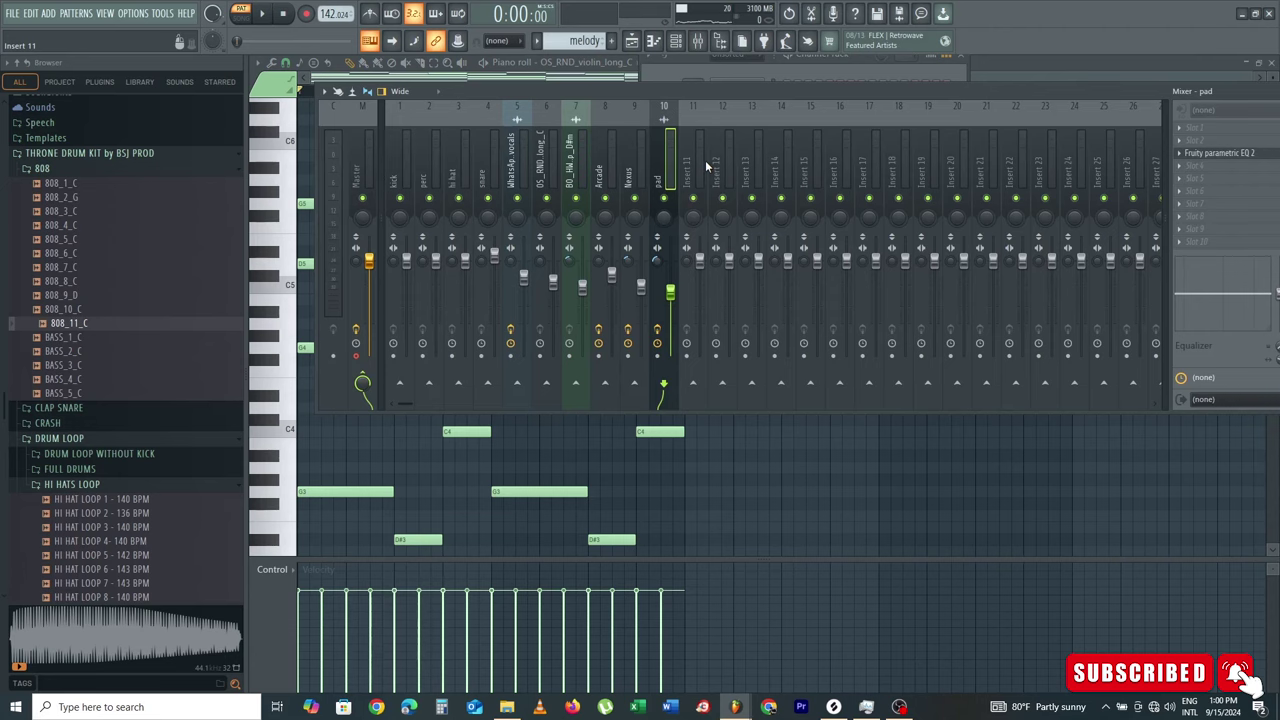
{"action": "left_click", "coordinate": [631, 40]}
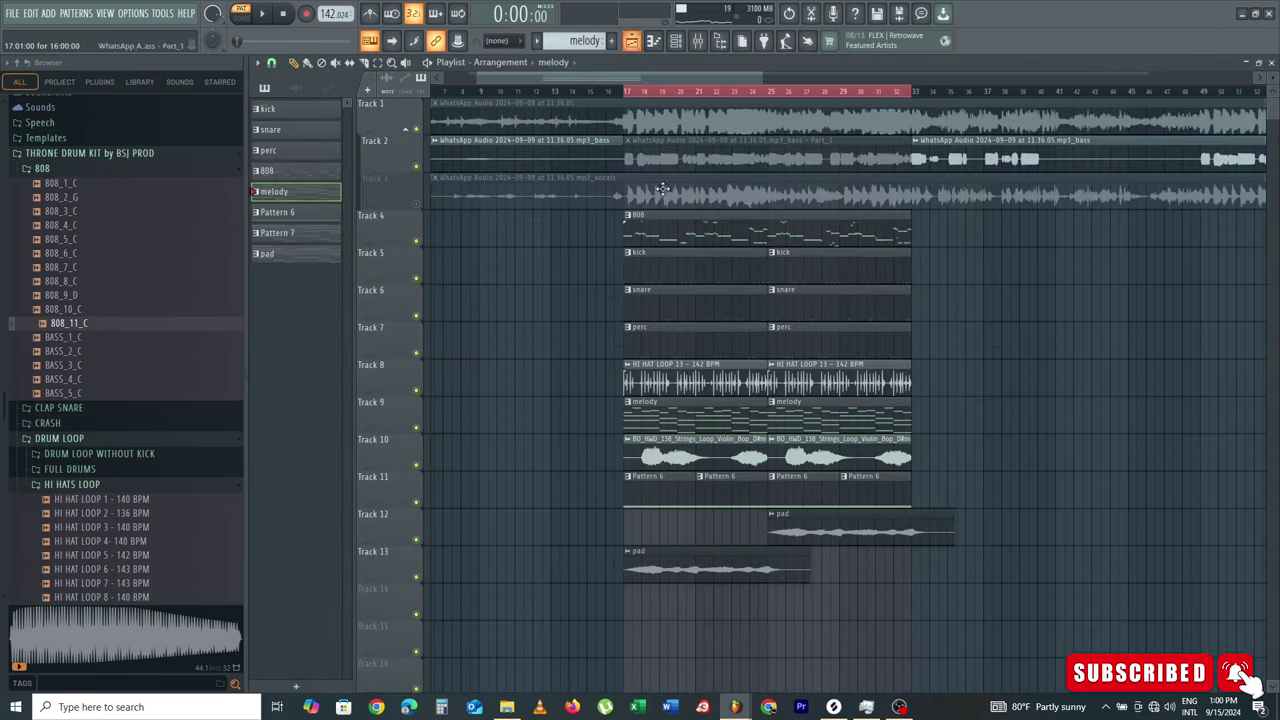
Step: Select the Mute tool, solo Track 1 and audition the arrangement in SONG mode
{"action": "left_click", "coordinate": [335, 63]}
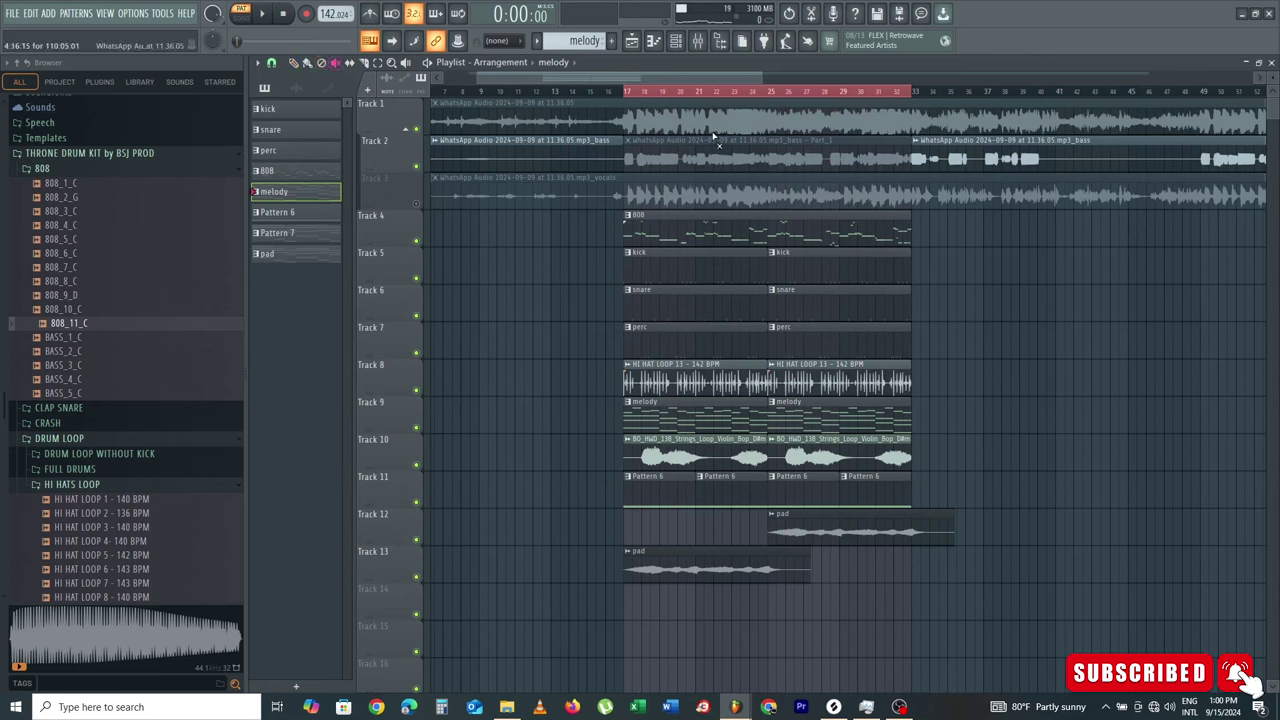
{"action": "left_click", "coordinate": [713, 135]}
{"action": "left_click", "coordinate": [418, 130], "text": "ctrl"}
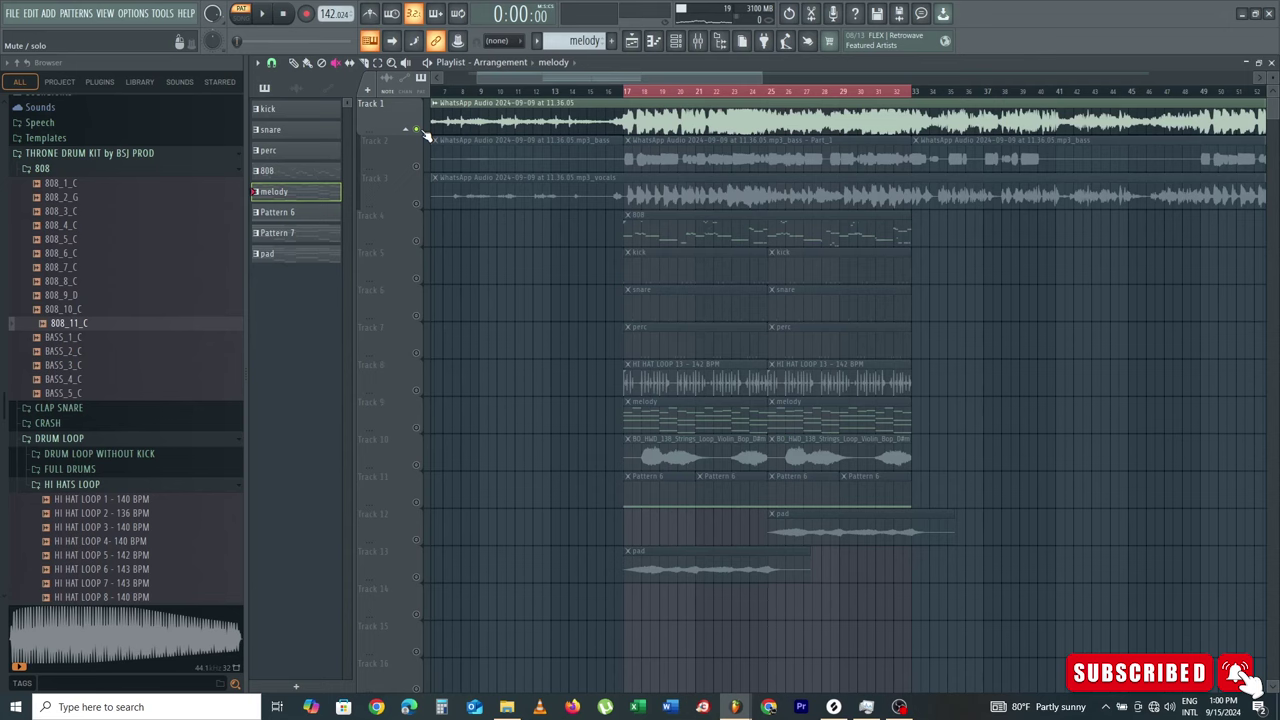
{"action": "left_click", "coordinate": [243, 14]}
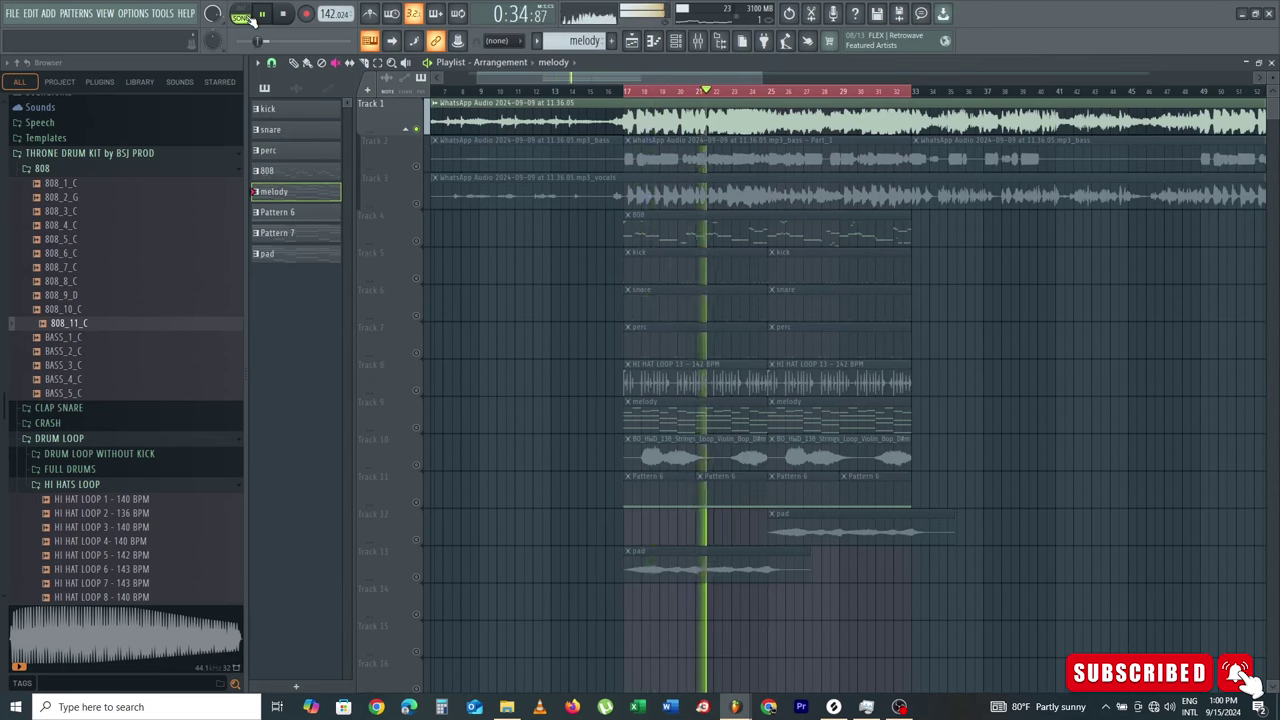
{"action": "key", "text": "space"}
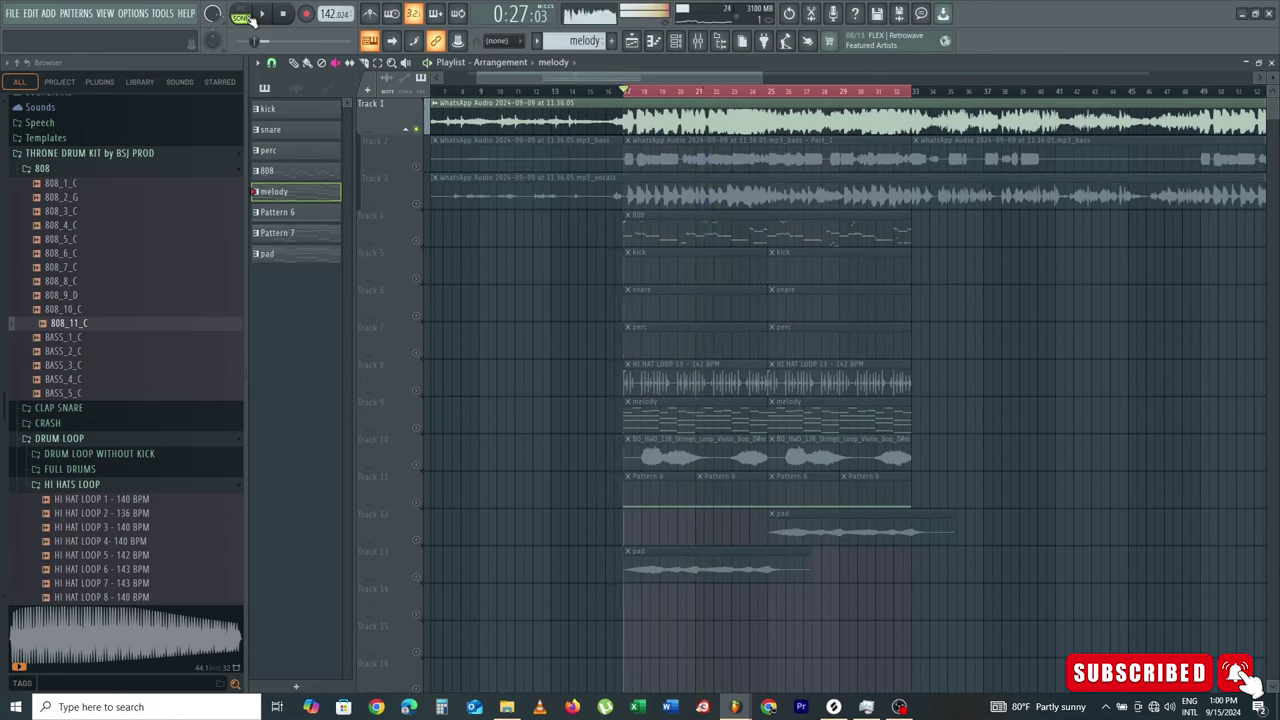
Step: Unsolo and mute Track 1, then play the arrangement from bar 17
{"action": "right_click", "coordinate": [417, 130]}
{"action": "left_click", "coordinate": [417, 130]}
{"action": "key", "text": "space"}
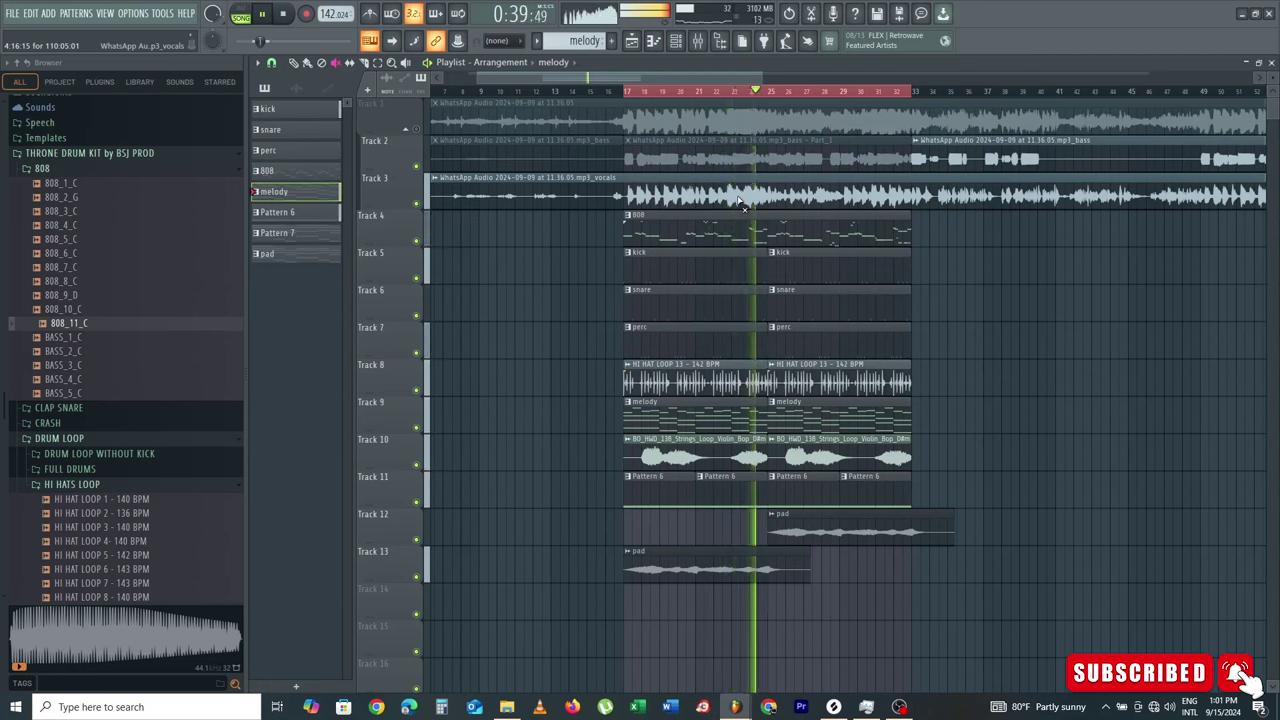
{"action": "key", "text": "space"}
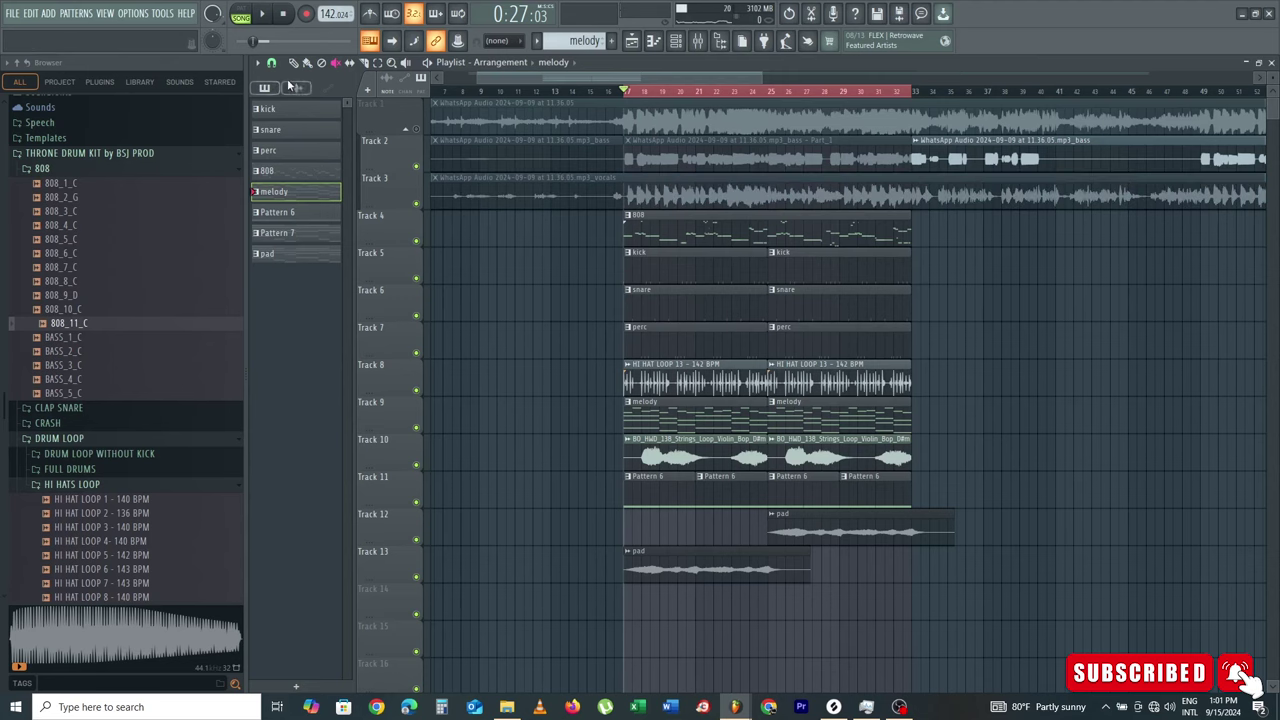
Step: Load Gross Beat into slot 5 of the violin insert, moving Fruity Reeverb 2 later in the chain
{"action": "double_click", "coordinate": [690, 407]}
{"action": "left_click_drag", "start_coordinate": [590, 75], "coordinate": [313, 92]}
{"action": "left_click", "coordinate": [256, 12]}
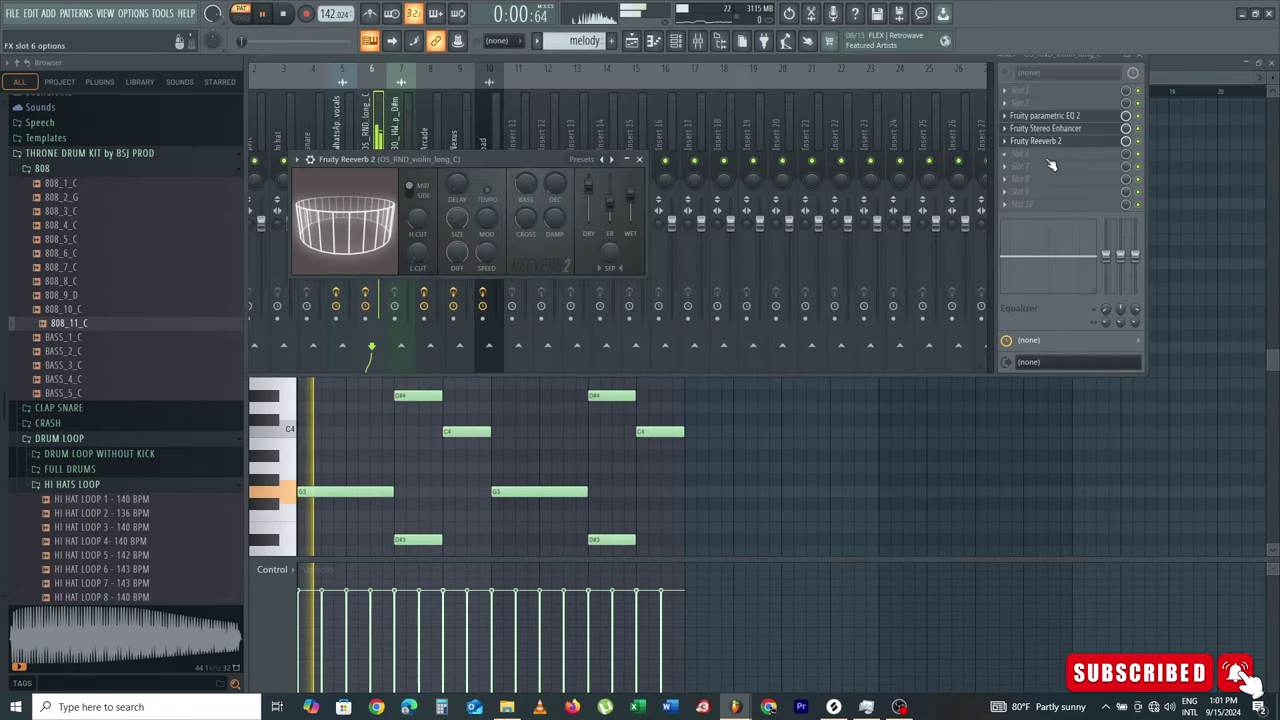
{"action": "left_click", "coordinate": [1011, 155]}
{"action": "left_click", "coordinate": [1040, 140]}
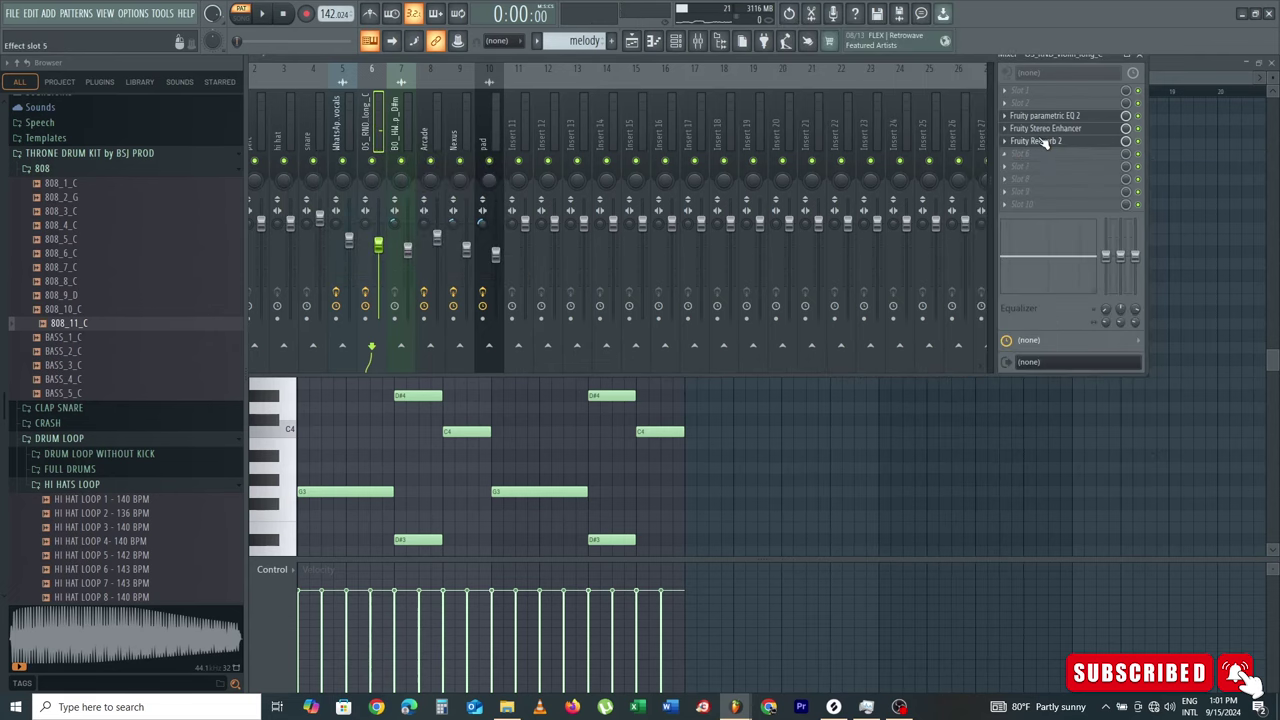
{"action": "scroll", "coordinate": [1040, 140], "scroll_direction": "down", "scroll_amount": 4}
{"action": "left_click", "coordinate": [1005, 143]}
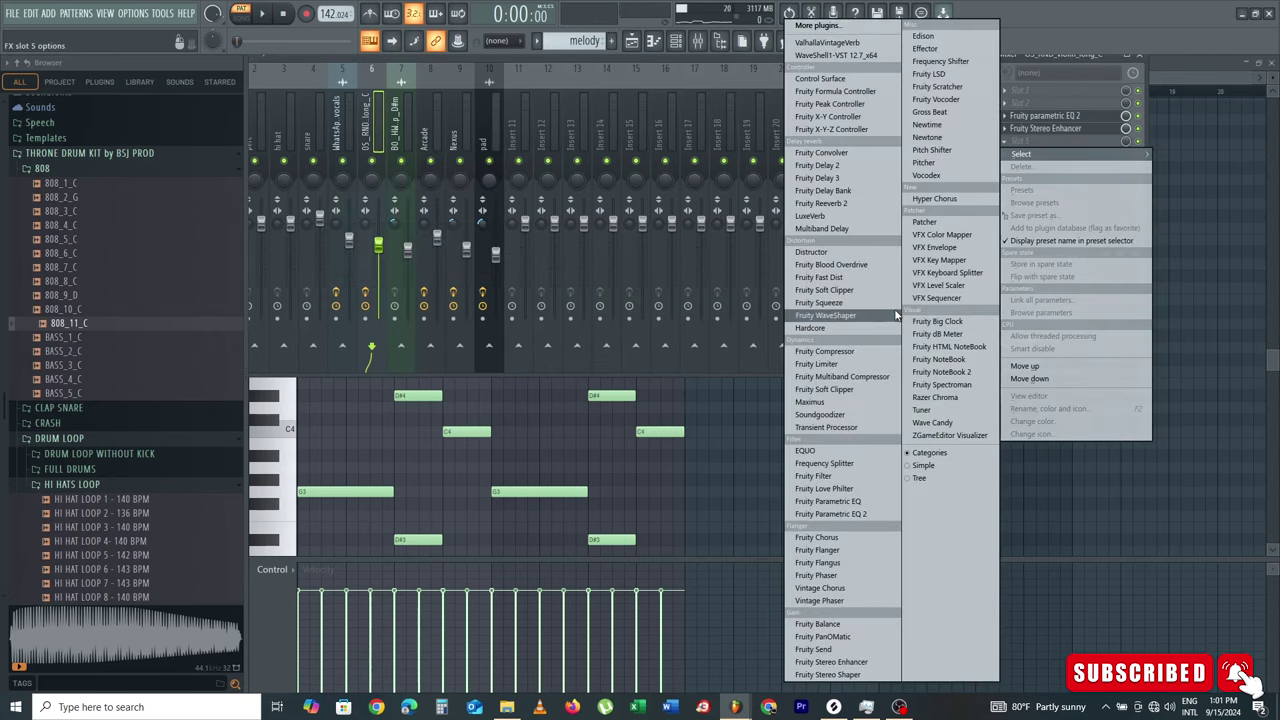
{"action": "key", "text": "g"}
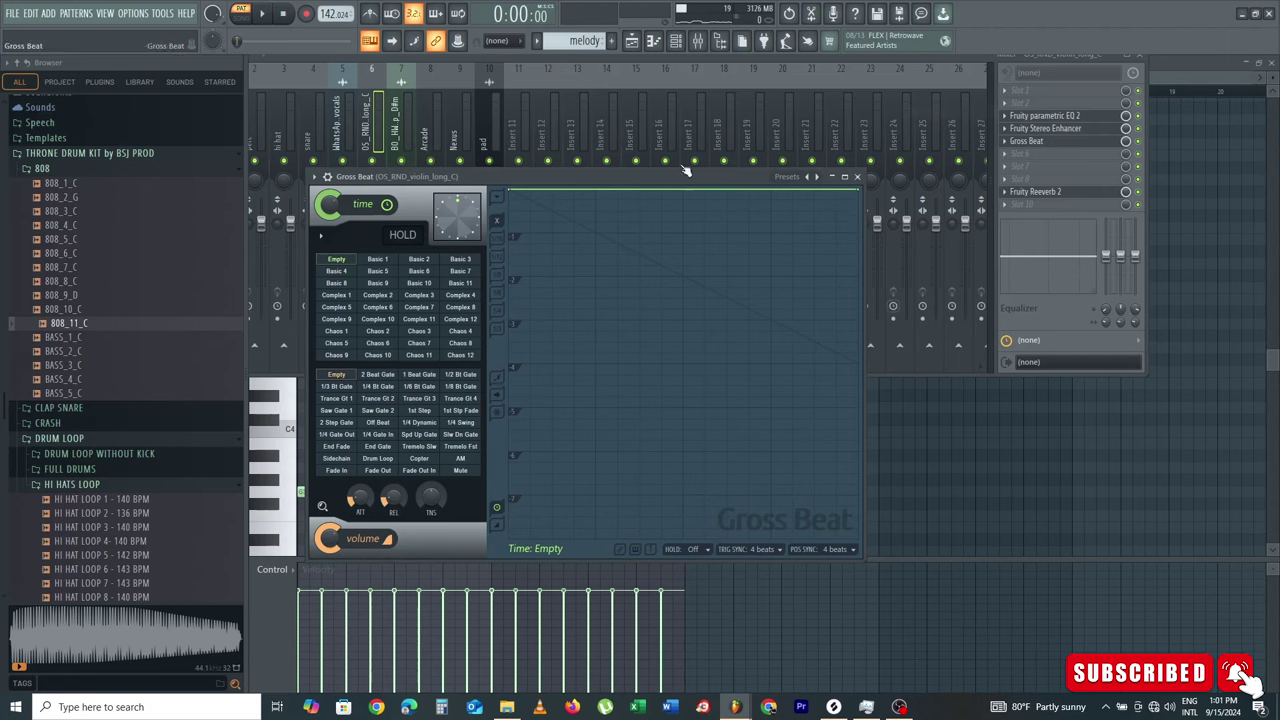
Step: Reload the Momentary preset bank in Gross Beat and apply the 1/2 Speed effect
{"action": "left_click", "coordinate": [817, 177]}
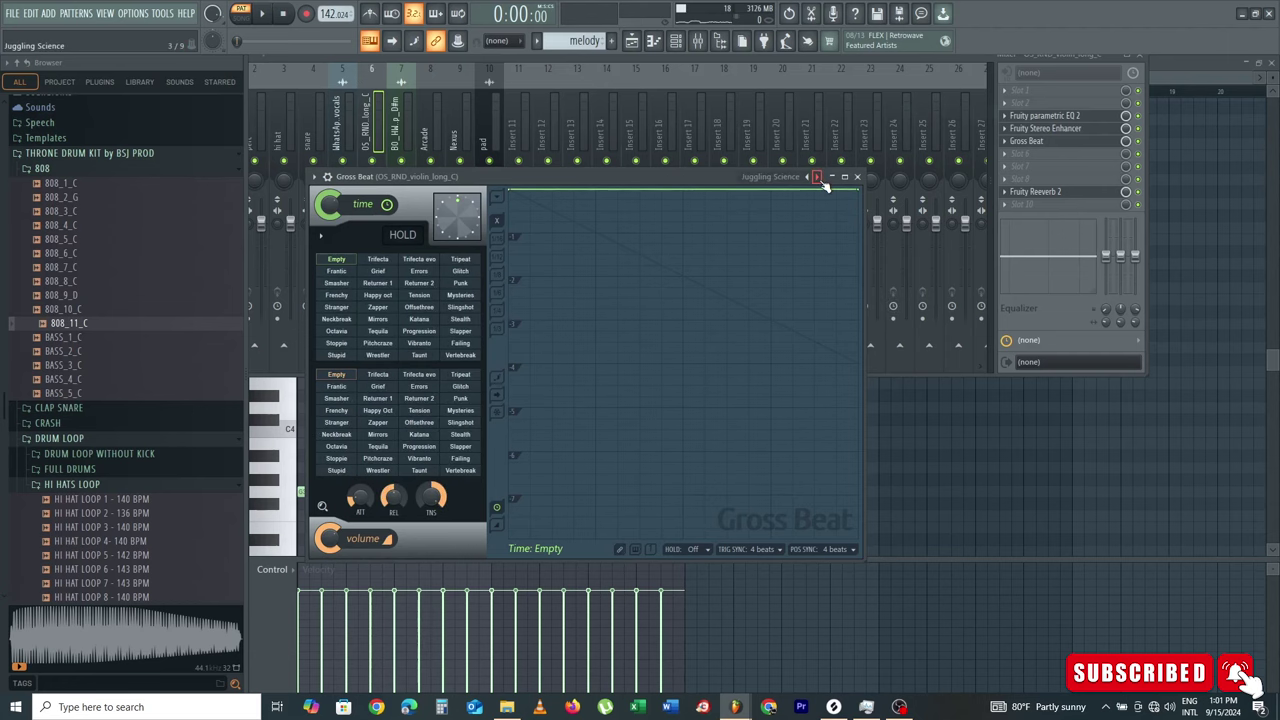
{"action": "left_click", "coordinate": [817, 177]}
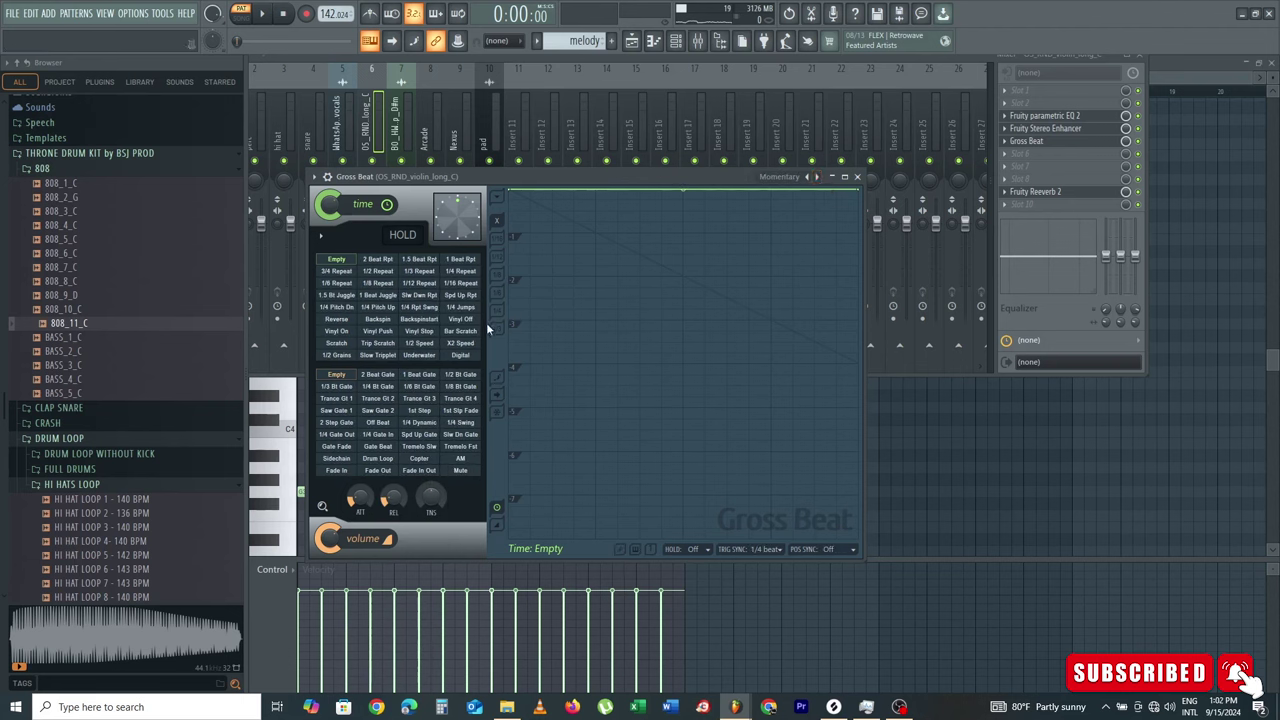
{"action": "left_click", "coordinate": [314, 177]}
{"action": "mouse_move", "coordinate": [342, 228]}
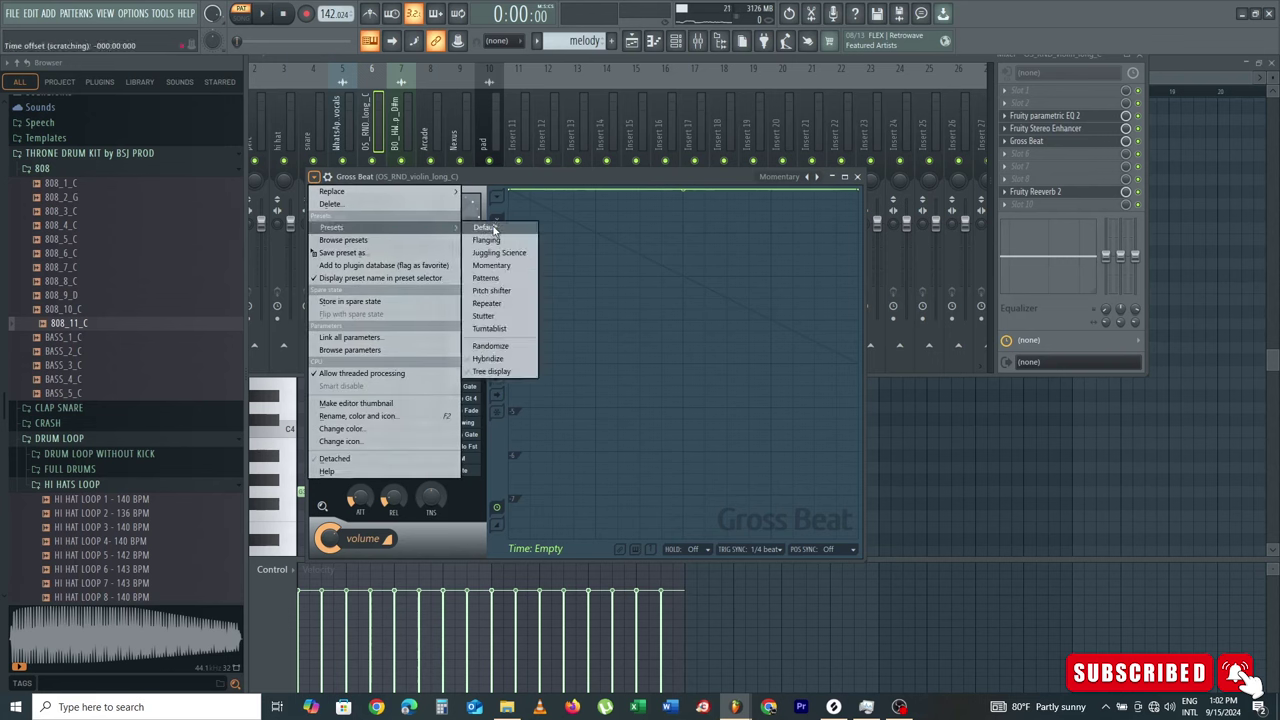
{"action": "left_click", "coordinate": [496, 266]}
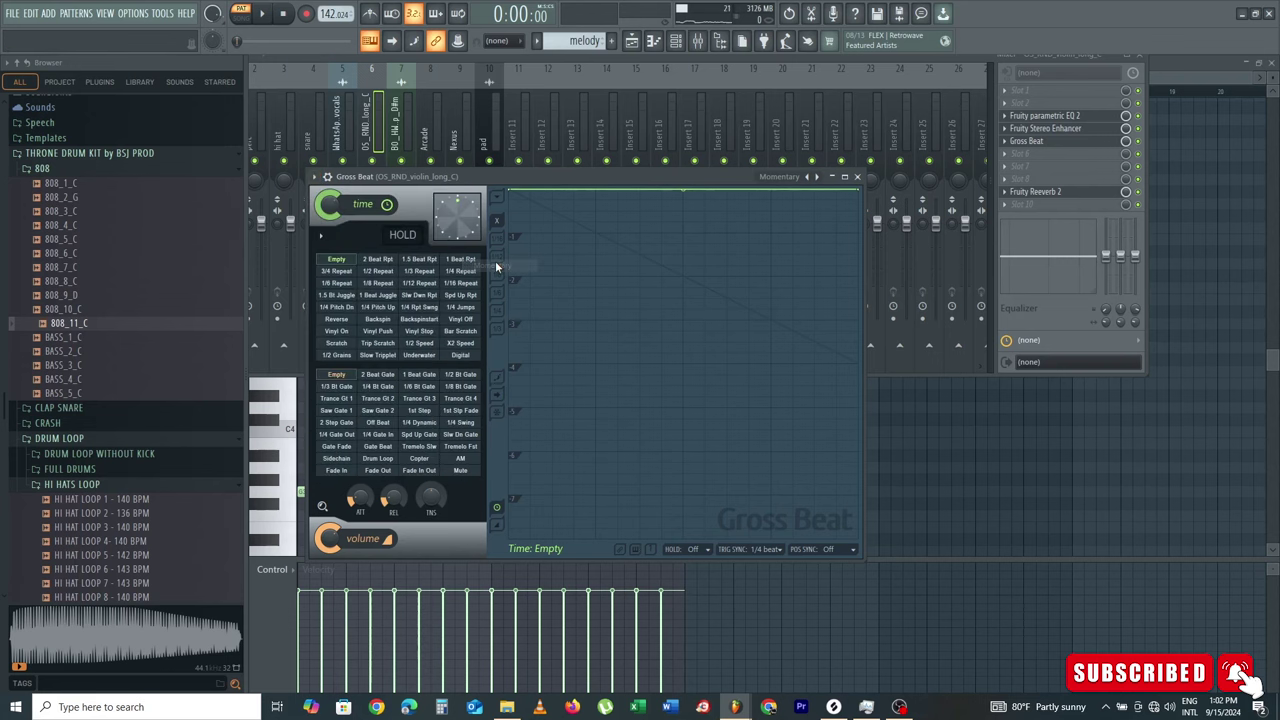
{"action": "left_click", "coordinate": [420, 344]}
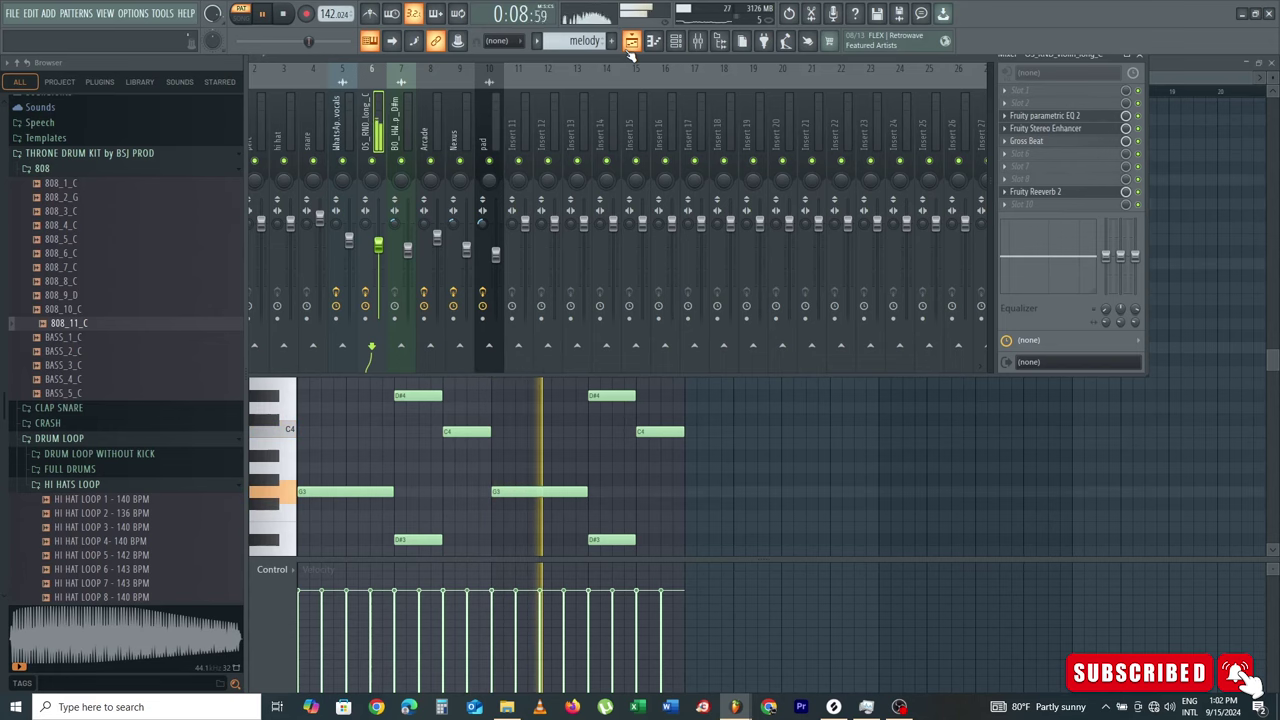
{"action": "key", "text": "space"}
{"action": "left_click", "coordinate": [630, 46]}
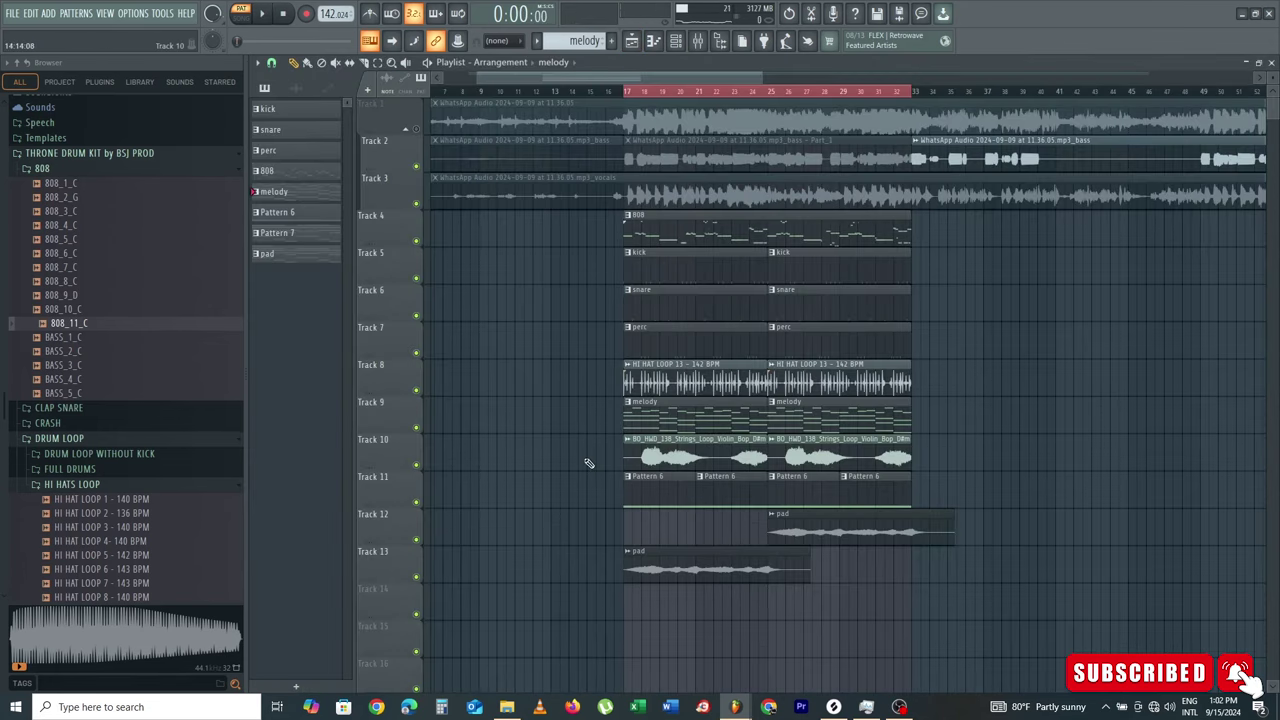
Step: Mute the pad Tracks 13 and 12 to audition the arrangement, then stop playback
{"action": "left_click", "coordinate": [416, 578]}
{"action": "left_click", "coordinate": [416, 541]}
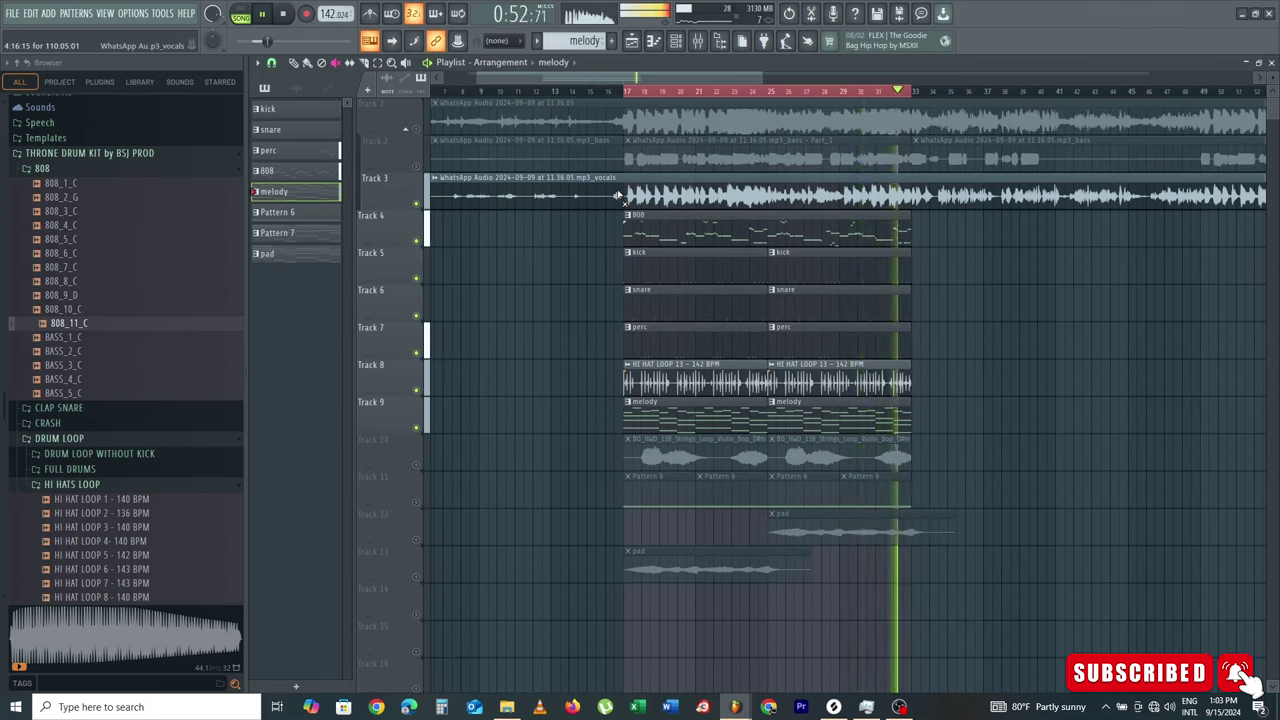
{"action": "key", "text": "space"}
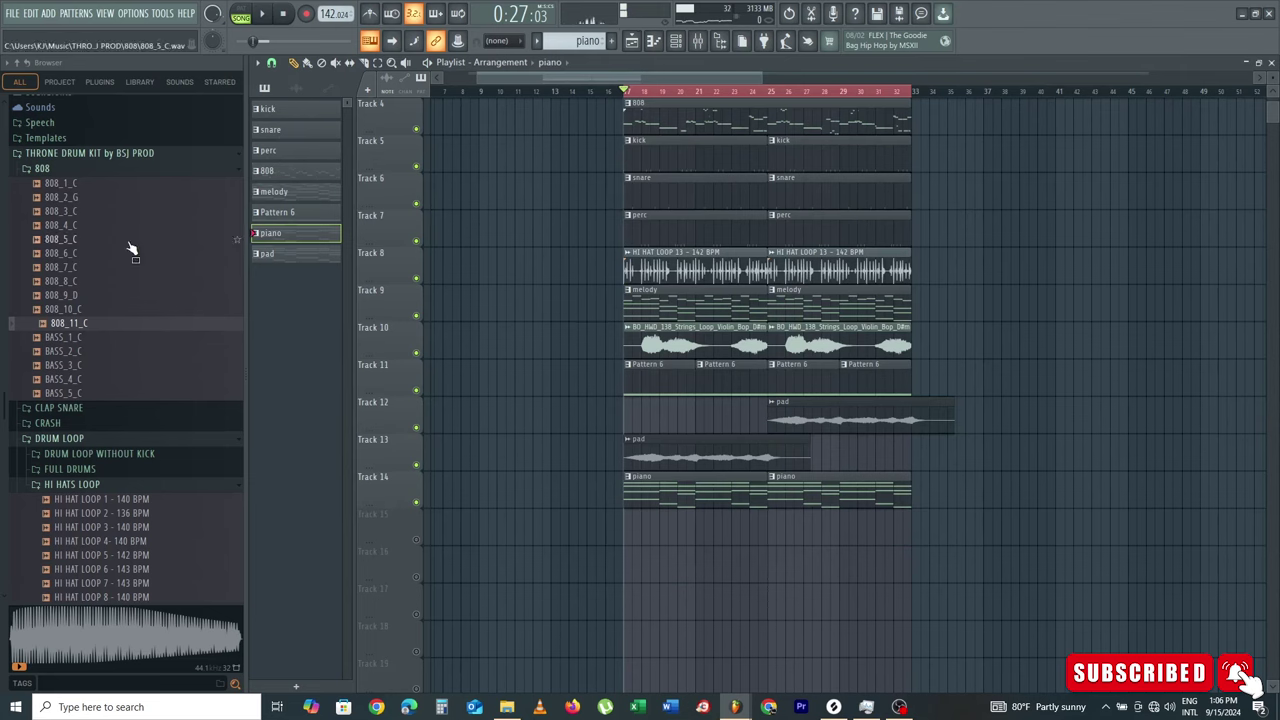
{"action": "scroll", "coordinate": [117, 263], "scroll_direction": "down", "scroll_amount": 5}
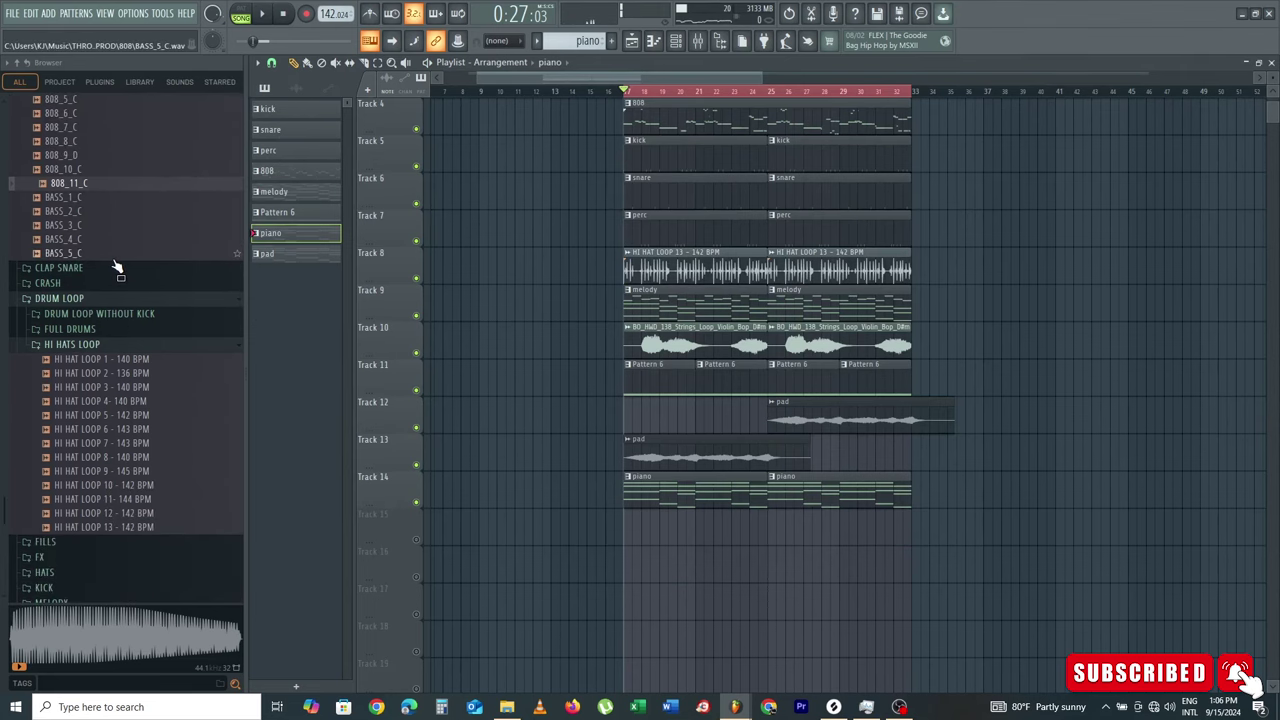
Step: Preview FX samples and place the FX 11 sample on Track 15
{"action": "left_click", "coordinate": [78, 563]}
{"action": "left_click_drag", "start_coordinate": [48, 376], "coordinate": [40, 388]}
{"action": "left_click", "coordinate": [92, 377]}
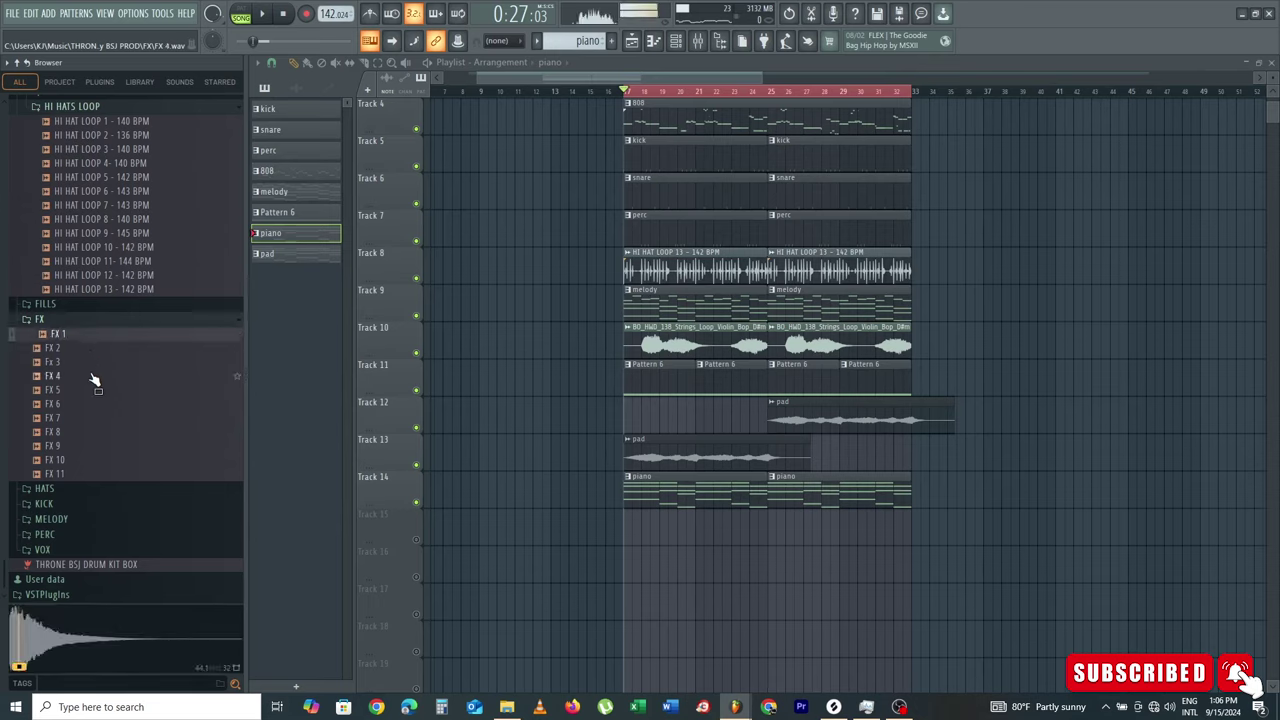
{"action": "left_click", "coordinate": [90, 476]}
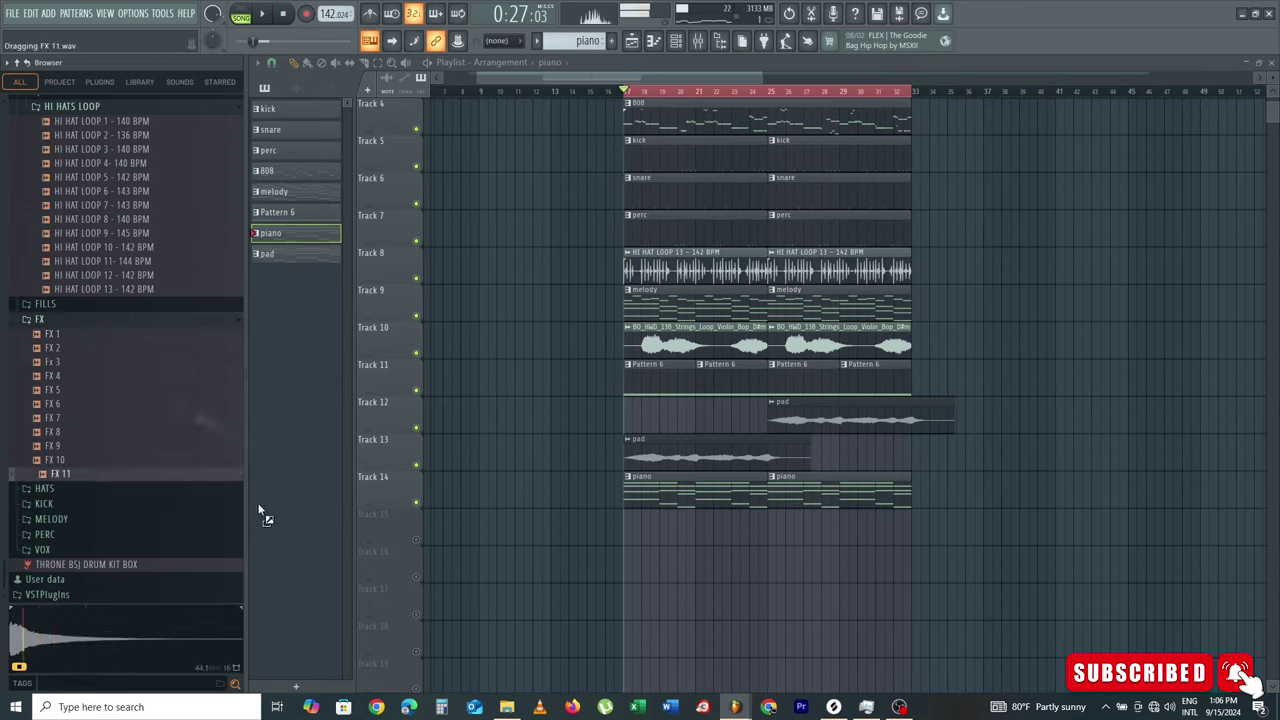
{"action": "left_click_drag", "start_coordinate": [258, 512], "coordinate": [563, 551]}
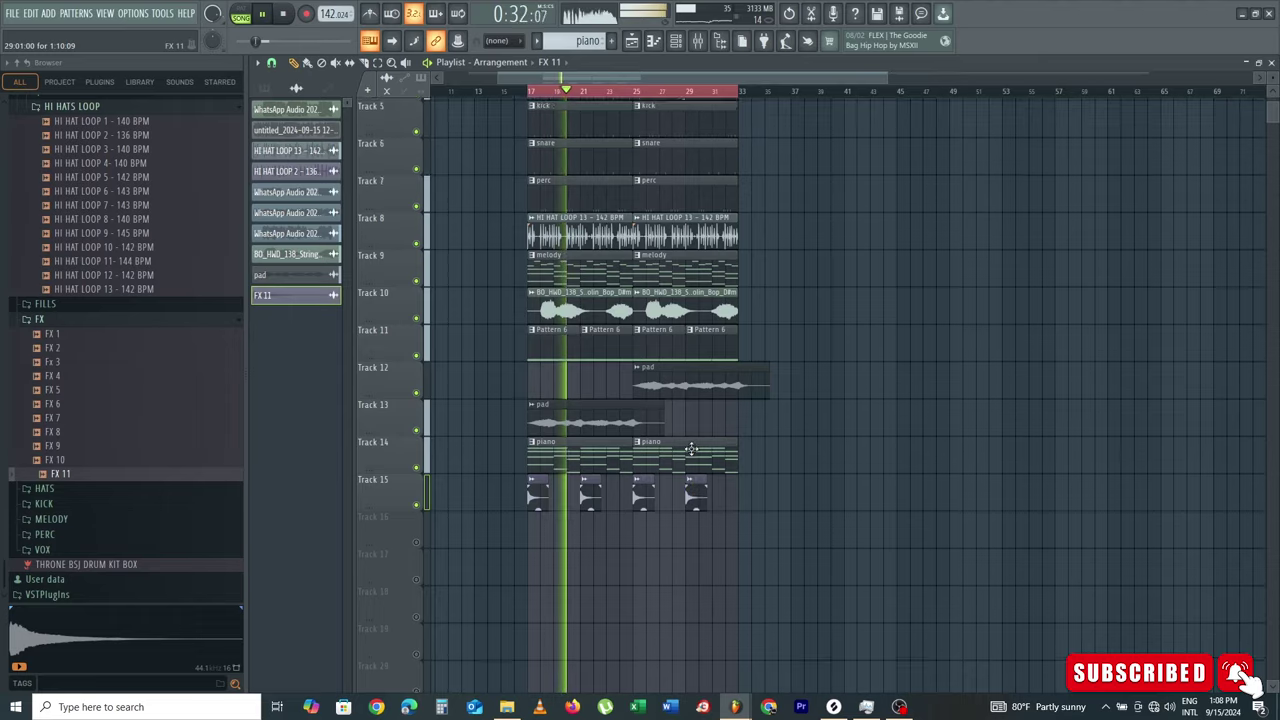
{"action": "key", "text": "space"}
Step: Place a unique melody clip at bar 1 on Track 9 and create a new bass pattern
{"action": "scroll", "coordinate": [695, 452], "scroll_direction": "up", "scroll_amount": 3}
{"action": "key", "text": "ctrl+d"}
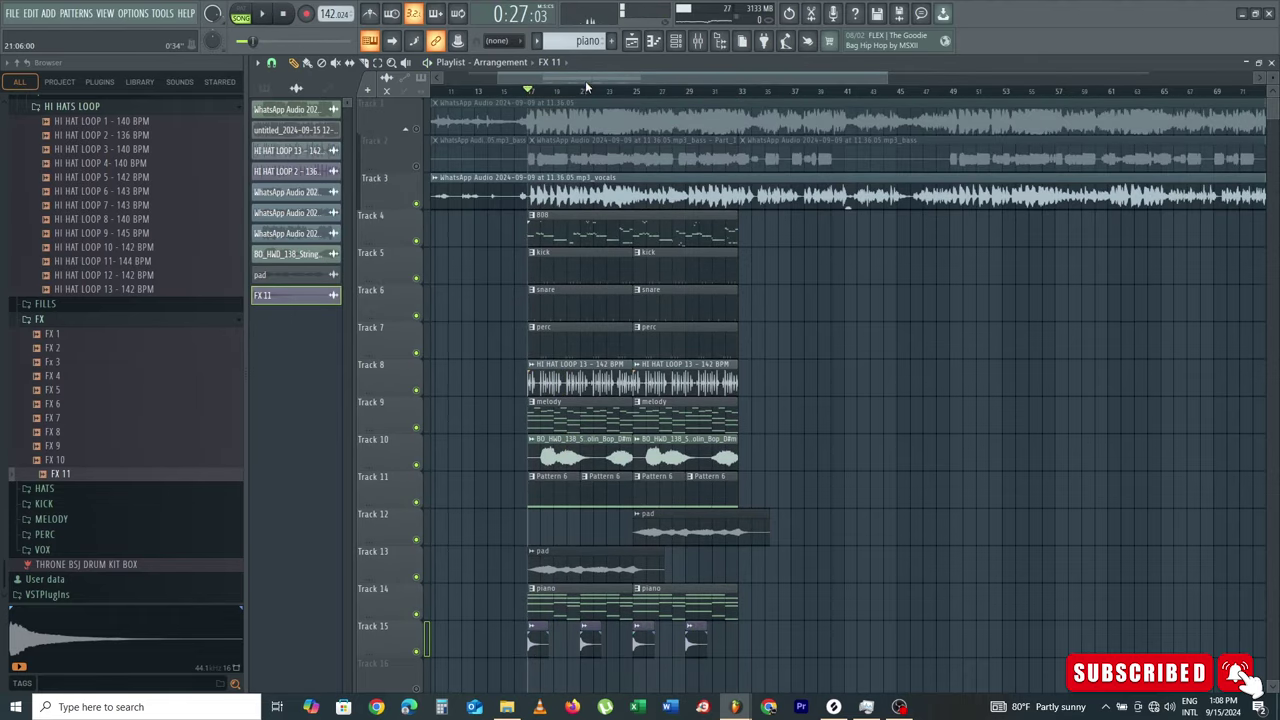
{"action": "left_click_drag", "start_coordinate": [585, 80], "coordinate": [450, 124]}
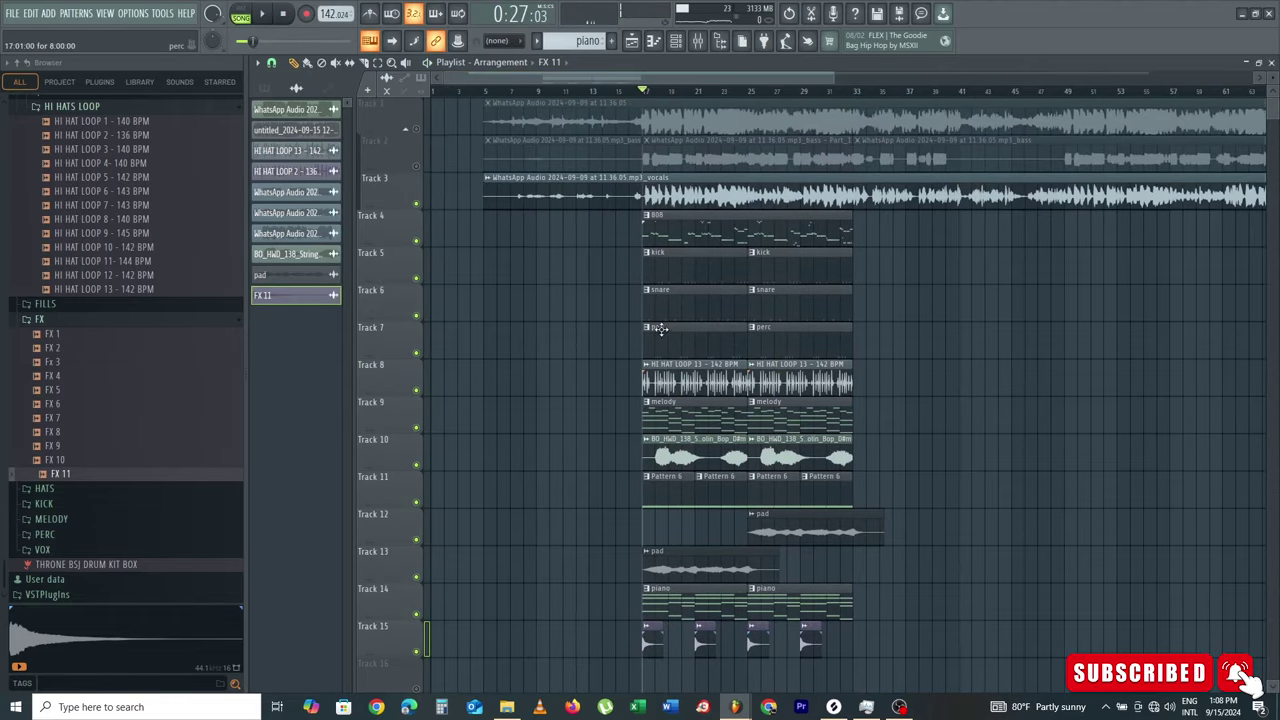
{"action": "left_click", "coordinate": [688, 421]}
{"action": "left_click", "coordinate": [469, 430]}
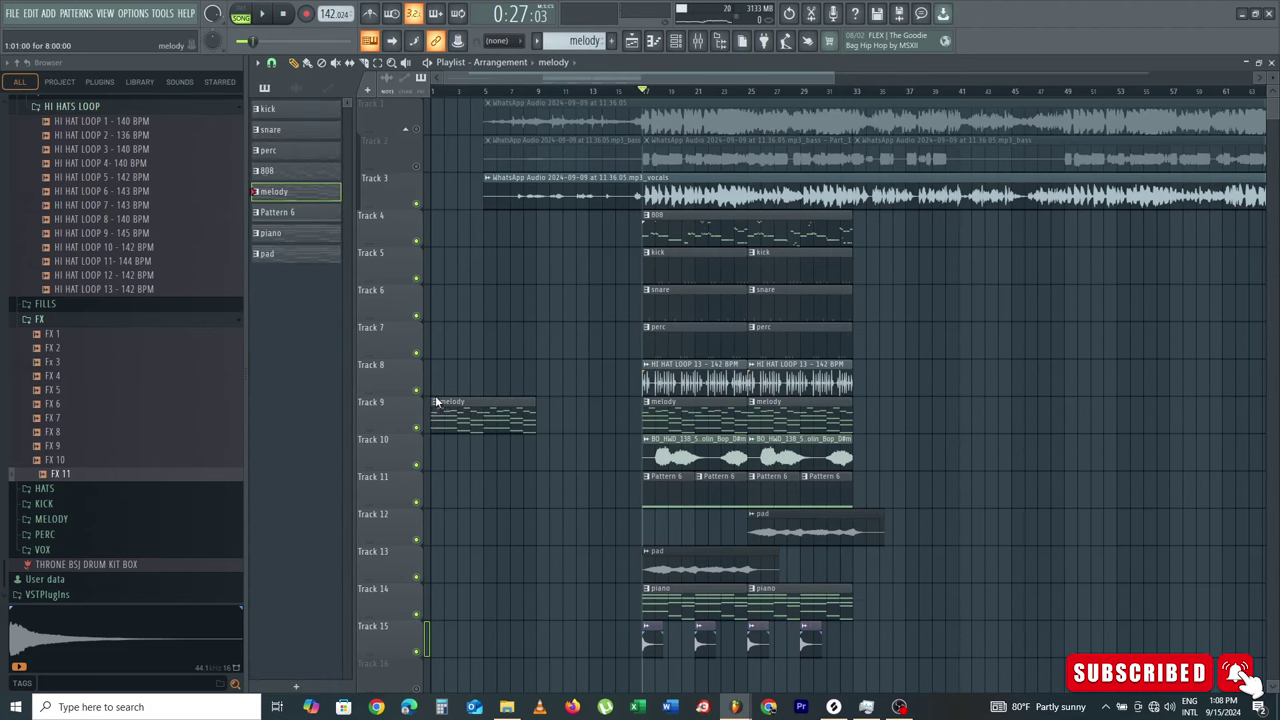
{"action": "left_click", "coordinate": [436, 401]}
{"action": "left_click", "coordinate": [473, 496]}
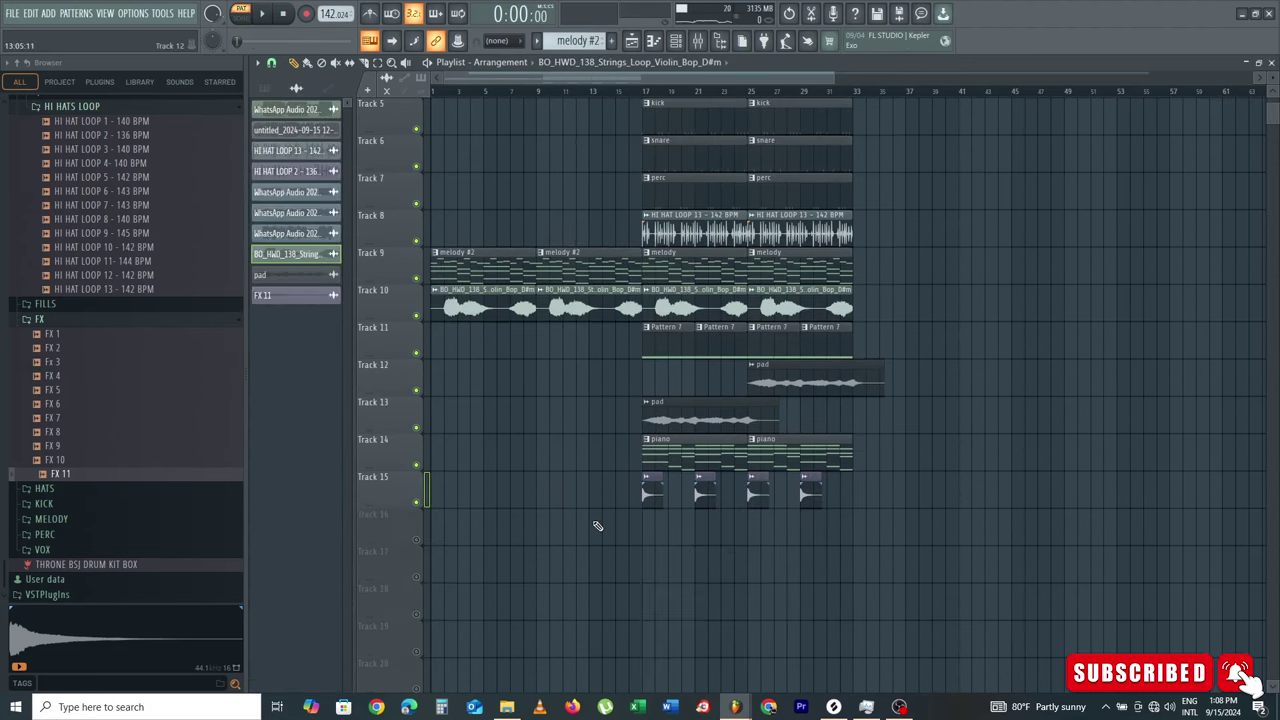
{"action": "scroll", "coordinate": [597, 526], "scroll_direction": "up", "scroll_amount": 4}
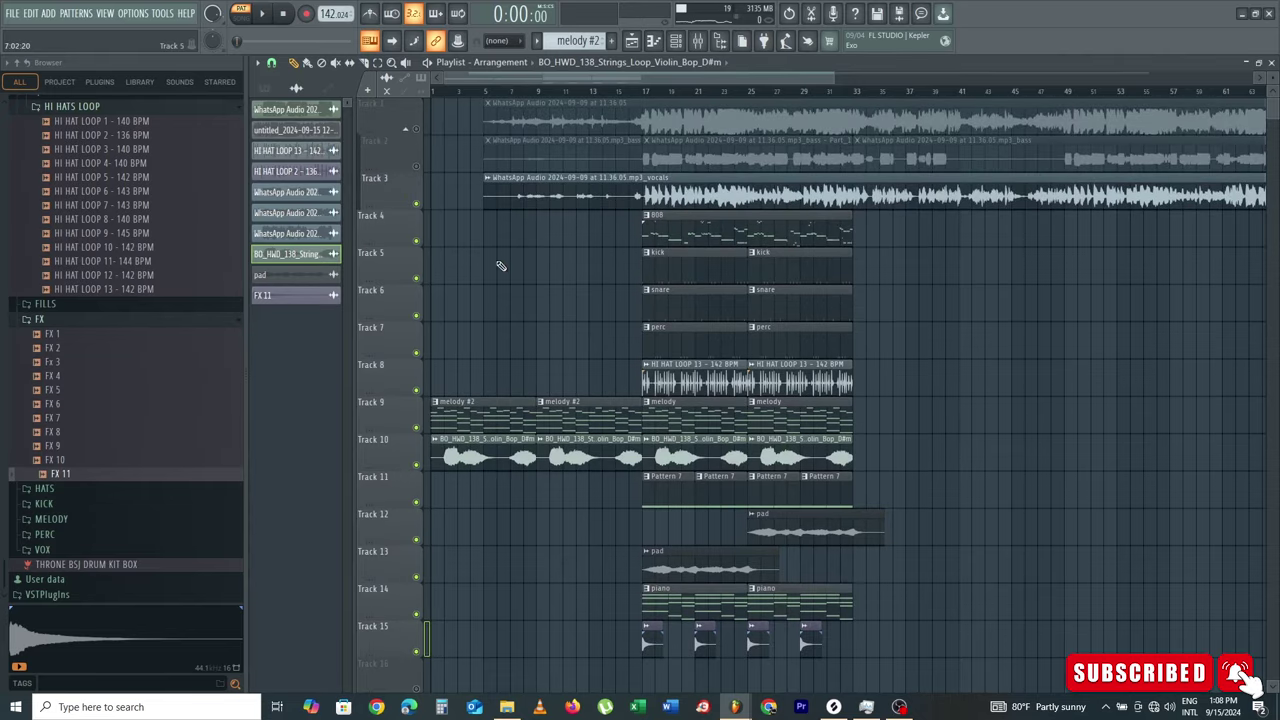
{"action": "left_click", "coordinate": [612, 42]}
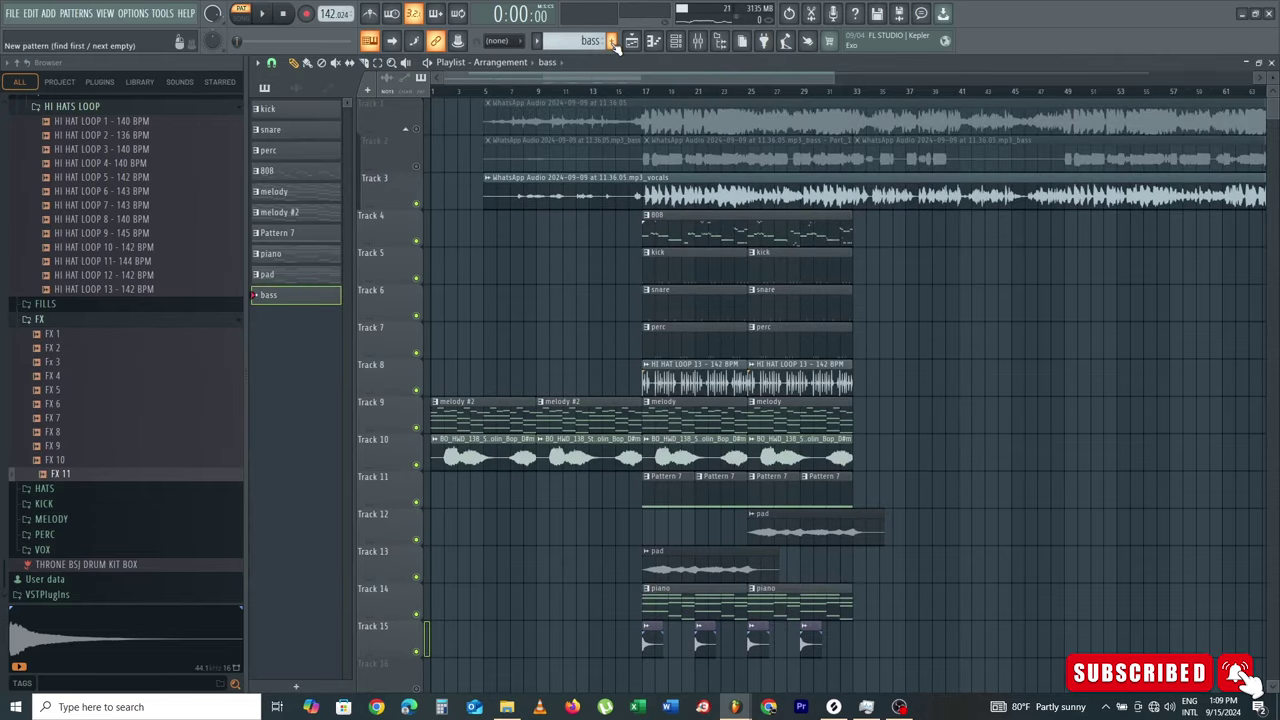
Step: Preview BASS_2_C and BASS_5_C, then add BASS_5_C as a new instrument channel for the bass line
{"action": "scroll", "coordinate": [126, 443], "scroll_direction": "up", "scroll_amount": 15}
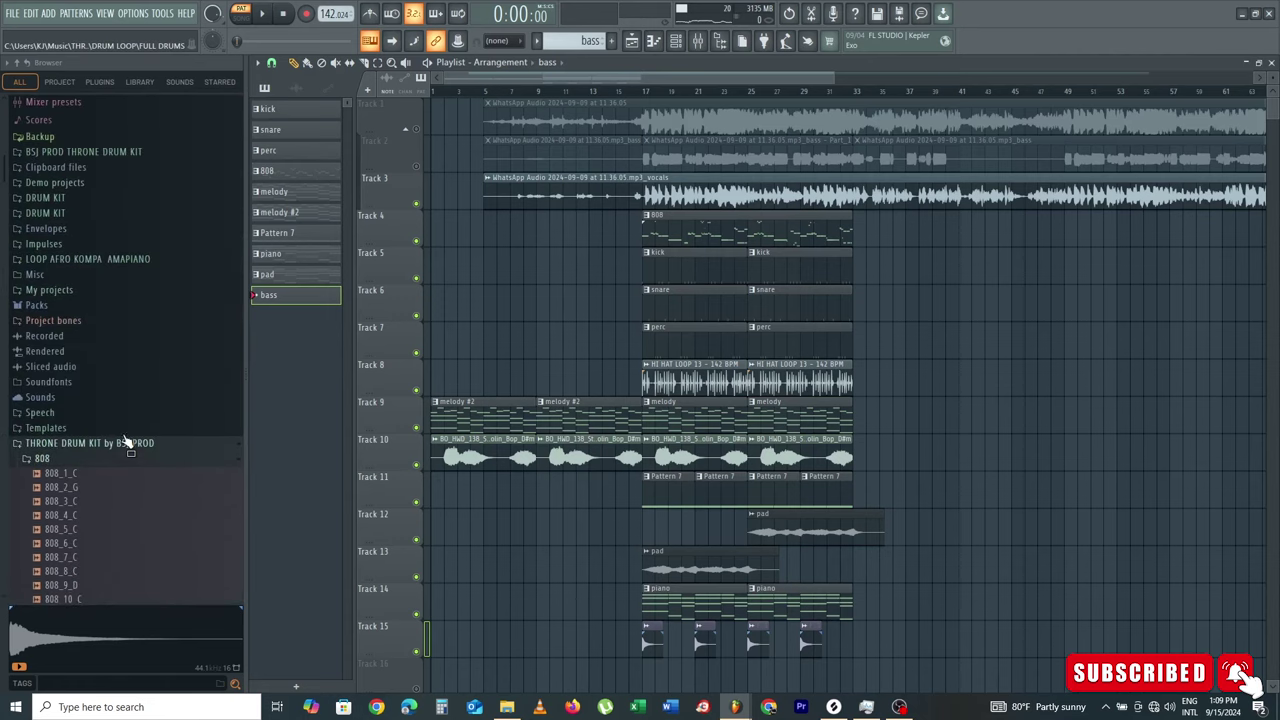
{"action": "scroll", "coordinate": [123, 443], "scroll_direction": "down", "scroll_amount": 6}
{"action": "scroll", "coordinate": [115, 433], "scroll_direction": "up", "scroll_amount": 2}
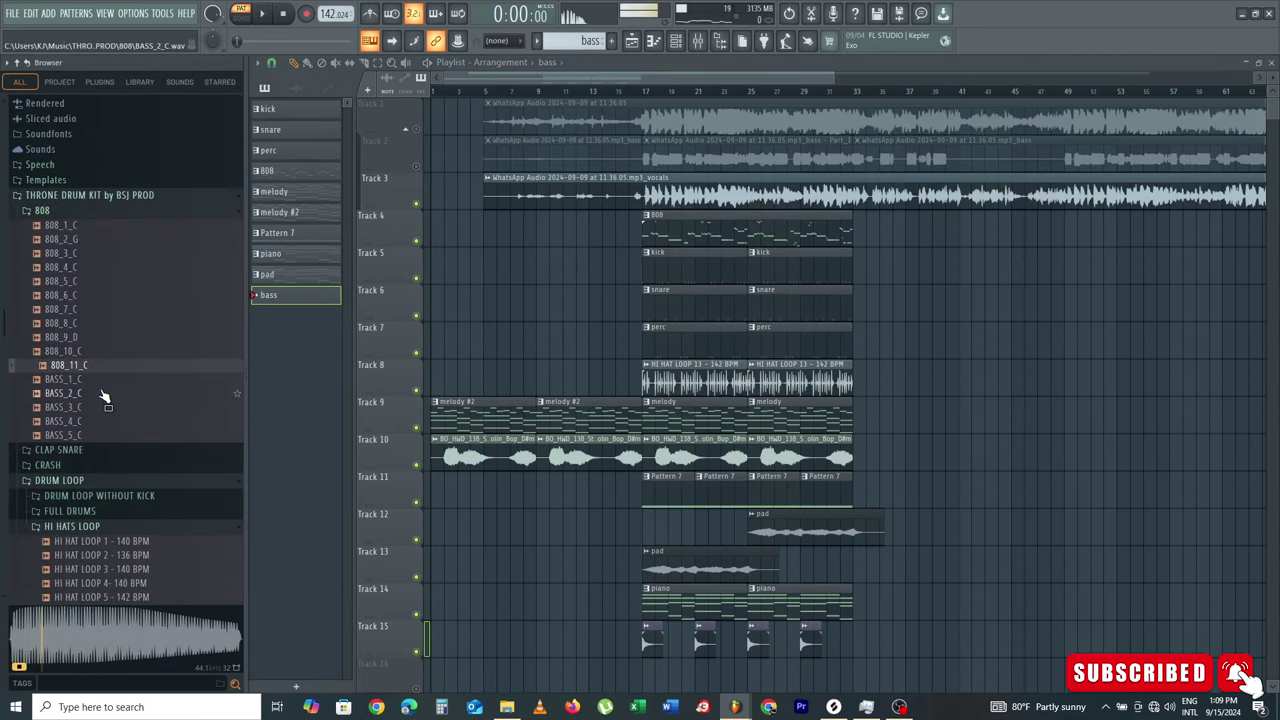
{"action": "left_click", "coordinate": [106, 392]}
{"action": "left_click", "coordinate": [88, 436]}
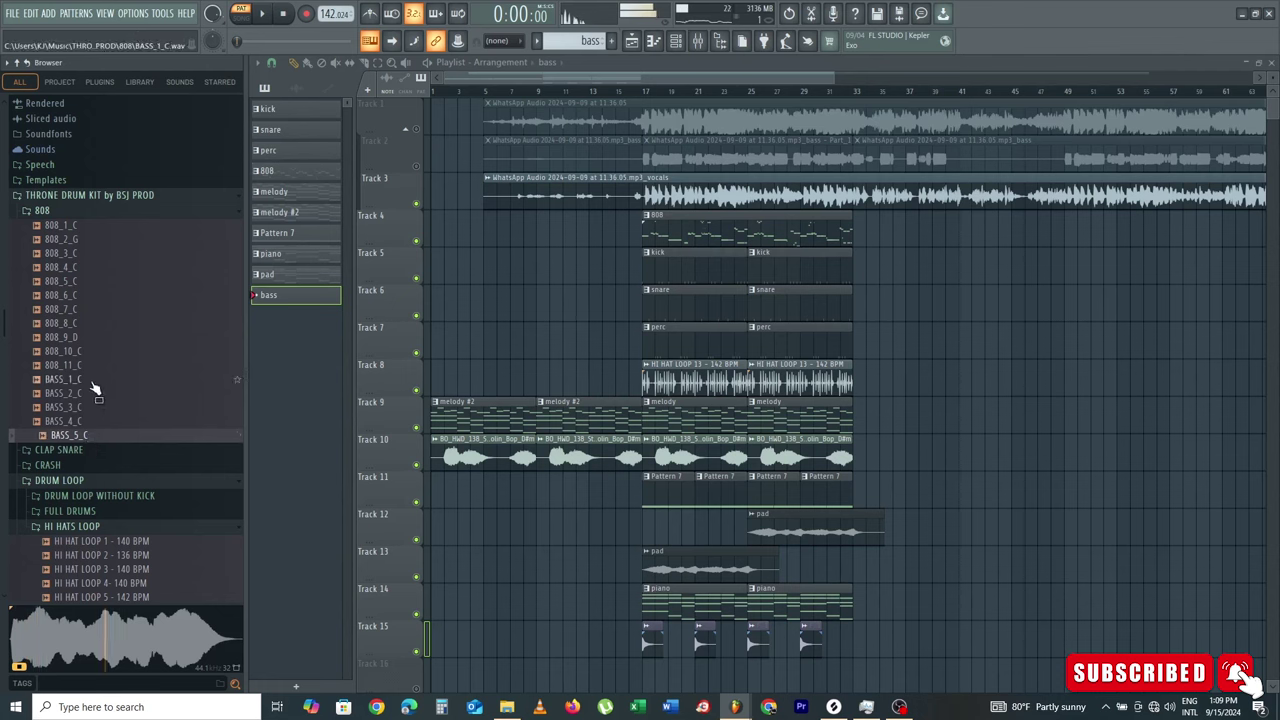
{"action": "key", "text": "F6"}
{"action": "key", "text": "space"}
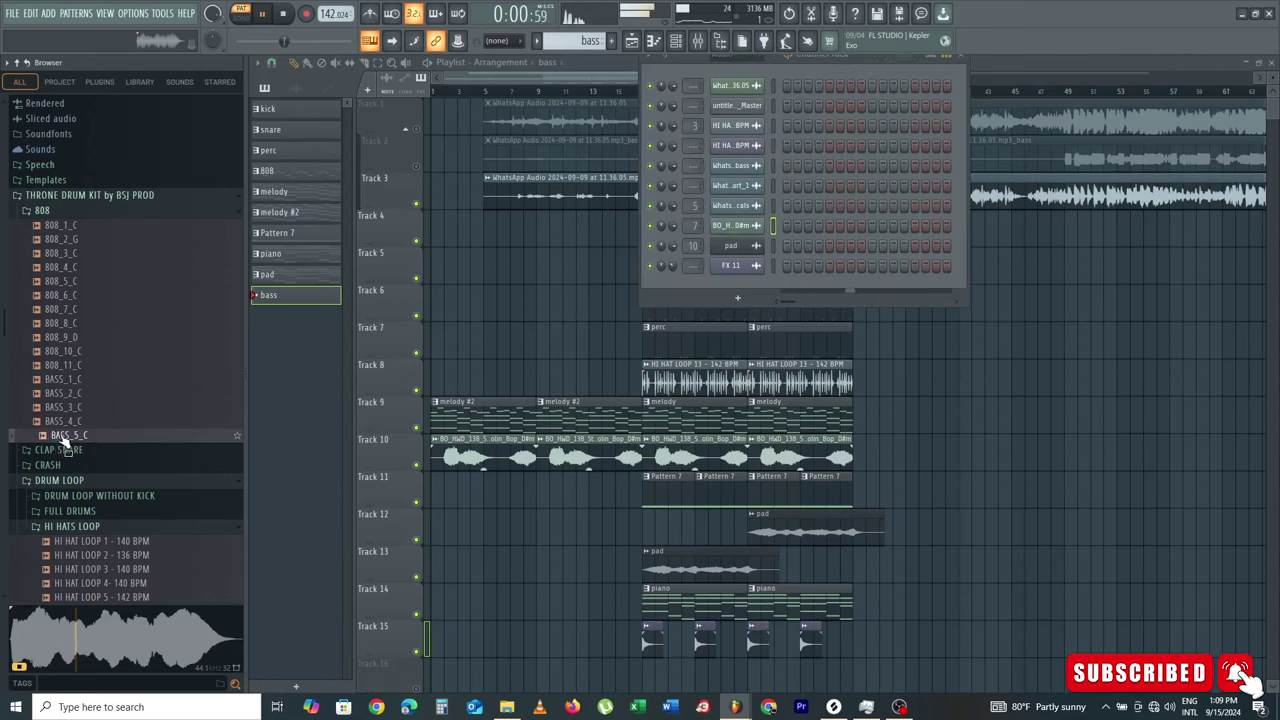
{"action": "left_click_drag", "start_coordinate": [62, 441], "coordinate": [477, 360]}
{"action": "left_click_drag", "start_coordinate": [661, 310], "coordinate": [707, 290]}
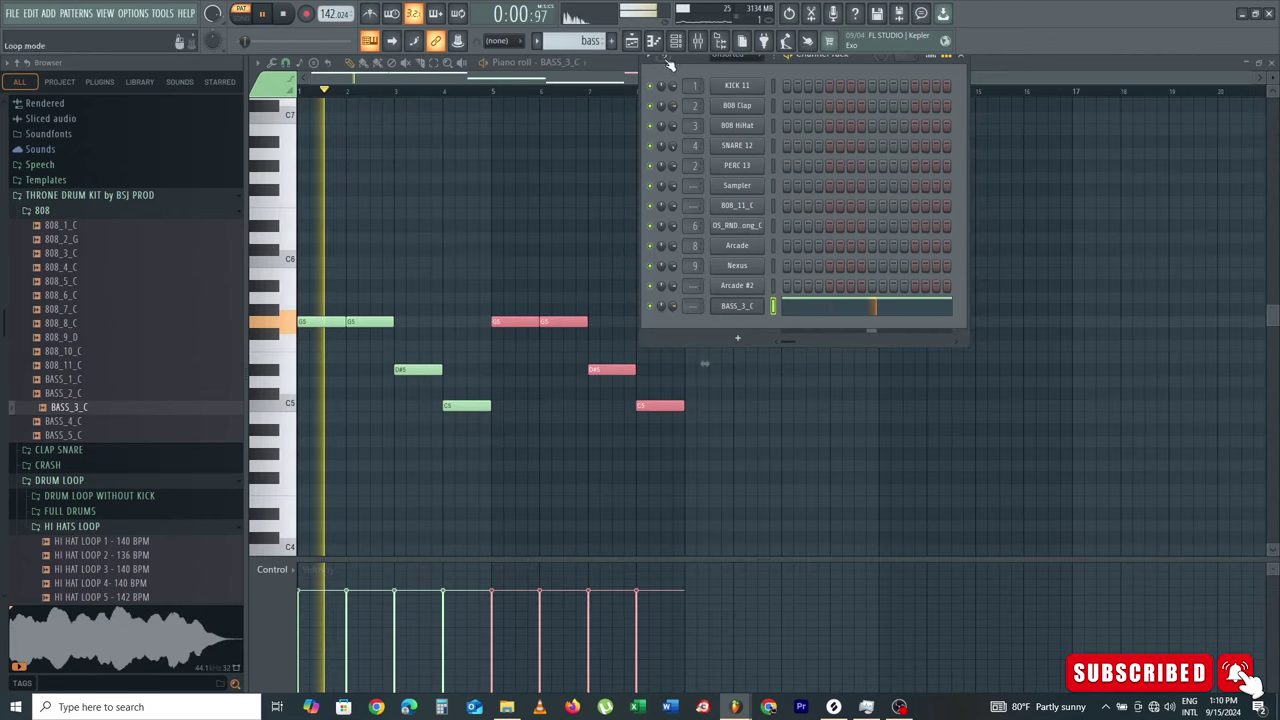
{"action": "left_click", "coordinate": [538, 225]}
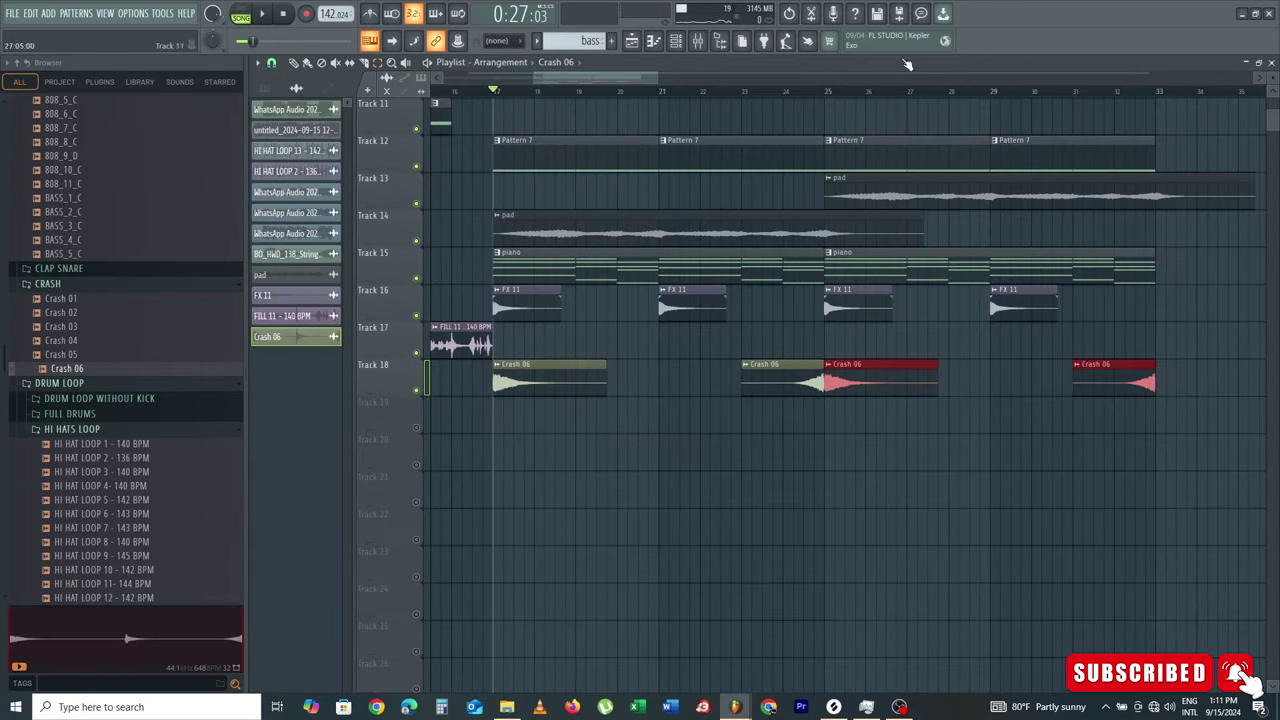
Step: Scroll through the Browser toward the TAG folder holding the producer tag
{"action": "scroll", "coordinate": [790, 100], "scroll_direction": "down", "scroll_amount": 5}
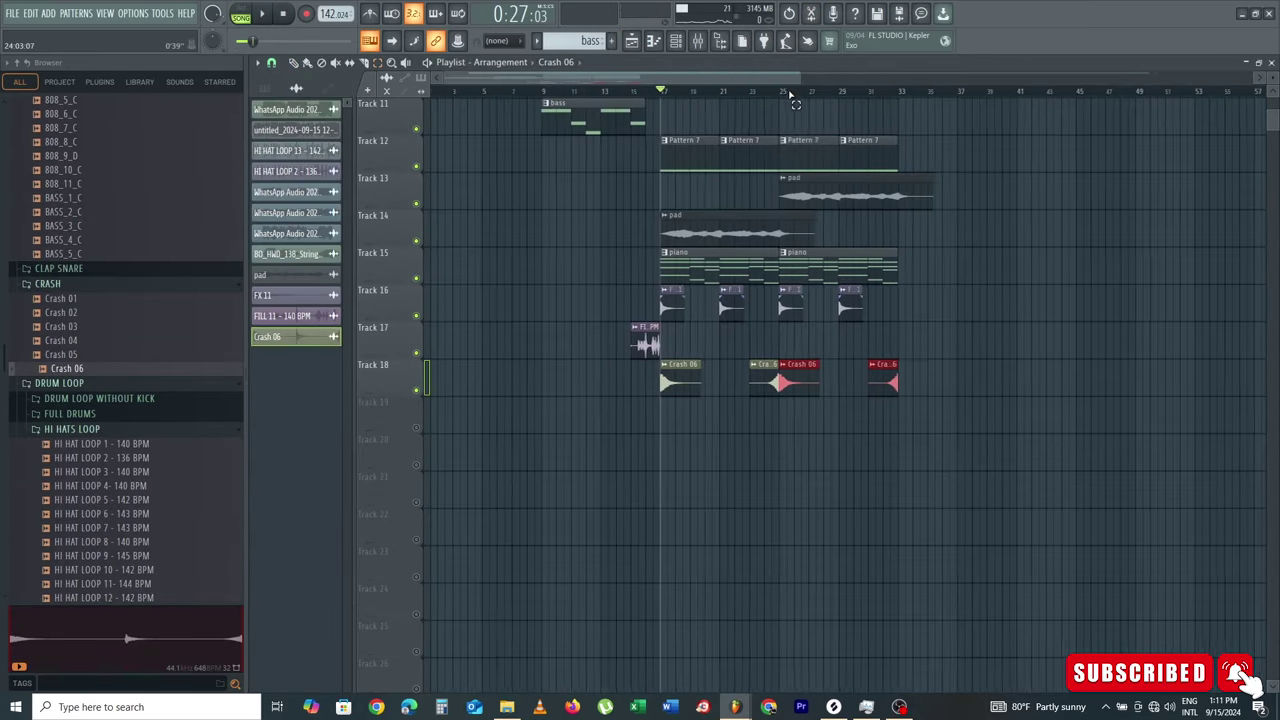
{"action": "scroll", "coordinate": [520, 305], "scroll_direction": "up", "scroll_amount": 4}
{"action": "scroll", "coordinate": [520, 305], "scroll_direction": "up", "scroll_amount": 1}
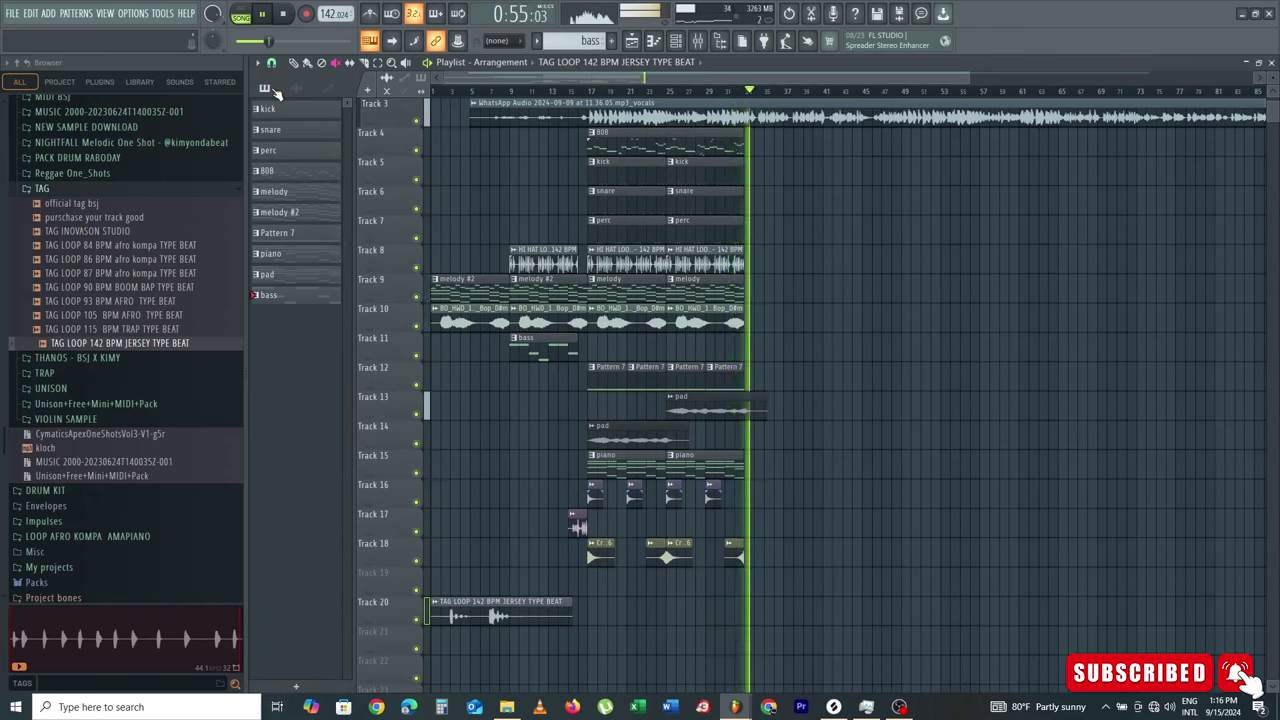
{"action": "key", "text": "space"}
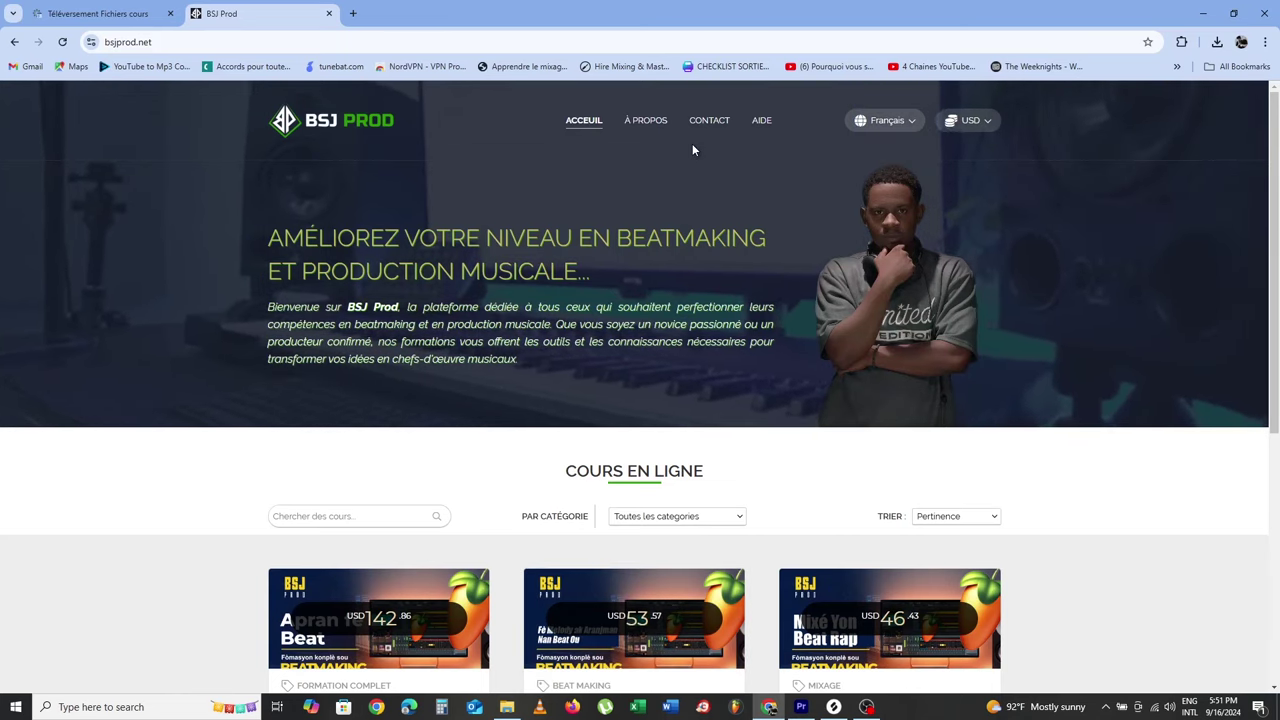
{"action": "scroll", "coordinate": [692, 150], "scroll_direction": "down", "scroll_amount": 2}
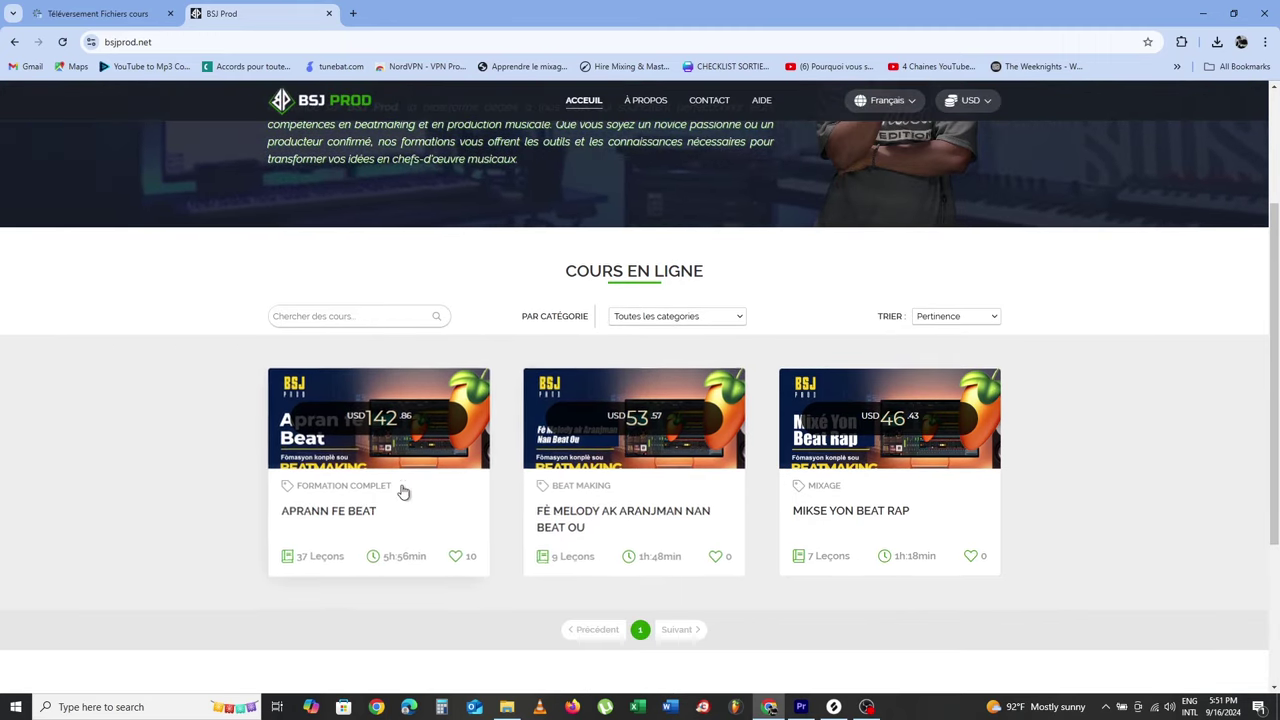